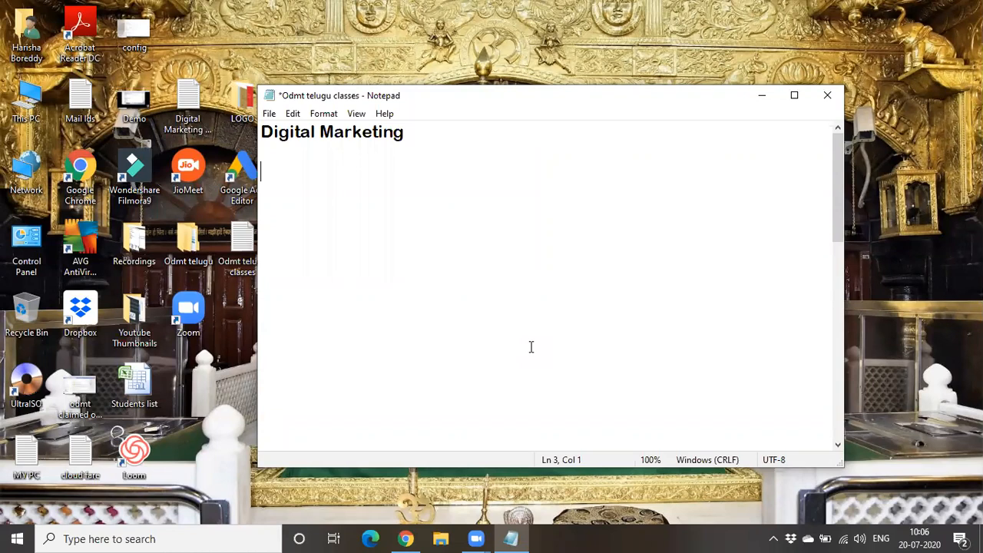
- Type 'Remarketing' and 'Conversion Tracking' as topic lines under Digital Marketing
type("Remarkte")
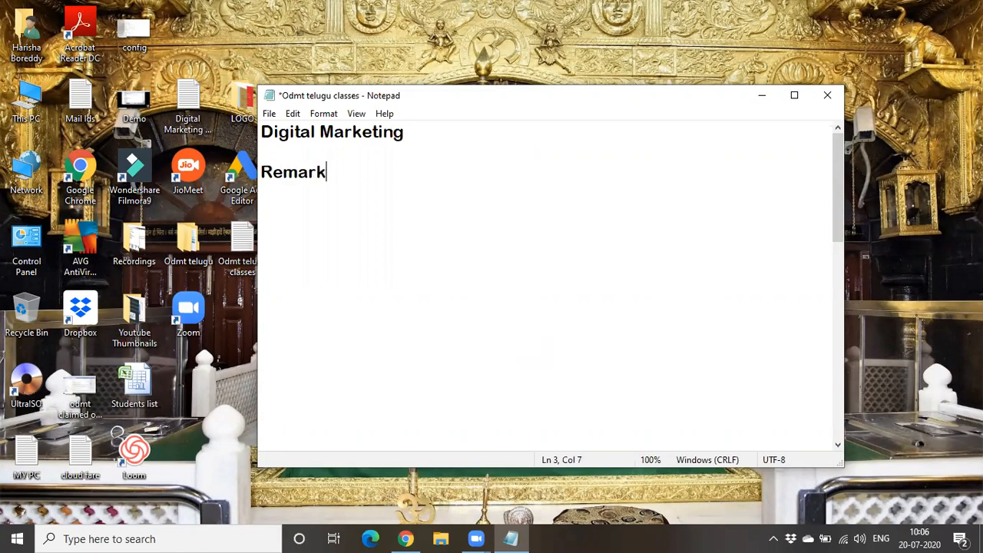
key("BackSpace")
key("BackSpace")
type("eting")
key("Return")
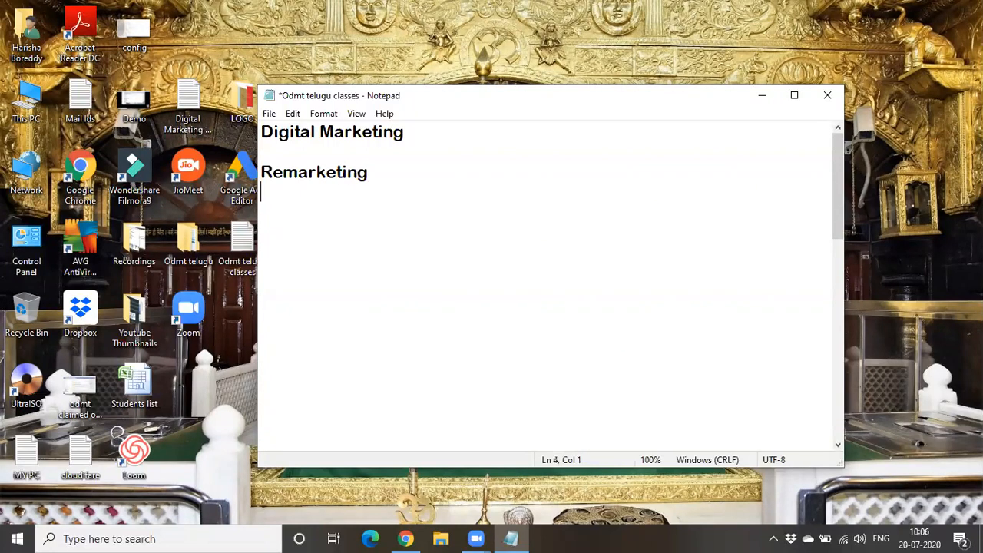
type("Conversion Tracking")
key("Return")
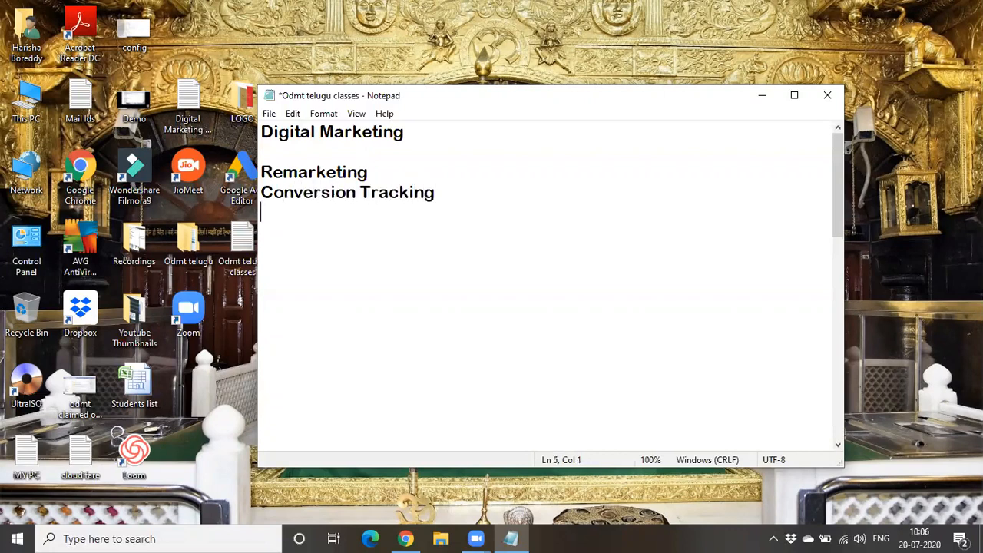
- Add the topic 'Call-only ads', then begin a new line reading 'Remarketing -'
type("Call only ads")
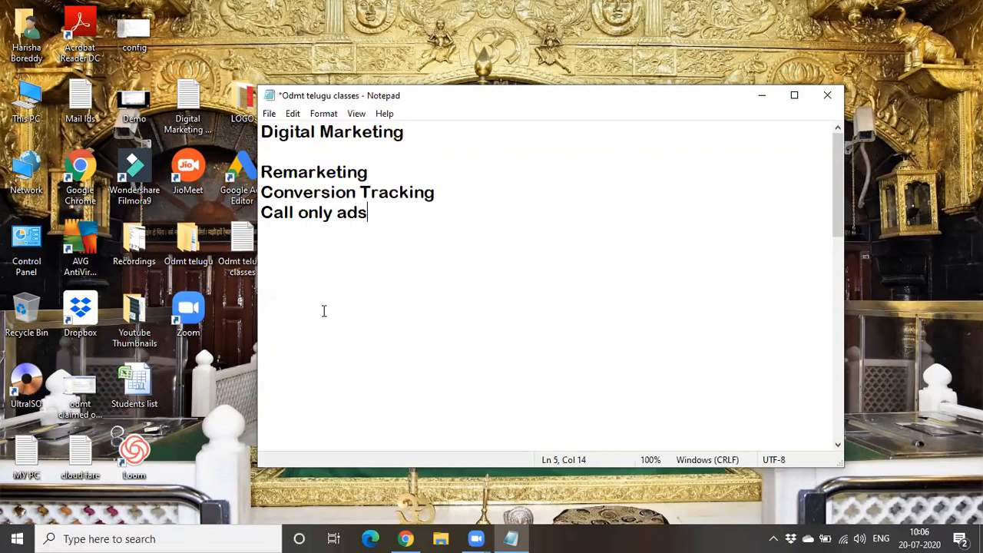
left_click(299, 211)
key("BackSpace")
type("-")
left_click(439, 210)
key("Return")
key("Return")
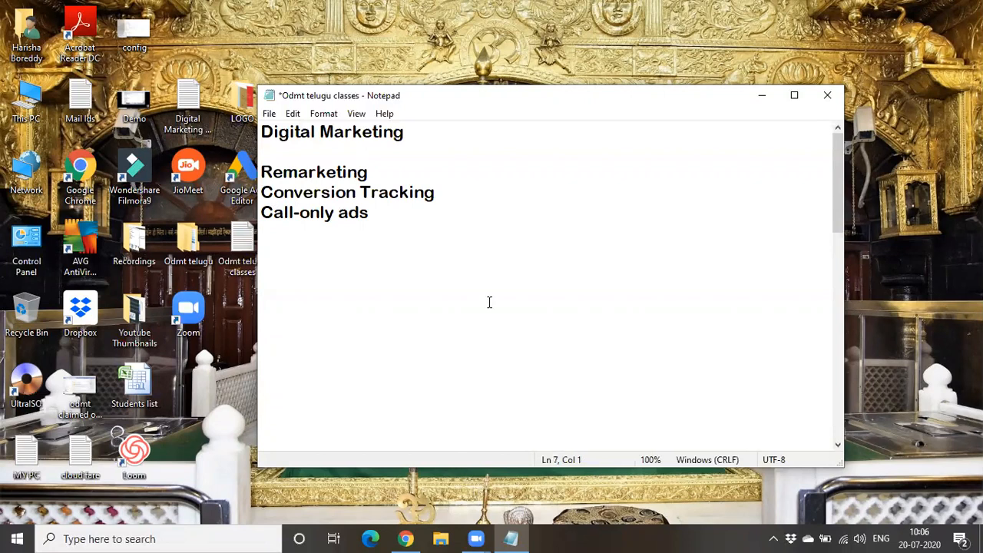
type("Remark")
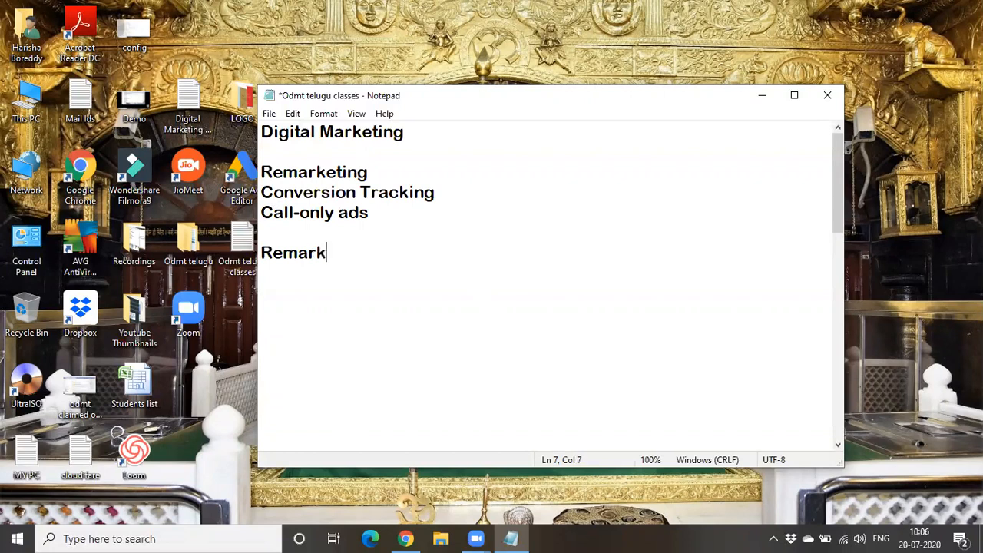
type("eting -")
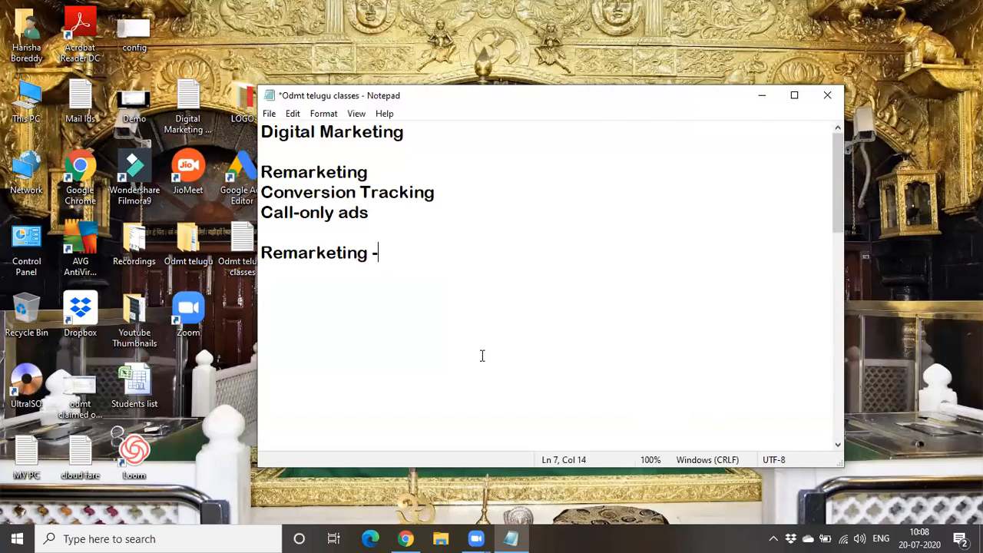
- Draft 'remind, revoke, convert' after 'Remarketing -', then erase it
type("reminf")
key("BackSpace")
type("d ")
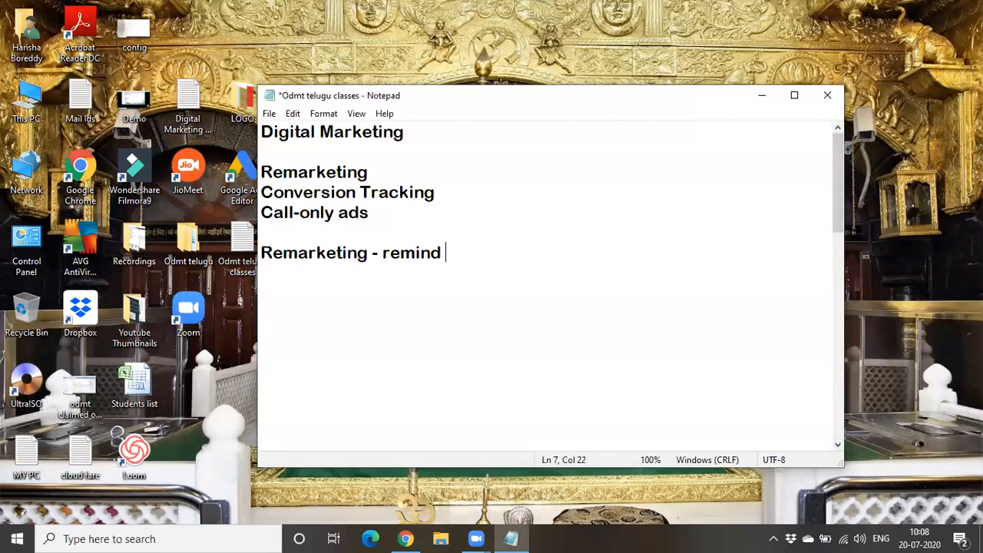
type(",revoke")
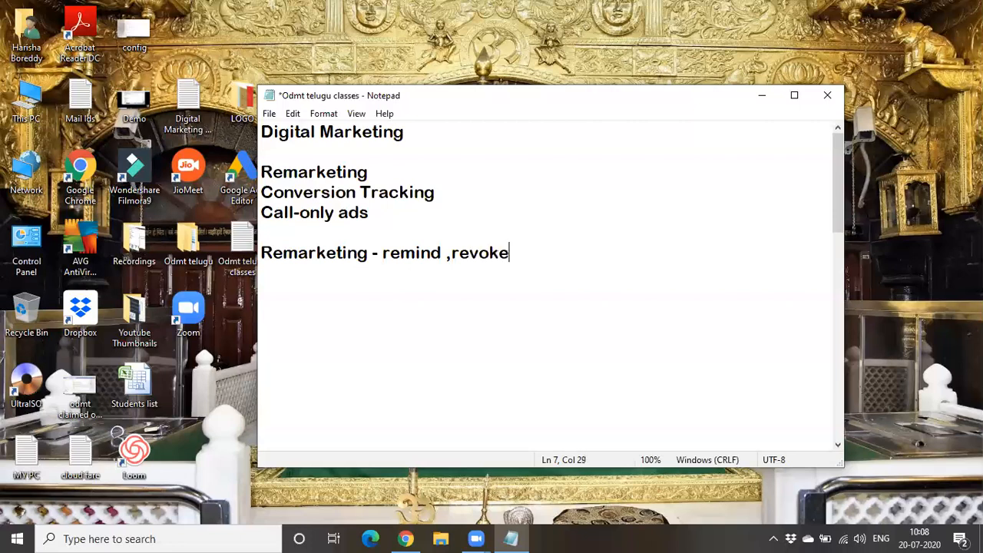
type("..convert")
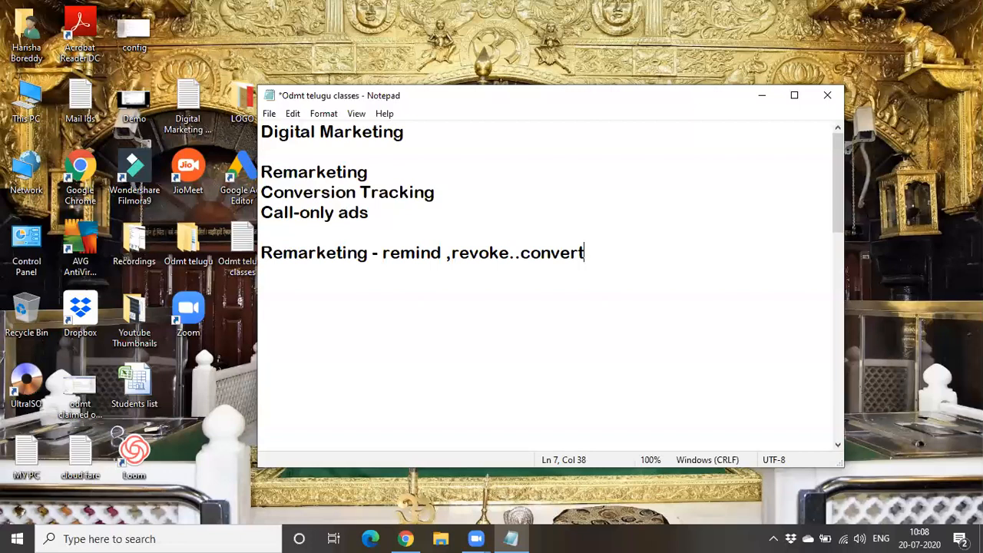
key("BackSpace")
key("BackSpace")
key("BackSpace")
key("BackSpace")
key("BackSpace")
key("BackSpace")
key("BackSpace")
key("BackSpace")
key("BackSpace")
key("BackSpace")
key("BackSpace")
key("BackSpace")
key("BackSpace")
key("BackSpace")
key("BackSpace")
key("BackSpace")
key("BackSpace")
key("BackSpace")
key("BackSpace")
key("BackSpace")
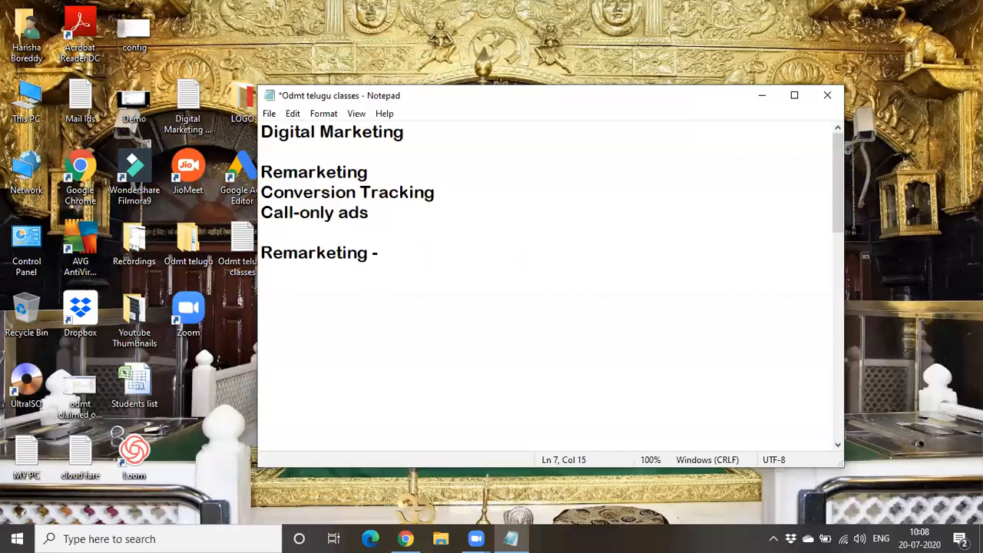
- On a new line, write 'increase sales, brand awareness' and end the line
key("Return")
type("increase sale")
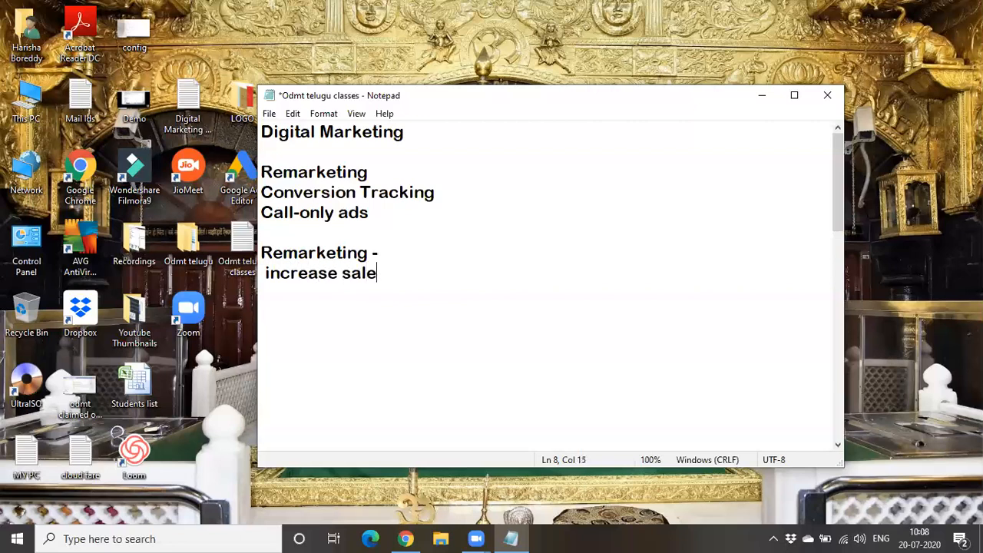
type("s, brand")
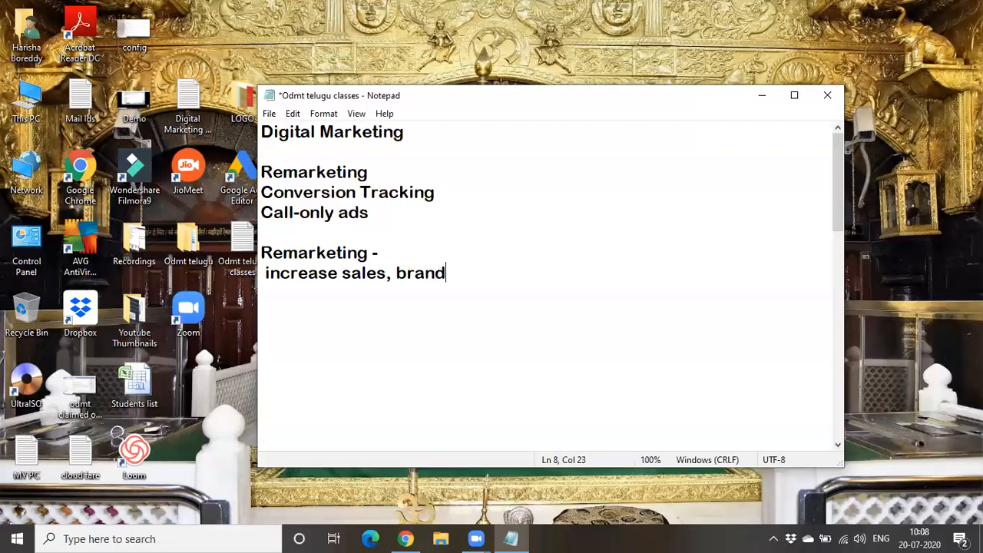
type(" awaren")
type("w")
key("BackSpace")
type("enw")
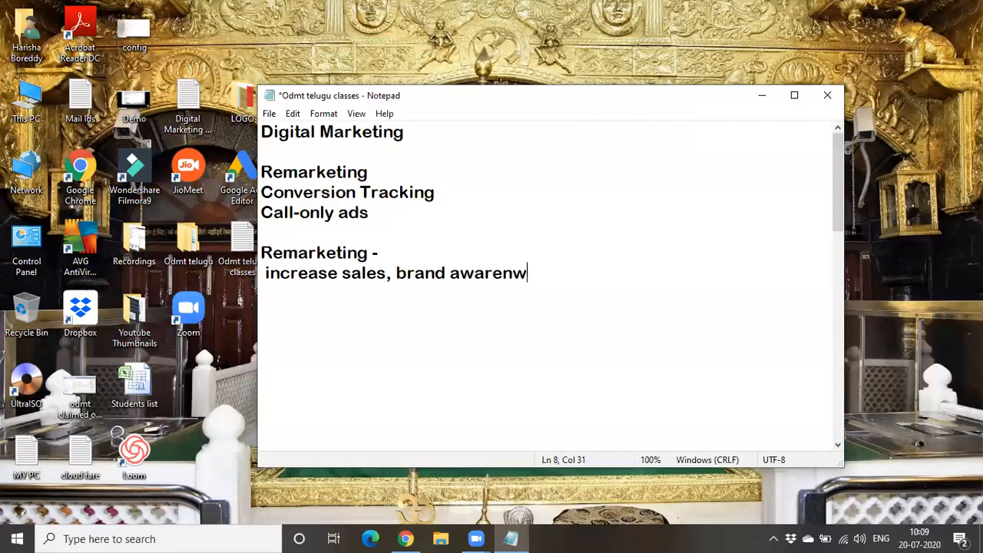
key("BackSpace")
type("ess")
key("Return")
- Select the 'increase sales, brand awareness' line, then move the cursor back to blank line 10
left_click_drag(265, 273, 660, 276)
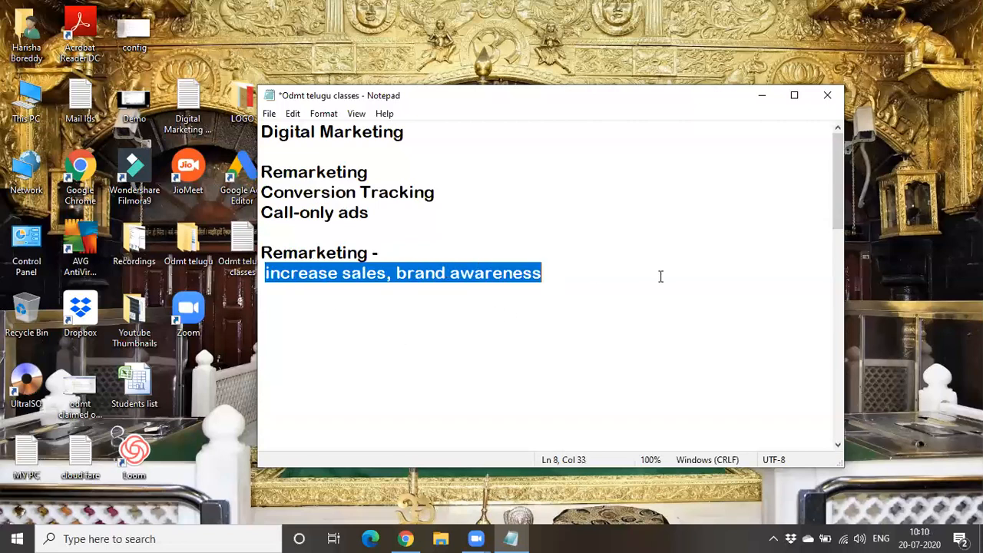
left_click(591, 322)
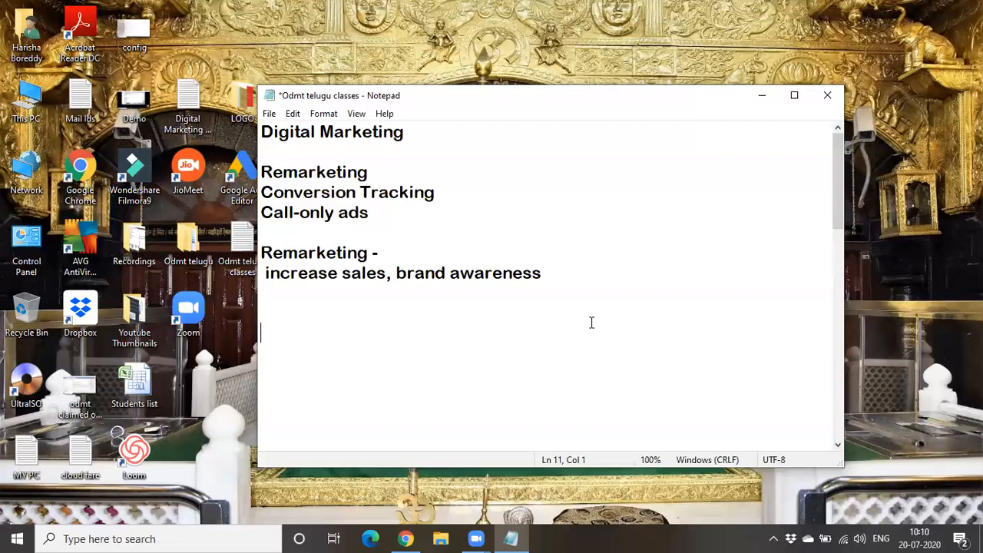
key("BackSpace")
- Minimize Notepad, switch to Google Ads in Chrome, and go to Audience manager via Tools & Settings
left_click(762, 97)
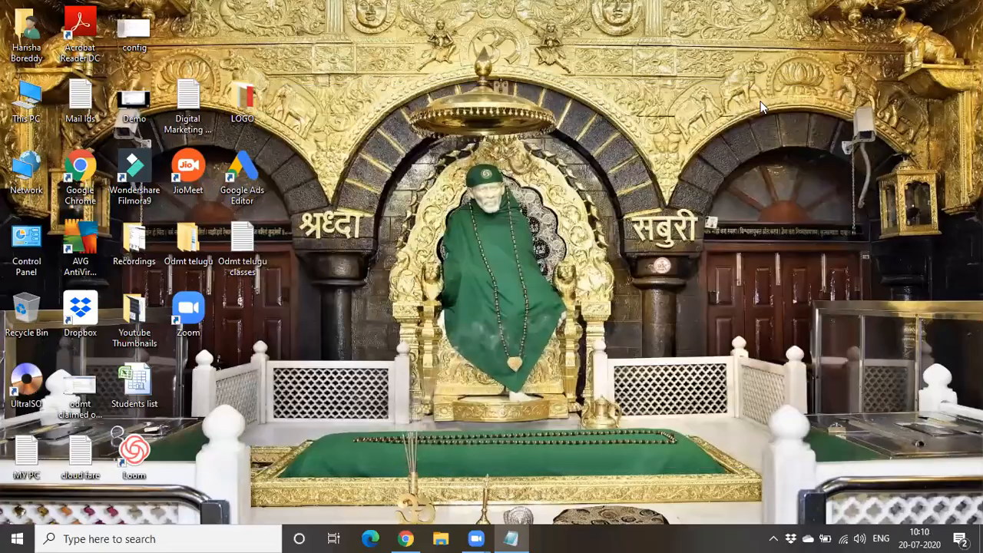
left_click(406, 538)
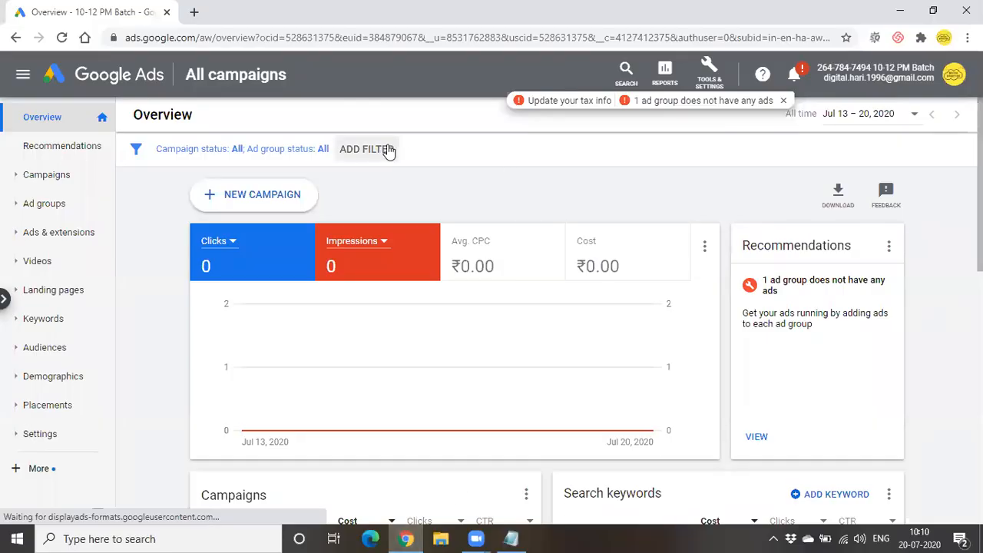
left_click(705, 63)
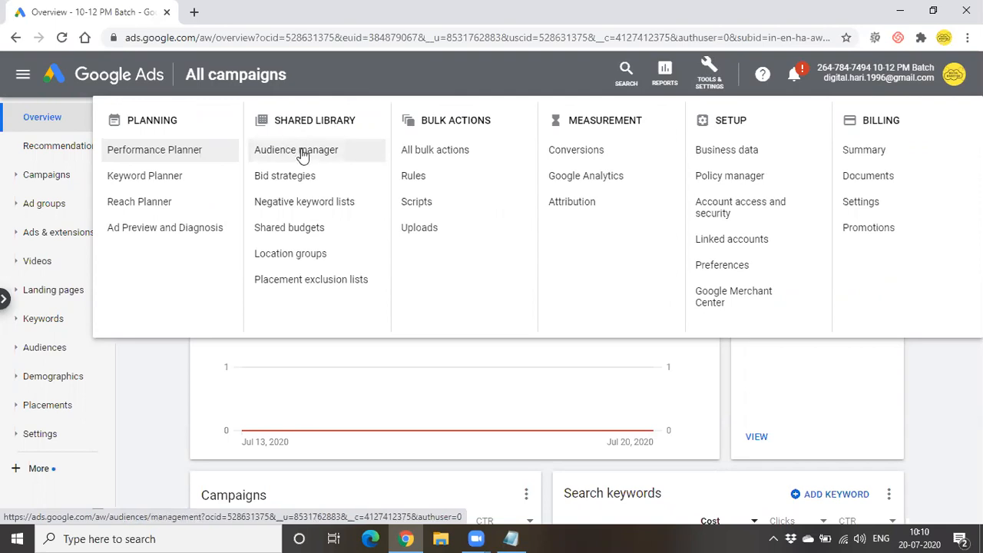
left_click(301, 151)
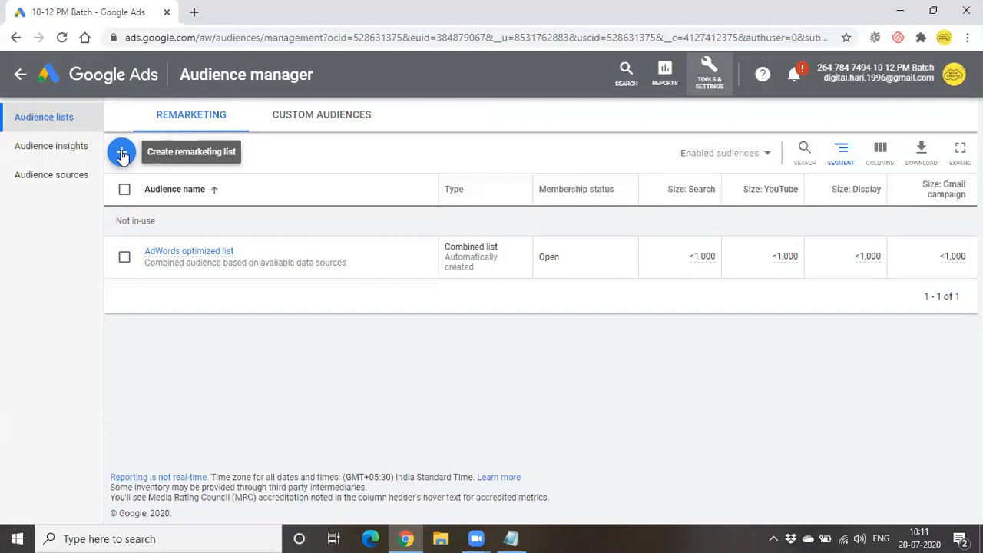
- Add the line 'Display network campaign' to the Notepad notes, then minimize Notepad again
left_click(511, 538)
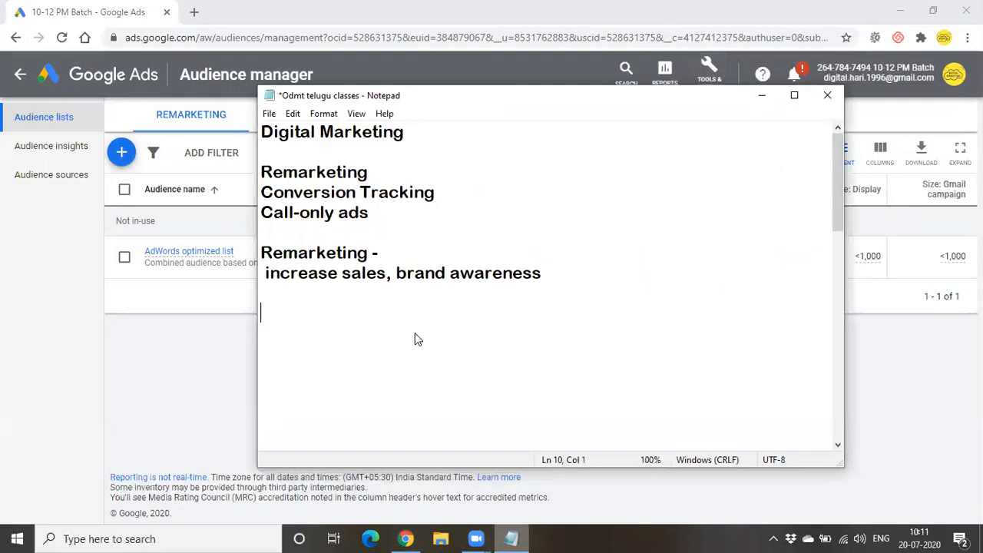
type("Displa")
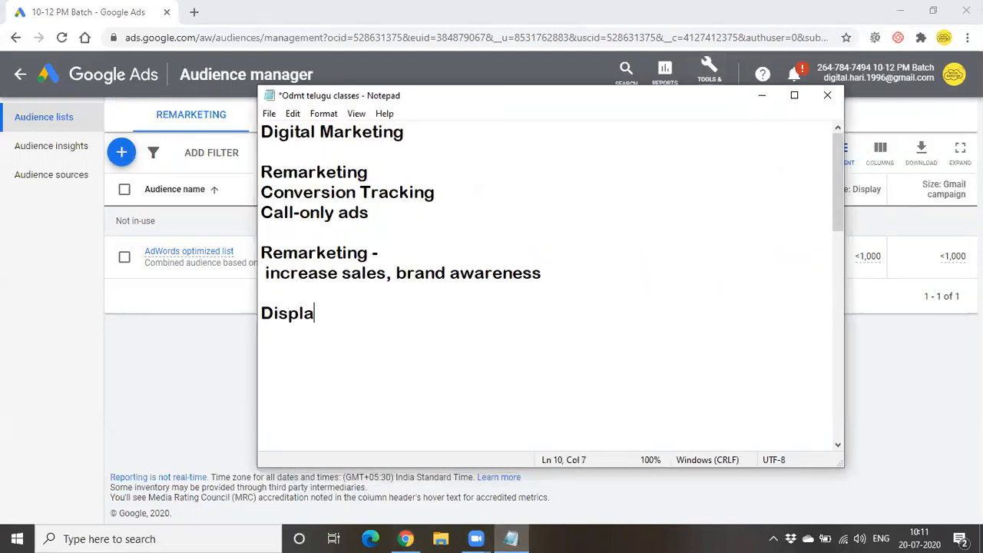
type("y netwo")
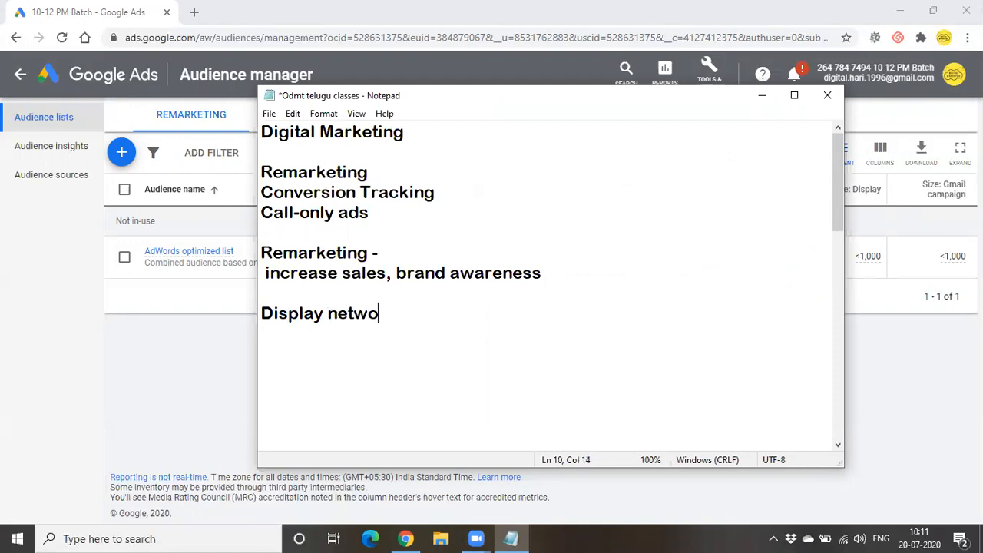
type("rk campaign")
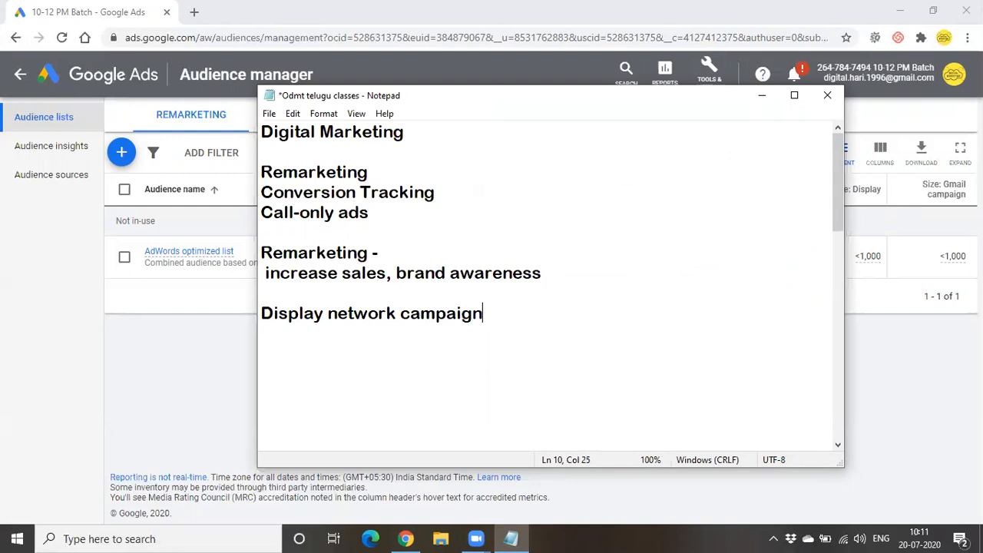
left_click(263, 314)
left_click(555, 314, "shift")
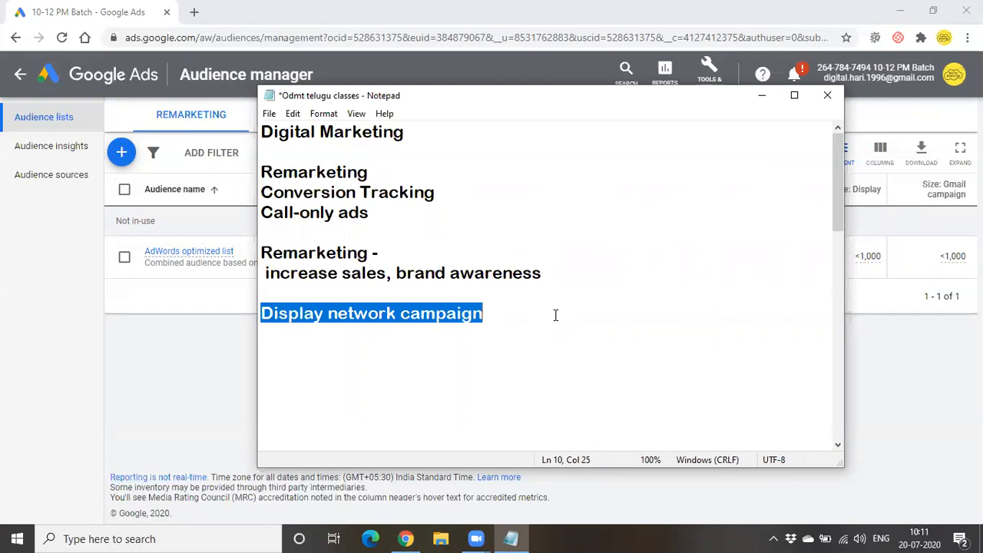
left_click(555, 315)
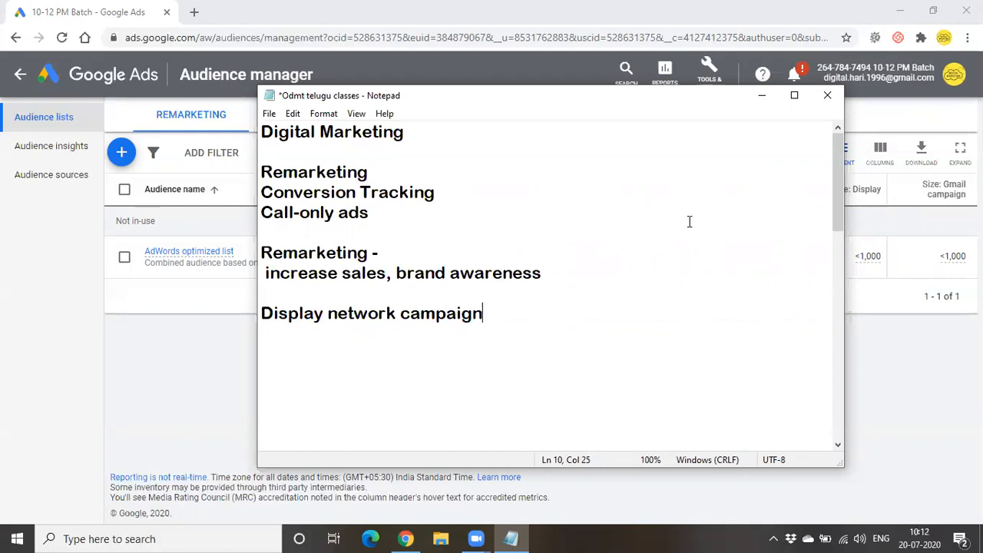
left_click(287, 326)
left_click_drag(261, 313, 500, 316)
left_click(502, 354)
left_click_drag(262, 313, 496, 310)
key("Left")
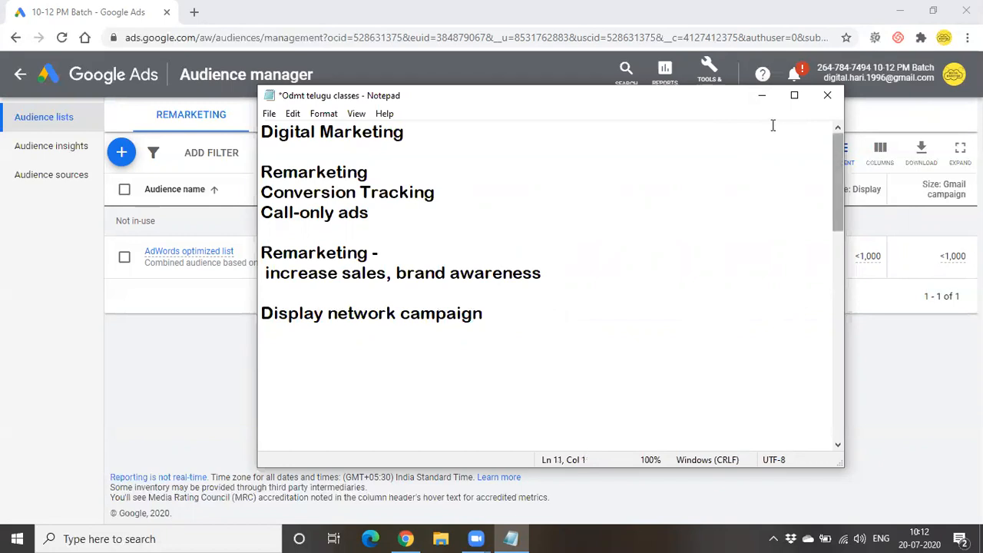
left_click(768, 95)
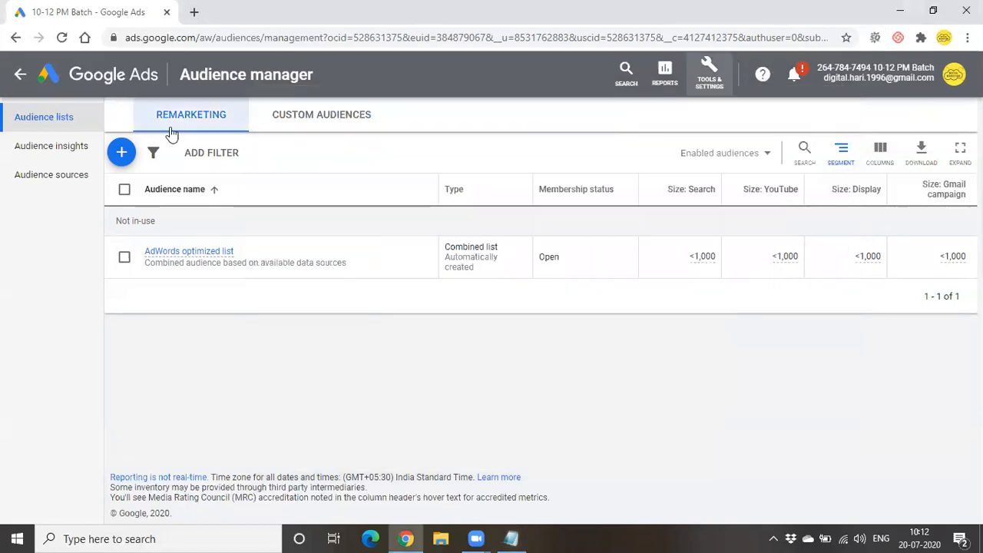
- Use the blue + button on the Remarketing tab to list the audience types
left_click(123, 153)
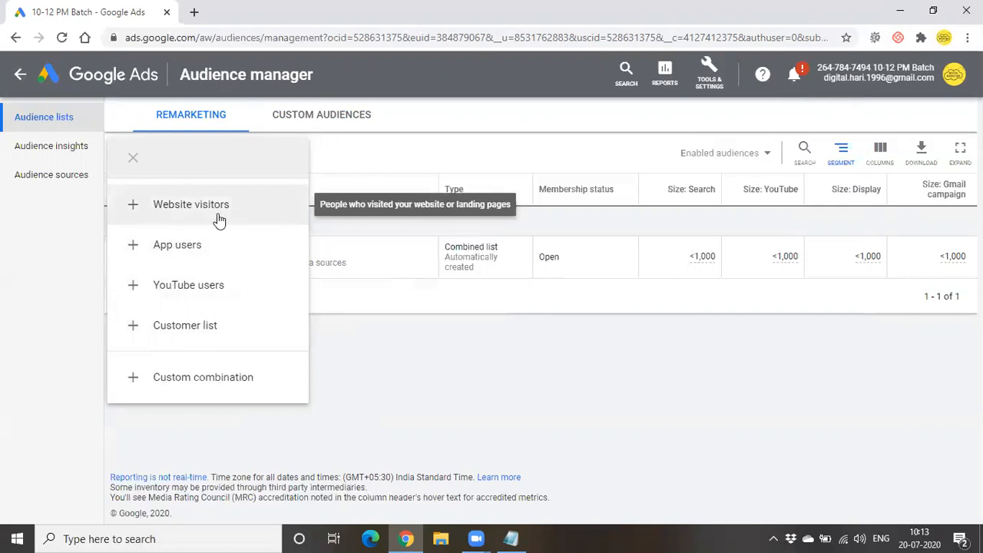
- Create a Website visitors audience and name it 'Remarketing'
left_click(218, 220)
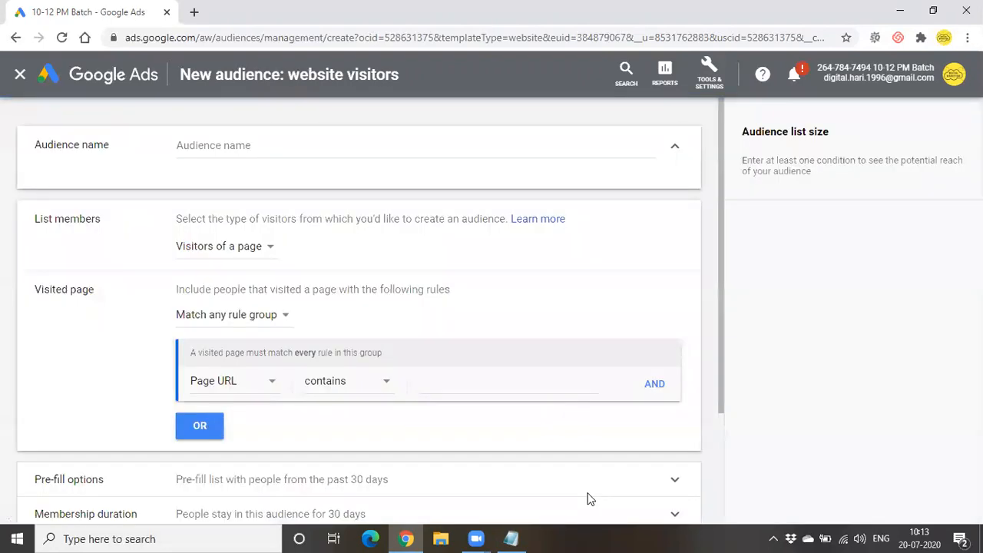
left_click(222, 149)
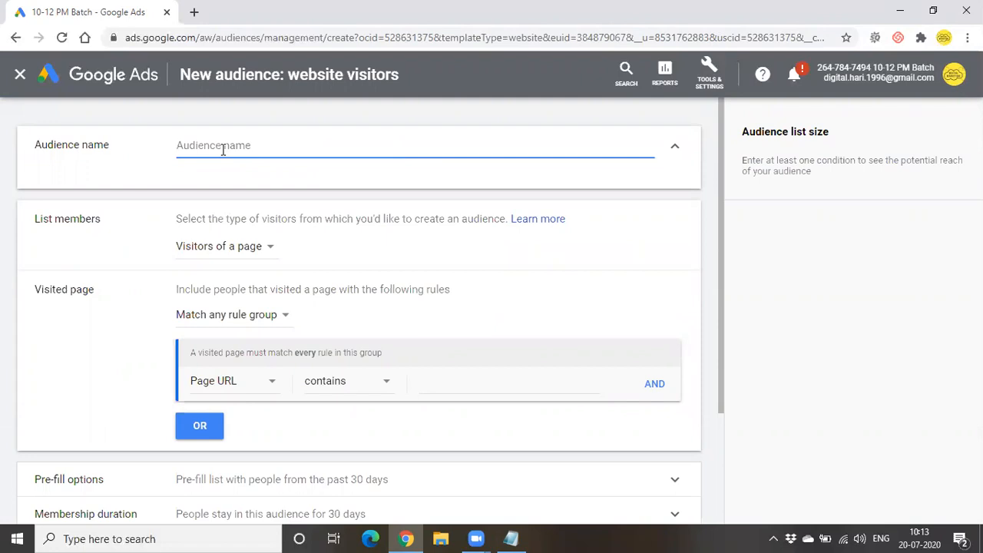
type("Remarketing")
key("BackSpace")
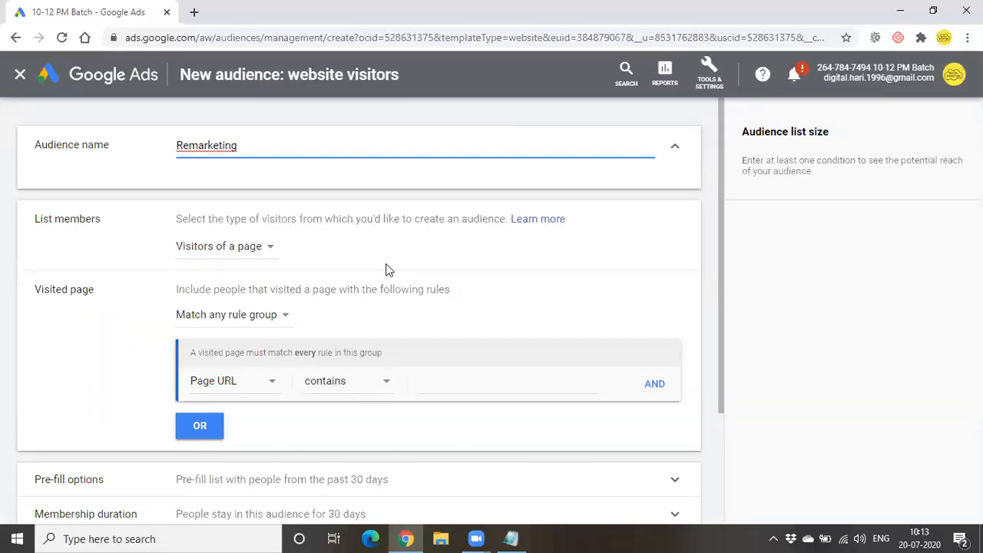
left_click_drag(196, 220, 408, 223)
left_click(470, 242)
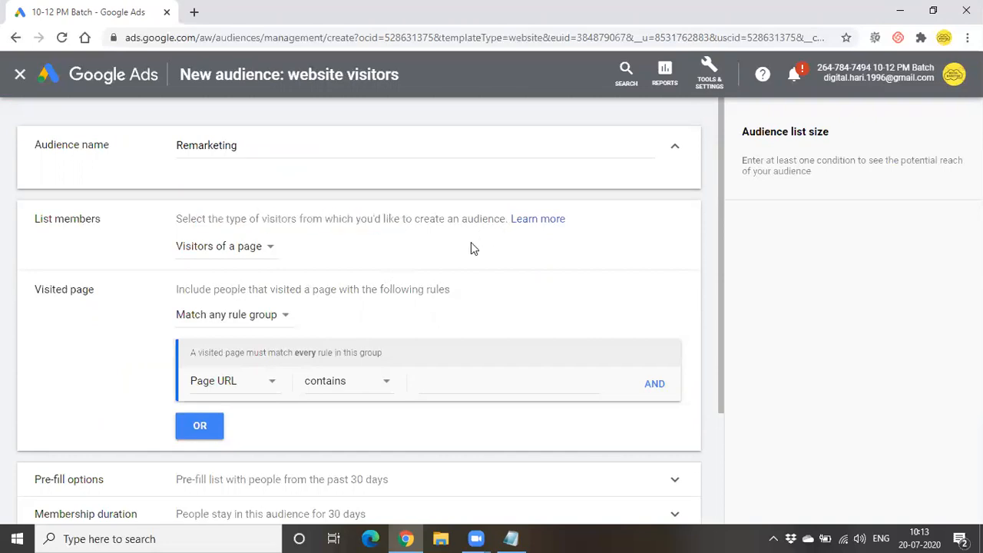
left_click(261, 247)
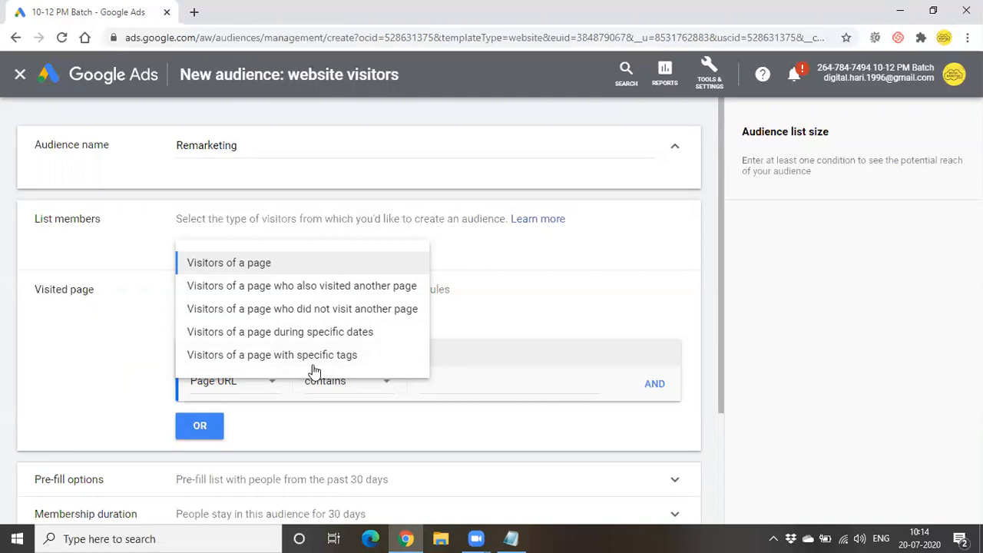
left_click(274, 266)
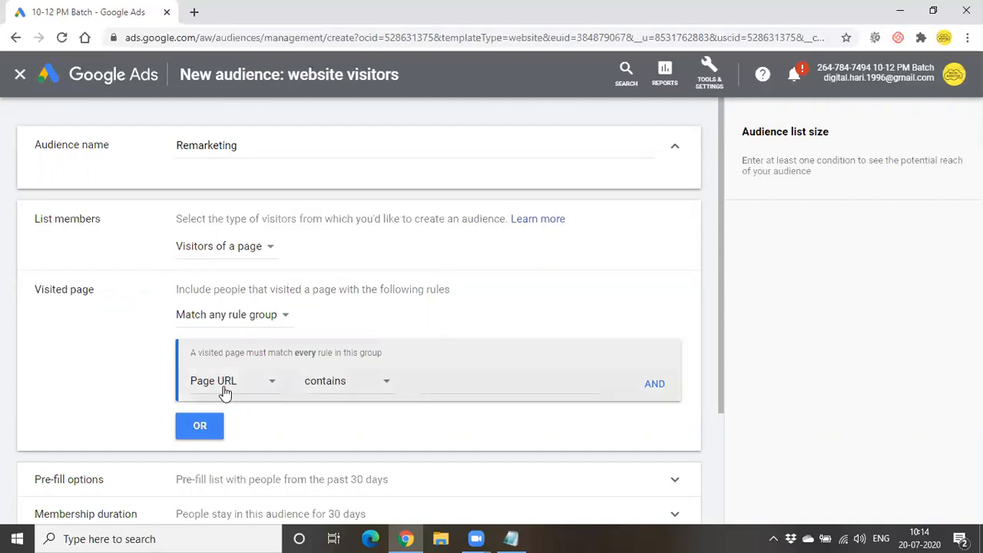
left_click(384, 381)
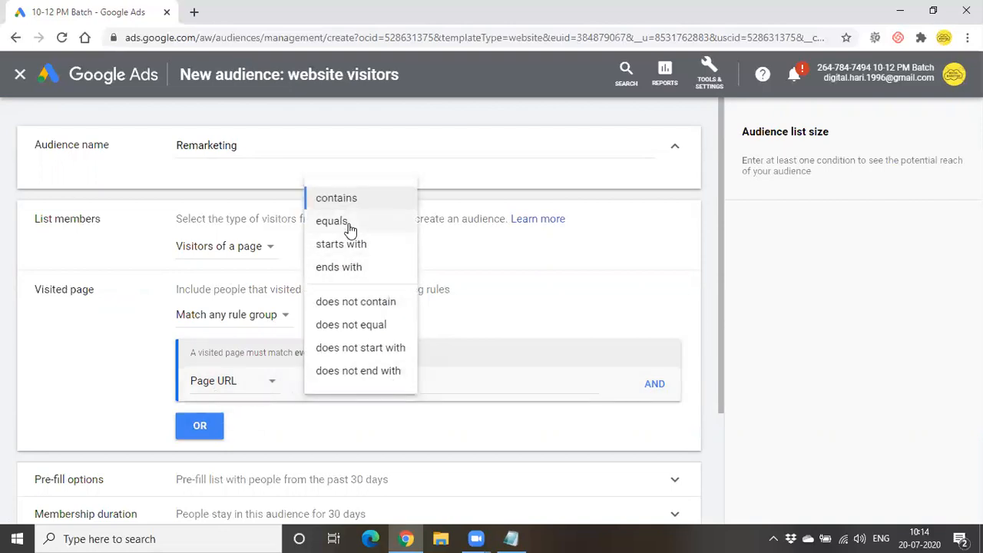
left_click(349, 222)
left_click(446, 384)
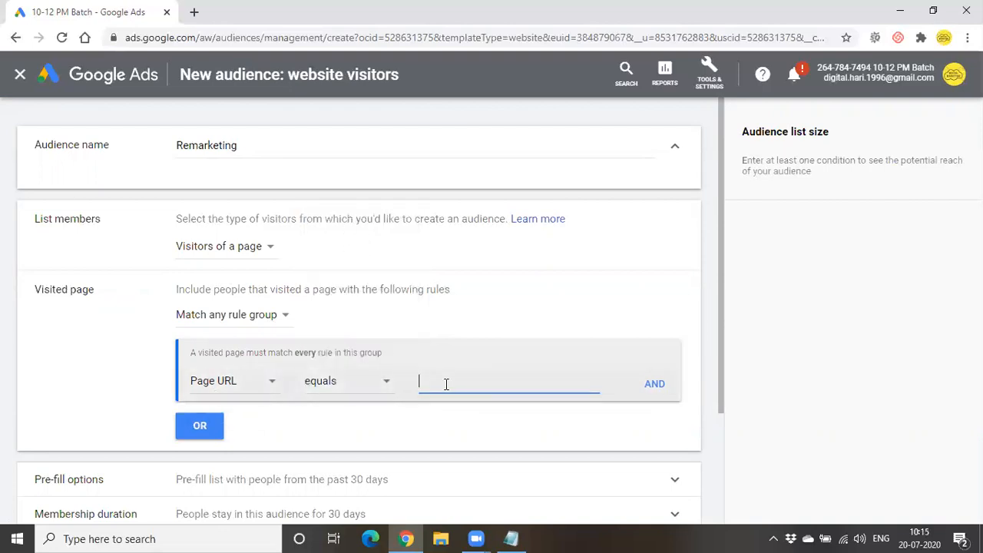
type("www")
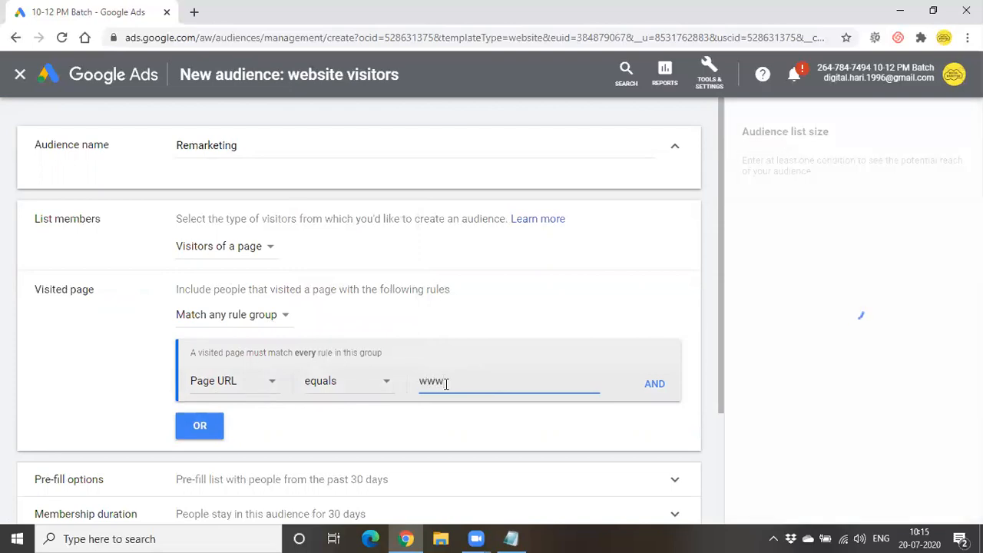
type(".pdm")
type("t.in")
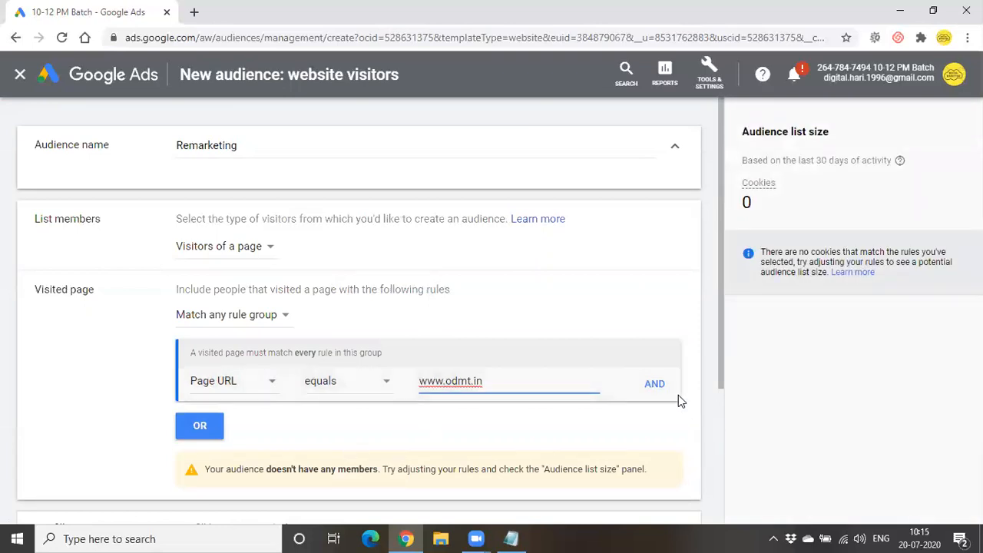
left_click(654, 383)
left_click(334, 418)
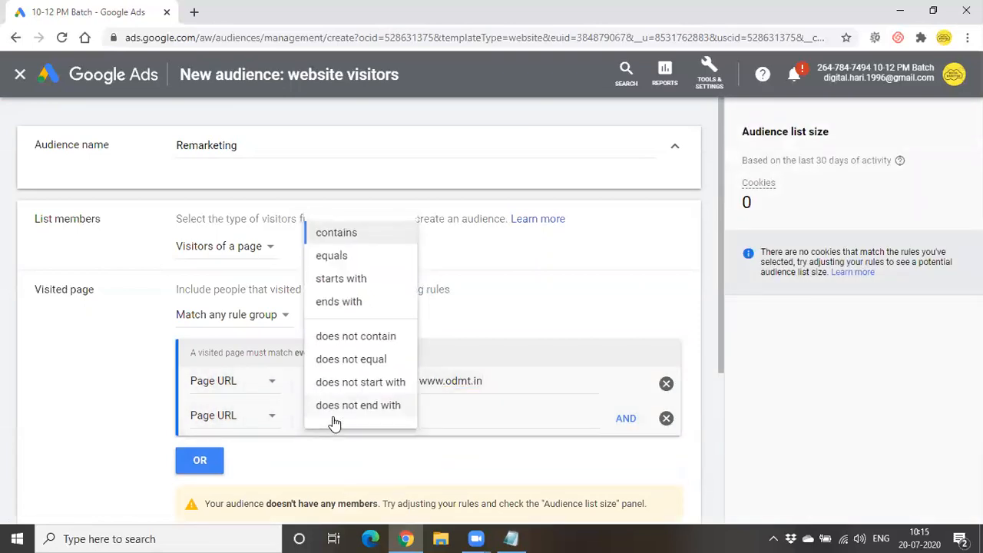
left_click(359, 359)
left_click(440, 414)
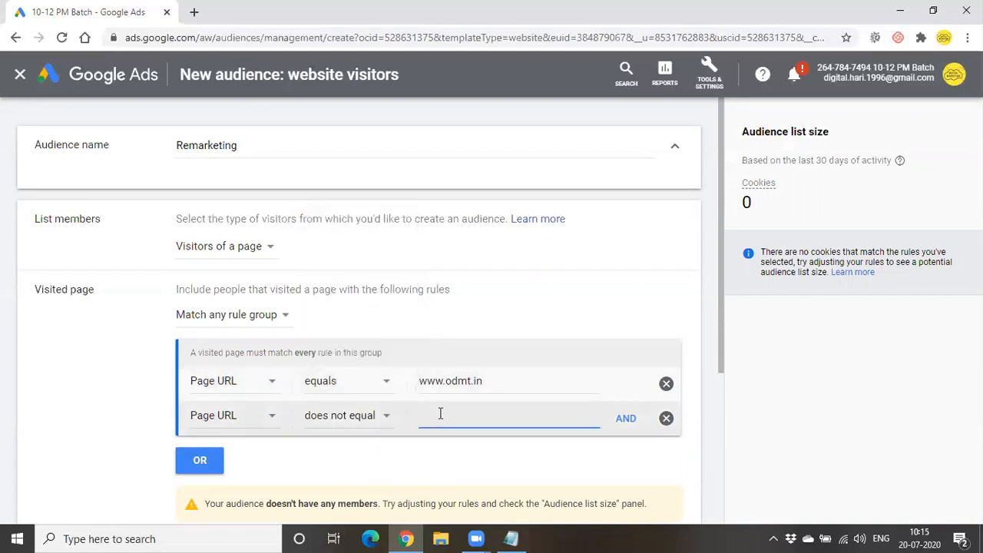
type("www.o")
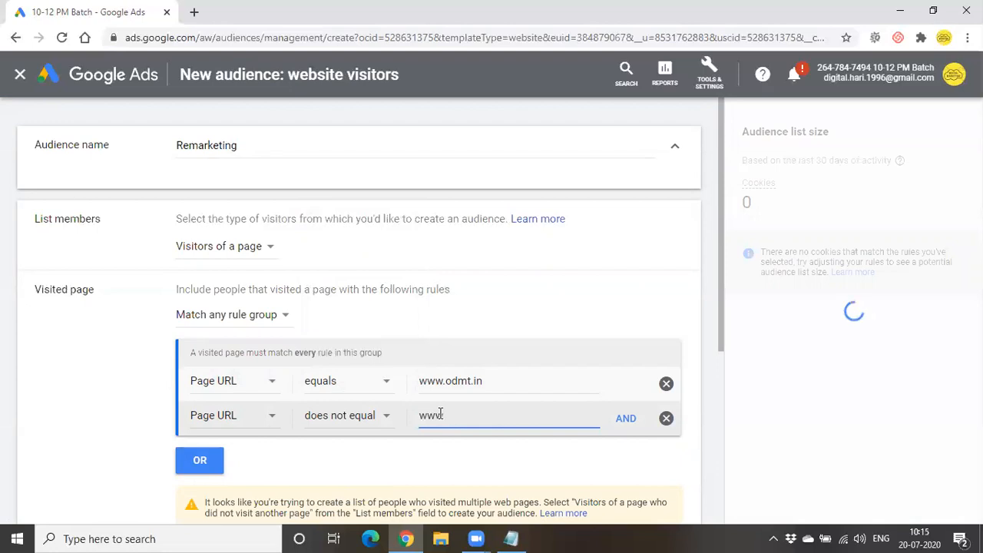
type("dmt.in/thankyou")
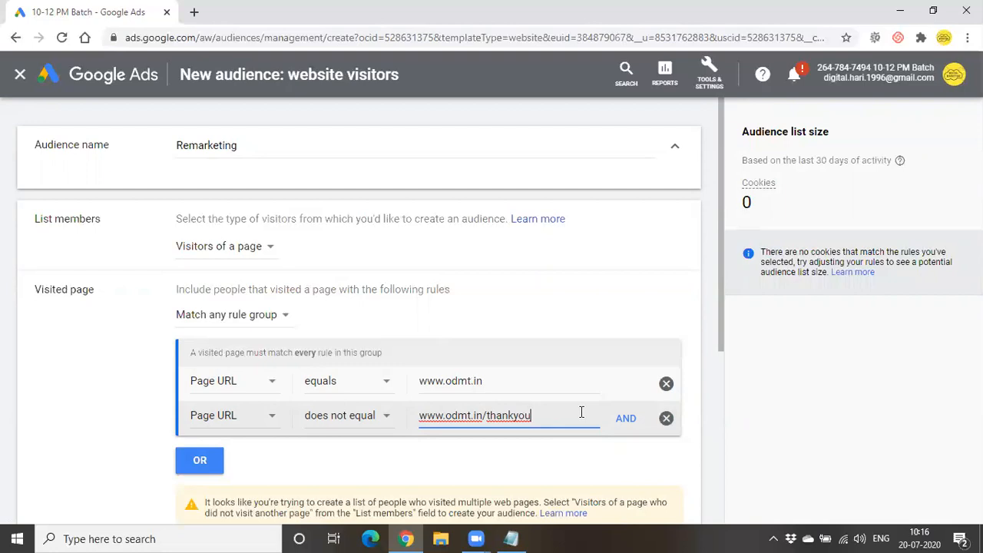
left_click_drag(486, 415, 557, 416)
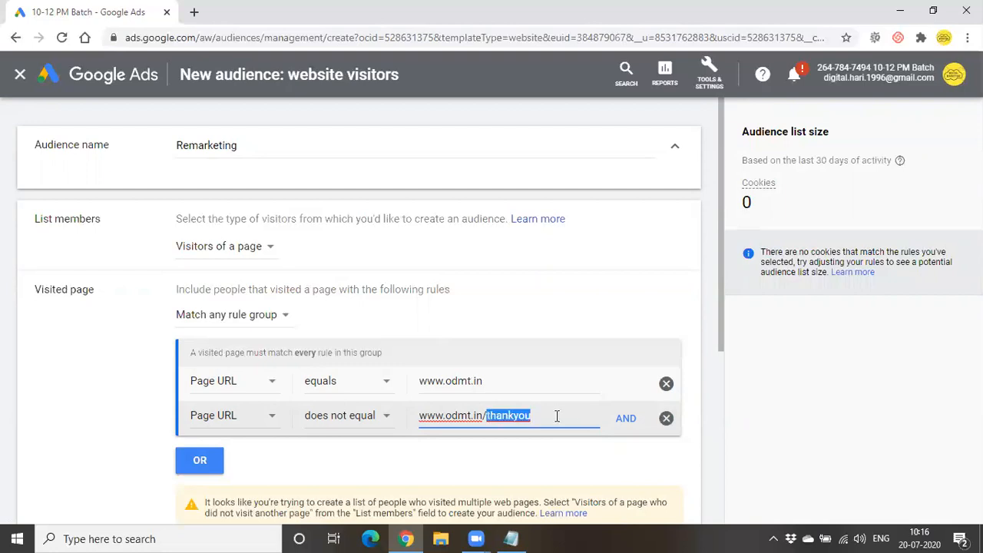
left_click(545, 461)
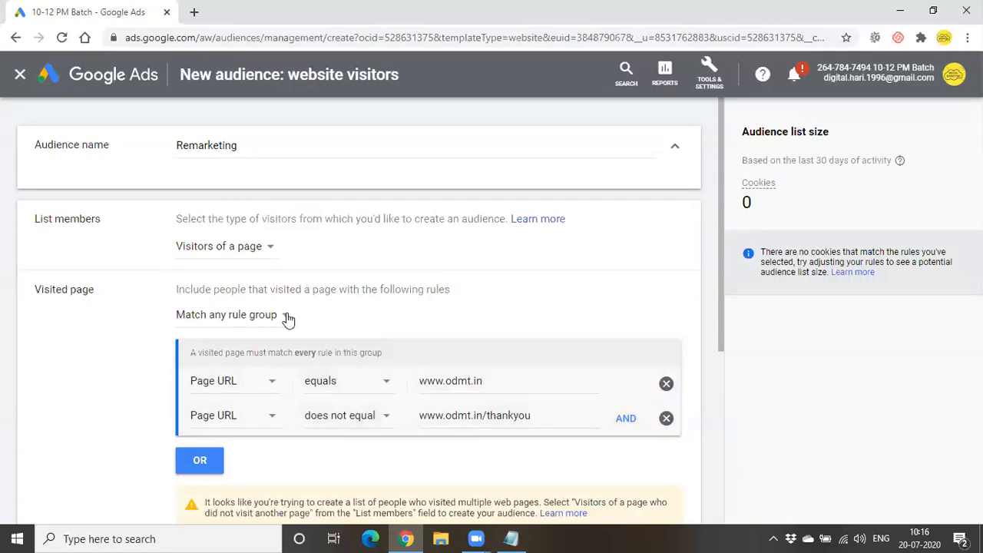
- Expand Pre-fill options and choose 'Start with an empty list' for the Remarketing audience
scroll(438, 441, "down", 3)
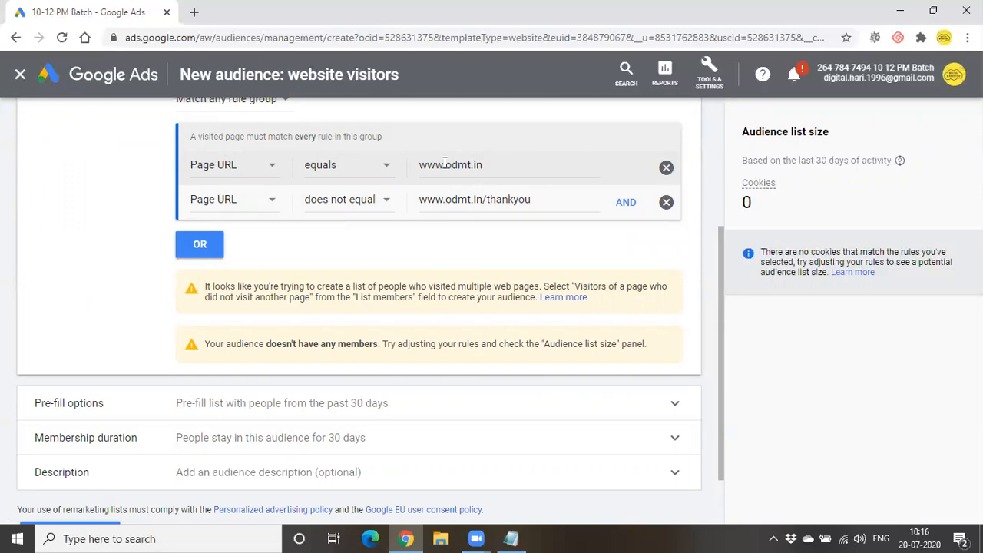
scroll(439, 178, "up", 1)
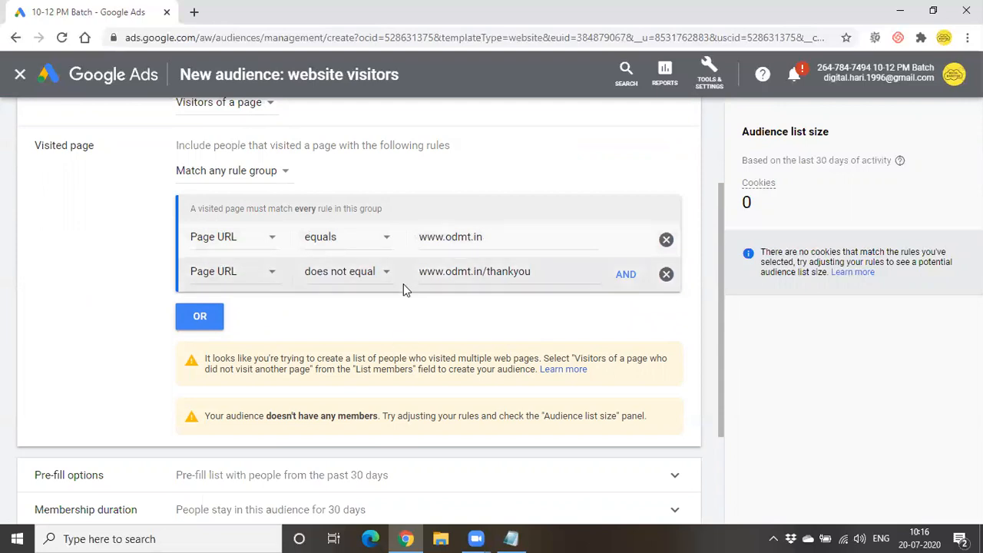
scroll(406, 369, "down", 1)
scroll(407, 369, "down", 1)
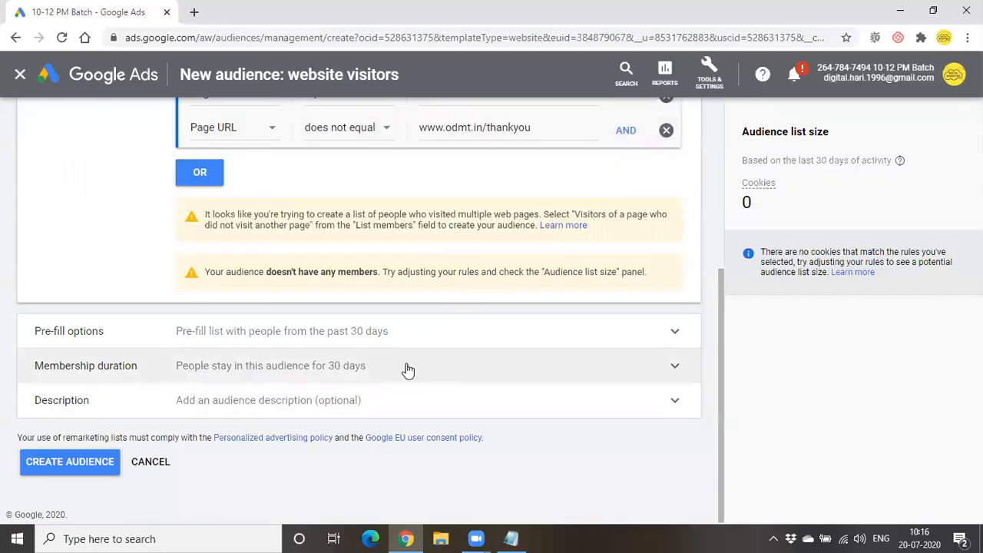
left_click(554, 342)
scroll(557, 333, "down", 1)
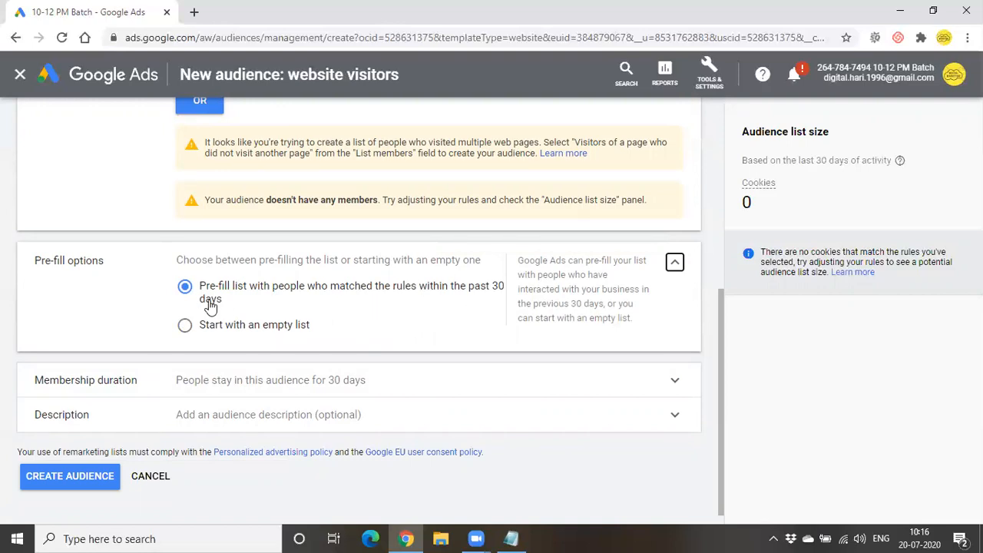
scroll(346, 310, "up", 3)
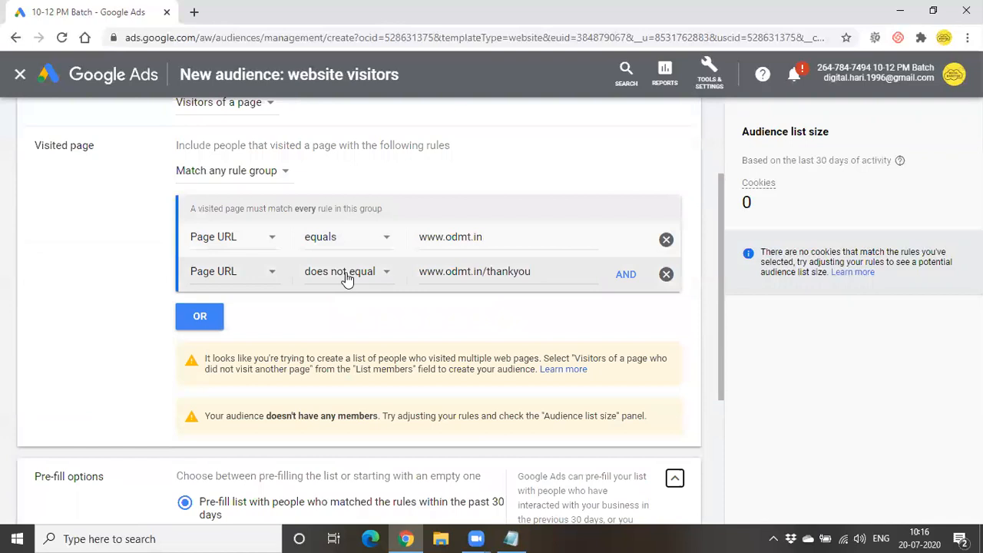
scroll(346, 323, "down", 3)
scroll(368, 299, "up", 1)
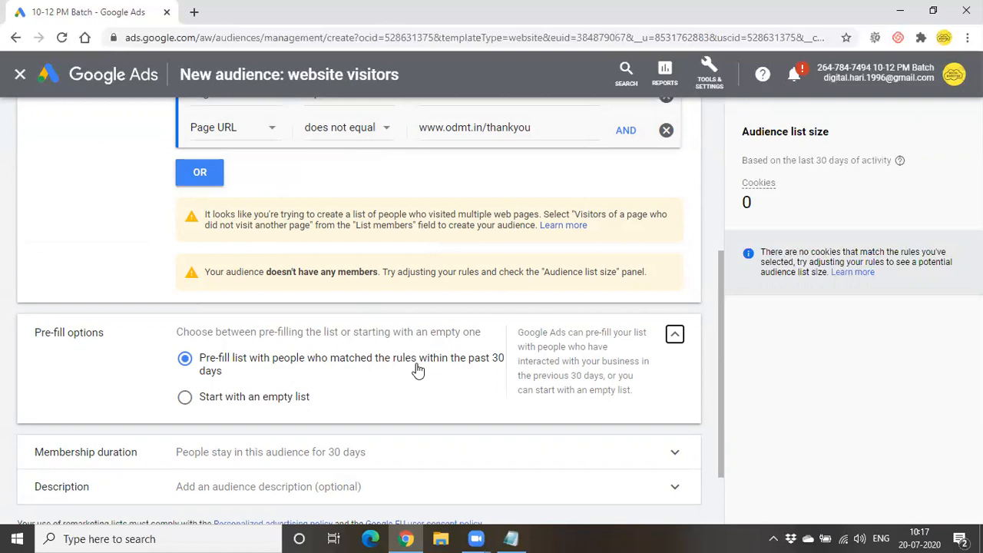
left_click(247, 405)
scroll(247, 407, "down", 1)
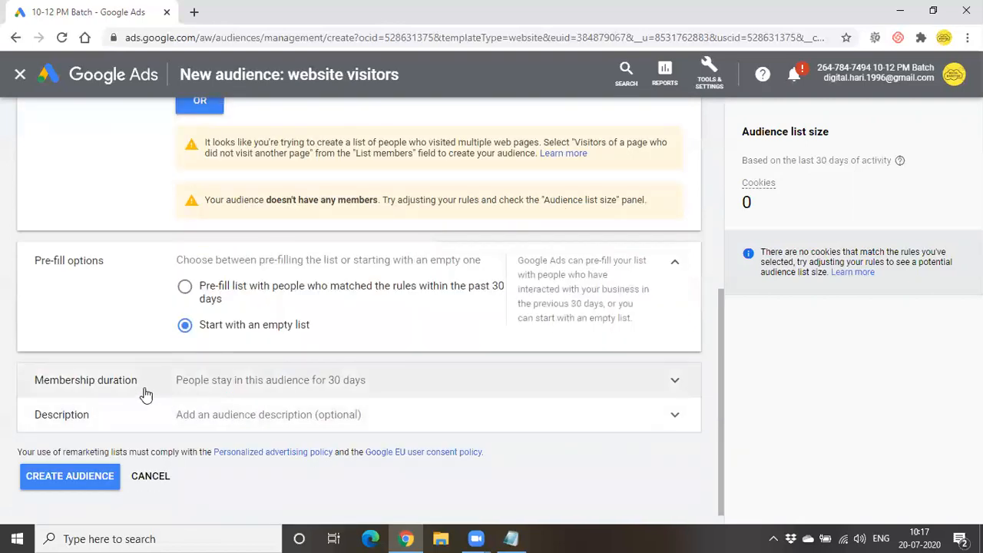
- Change the Remarketing audience membership duration from 30 to 10 days
left_click(612, 388)
scroll(609, 388, "down", 1)
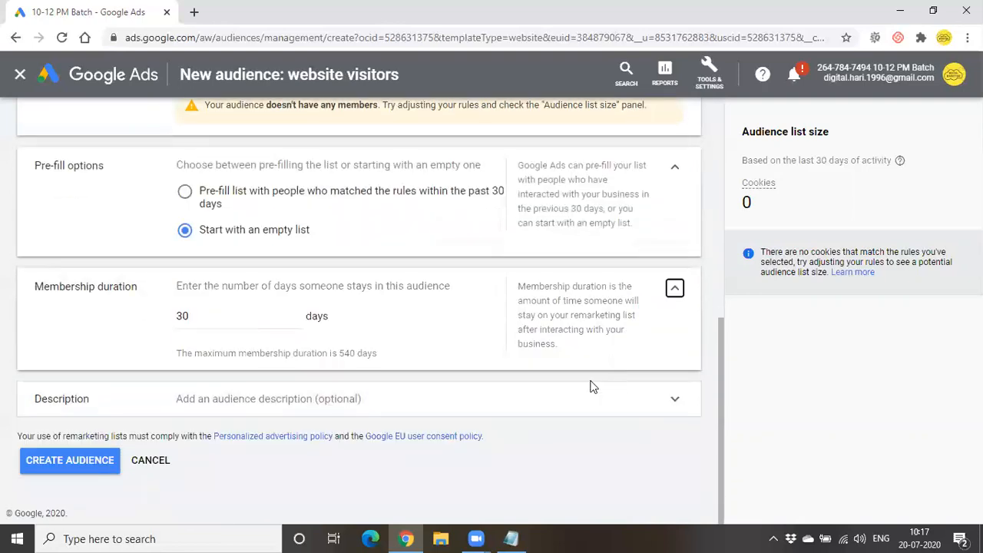
left_click_drag(306, 357, 387, 359)
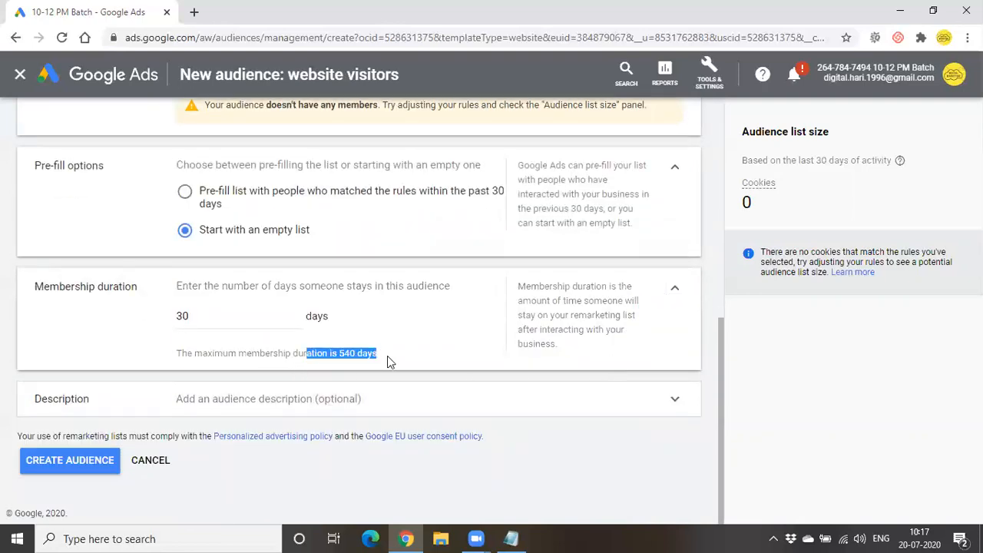
left_click(389, 355)
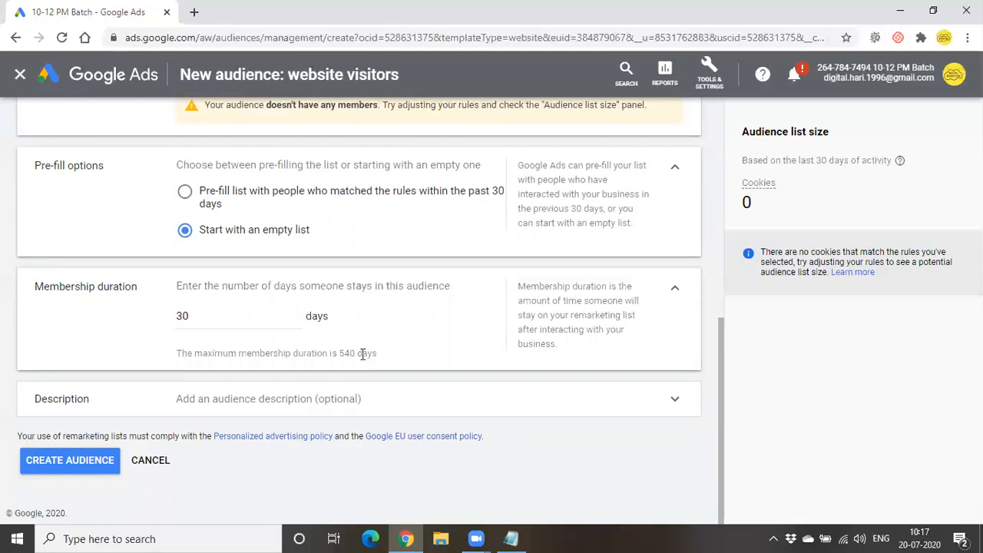
left_click(206, 321)
key("BackSpace")
key("BackSpace")
type("010")
key("Left")
key("Left")
key("BackSpace")
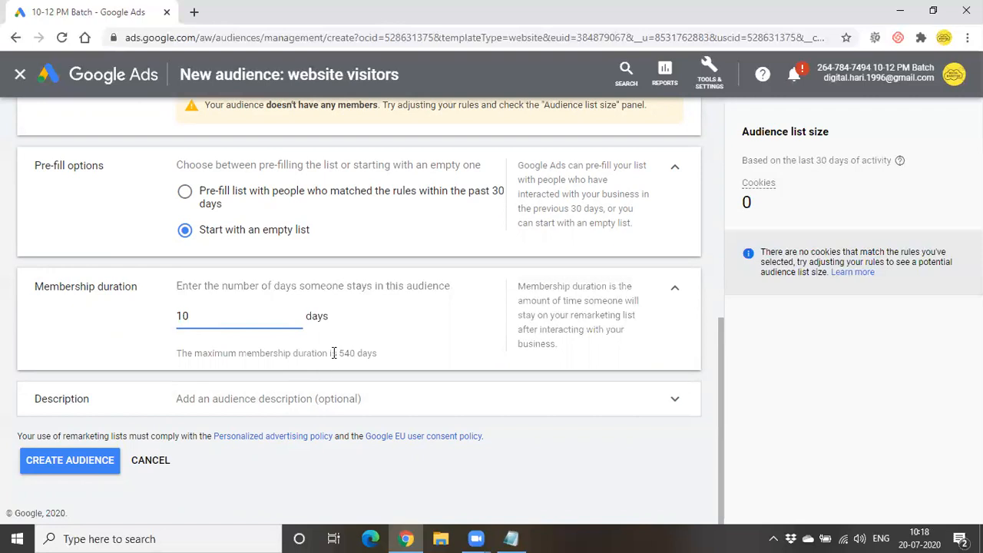
left_click_drag(333, 353, 420, 358)
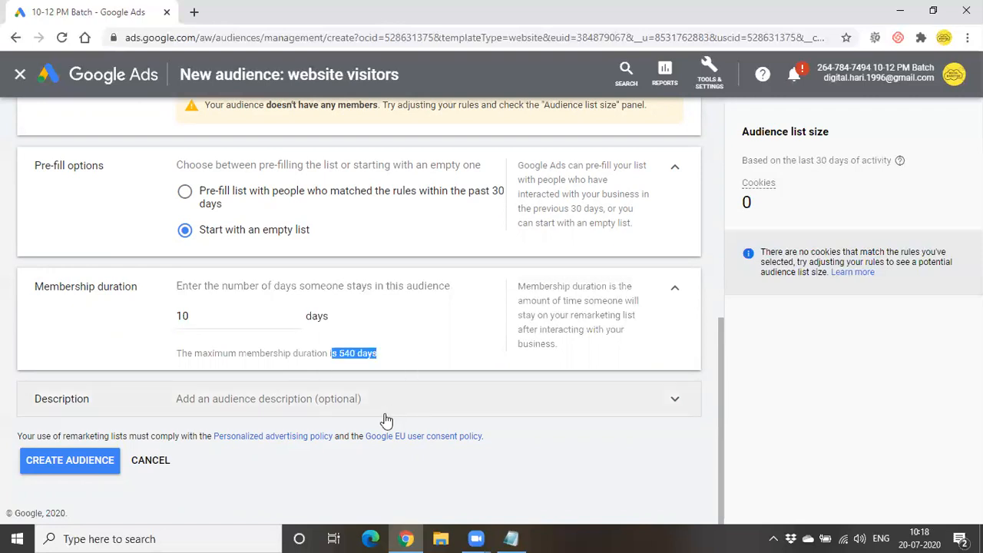
left_click(279, 472)
- Expand the optional Description section, leave the field empty, and scroll to Create Audience
left_click(572, 403)
scroll(571, 403, "down", 1)
left_click(279, 377)
scroll(278, 380, "up", 6)
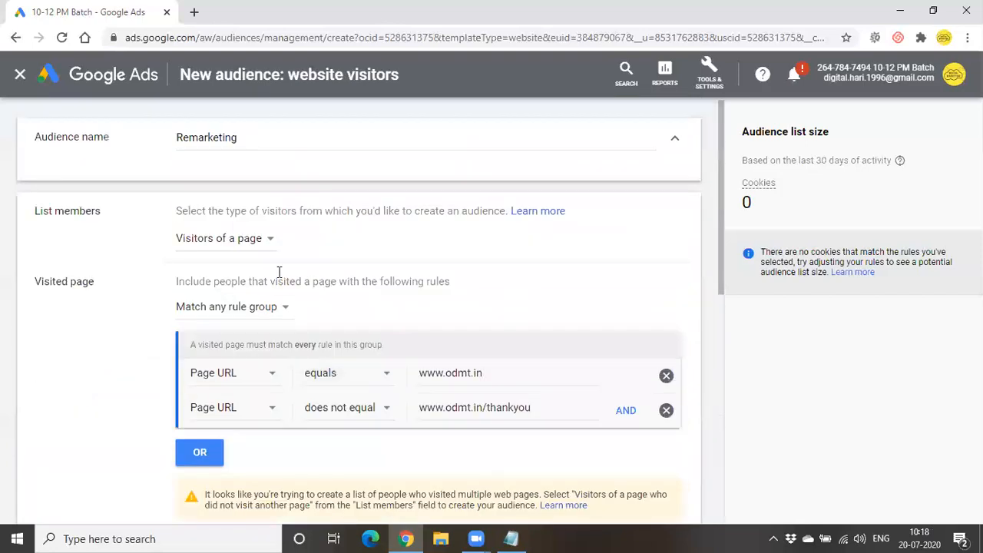
scroll(266, 389, "down", 3)
scroll(268, 444, "down", 4)
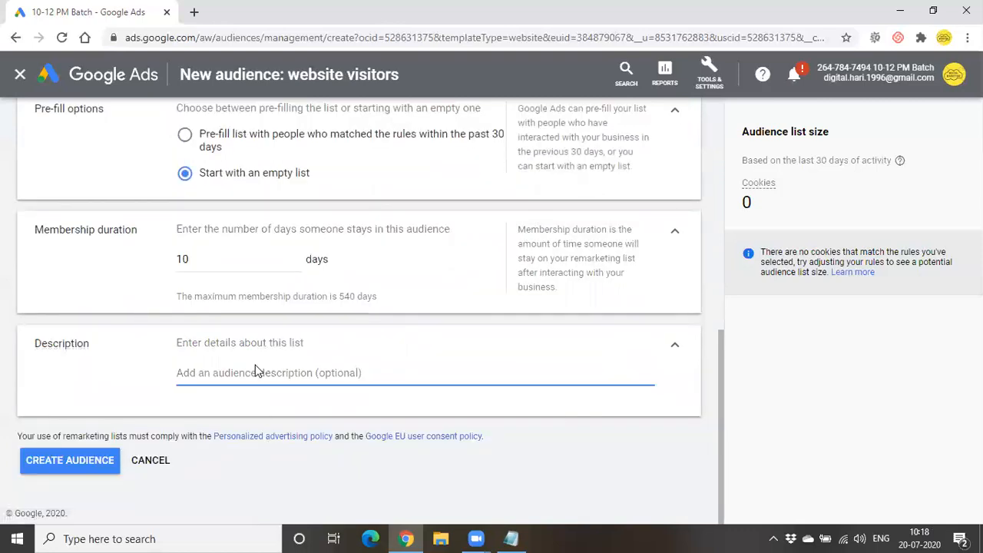
- Create the Remarketing audience, select it in the list, and choose Add to Campaigns
left_click(100, 468)
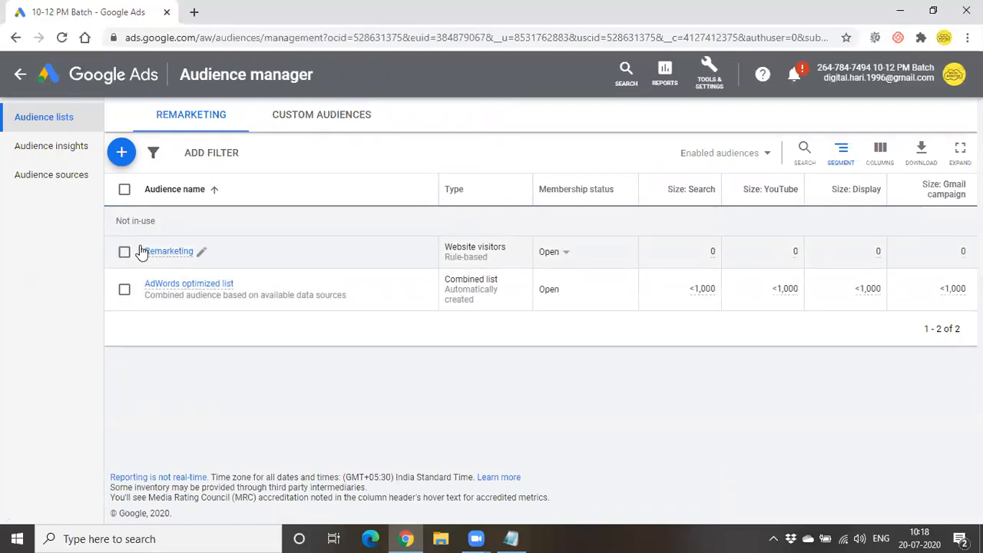
left_click(124, 255)
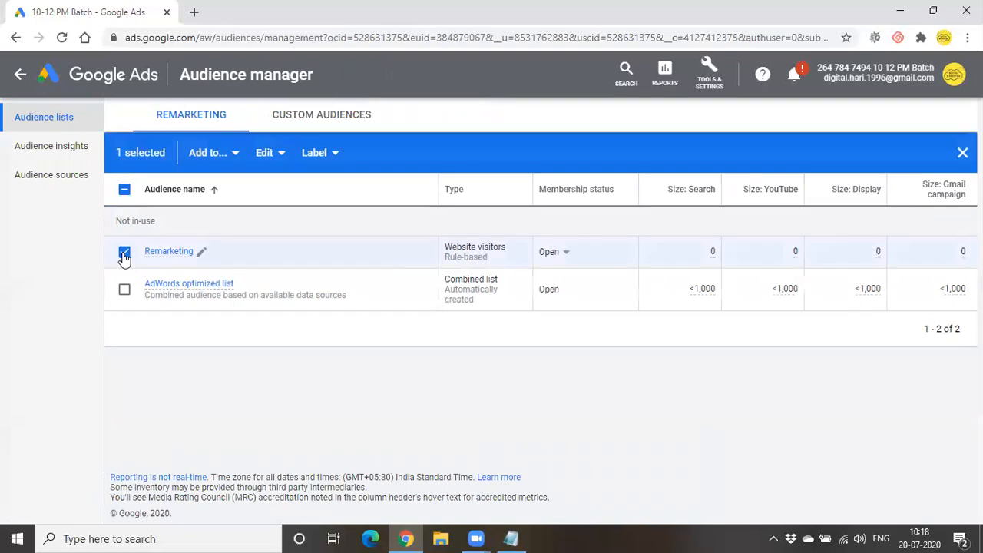
left_click(232, 163)
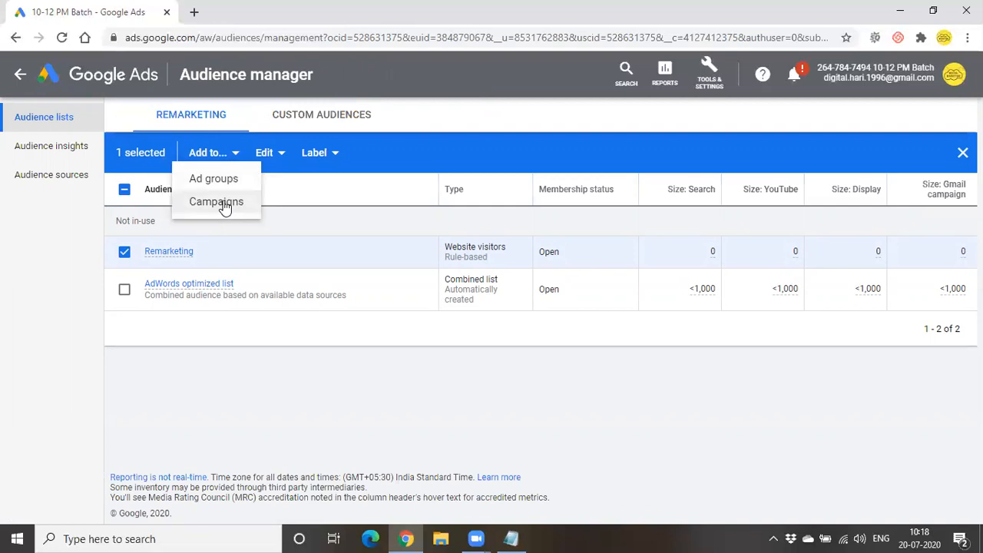
left_click(224, 206)
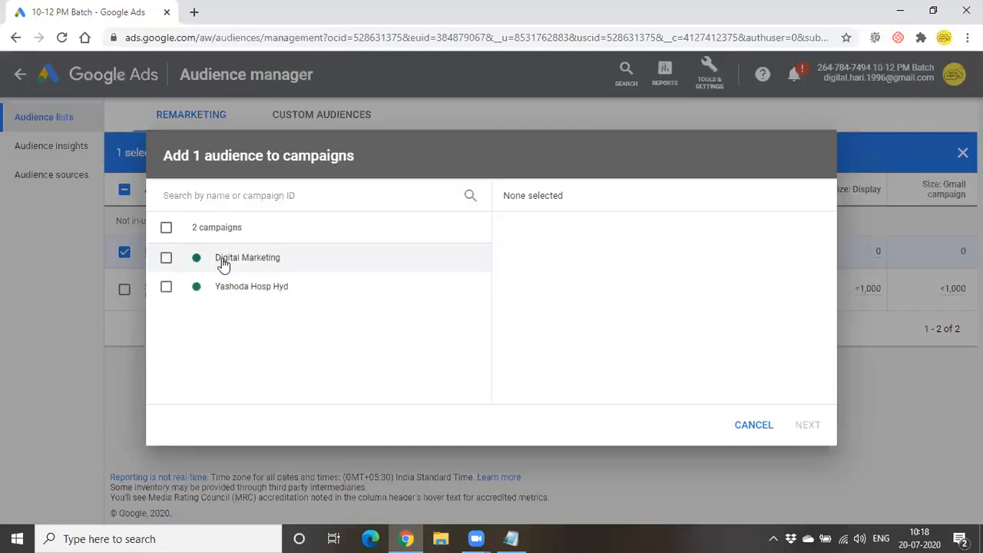
- Add the Remarketing audience to the Digital Marketing campaign with the Targeting setting
left_click(223, 261)
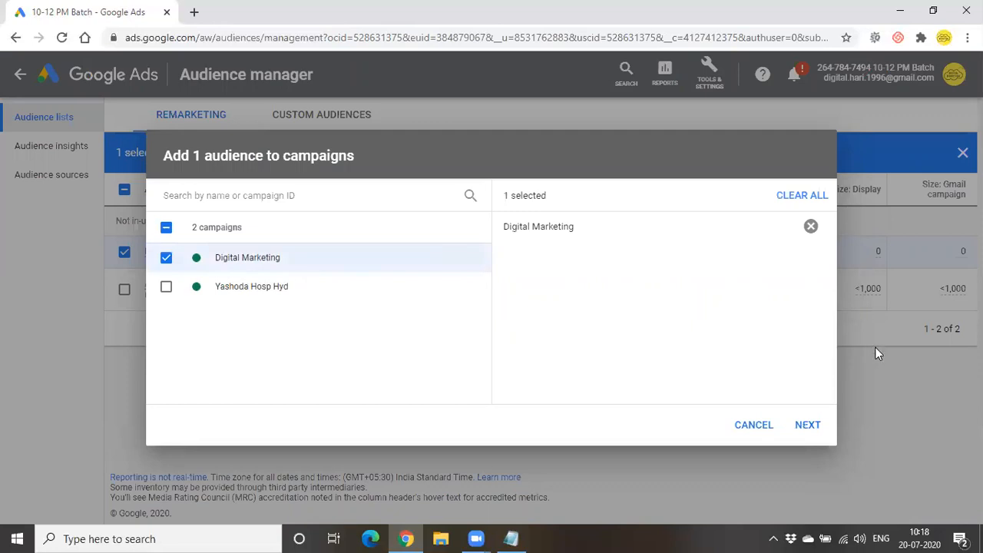
left_click(807, 426)
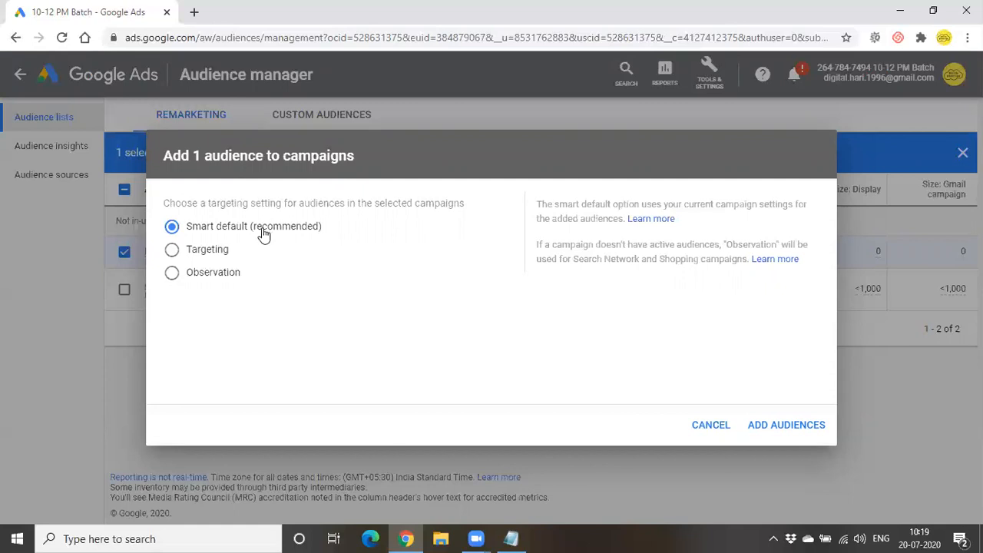
left_click(221, 256)
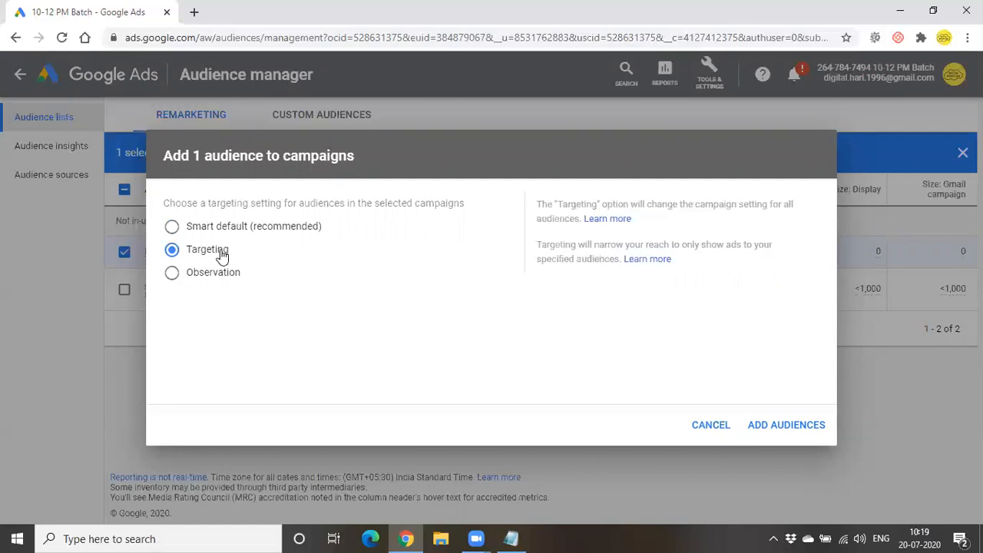
left_click(198, 275)
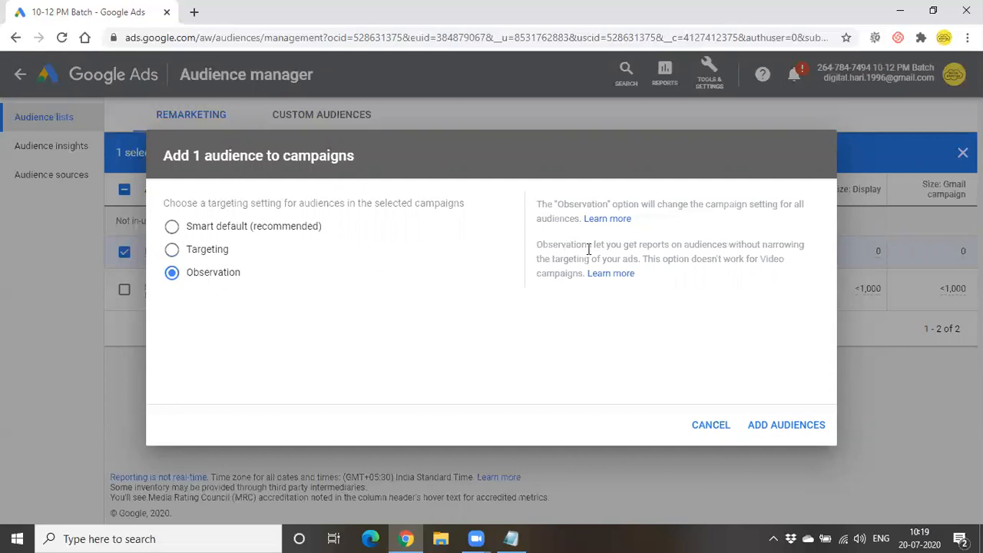
left_click_drag(592, 246, 726, 248)
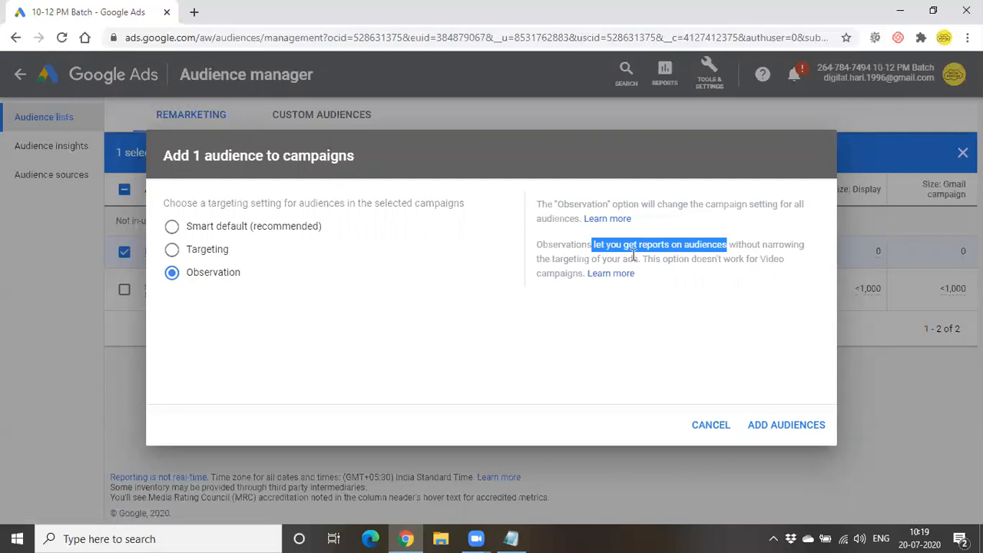
left_click(271, 235)
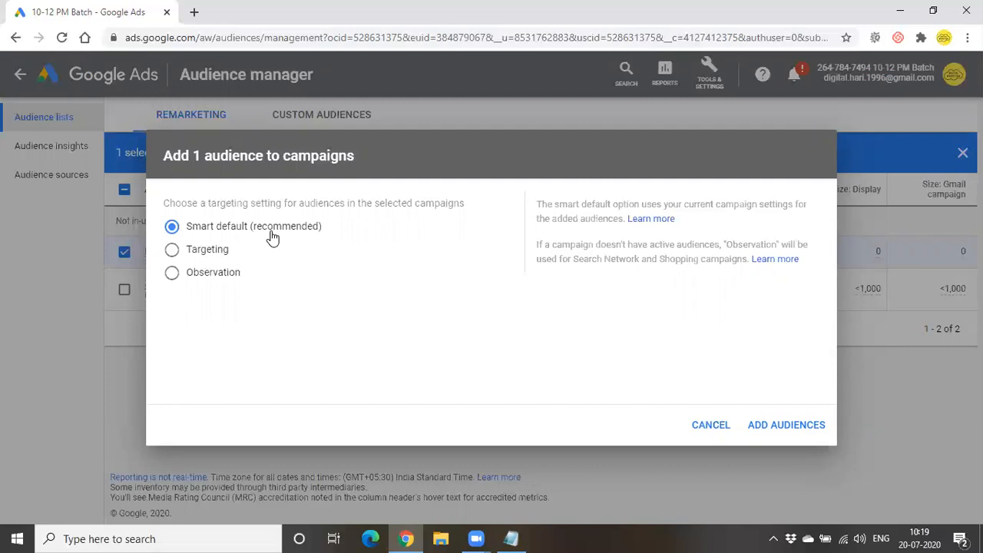
left_click(188, 259)
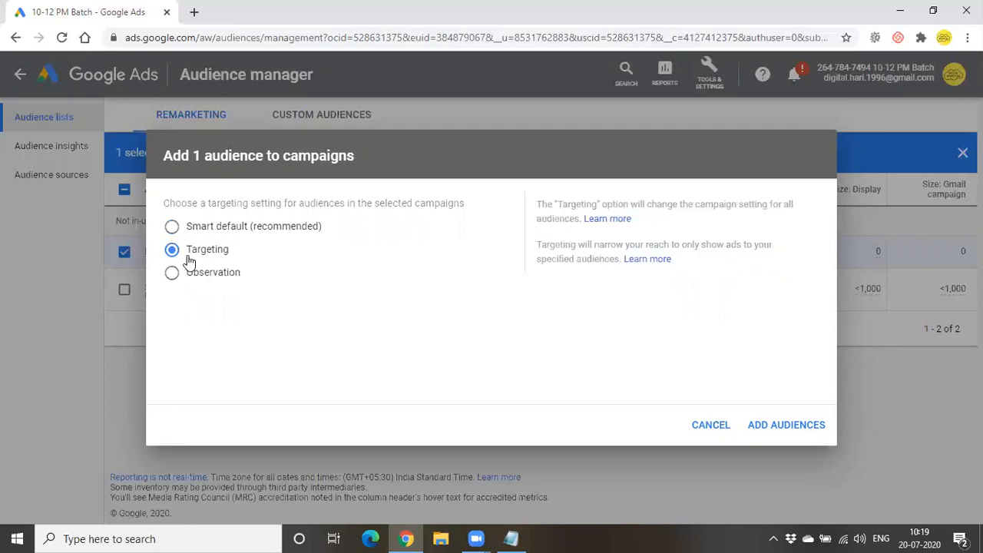
left_click_drag(536, 244, 737, 244)
left_click(732, 310)
left_click_drag(537, 261, 593, 269)
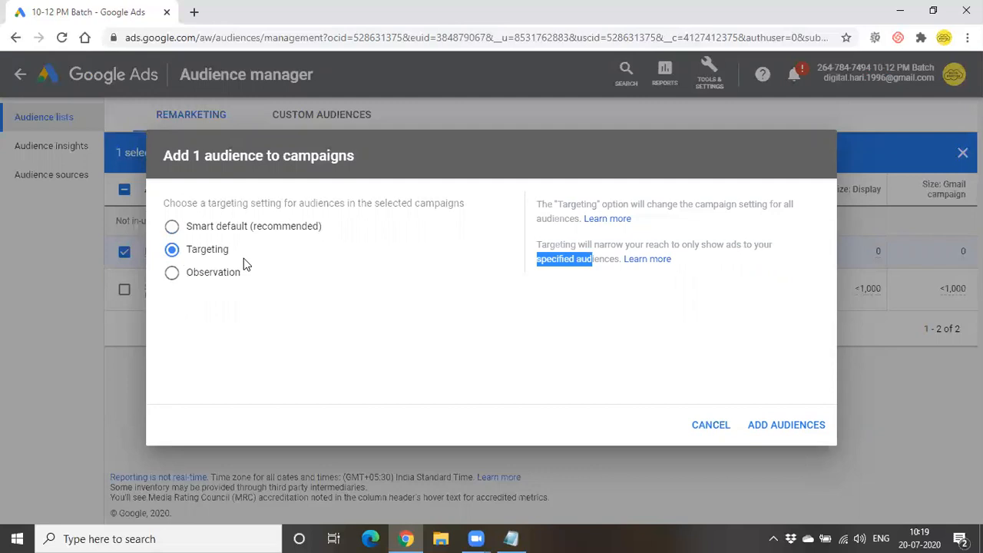
left_click(786, 427)
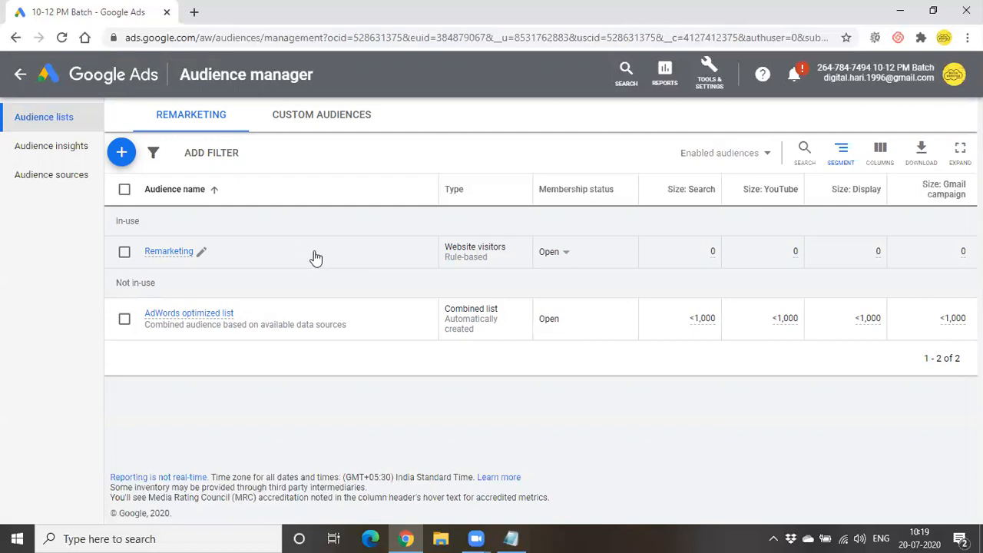
left_click(122, 151)
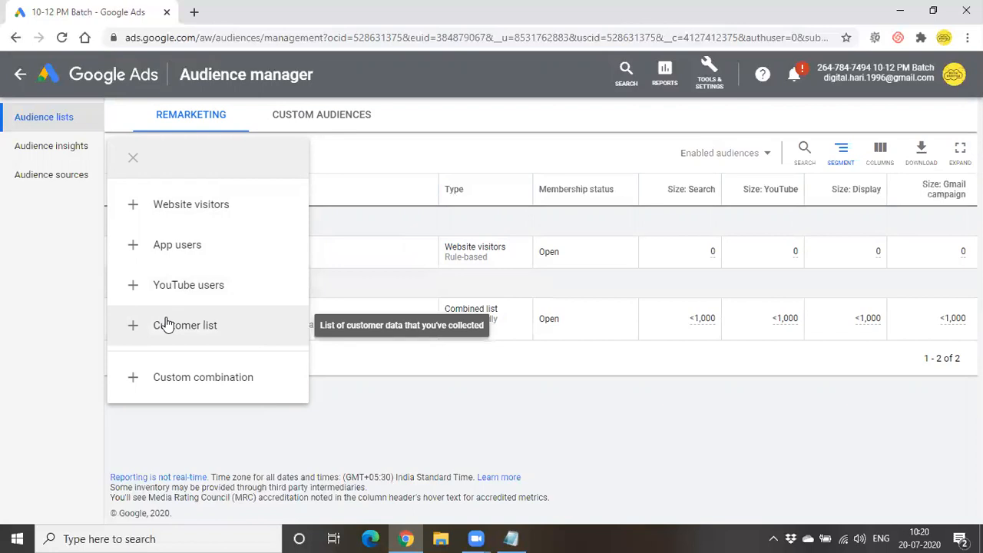
left_click(173, 437)
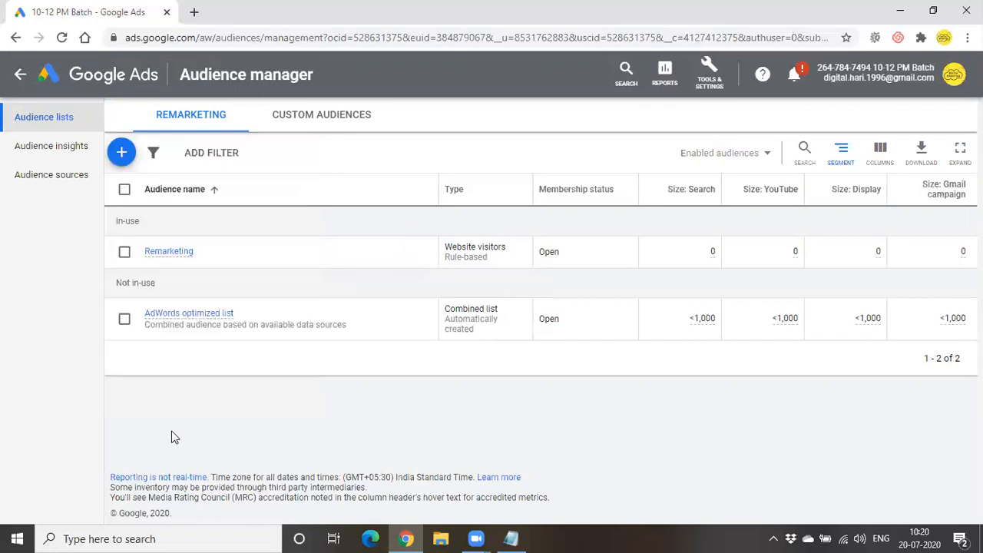
- Look over Audience sources, Custom Audiences and Remarketing lists, then go back to All campaigns
left_click(59, 175)
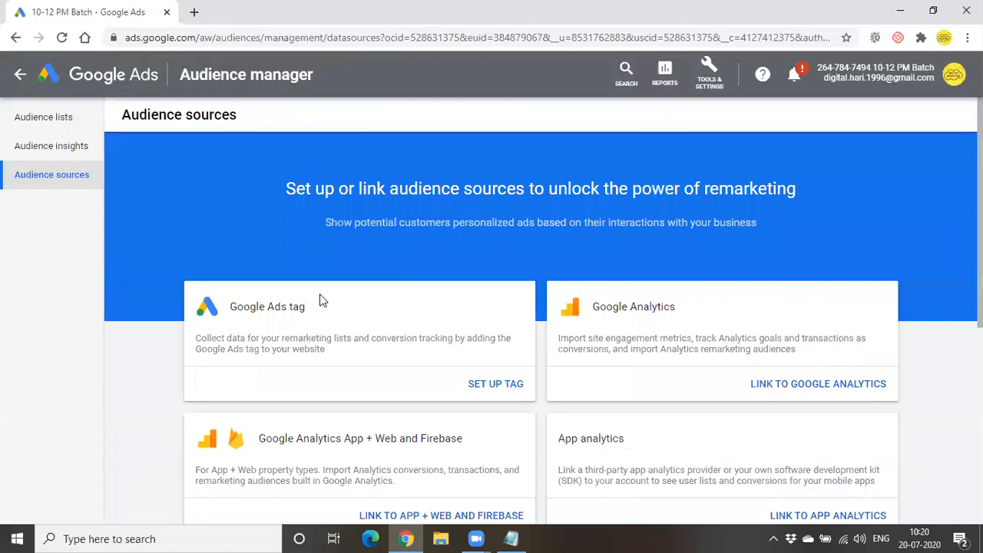
scroll(320, 301, "down", 5)
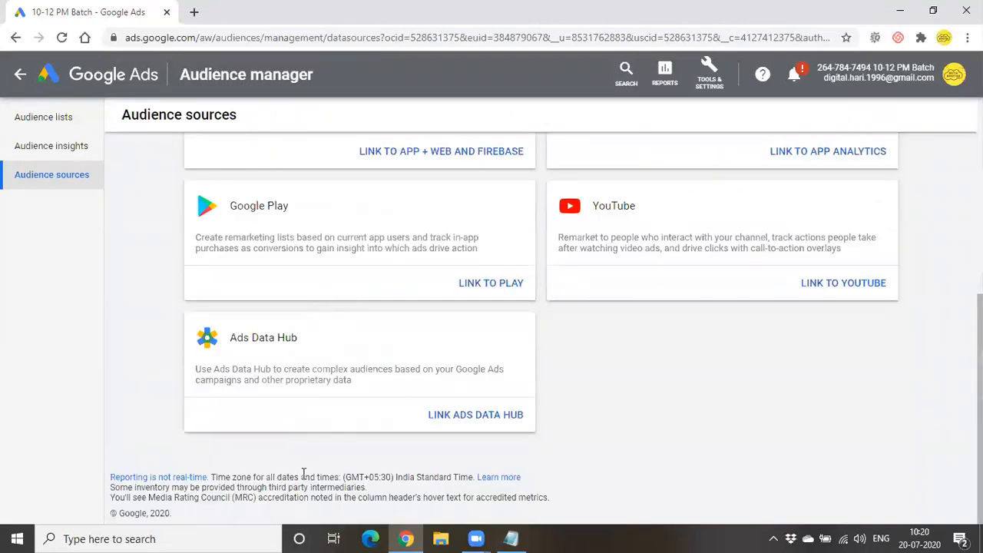
scroll(305, 480, "up", 2)
scroll(305, 480, "up", 2)
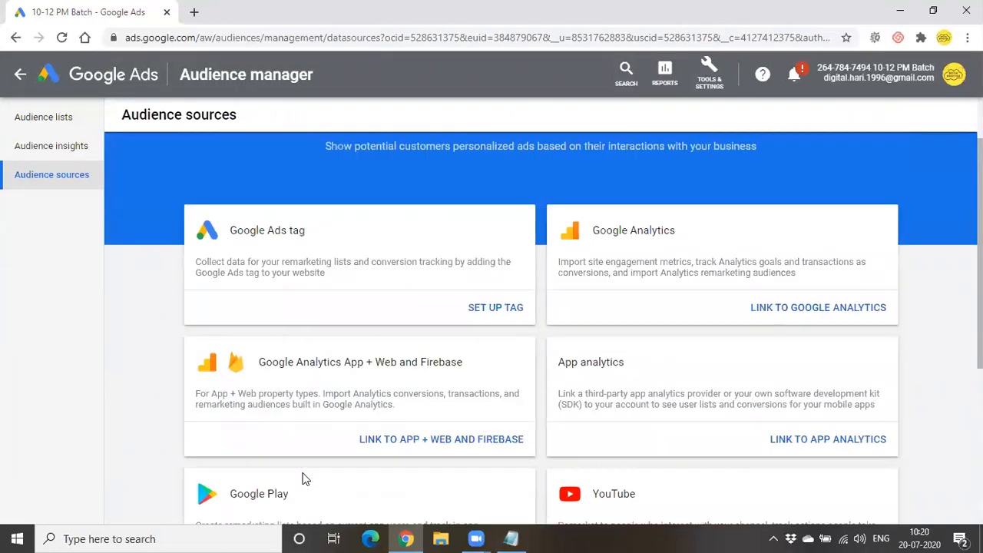
scroll(687, 399, "down", 4)
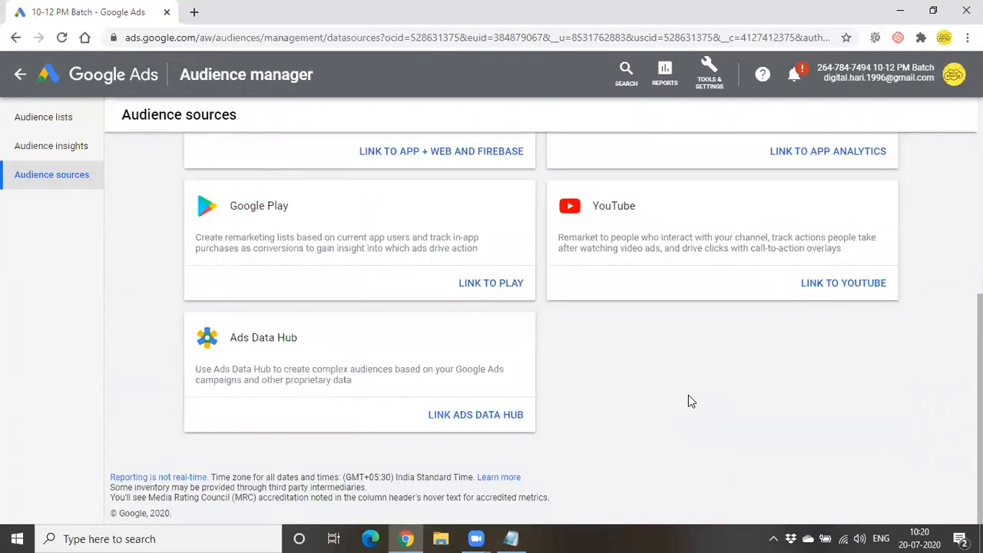
left_click(69, 123)
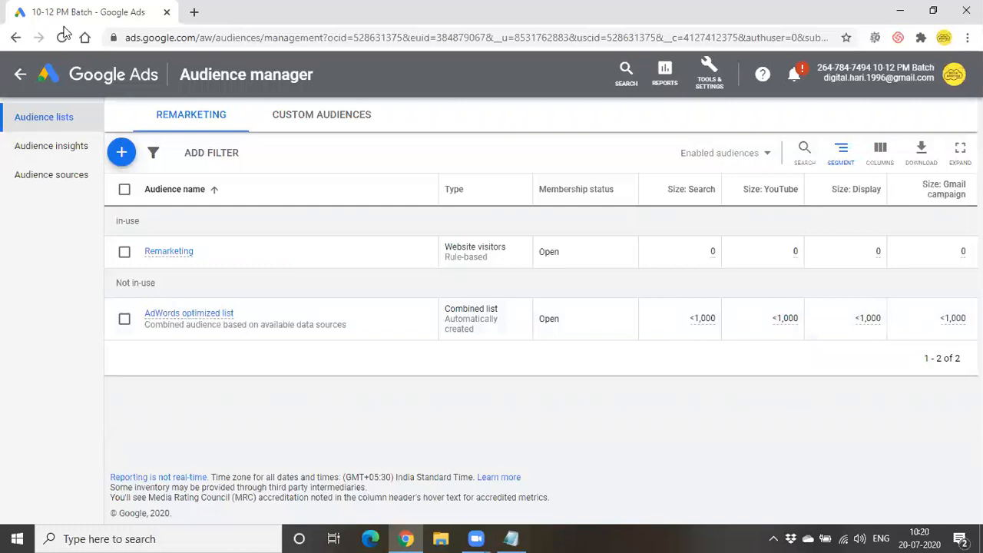
left_click(321, 115)
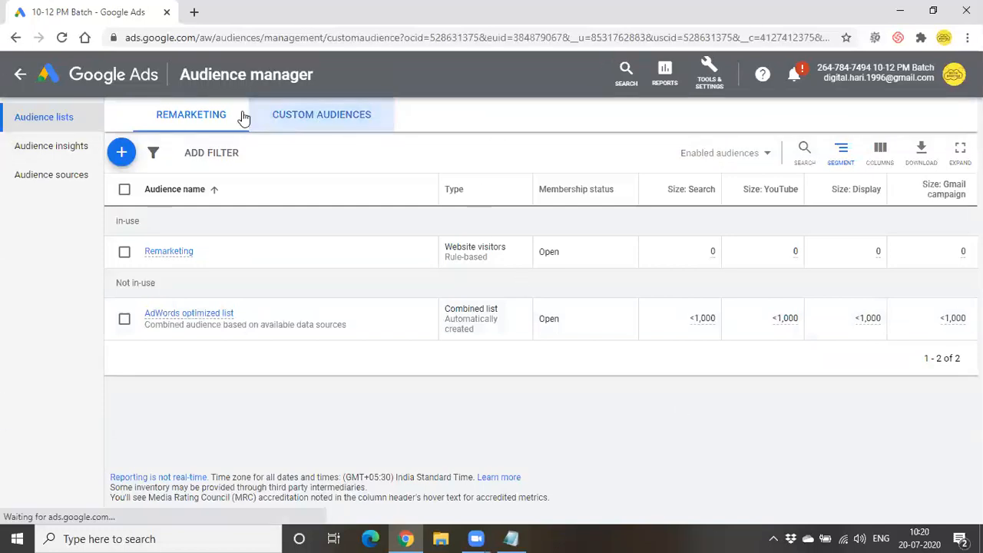
left_click(198, 116)
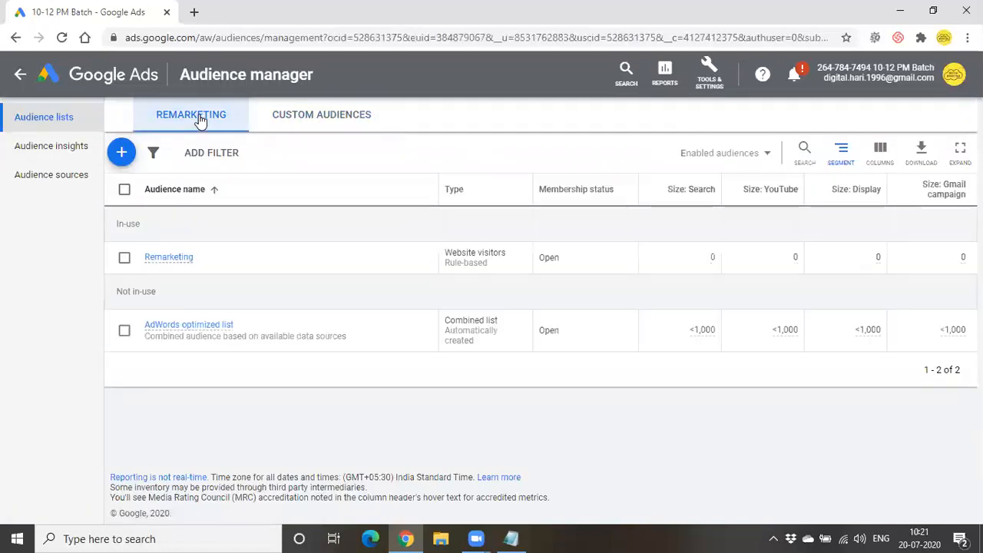
left_click(17, 77)
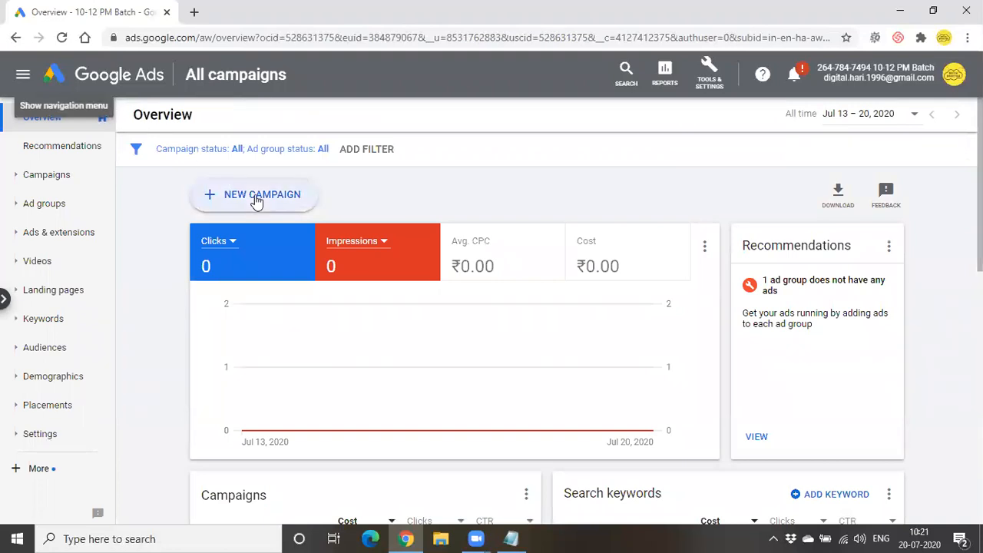
- Start a new campaign without goal guidance and choose the Display campaign type
left_click(256, 198)
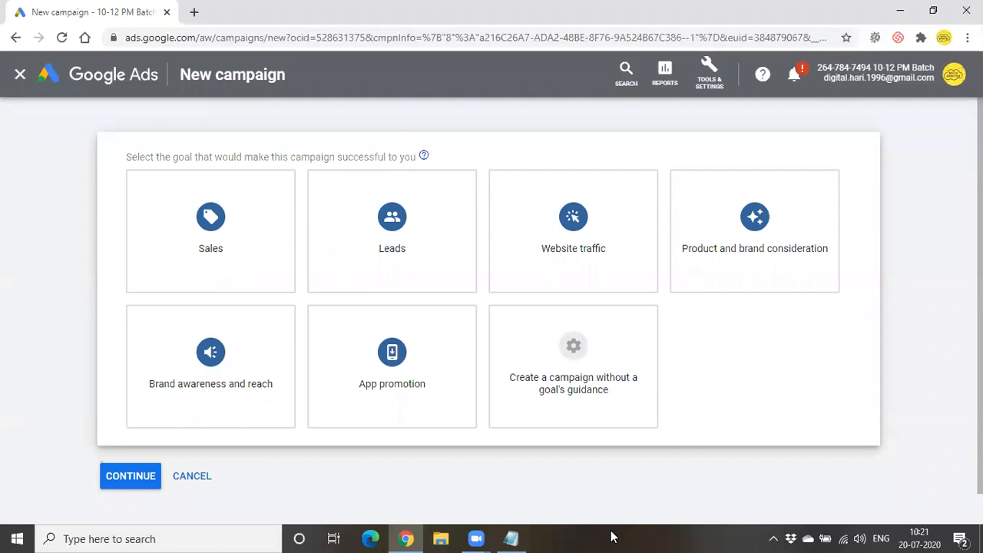
left_click(561, 369)
left_click(178, 265)
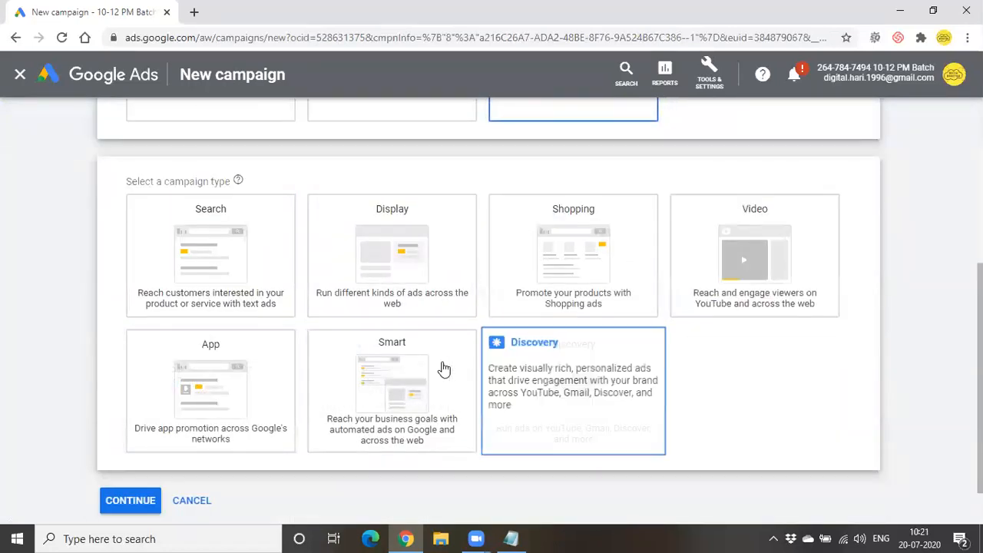
left_click(200, 273)
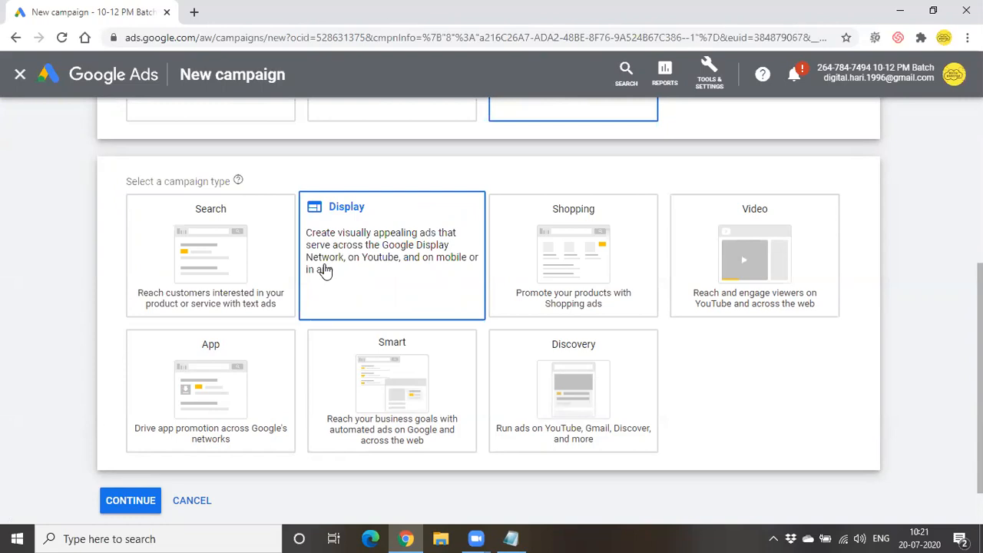
left_click(278, 268)
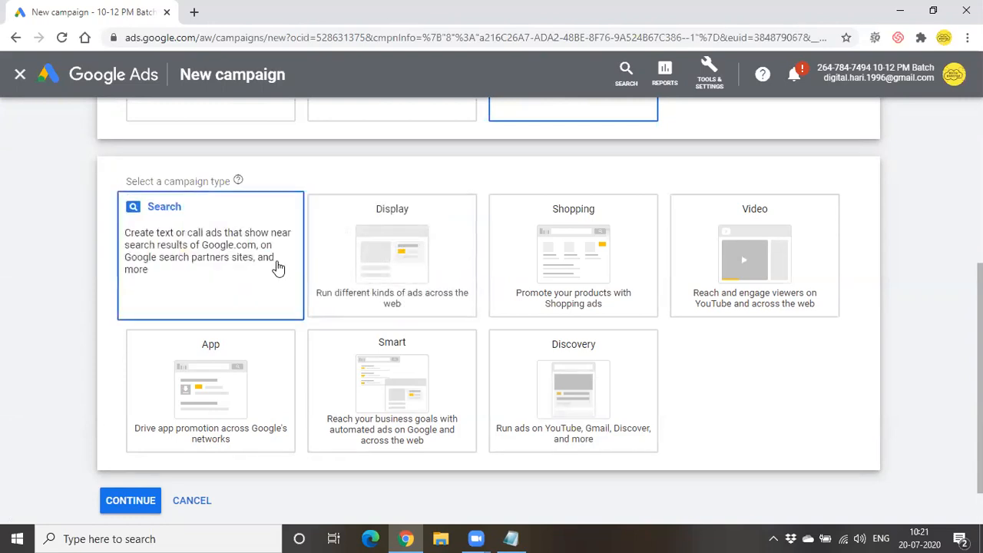
left_click(363, 264)
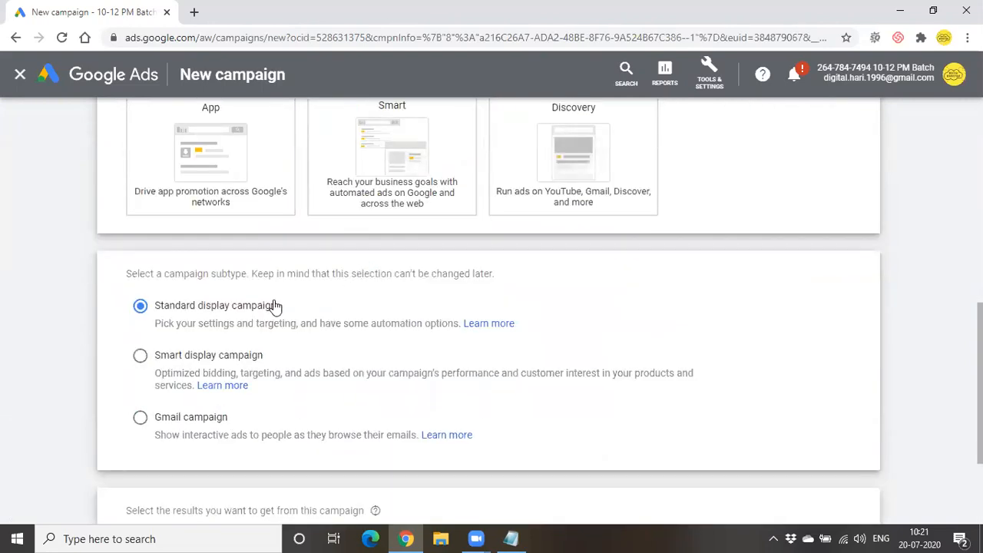
scroll(342, 326, "down", 2)
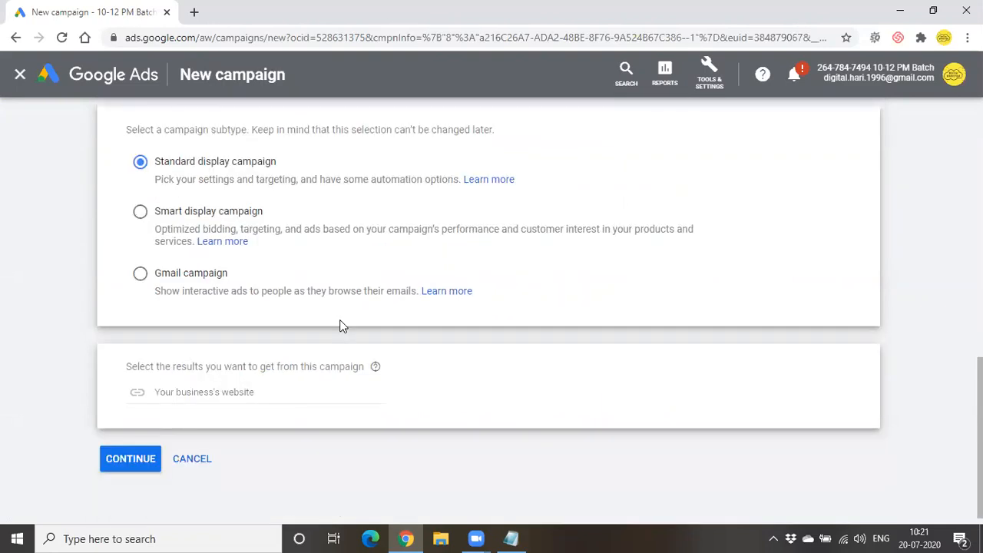
left_click(261, 393)
type("www.odmt.in")
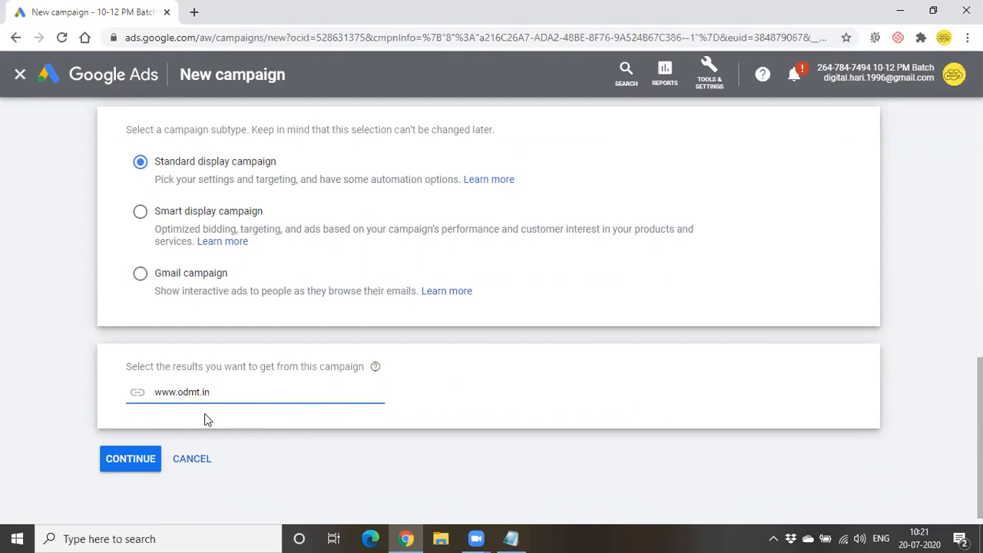
left_click(132, 461)
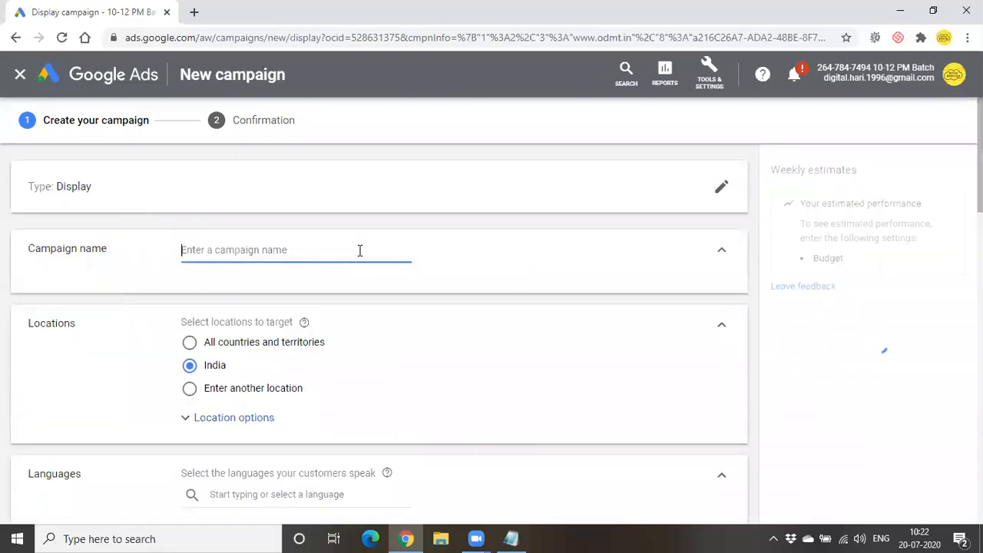
- Enter 'remarketing' as the campaign name and review the India and English settings
type("remar")
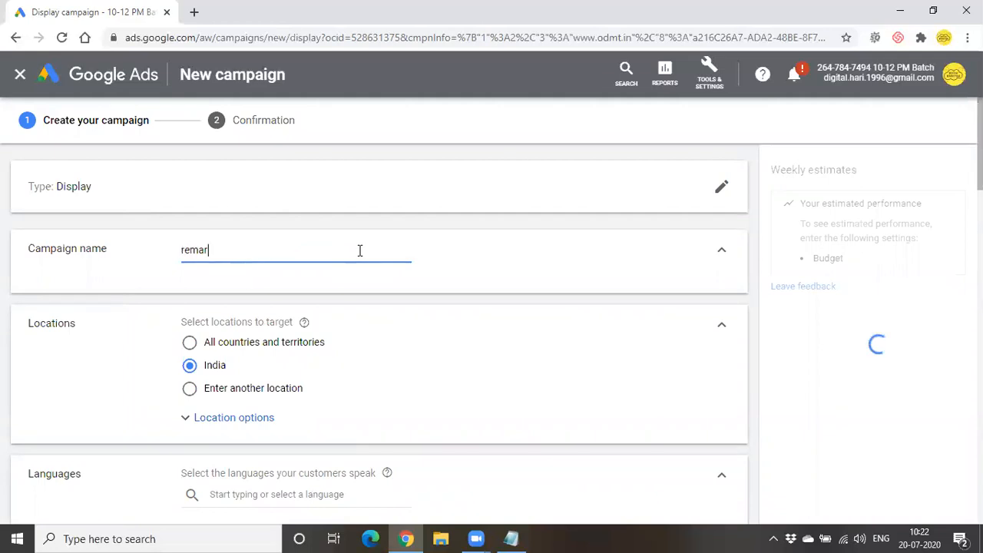
type("keting")
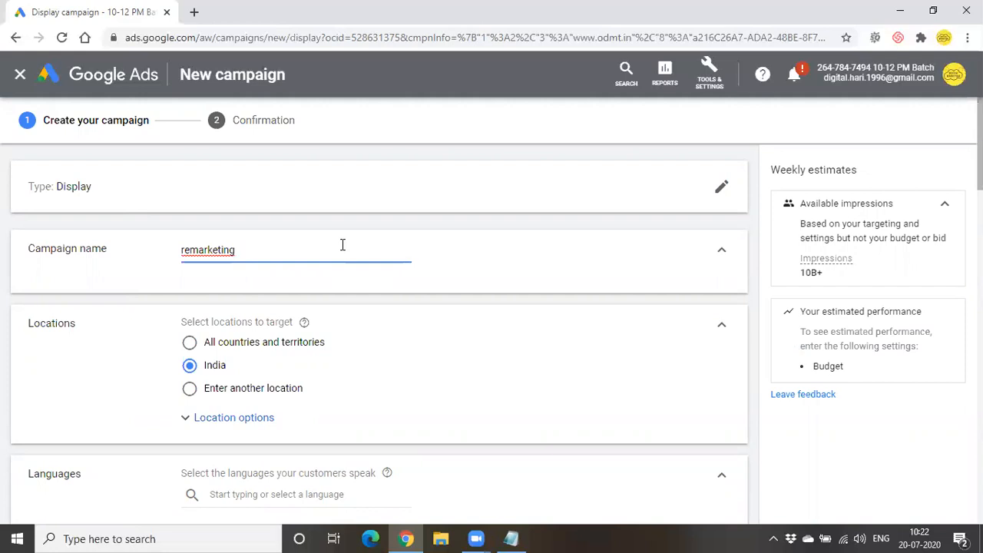
scroll(343, 244, "down", 2)
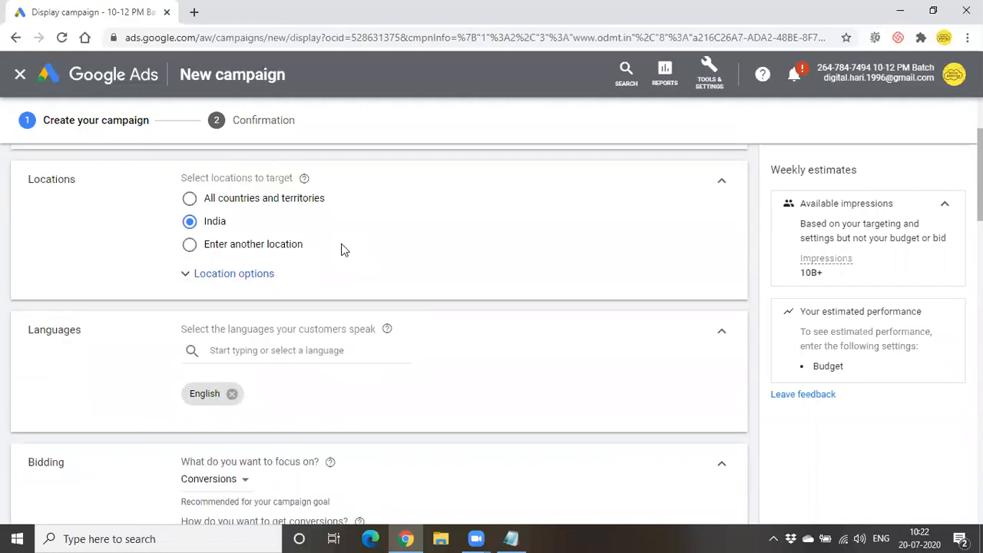
scroll(342, 244, "up", 1)
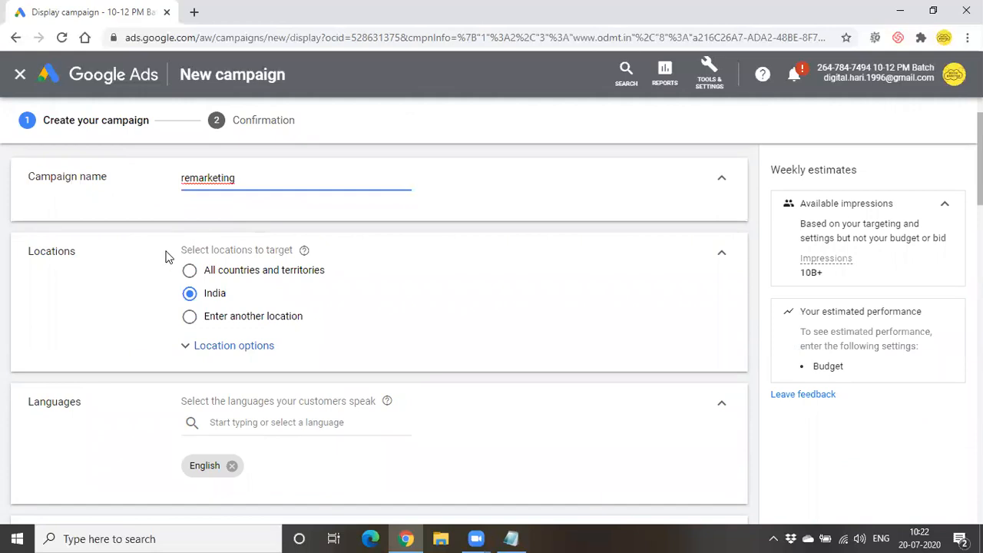
double_click(189, 179)
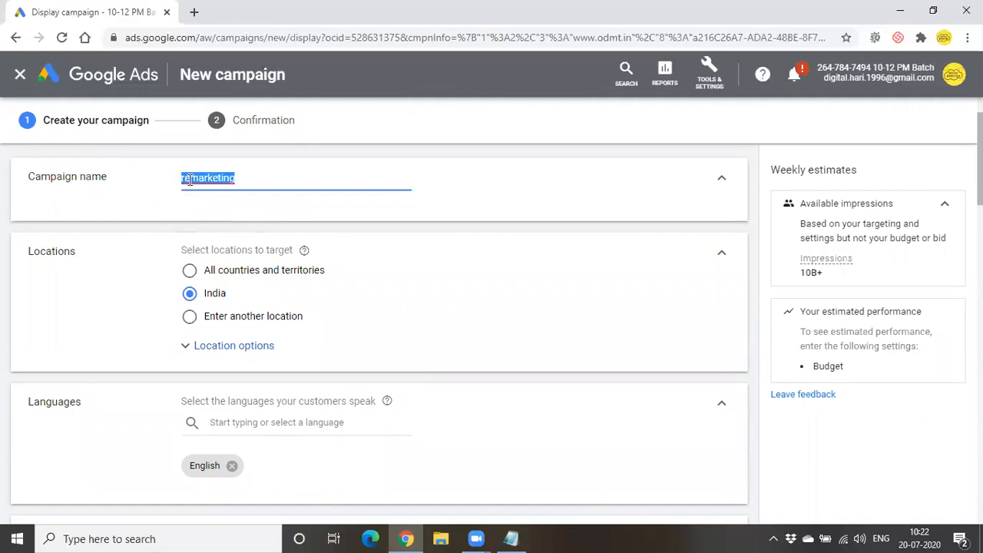
scroll(156, 225, "down", 1)
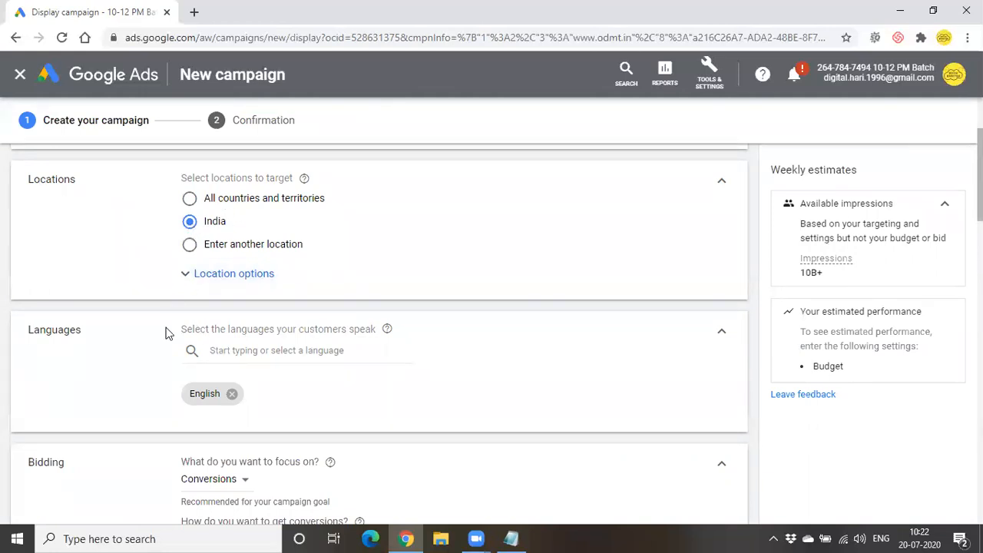
scroll(325, 394, "down", 3)
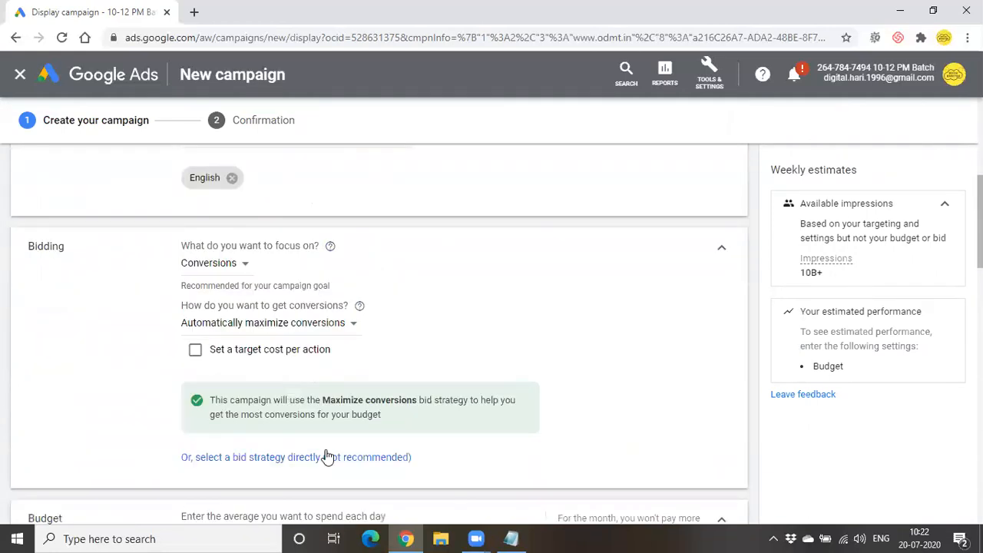
- Select Viewable CPM directly as the campaign's bid strategy
left_click(318, 458)
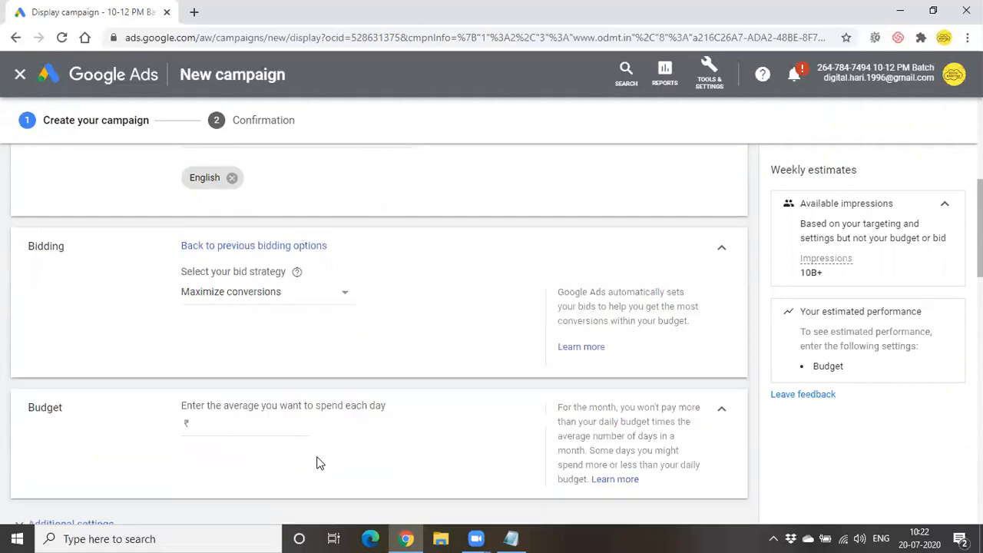
left_click(278, 301)
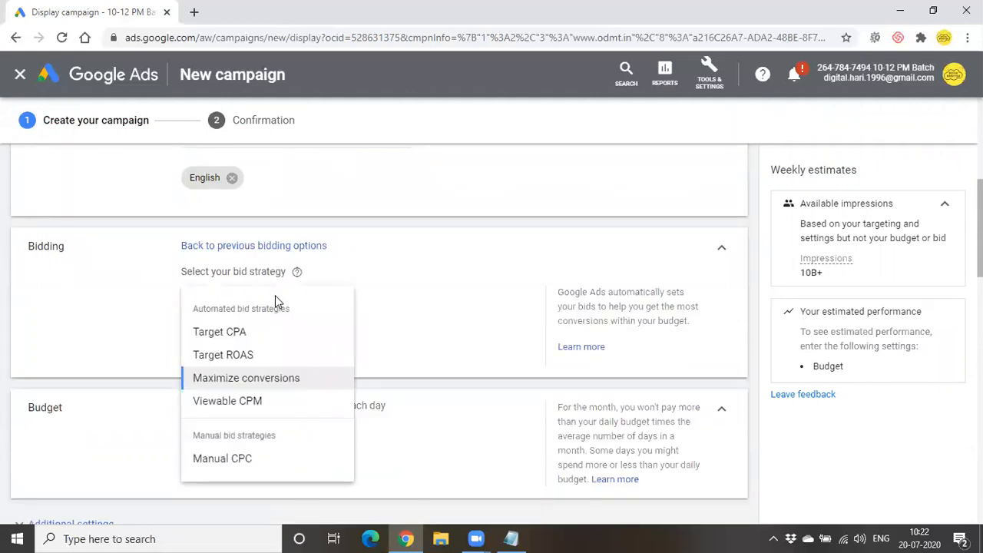
left_click(273, 402)
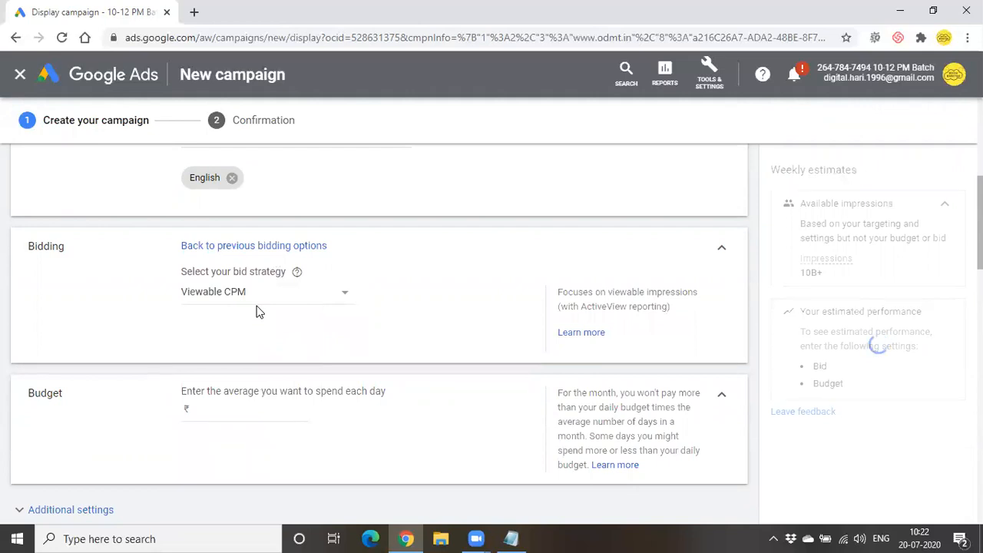
scroll(258, 311, "down", 2)
- Set the daily budget to ₹100 and expand Additional settings
left_click(248, 270)
type("100")
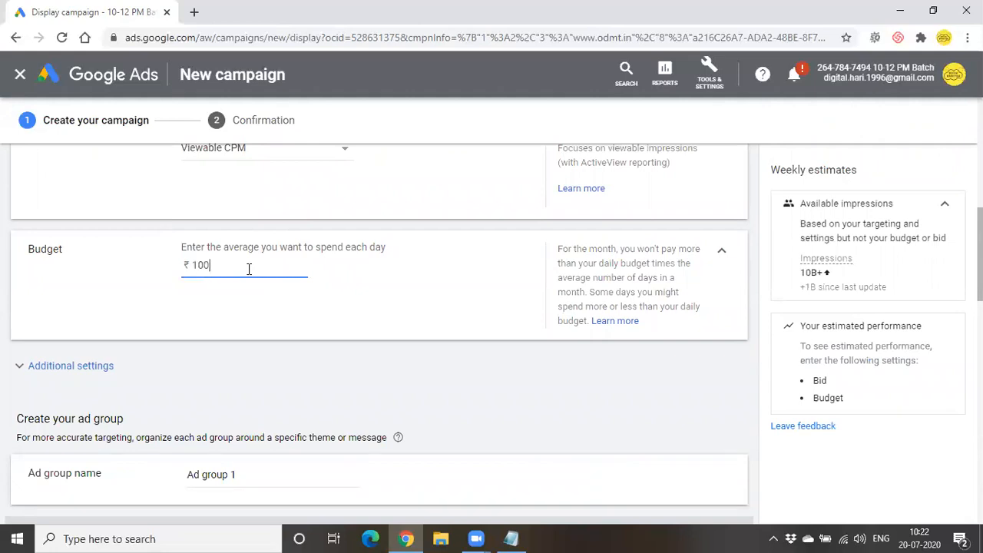
scroll(248, 270, "down", 2)
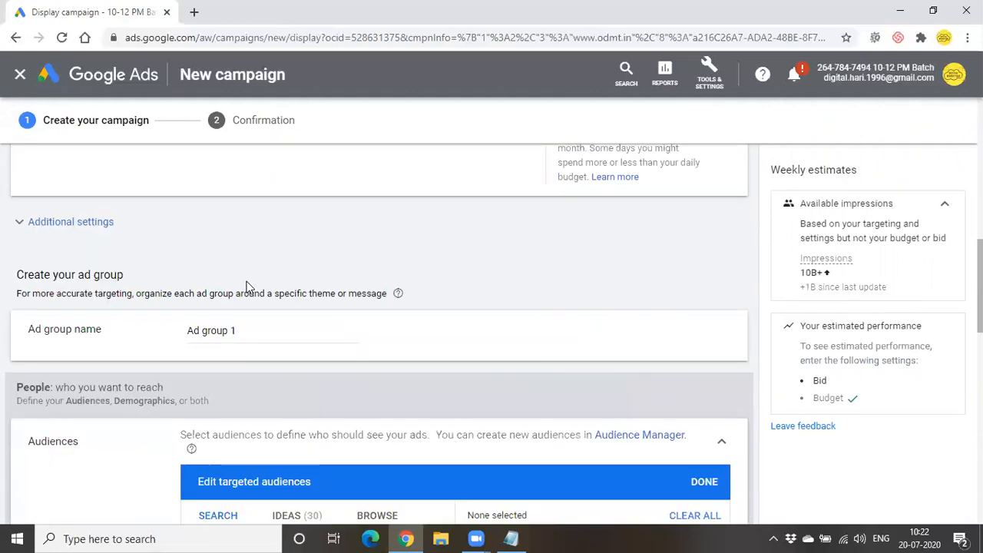
left_click(113, 226)
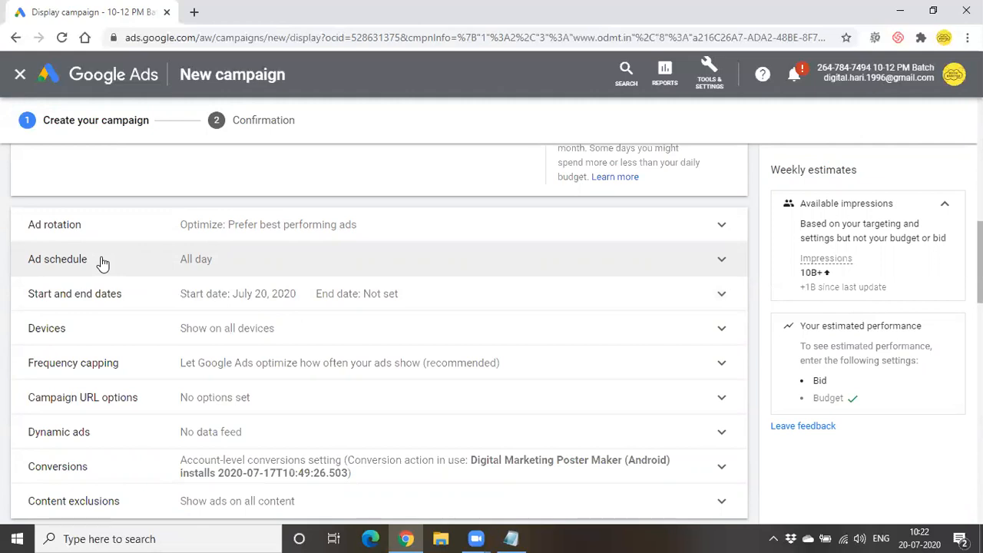
scroll(103, 263, "down", 5)
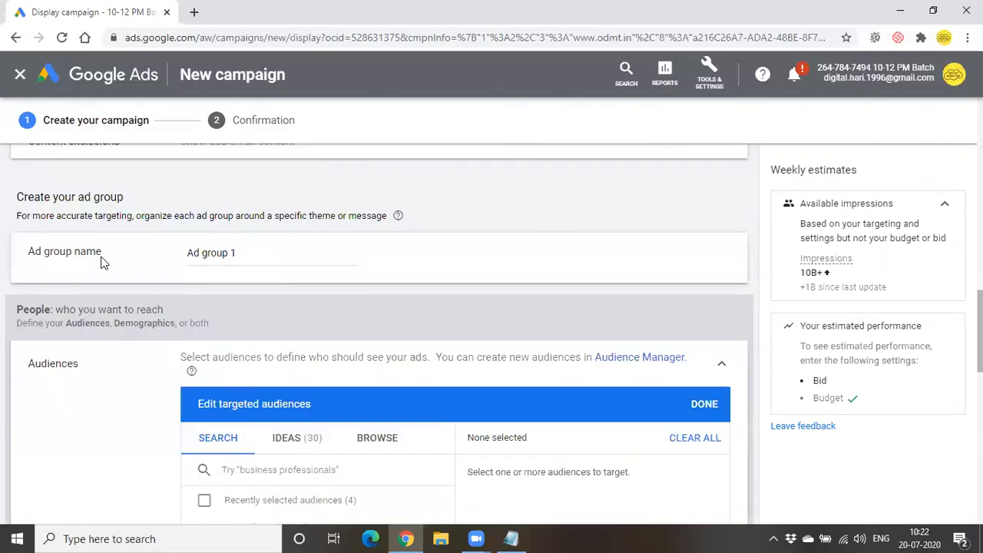
scroll(103, 263, "down", 2)
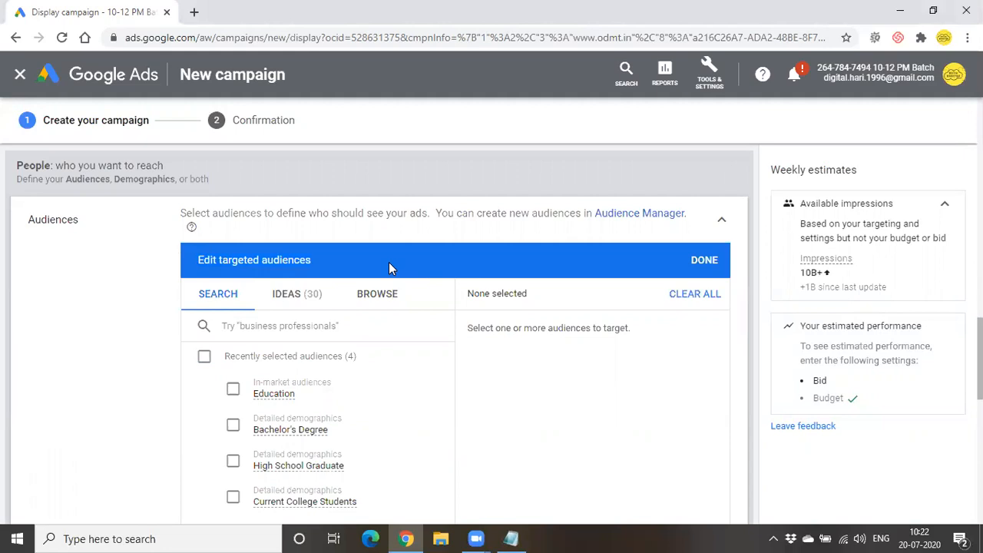
- Browse 'How they have interacted with your business' and expand Website visitors to find Remarketing
left_click(395, 294)
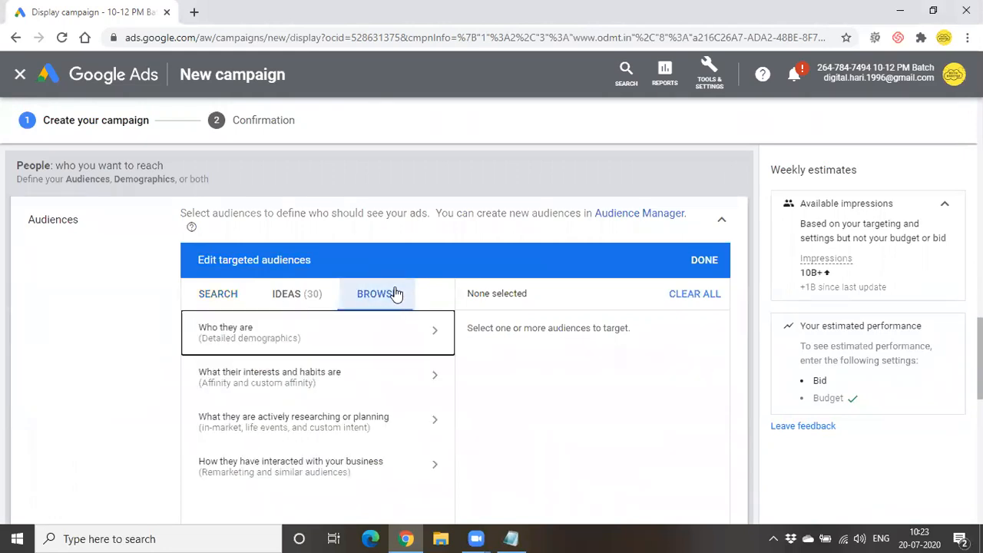
scroll(394, 292, "down", 2)
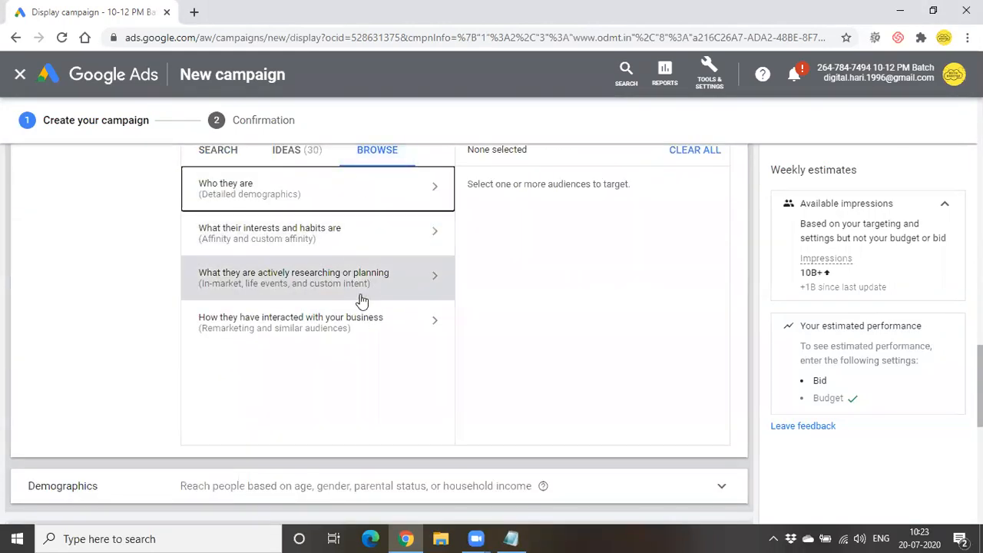
scroll(47, 158, "up", 1)
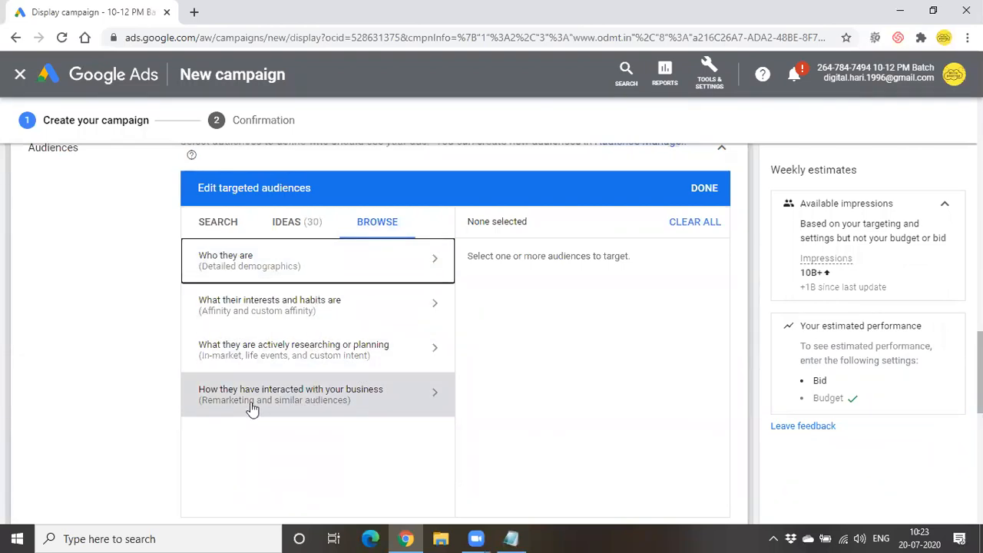
left_click(386, 394)
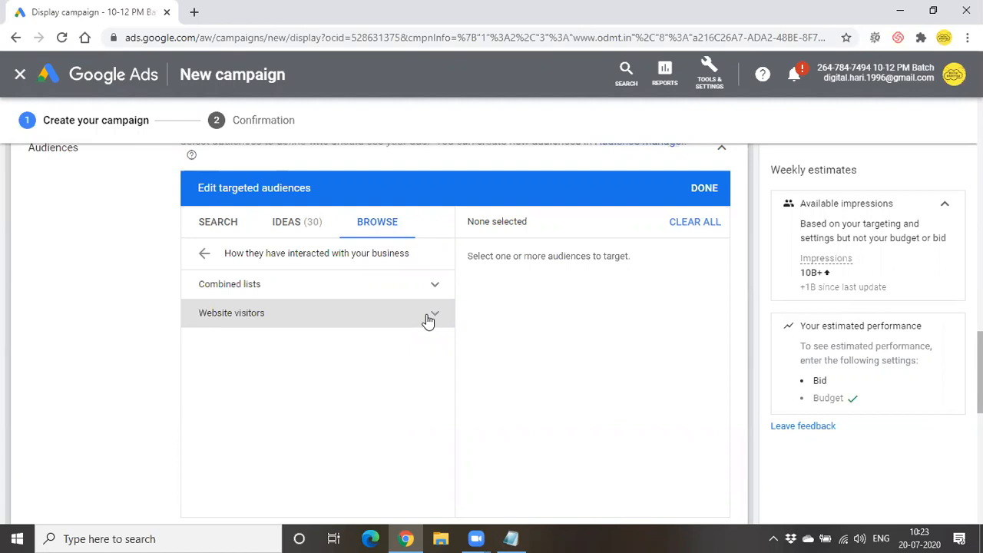
left_click(429, 320)
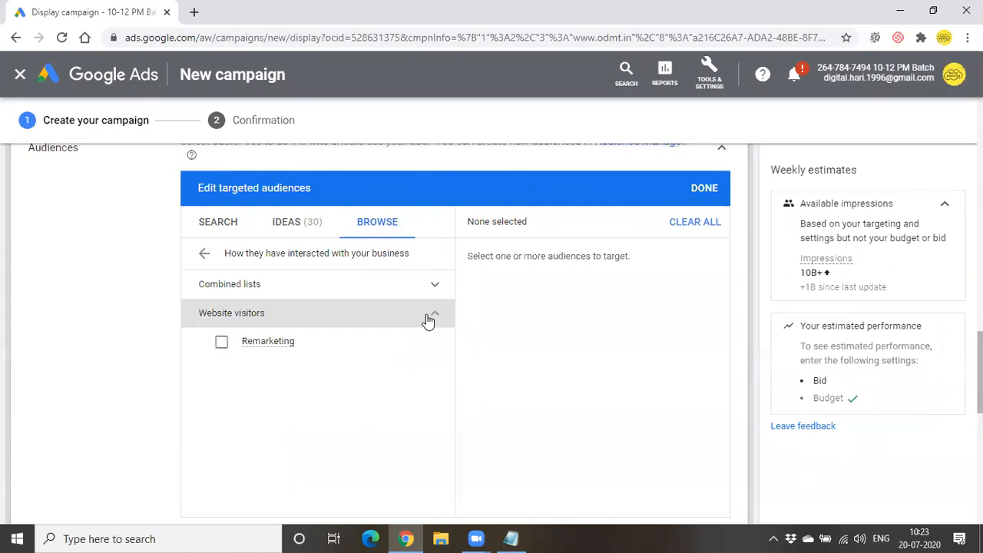
left_click(257, 351)
- Tick Remarketing under Website visitors so 1 audience is selected, then scroll to the ad group bid
left_click(221, 345)
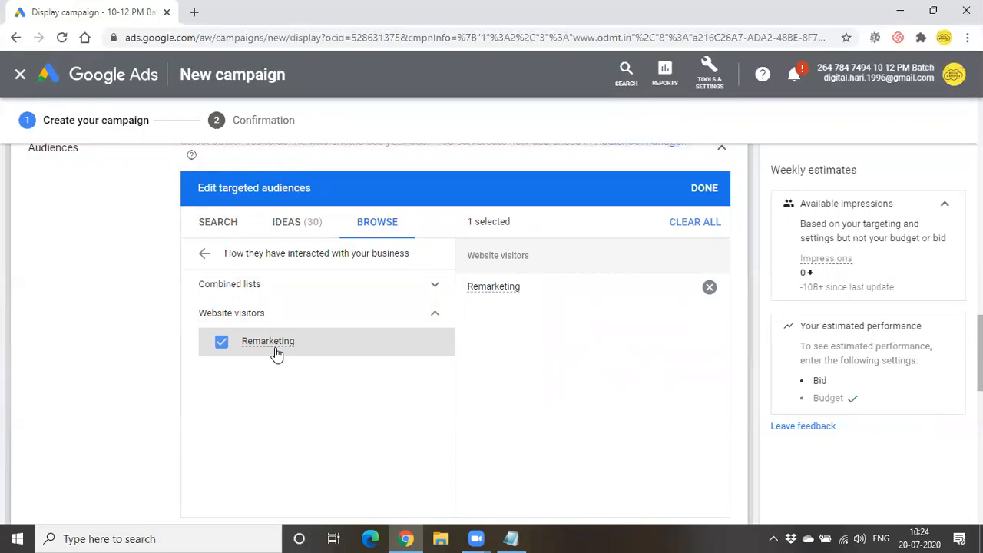
scroll(463, 350, "down", 2)
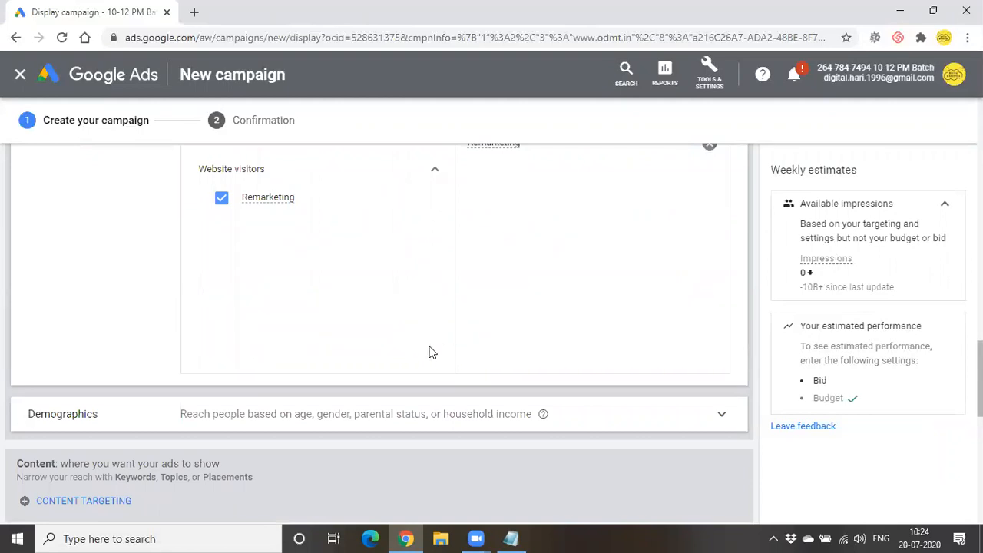
scroll(430, 352, "up", 2)
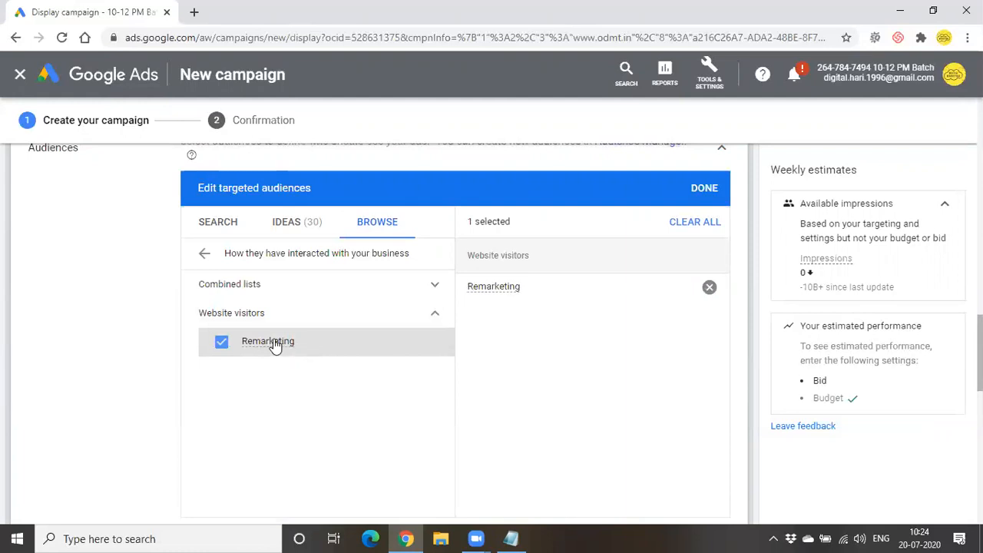
scroll(581, 311, "down", 1)
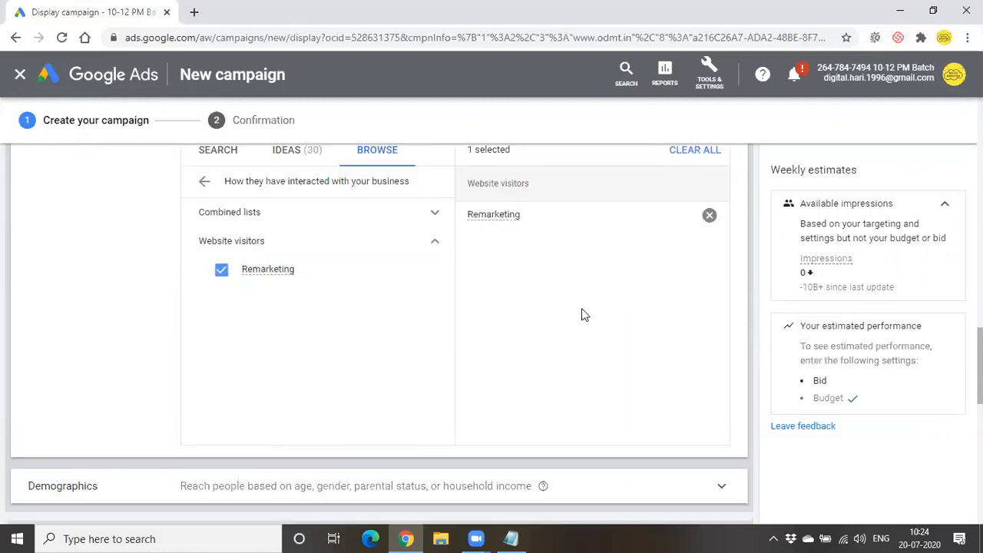
scroll(581, 311, "down", 1)
scroll(581, 309, "down", 2)
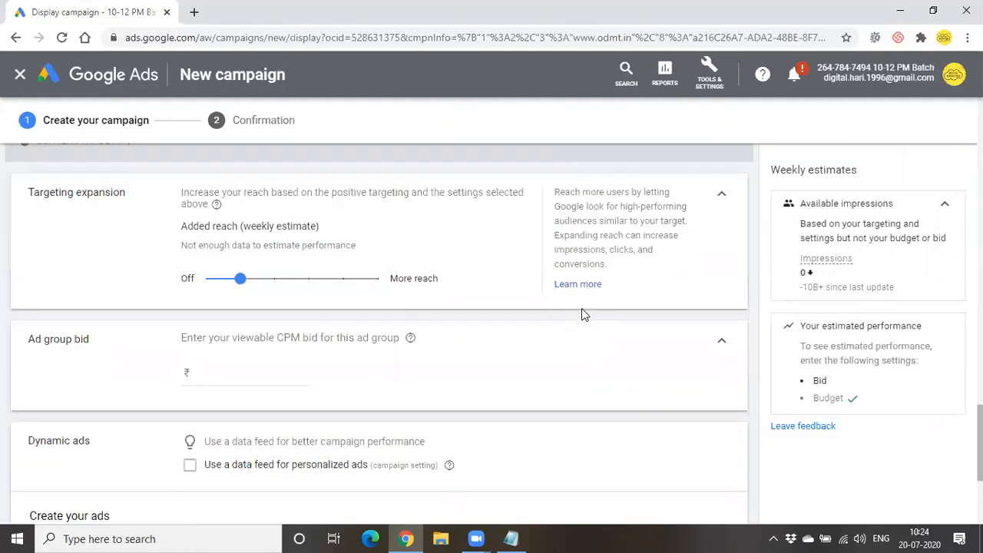
- Give the ad group a ₹25 viewable CPM bid and submit the campaign
scroll(582, 309, "down", 1)
scroll(581, 311, "down", 1)
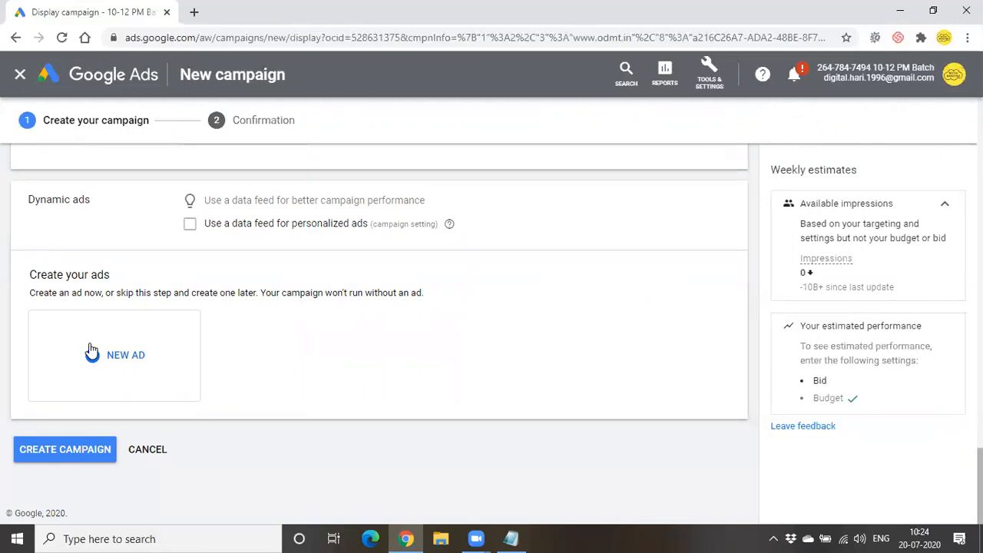
left_click(64, 449)
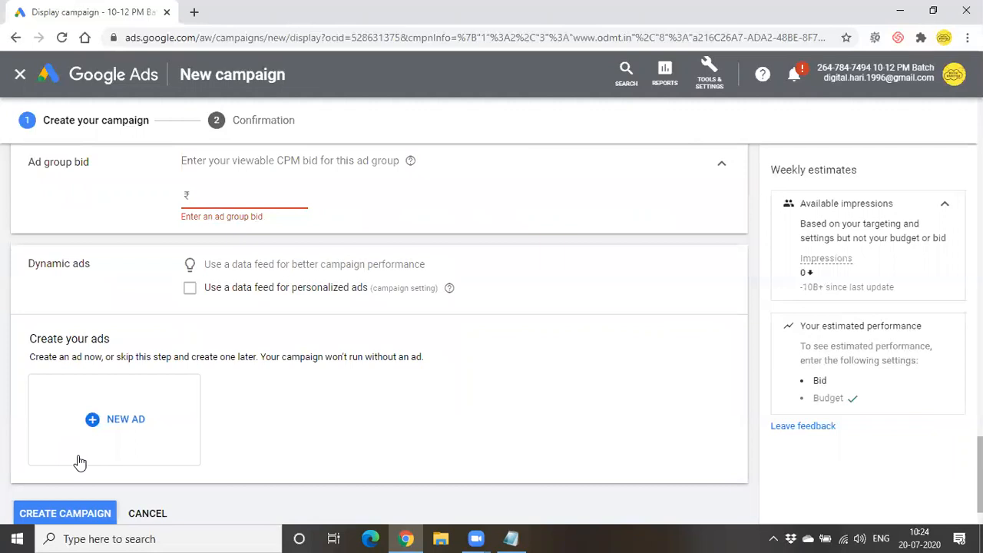
left_click(205, 198)
type("25")
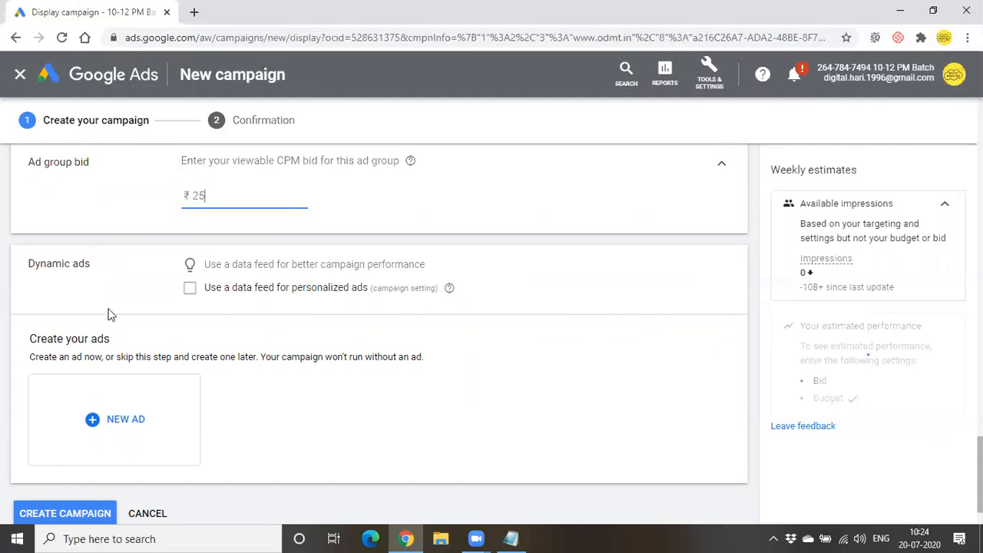
scroll(95, 434, "down", 1)
left_click(87, 455)
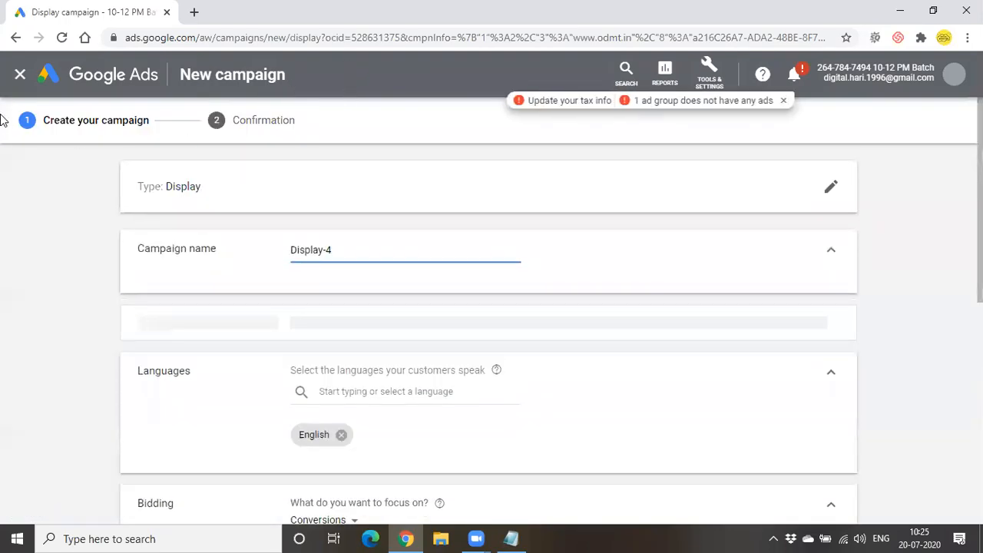
- Leave the unsaved Display campaign without saving and return to All campaigns
left_click(18, 76)
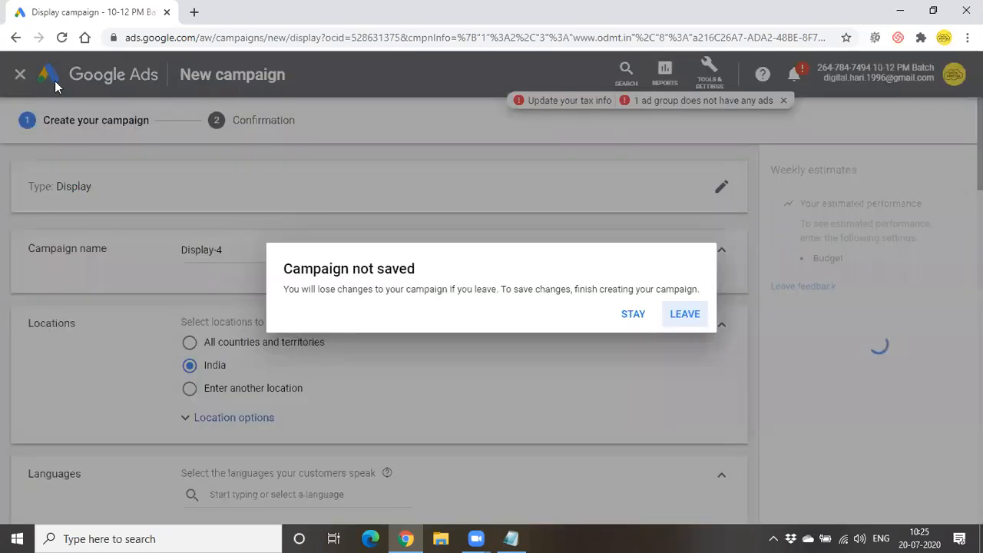
left_click(668, 314)
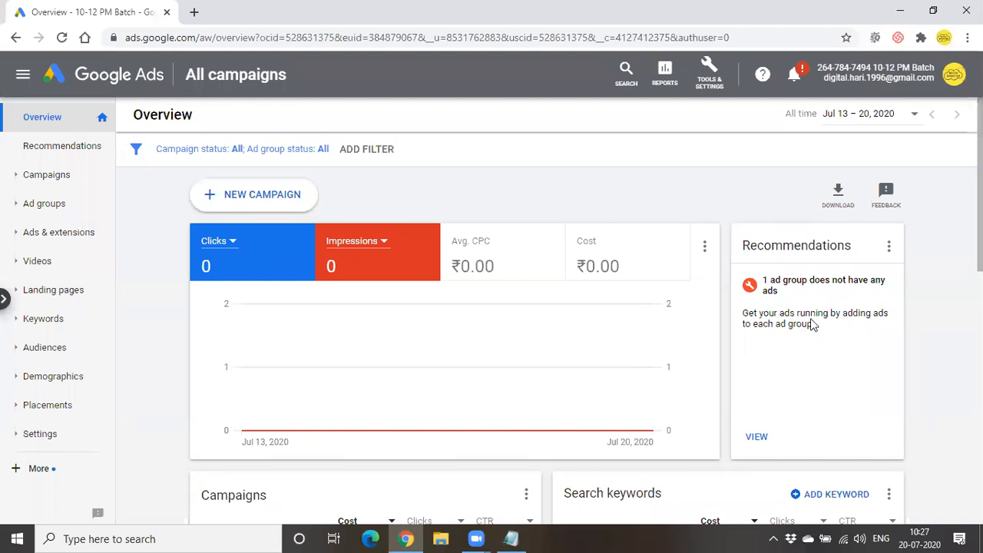
- In Notepad, delete the old Remarketing and Display notes and start a line 'conversion -'
key("alt+Tab")
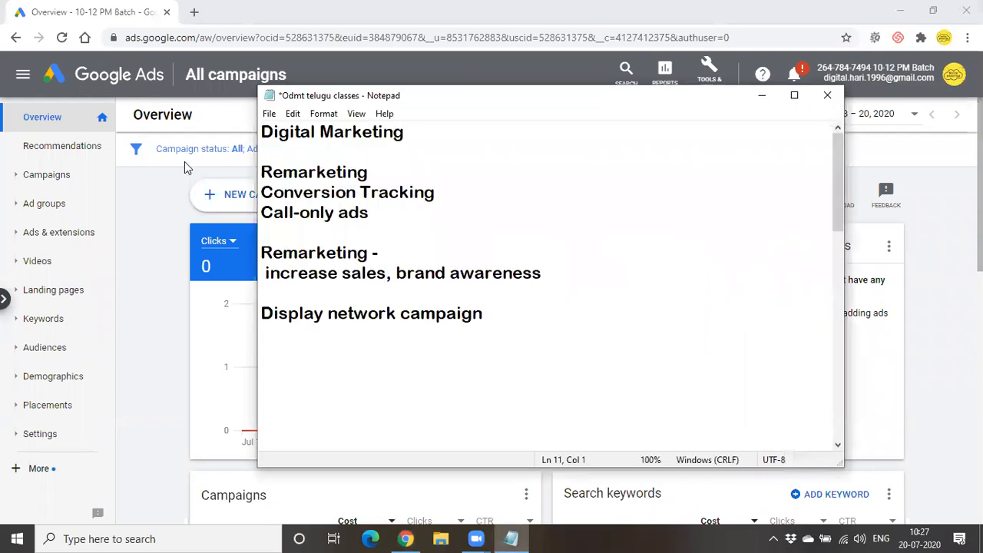
key("shift+Up")
key("shift+Up")
key("shift+Up")
key("shift+Up")
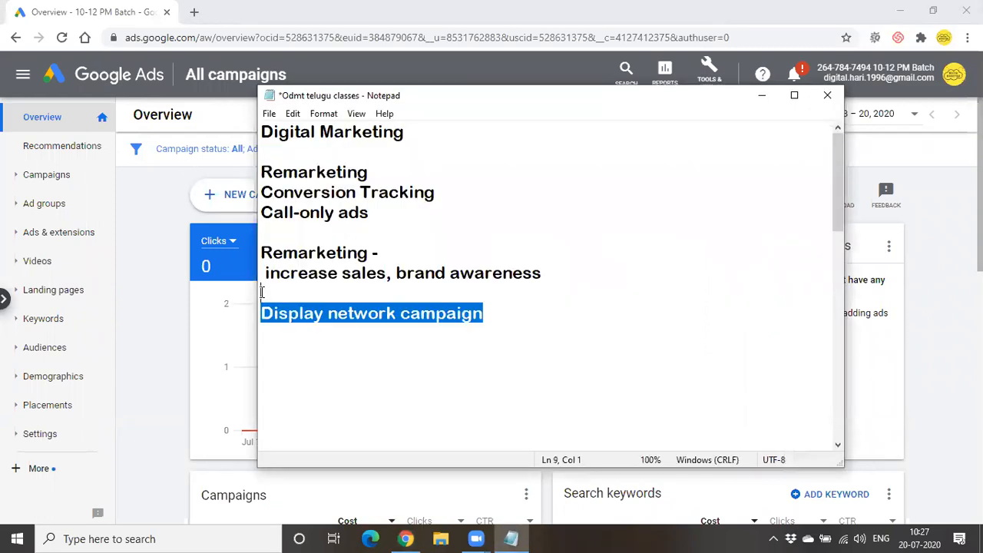
key("BackSpace")
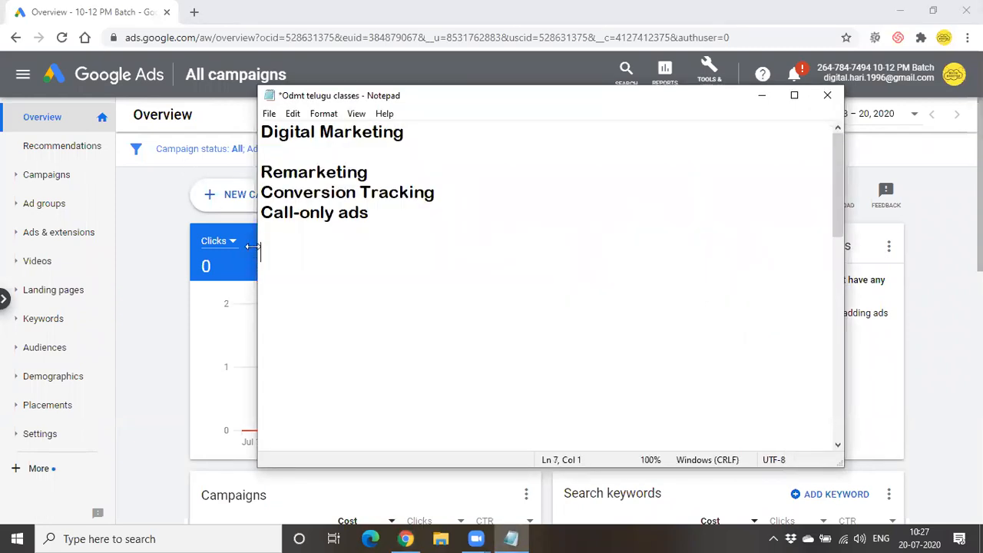
type("conversiom")
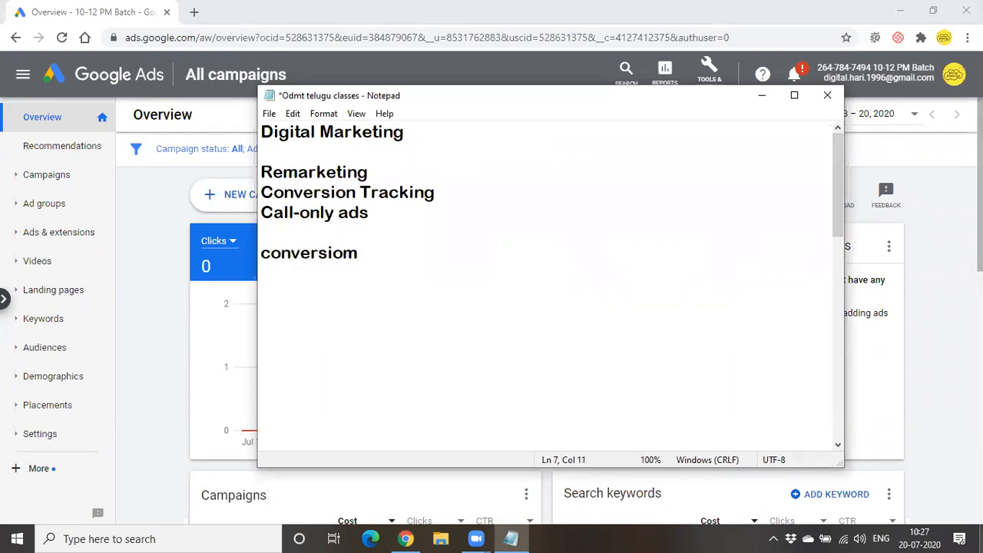
key("BackSpace")
type("n")
key("Num_Lock")
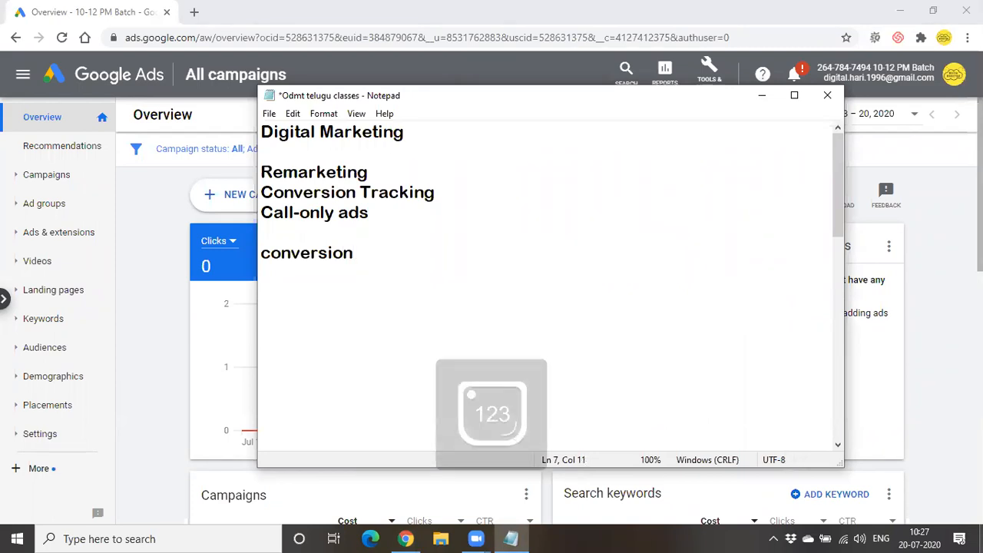
type("-")
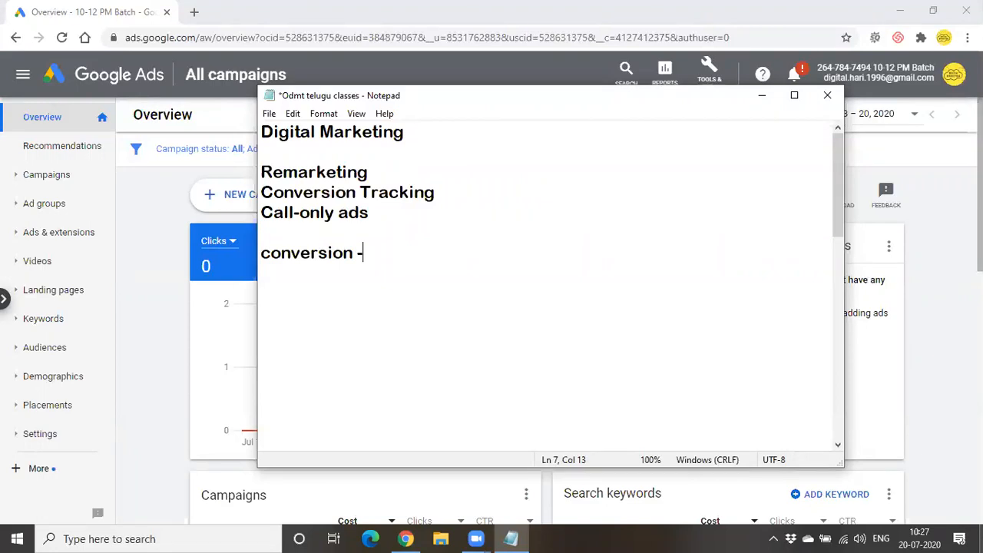
- Add 'sign up a form, purchase a product, call our business, download my brochure' after 'conversion -'
type("sign up")
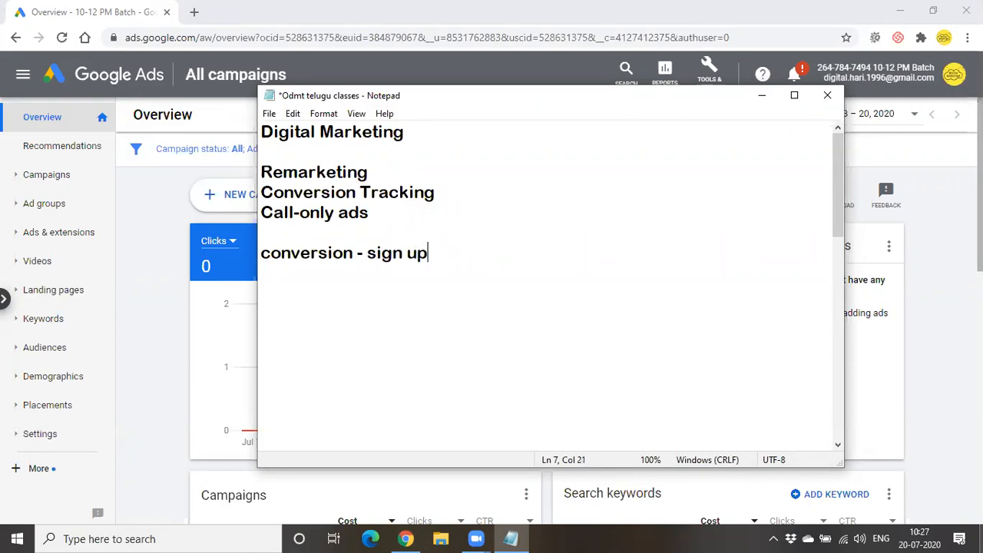
type(" a form,")
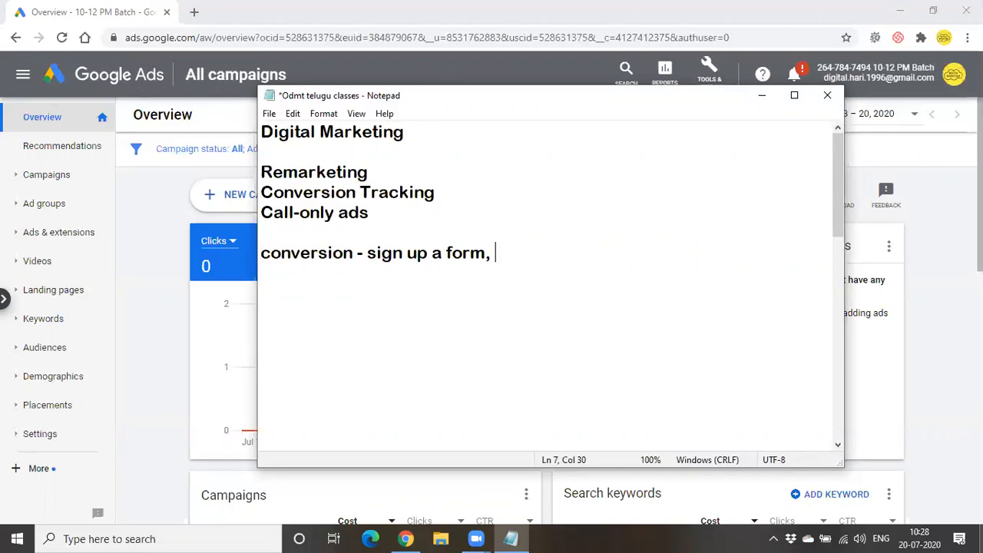
type("purchase a ")
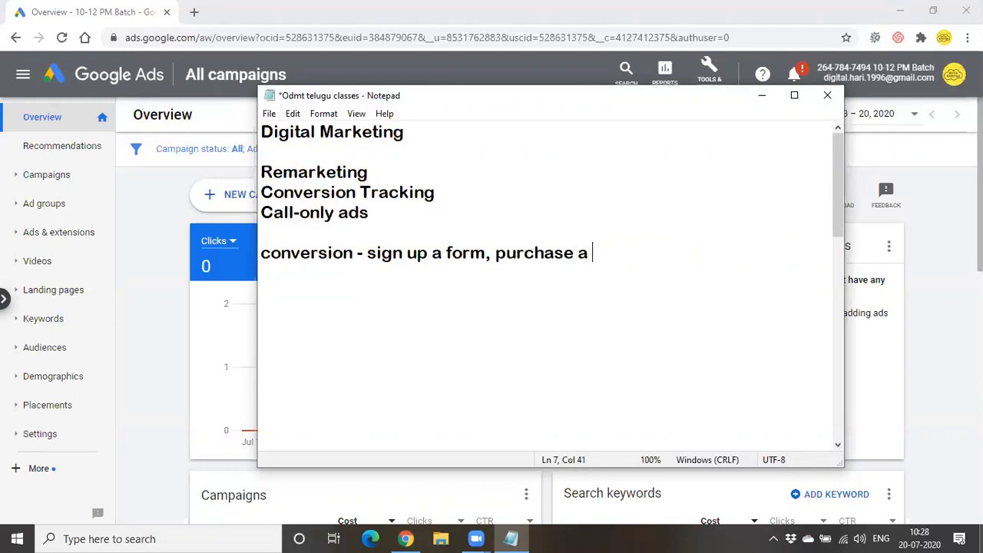
type("product")
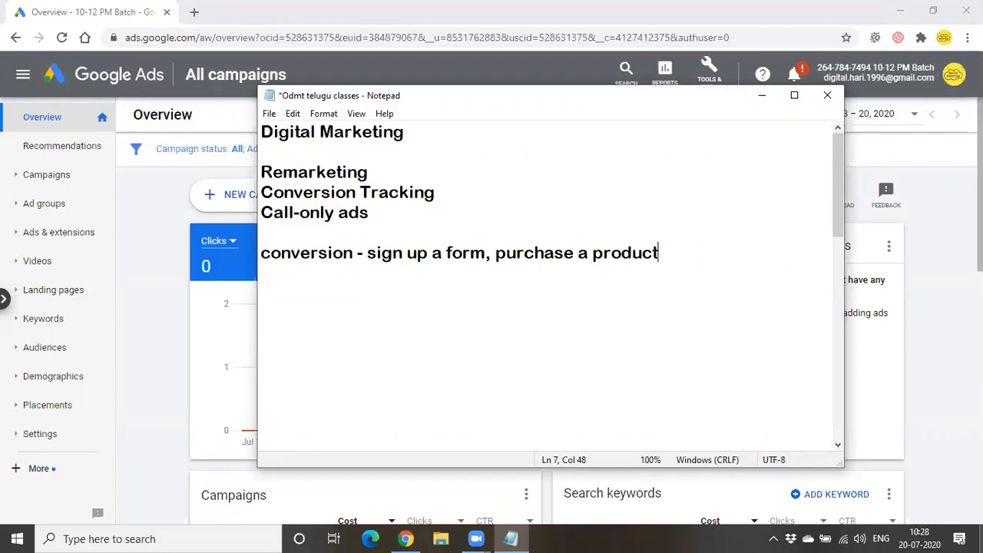
type(",")
type("call our bus")
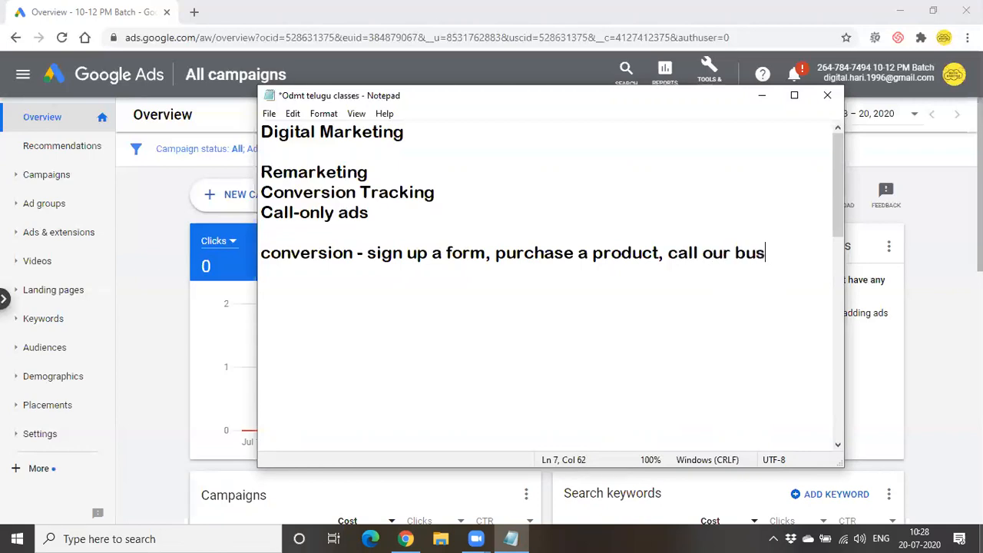
type("iness, downl")
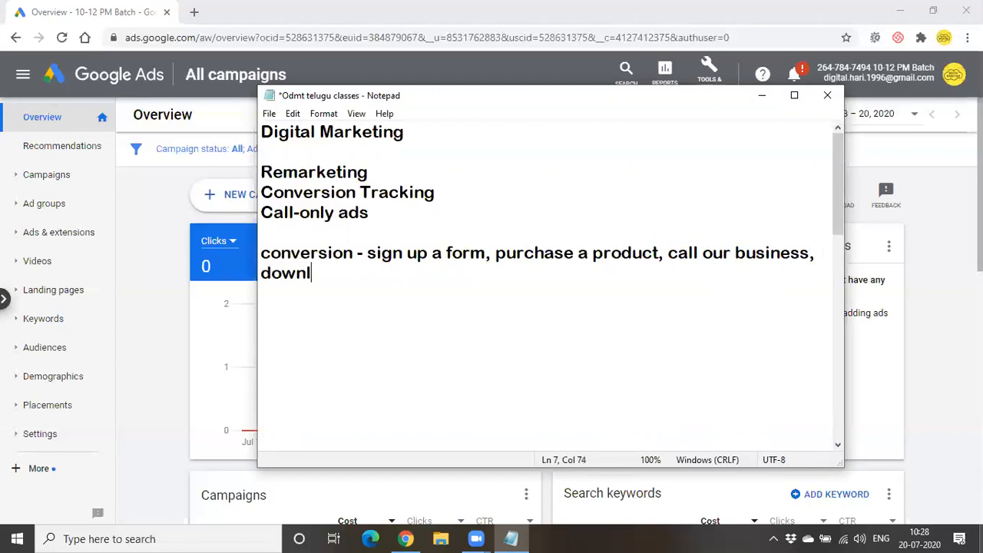
type("oad my b")
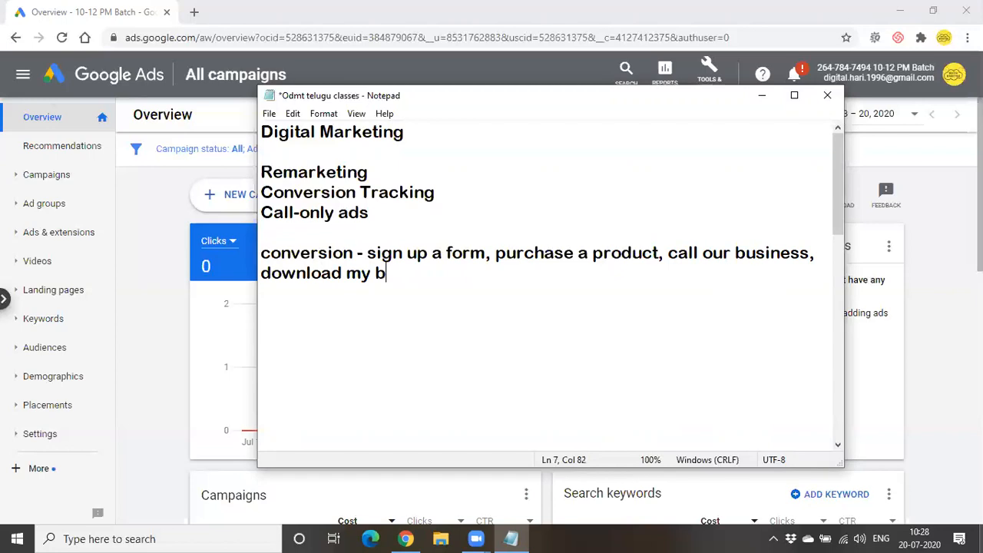
type("rochure")
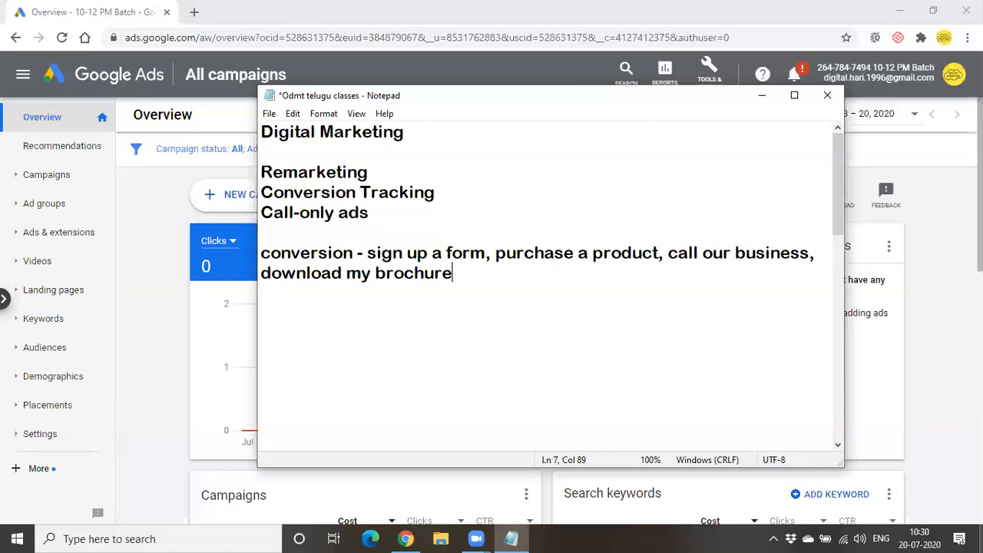
- Below the conversion examples, add a line reading 'conversion tracking - free tool -', fixing the 'toll' typo
key("Return")
key("Return")
type("conver")
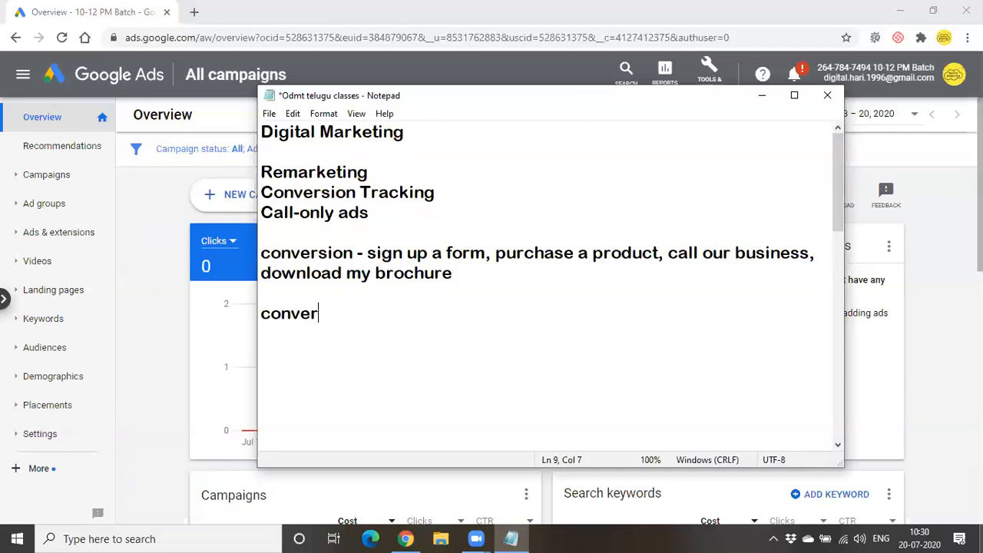
type("sion tracking ")
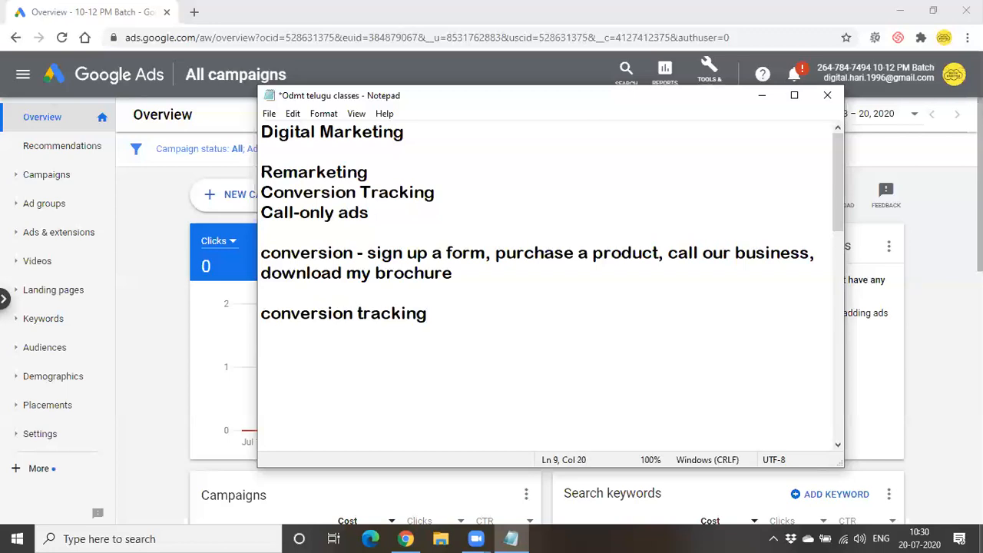
type("-")
type("fr")
type("toll")
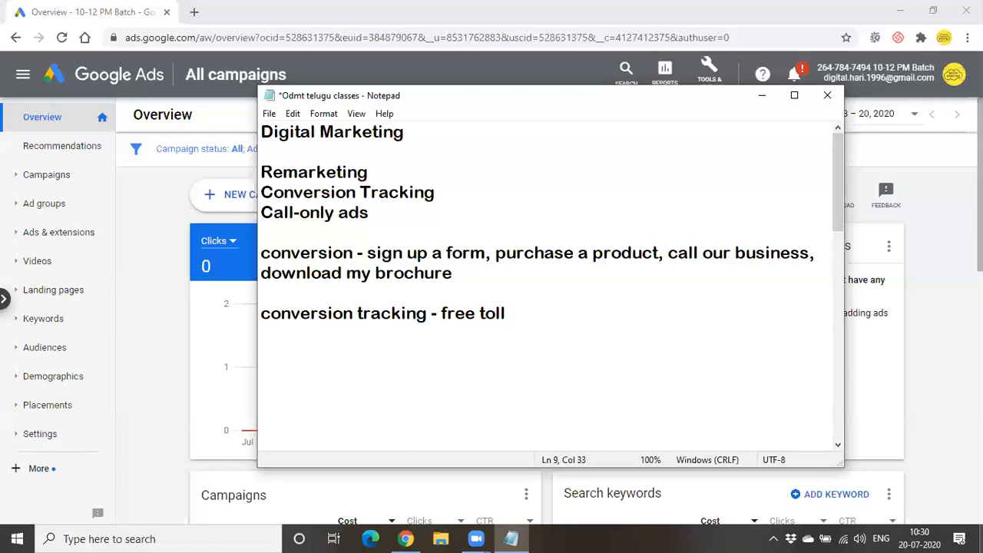
key("BackSpace")
key("BackSpace")
key("BackSpace")
type("ol")
key("BackSpace")
type("l -")
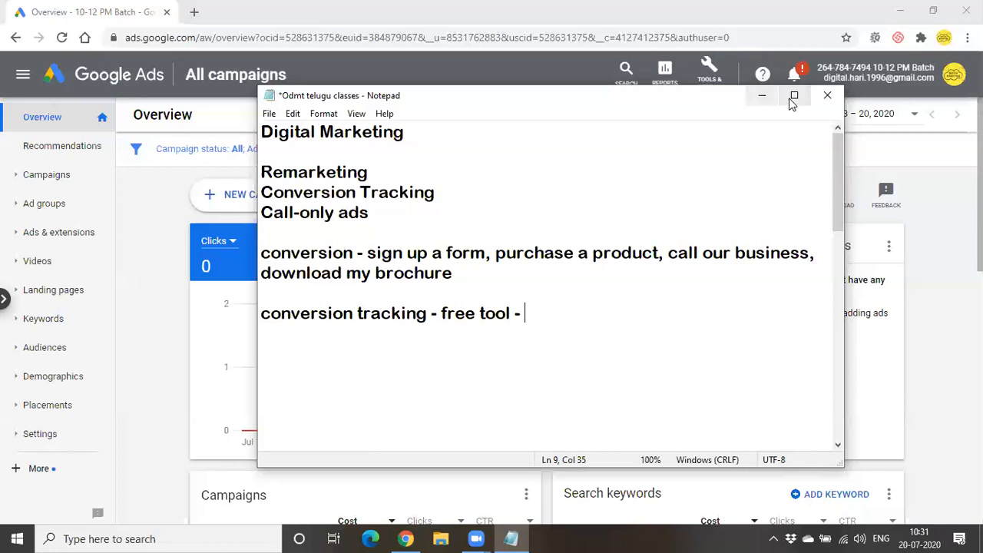
- Hide Notepad and go to Tools & Settings > Conversions, which lists the Google Play app install action
left_click(757, 96)
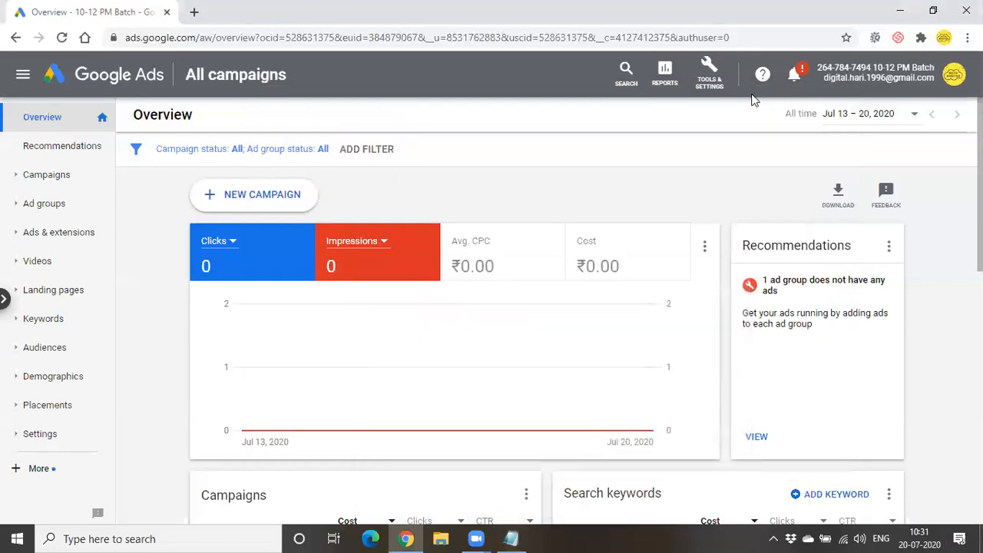
left_click(710, 86)
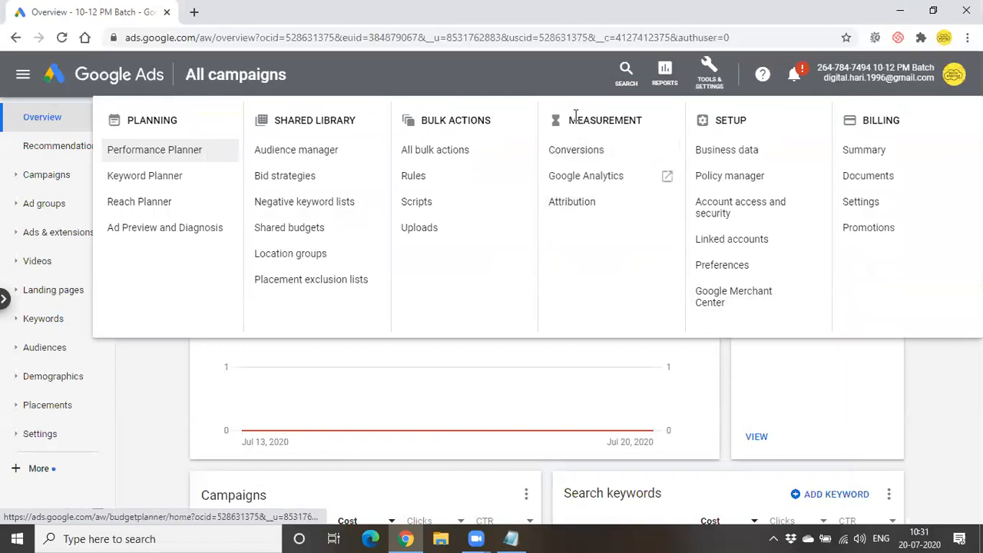
left_click(595, 152)
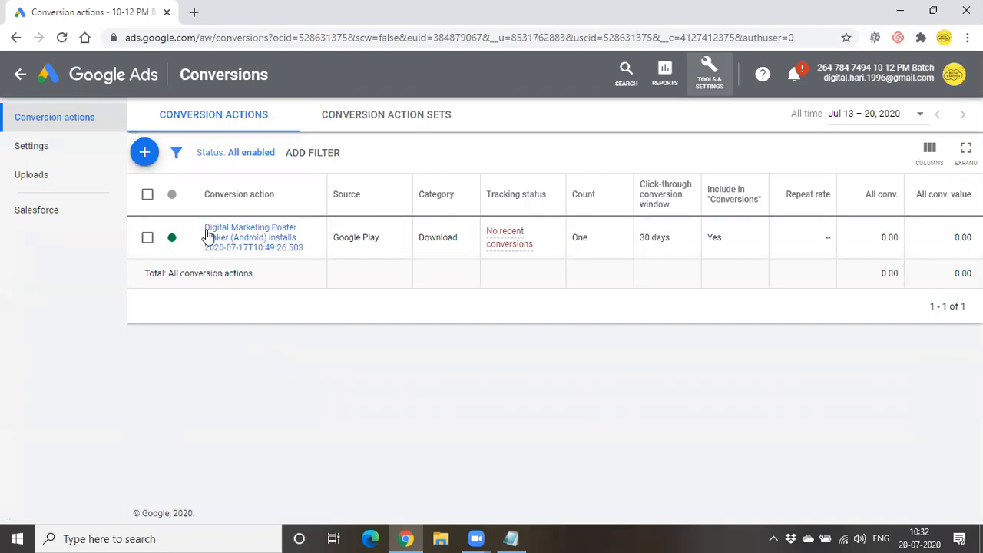
- Start a new conversion action showing Website, App, Phone calls and Import, then bring Notepad forward
left_click(144, 154)
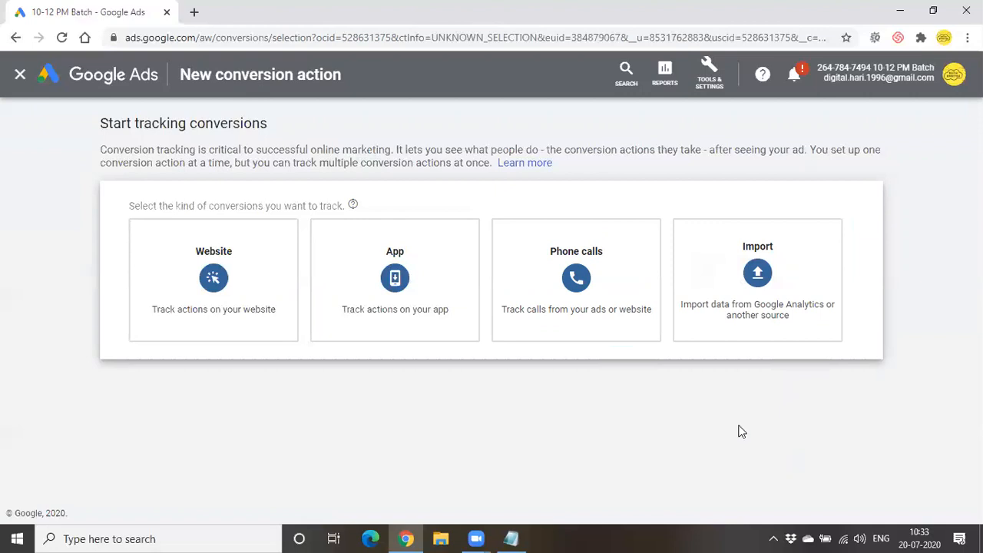
mouse_move(686, 272)
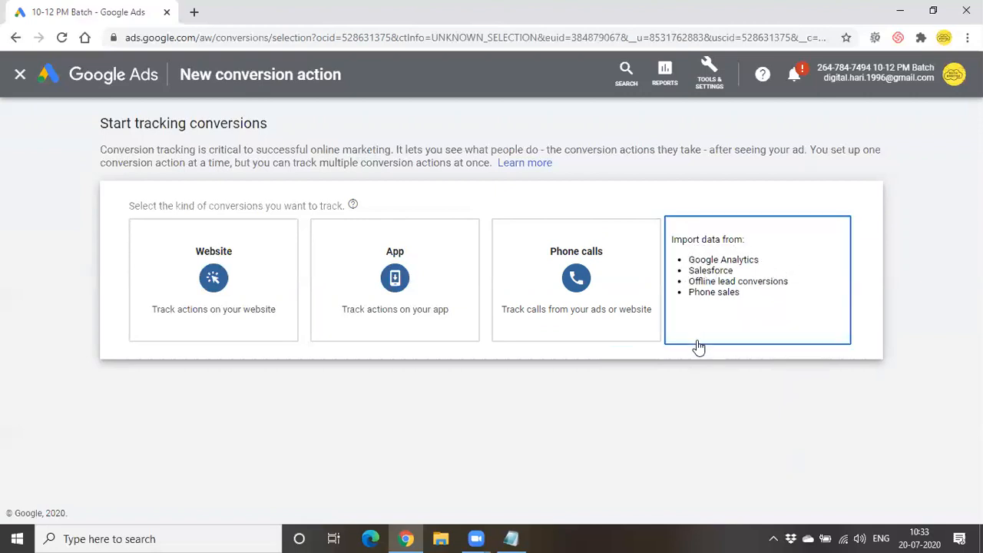
left_click(512, 539)
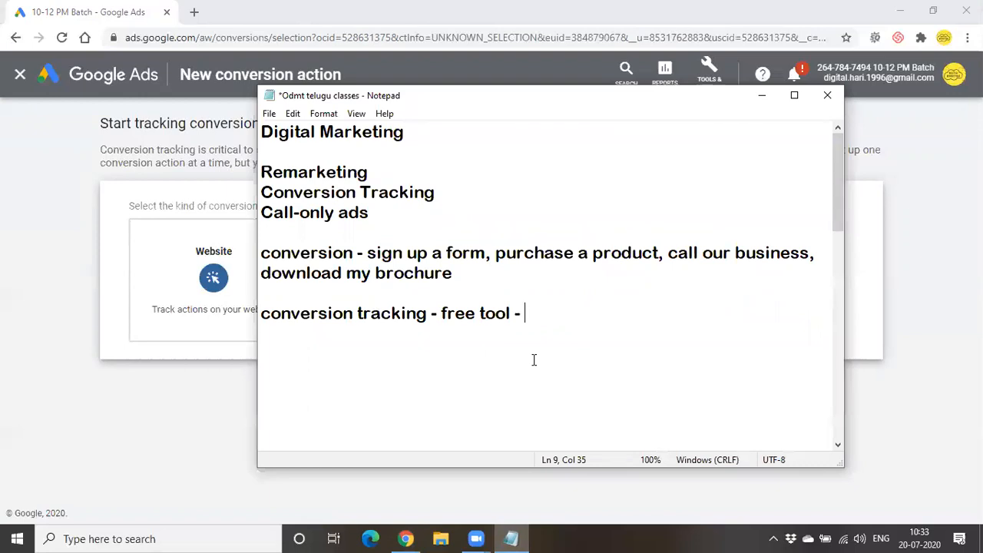
- Add a note line 'offline conversions -' under the conversion tracking line
key("Return")
key("Return")
type("offl")
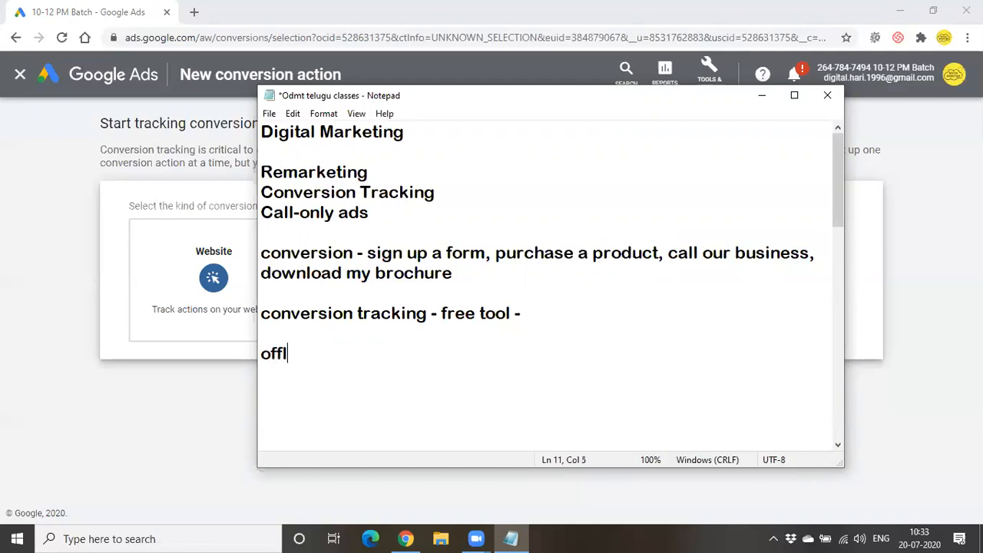
type("ine con")
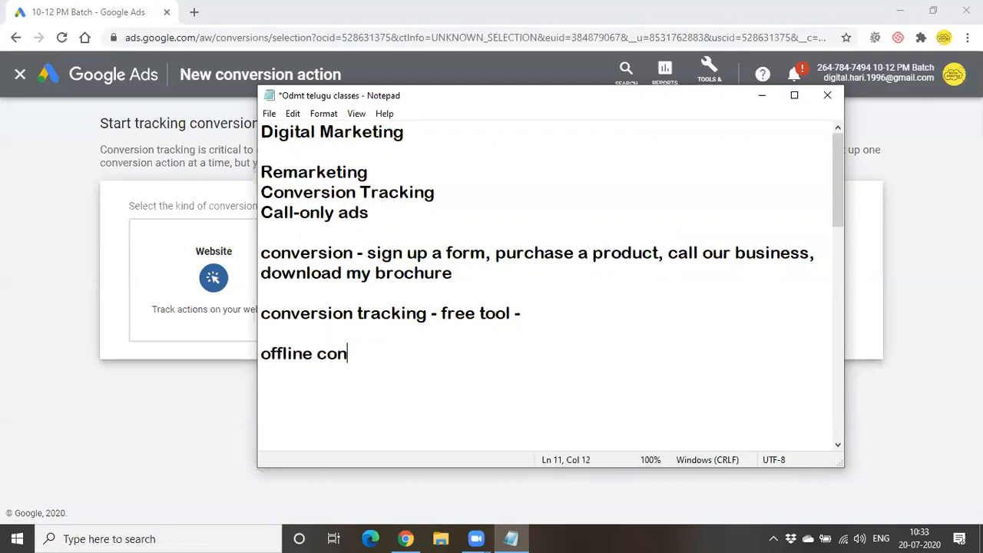
type("versions")
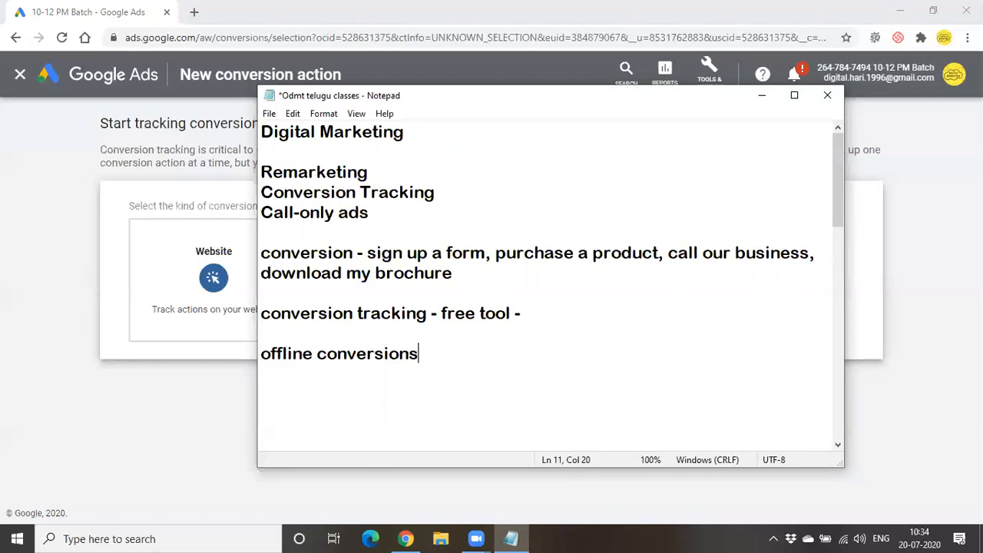
type("-")
- Hide the notes and pick the Website conversion type to open its creation form
left_click(760, 96)
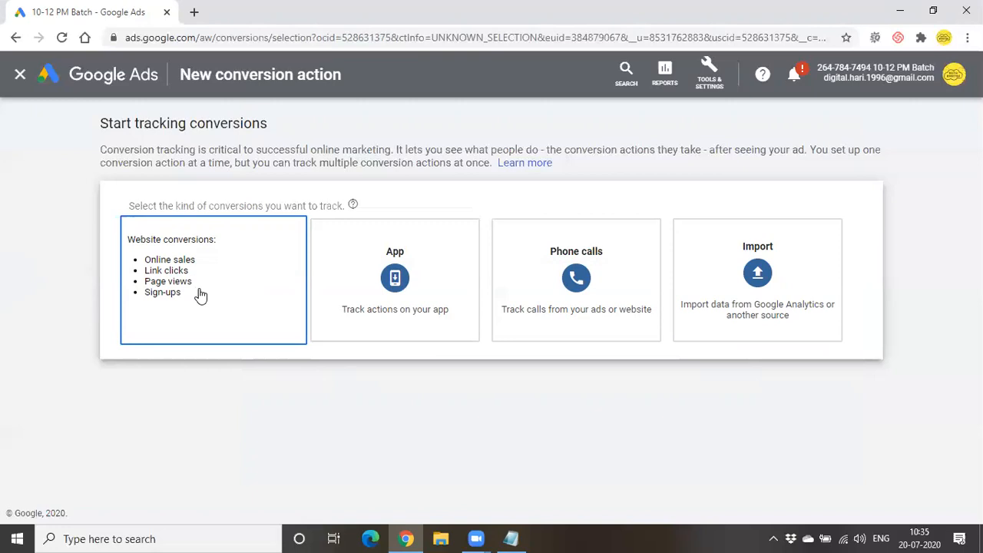
mouse_move(803, 309)
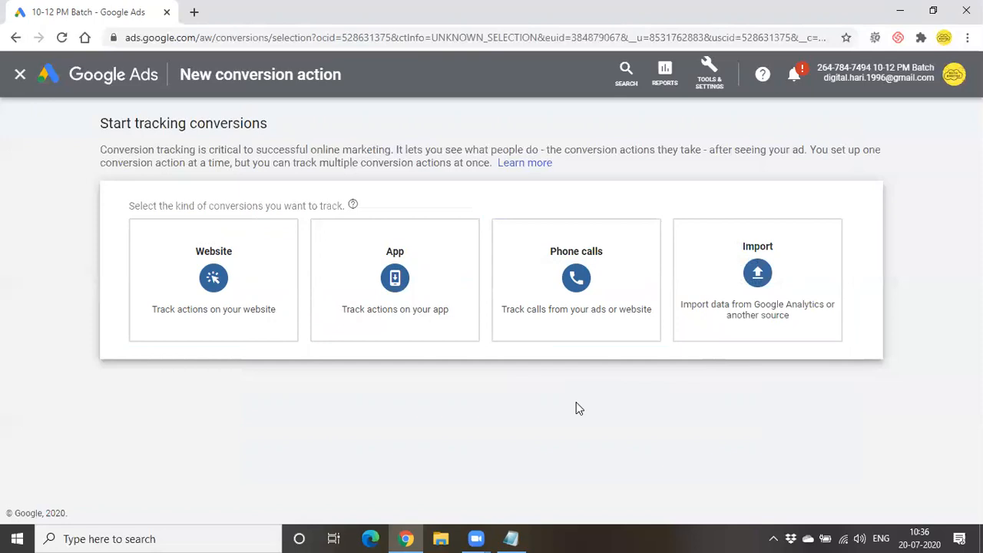
mouse_move(177, 320)
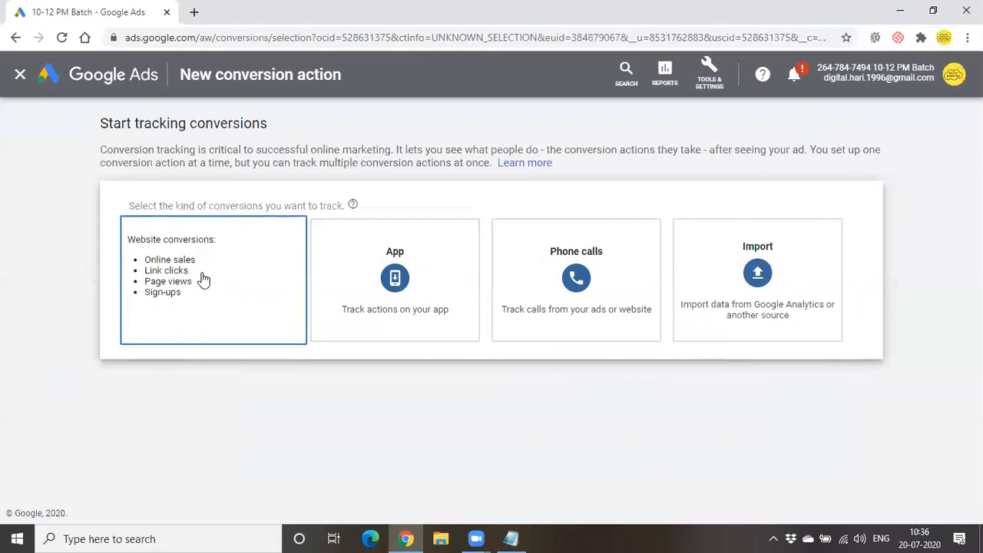
left_click(204, 280)
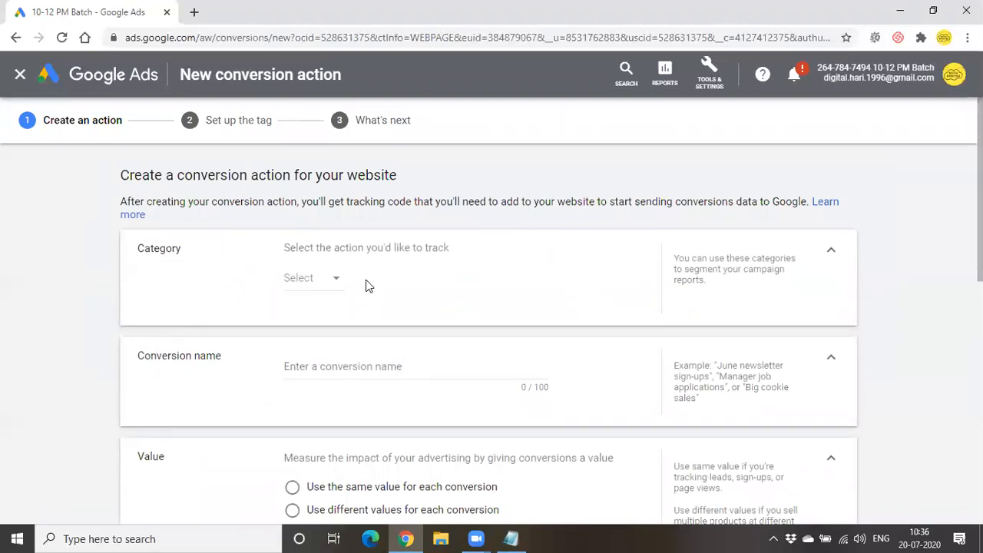
- Choose Submit lead form under Leads as the category, auto-naming the conversion 'Submit lead form'
left_click(318, 281)
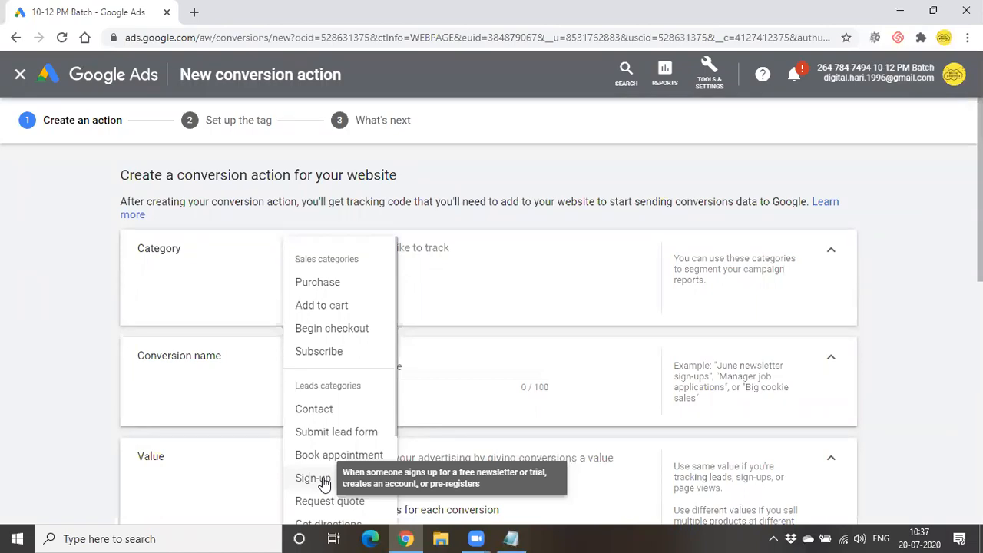
scroll(323, 482, "down", 2)
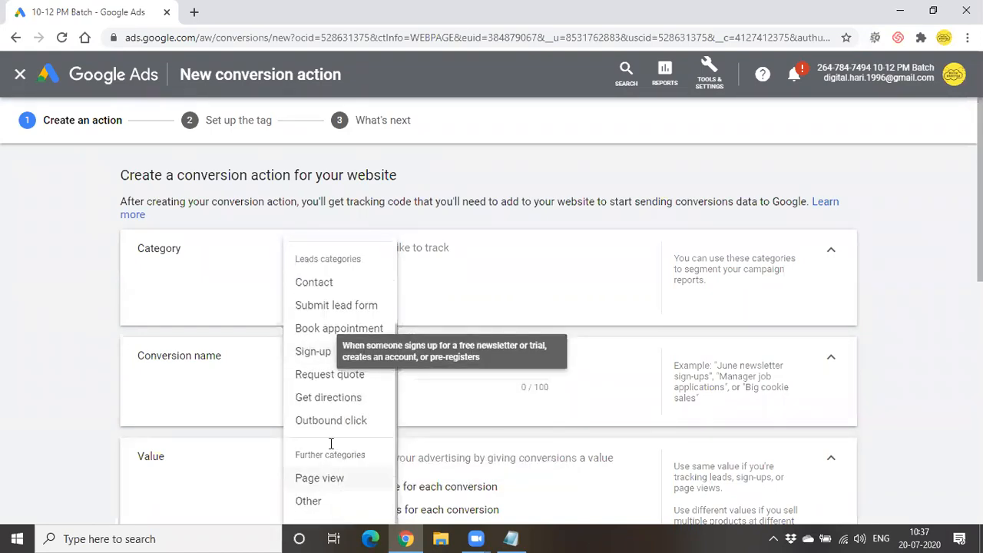
scroll(330, 477, "up", 1)
scroll(330, 477, "up", 3)
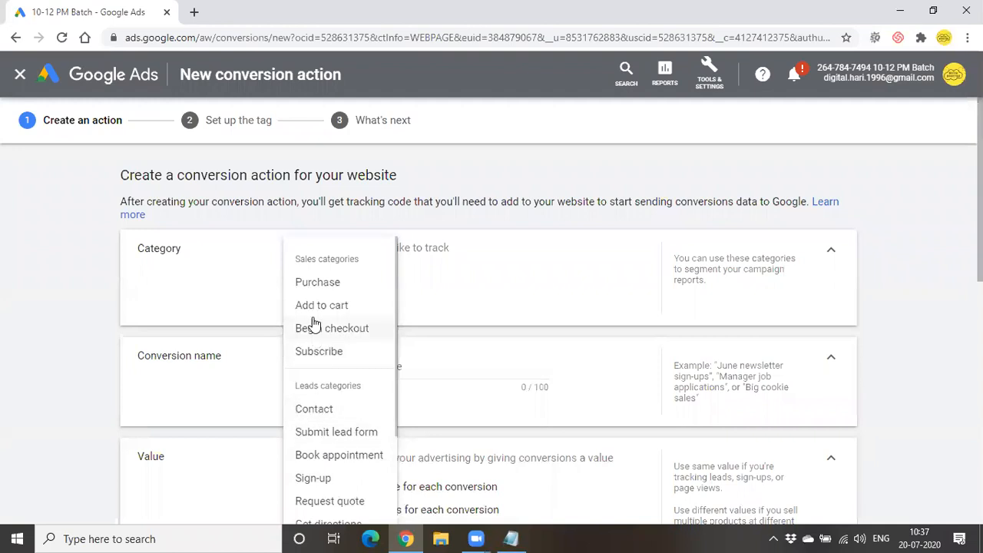
left_click(332, 434)
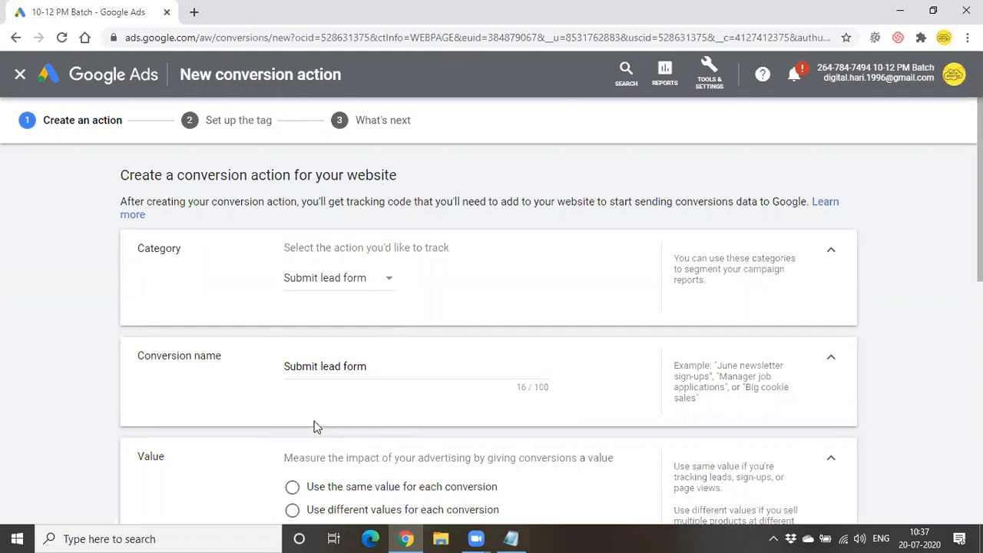
scroll(314, 426, "down", 1)
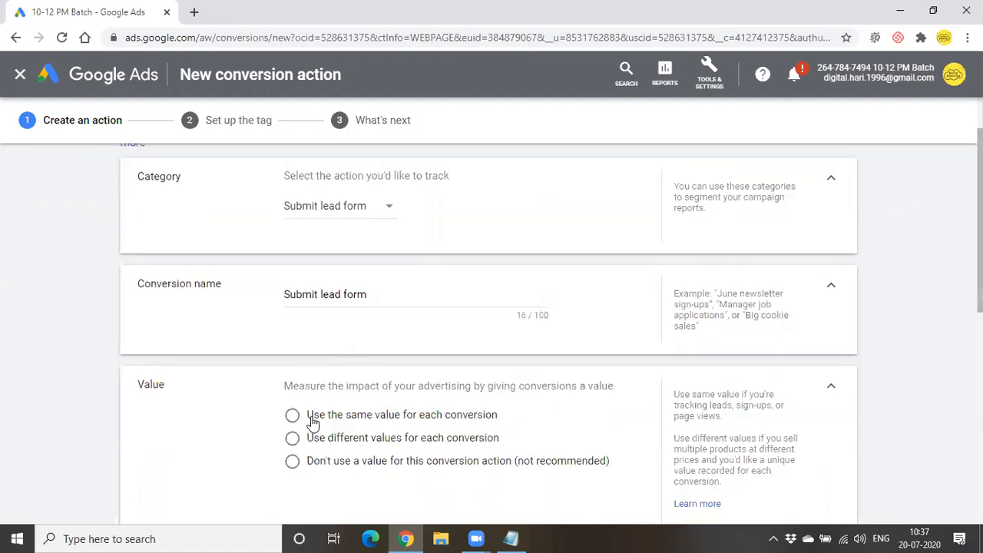
left_click(369, 296)
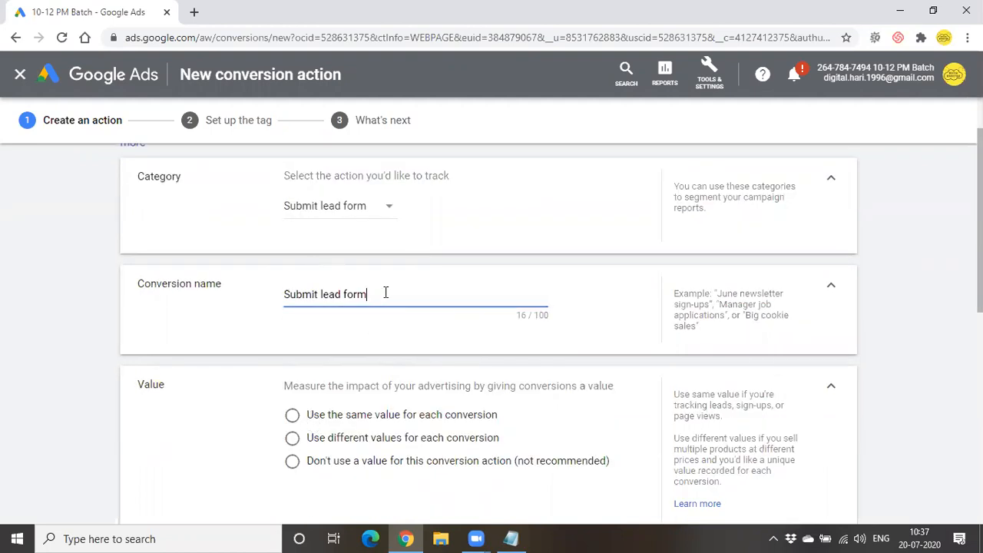
scroll(385, 311, "down", 1)
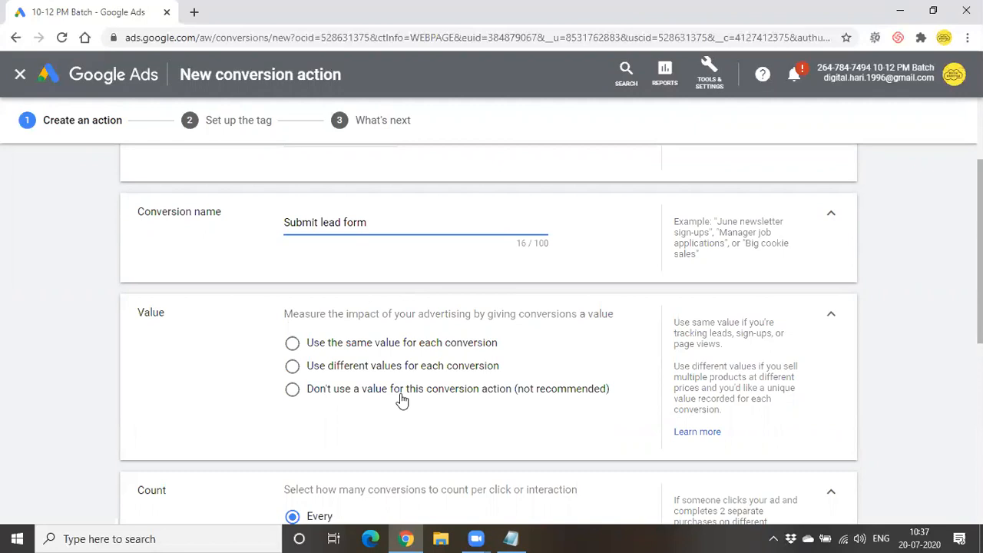
scroll(401, 400, "down", 1)
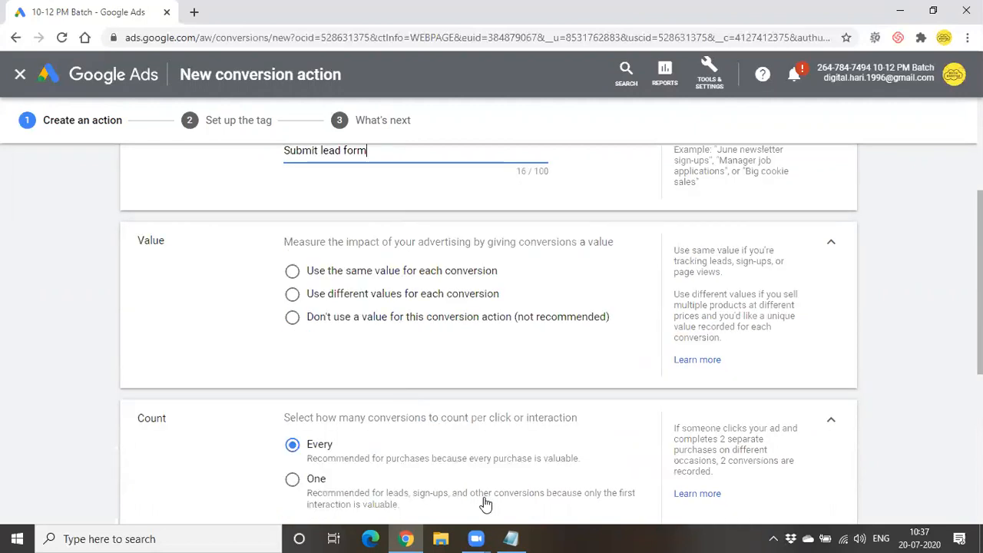
- In the class notes, add two lines reading 'A - form fillup' below the offline conversions note
left_click(510, 538)
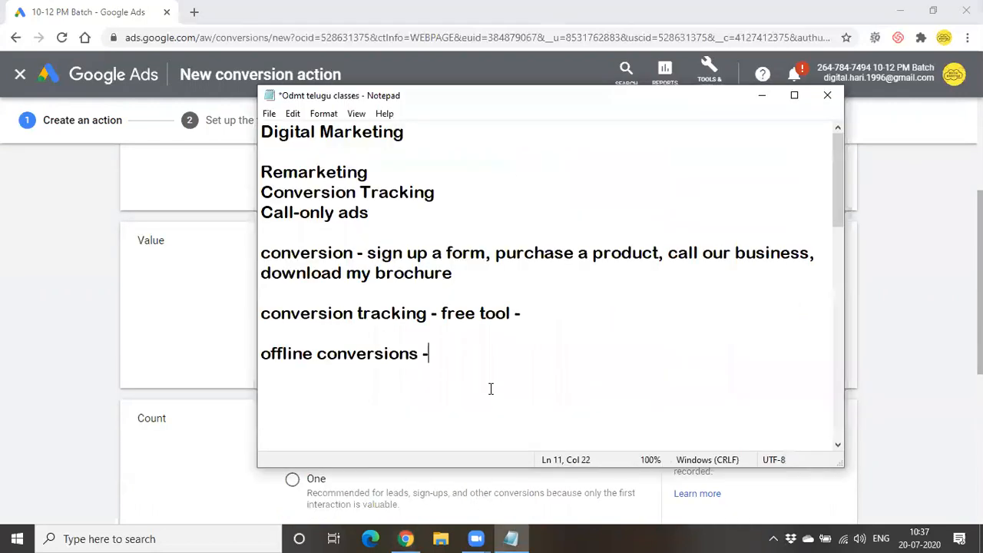
key("Return")
key("Return")
type("A - form ")
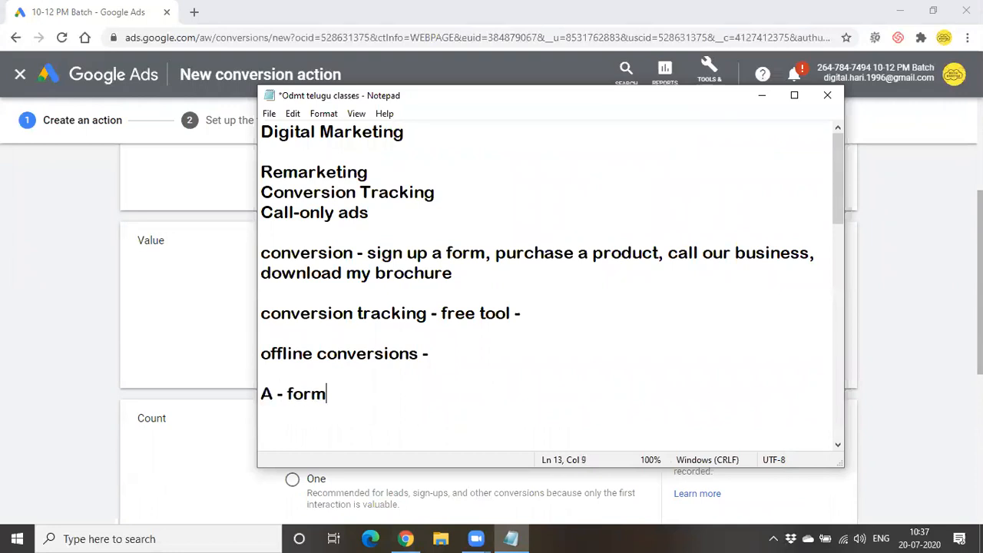
type("fillup")
key("Return")
type("A")
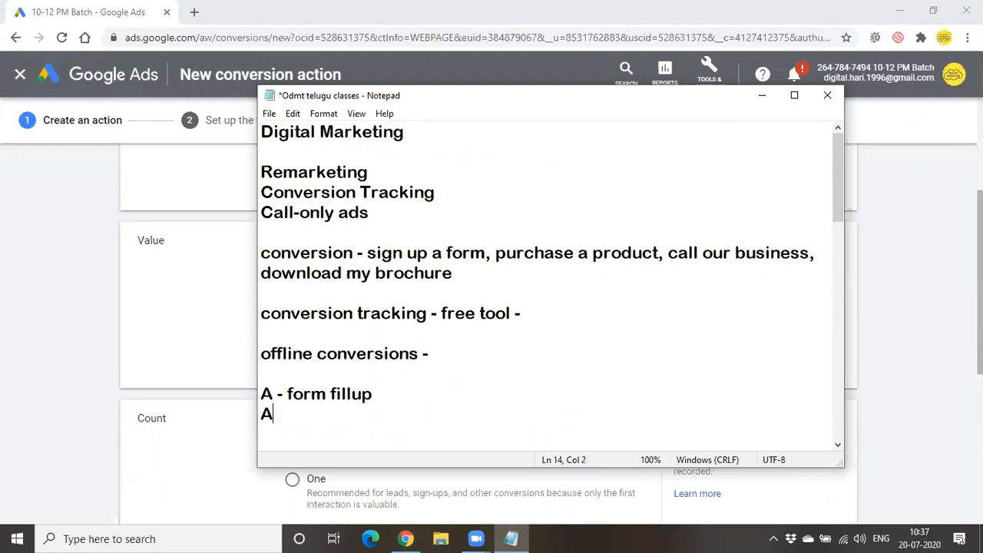
type(" - form fillup")
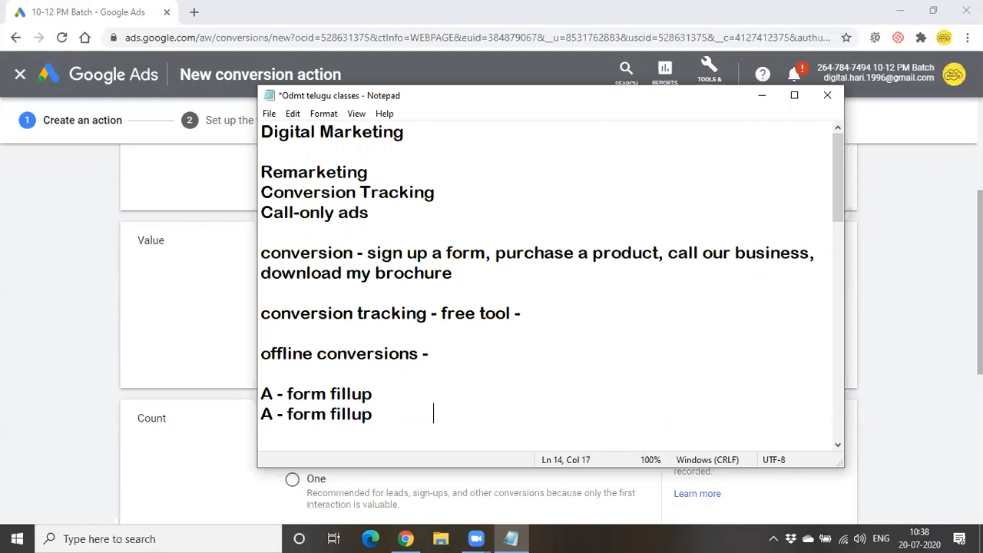
- Append a tab and 'A - purchase' to each of the two 'A - form fillup' lines
left_click(401, 405)
key("Tab")
type("A - purchase")
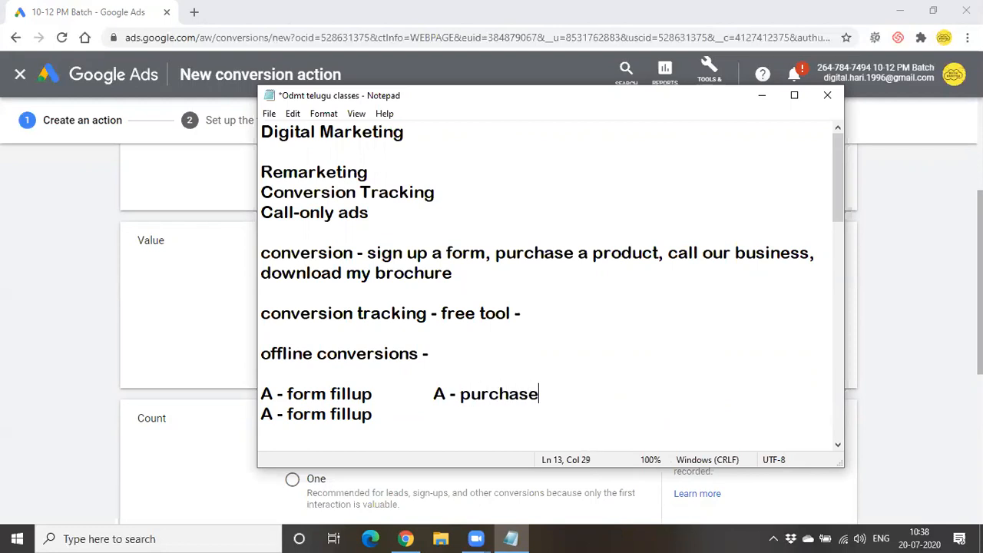
key("Return")
key("BackSpace")
key("Down")
key("Tab")
type("A - purchase")
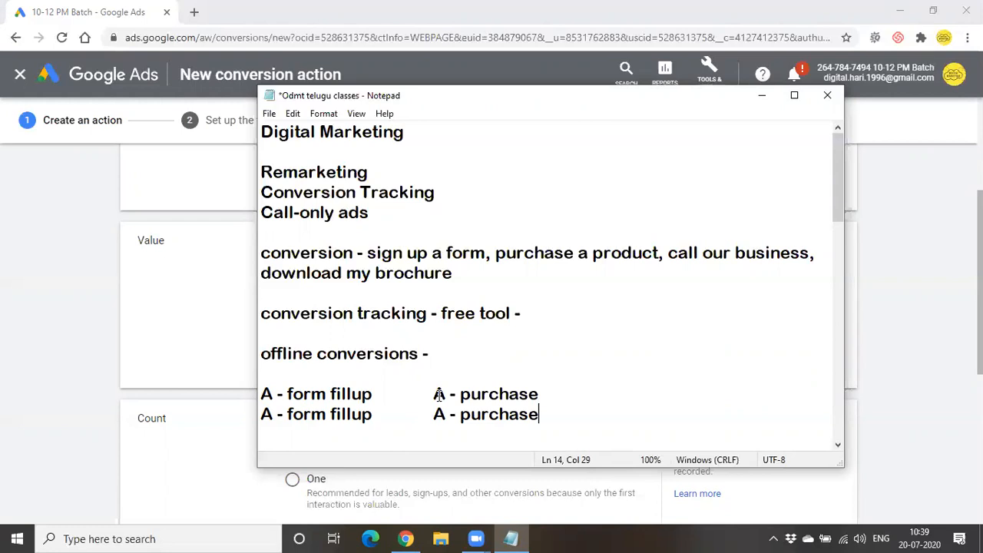
- Highlight the two A rows of notes, then hide Notepad to show the Google Ads form
left_click_drag(423, 395, 587, 452)
left_click(557, 325)
scroll(551, 315, "up", 1)
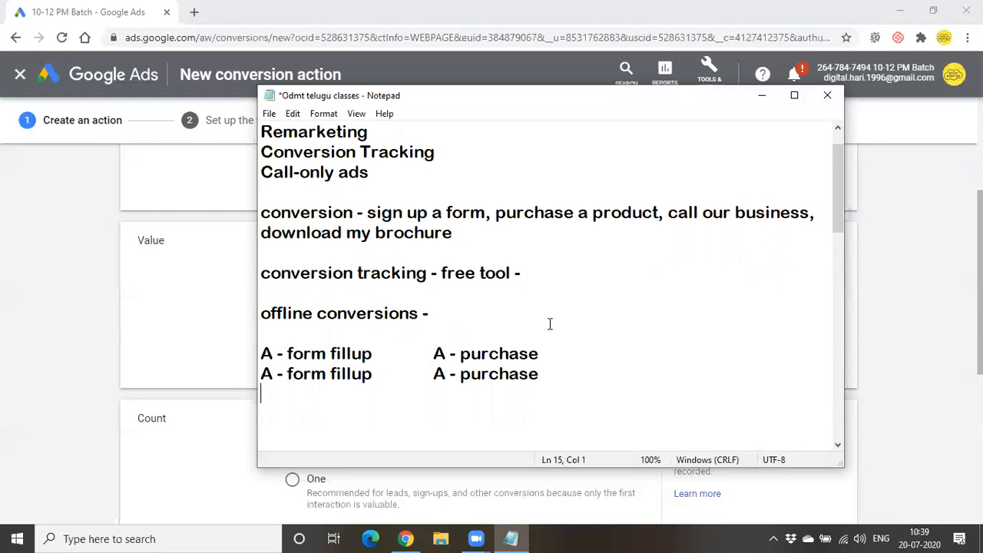
left_click_drag(433, 352, 562, 388)
left_click(567, 378)
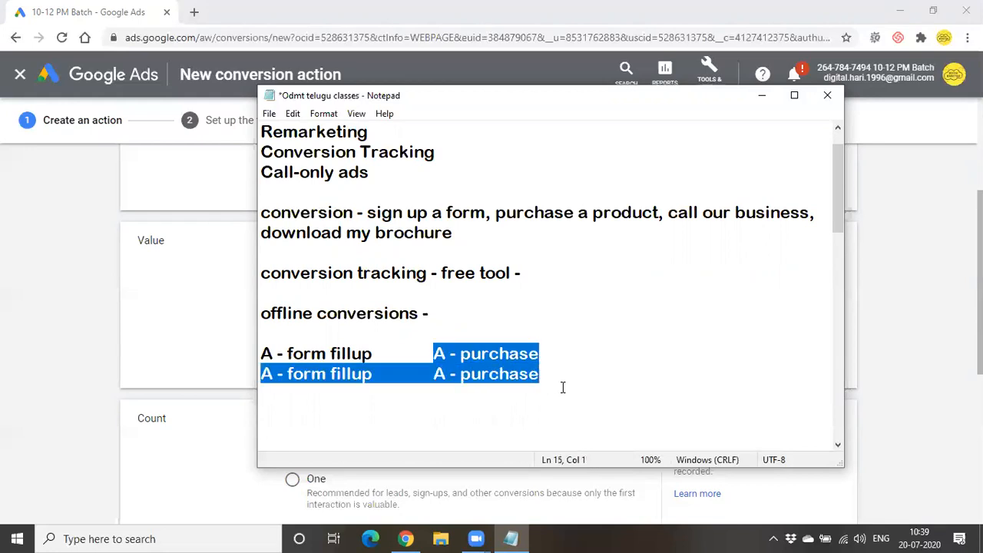
left_click(768, 98)
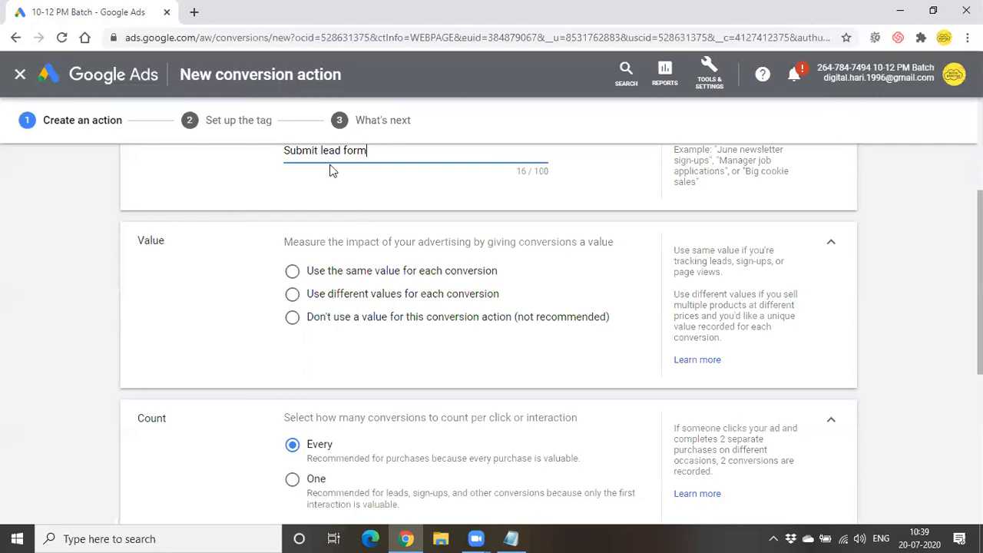
- Select 'Use the same value for each conversion' and enter 10 INR as the amount
left_click(372, 277)
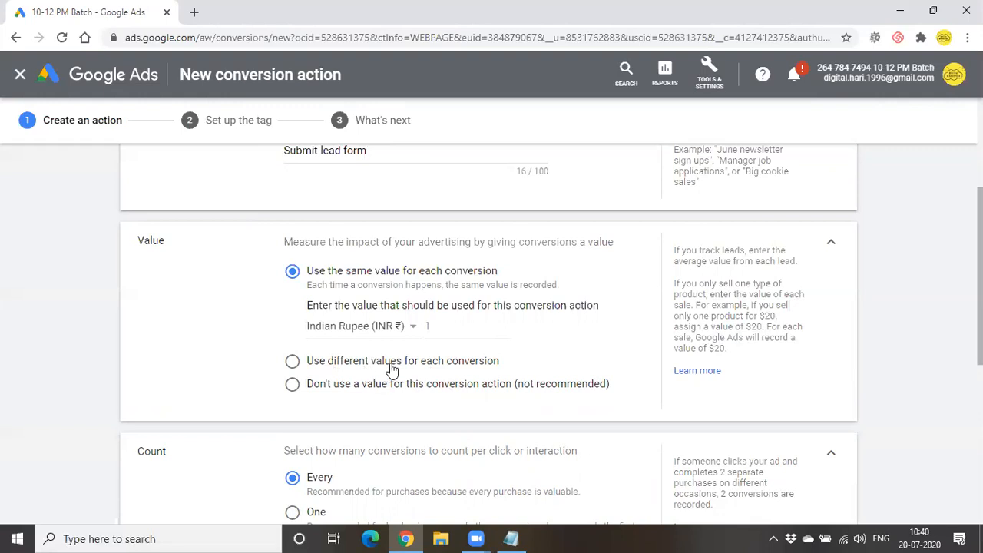
left_click(453, 326)
type("10")
key("BackSpace")
key("BackSpace")
key("BackSpace")
- Re-enter the value 10, then set the count to One per click or interaction
type("10")
scroll(461, 363, "down", 3)
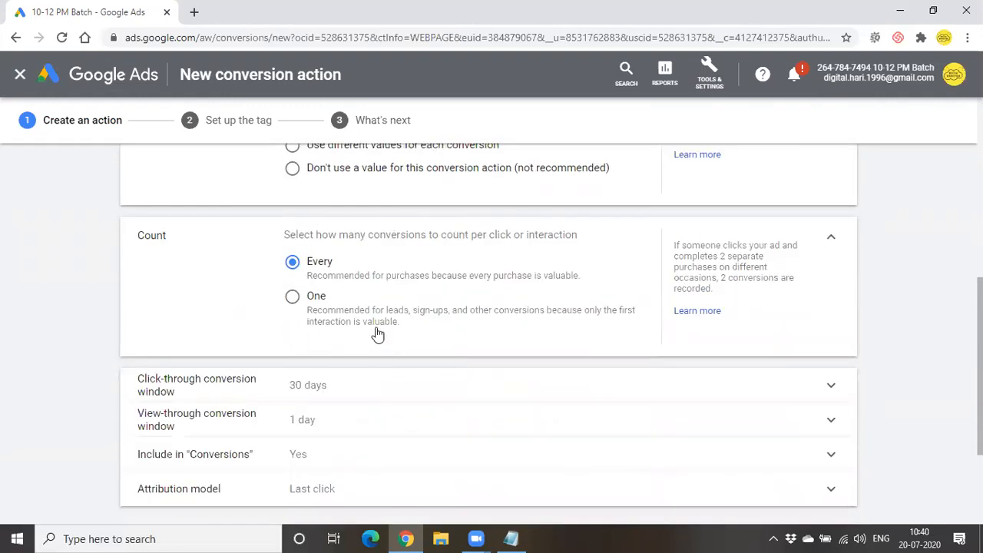
scroll(388, 322, "up", 1)
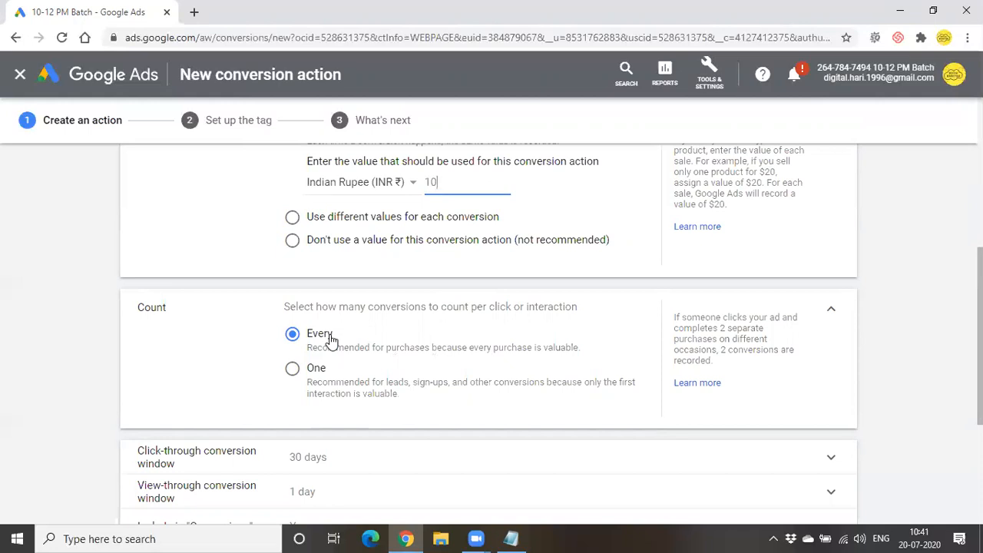
left_click(314, 373)
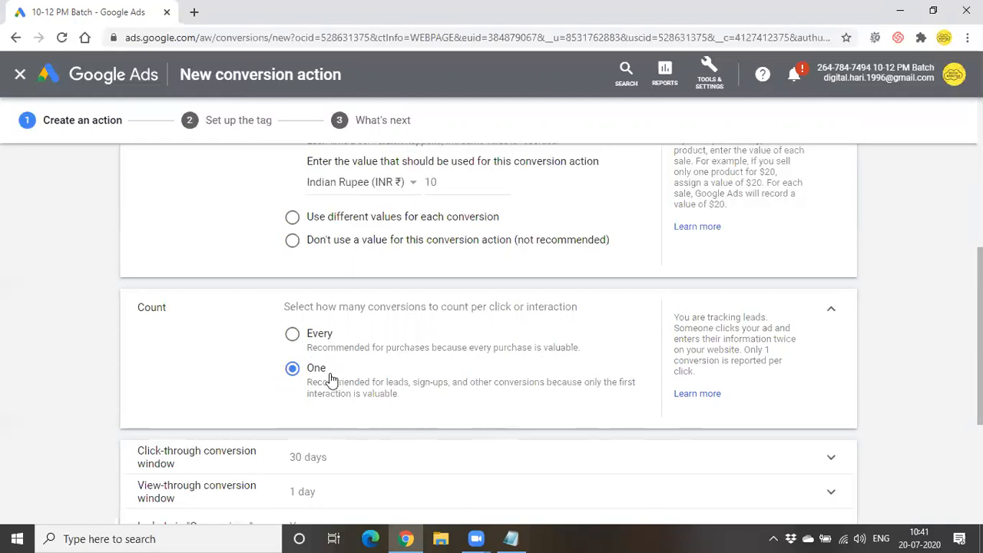
scroll(376, 421, "down", 2)
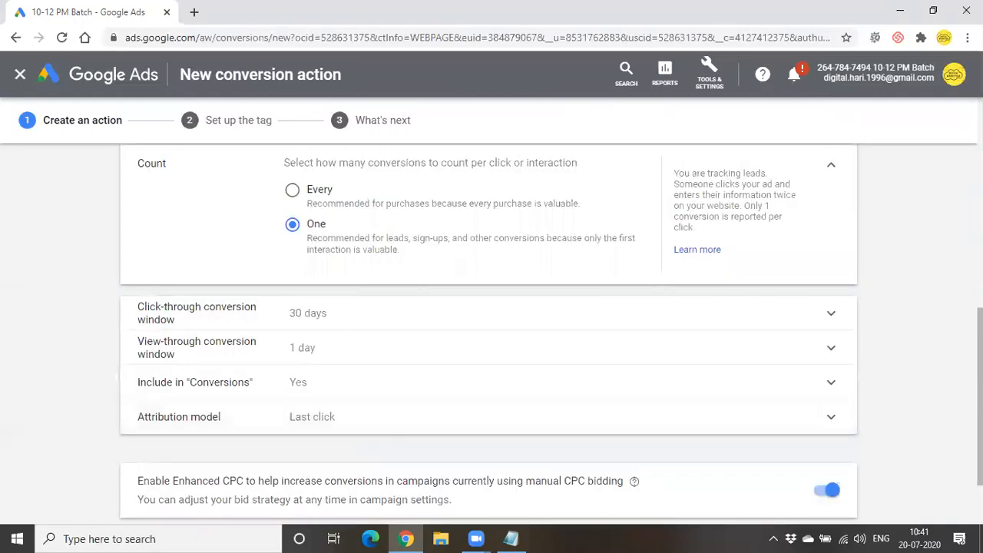
- Change the Submit lead form click-through conversion window from 30 days to 1 week
left_click(465, 319)
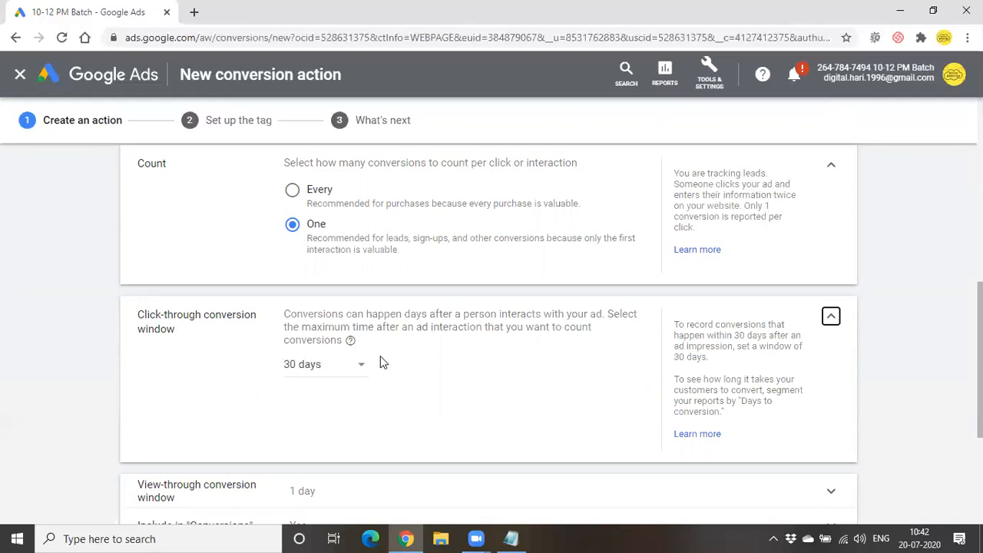
left_click(327, 373)
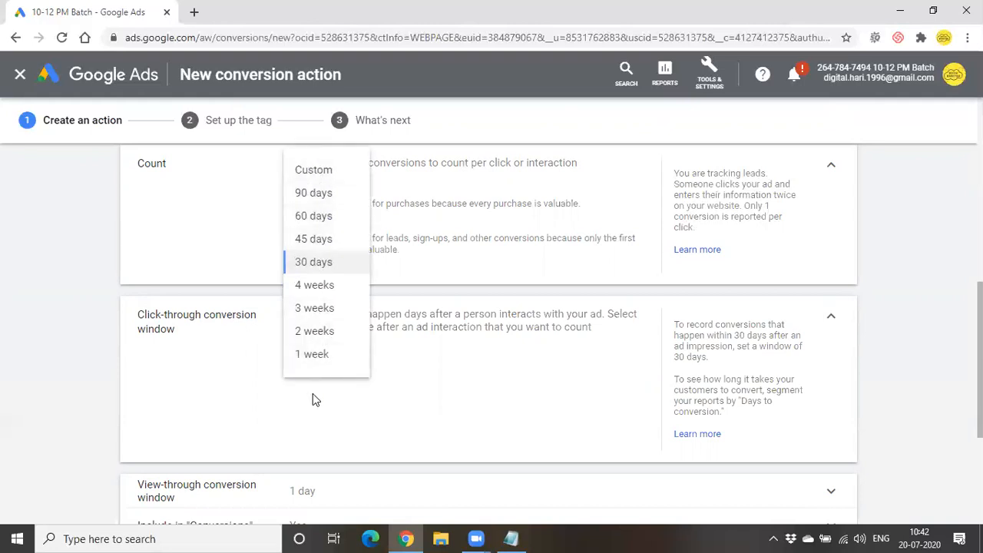
left_click(310, 355)
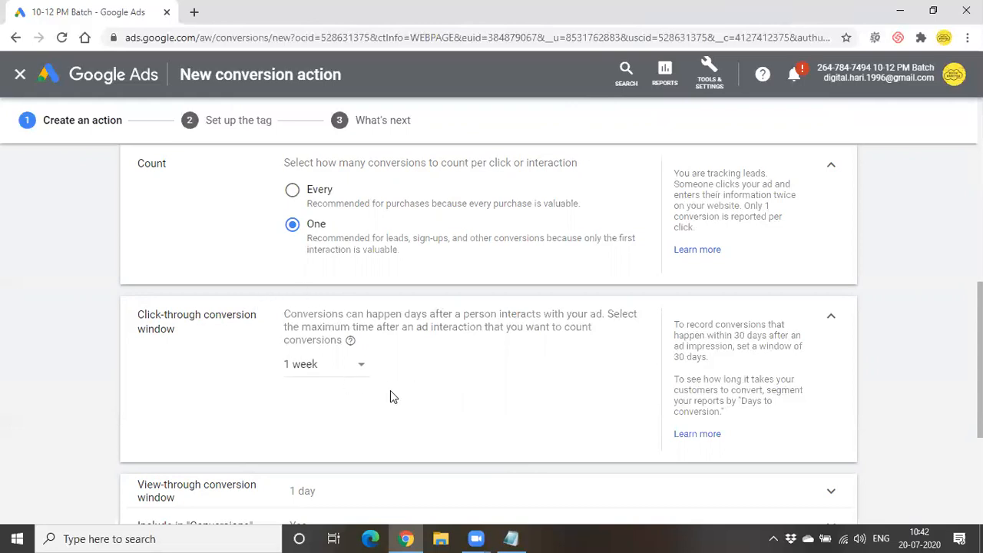
- Expand the view-through conversion window setting and leave it at 1 day
scroll(390, 396, "down", 2)
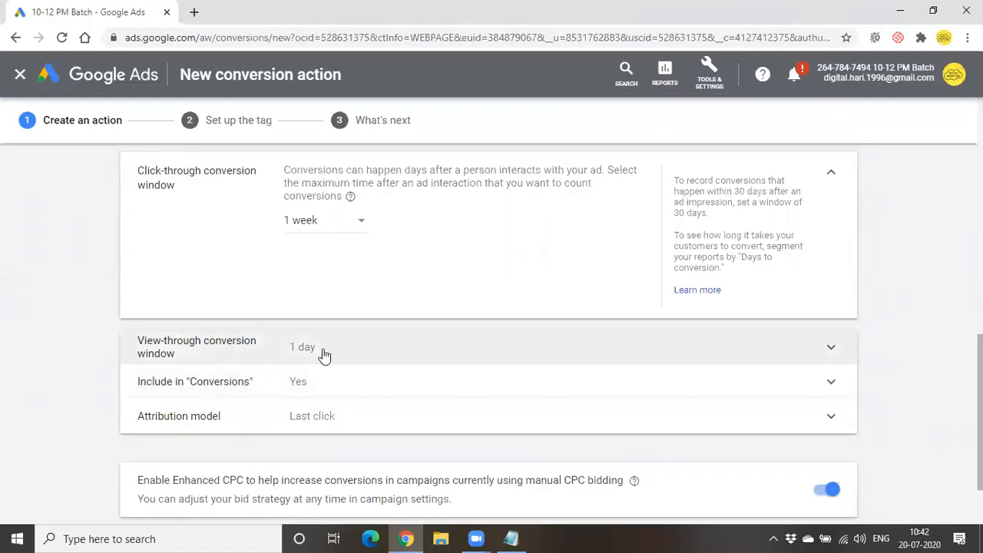
left_click(391, 350)
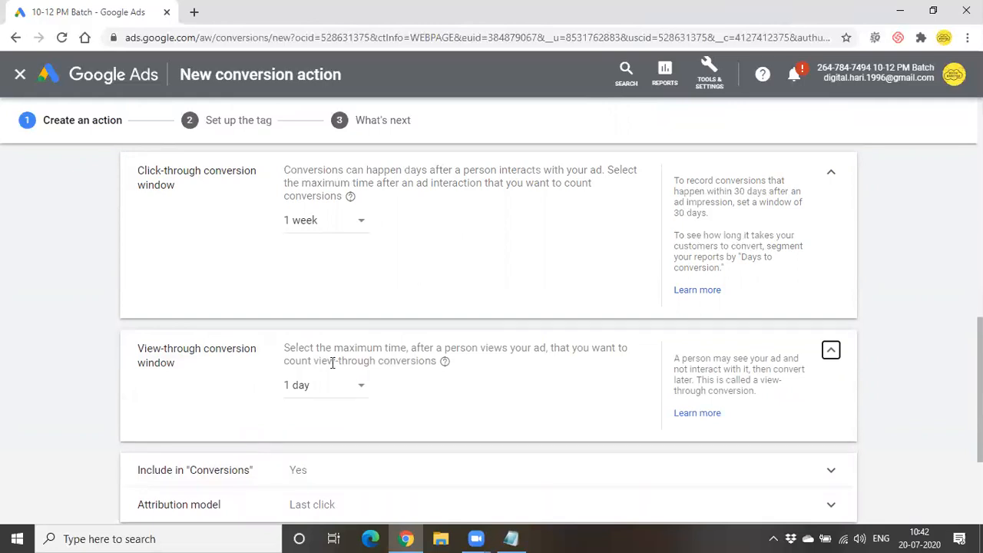
left_click(360, 392)
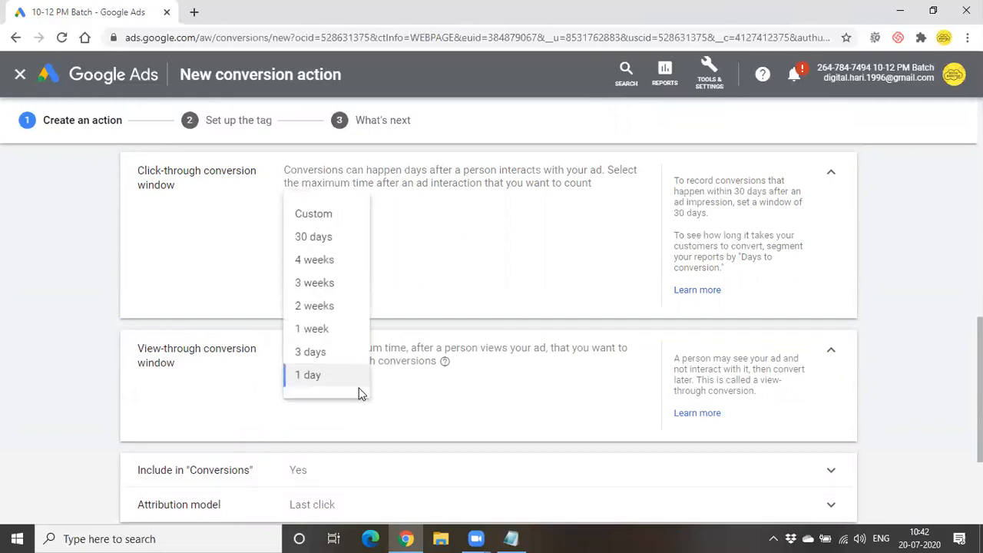
left_click(531, 471)
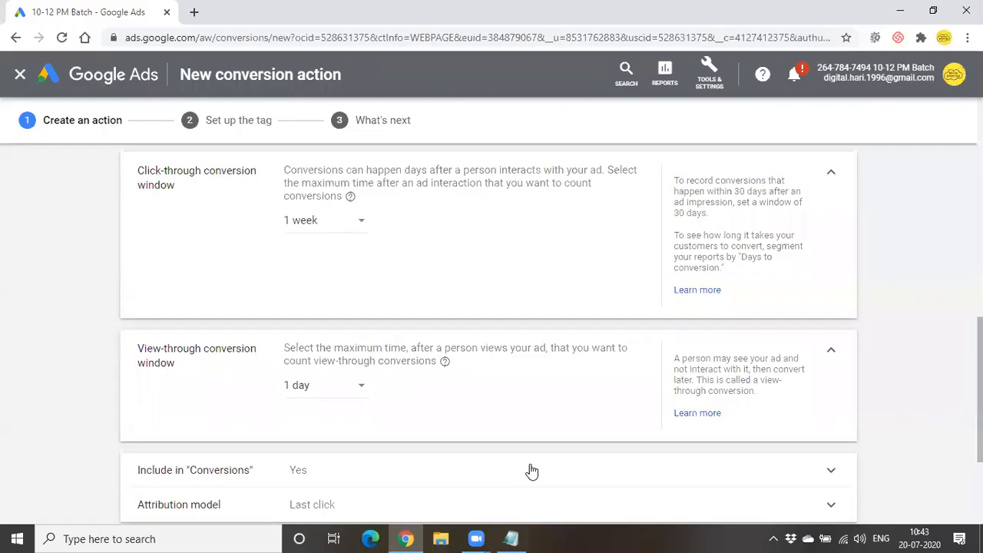
- Highlight the view-through explanation text, then bring up the window length options
left_click_drag(462, 169, 611, 173)
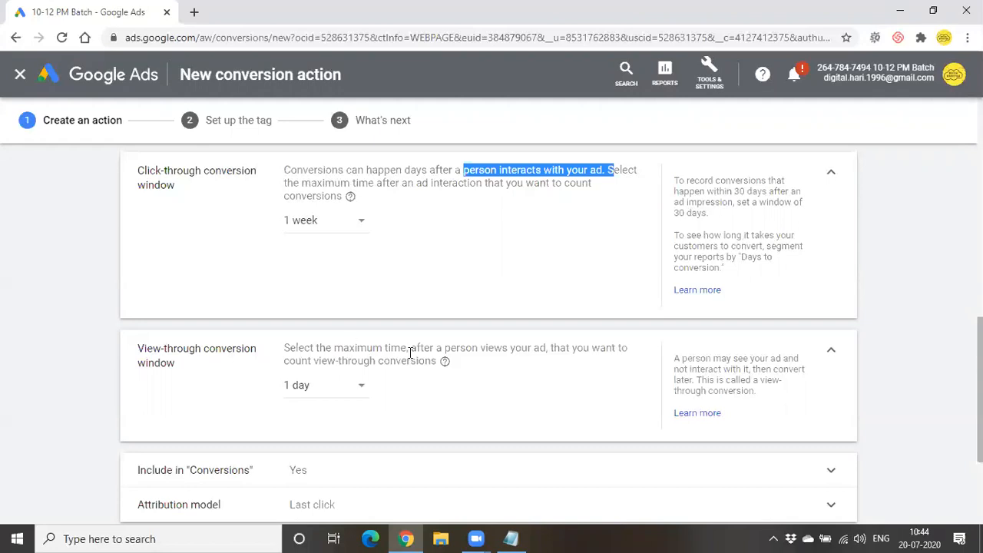
left_click_drag(409, 351, 550, 347)
left_click(551, 347)
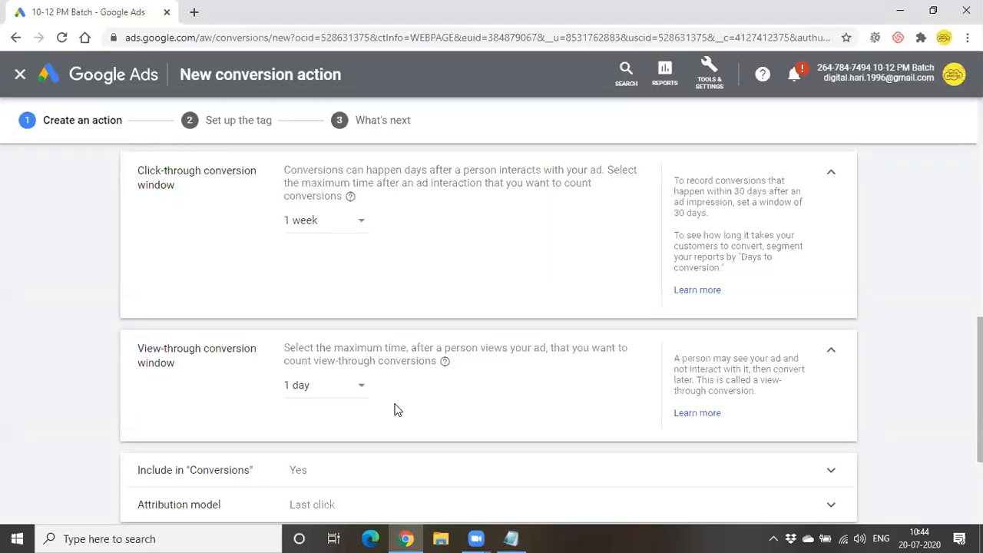
left_click(330, 390)
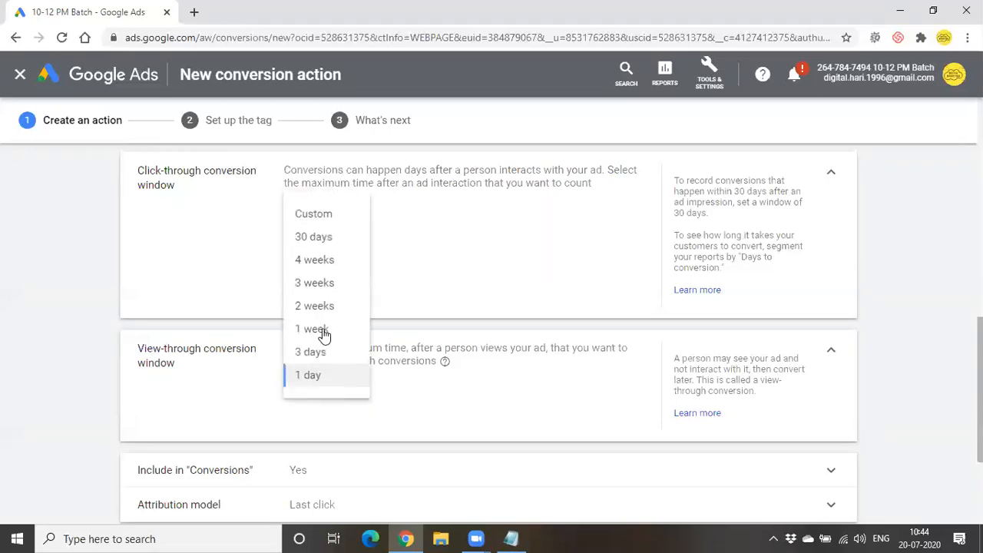
- Set the view-through conversion window to 3 days
left_click(310, 353)
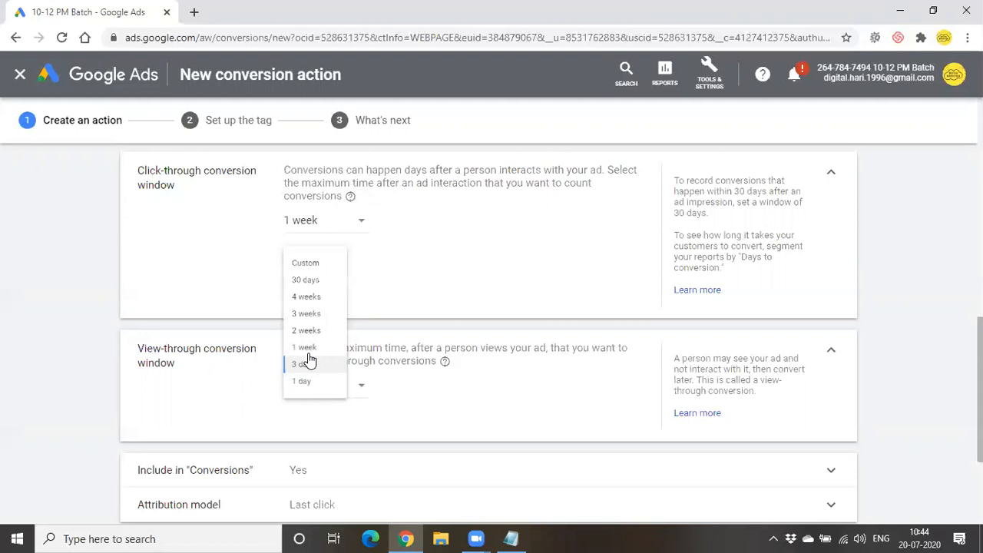
scroll(486, 365, "down", 2)
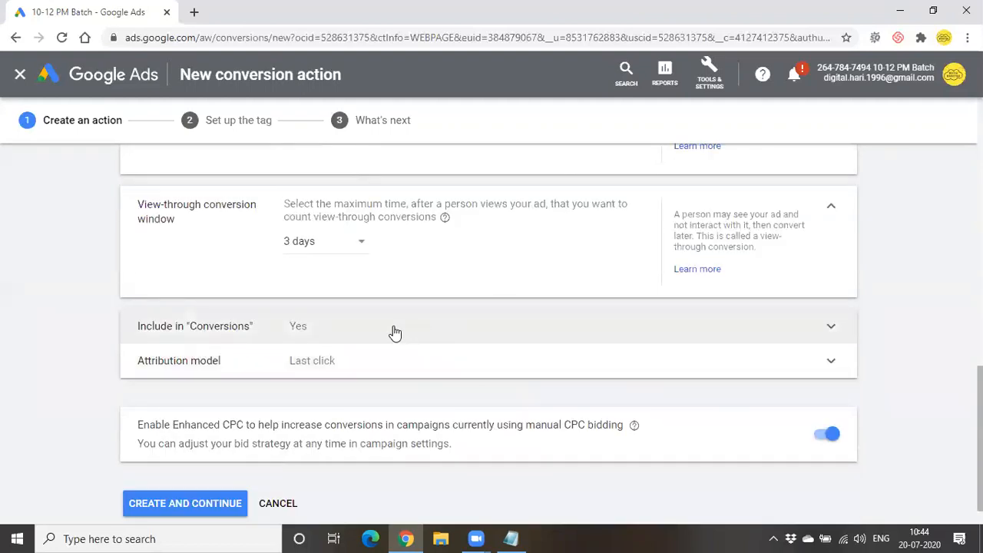
scroll(364, 340, "down", 1)
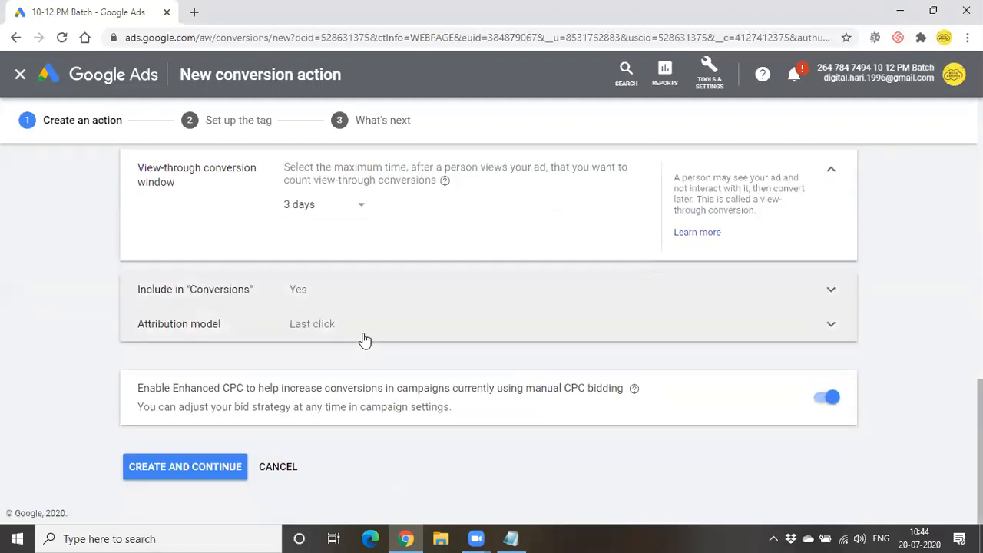
- Check the Include in Conversions row, then show the attribution model choices under Last click
left_click(790, 290)
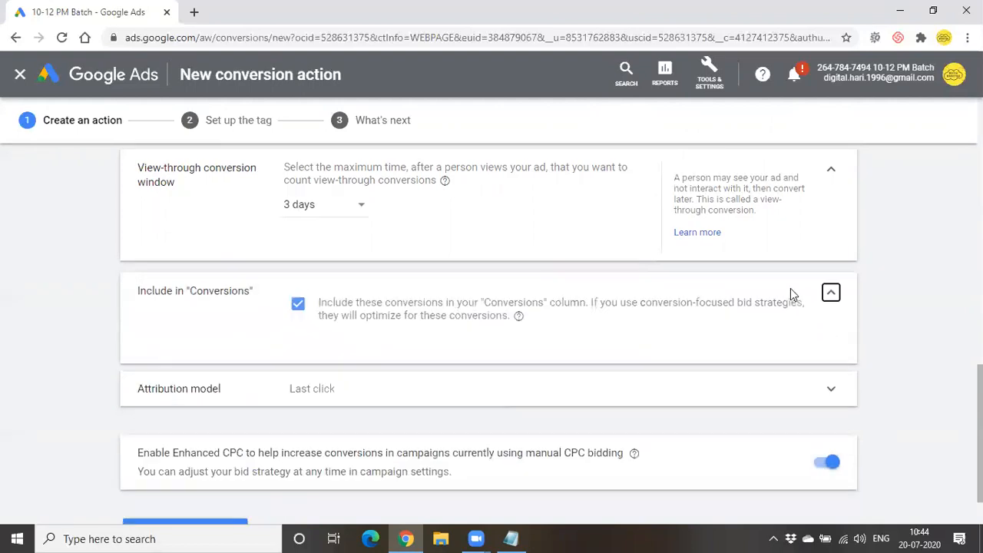
left_click(830, 294)
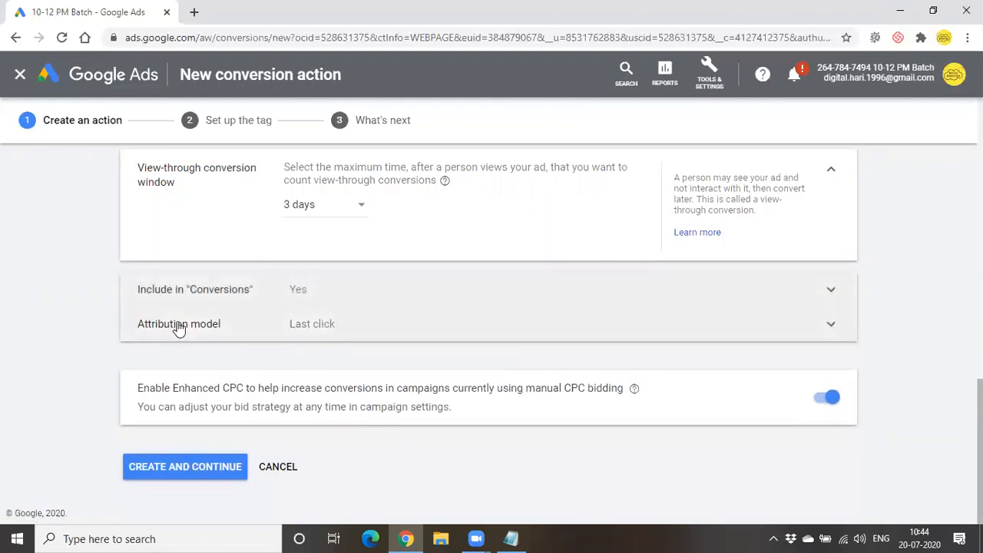
left_click(831, 325)
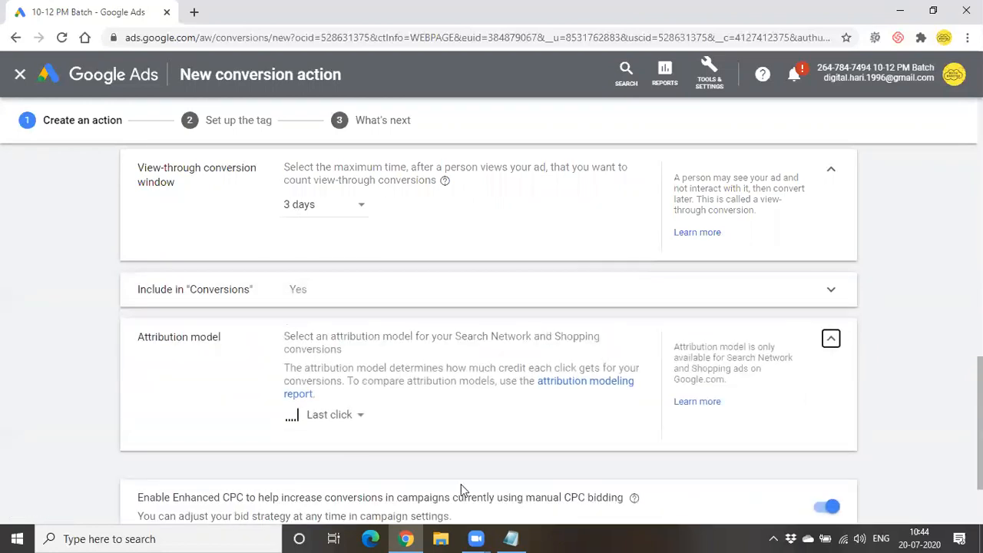
mouse_move(476, 538)
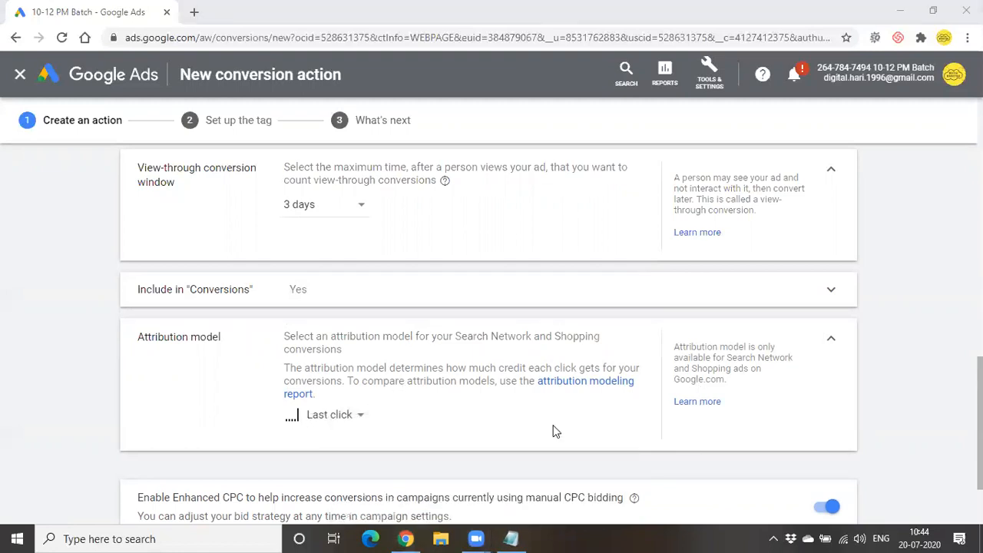
left_click(338, 421)
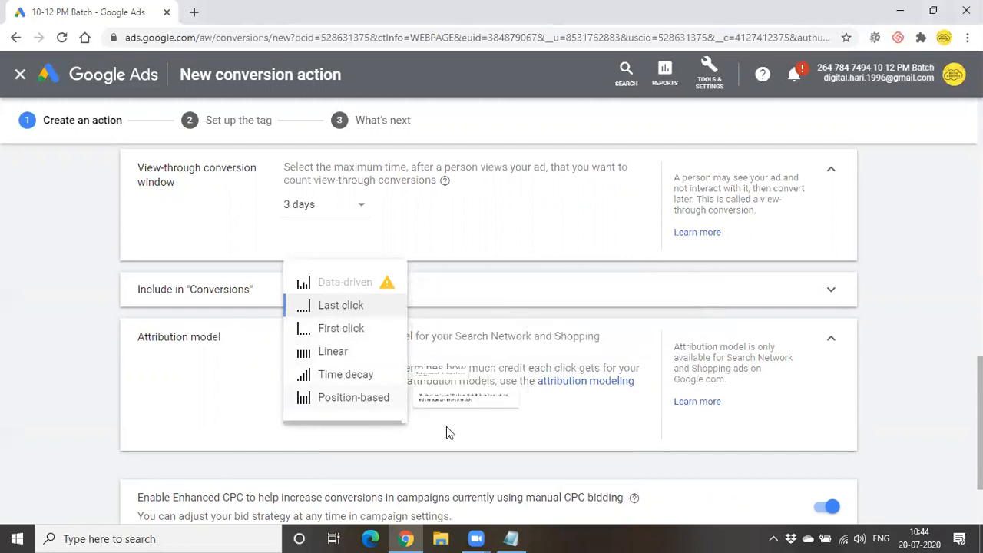
- After glancing at the class notes, write red numbers beneath the black bars in Paint
left_click(510, 538)
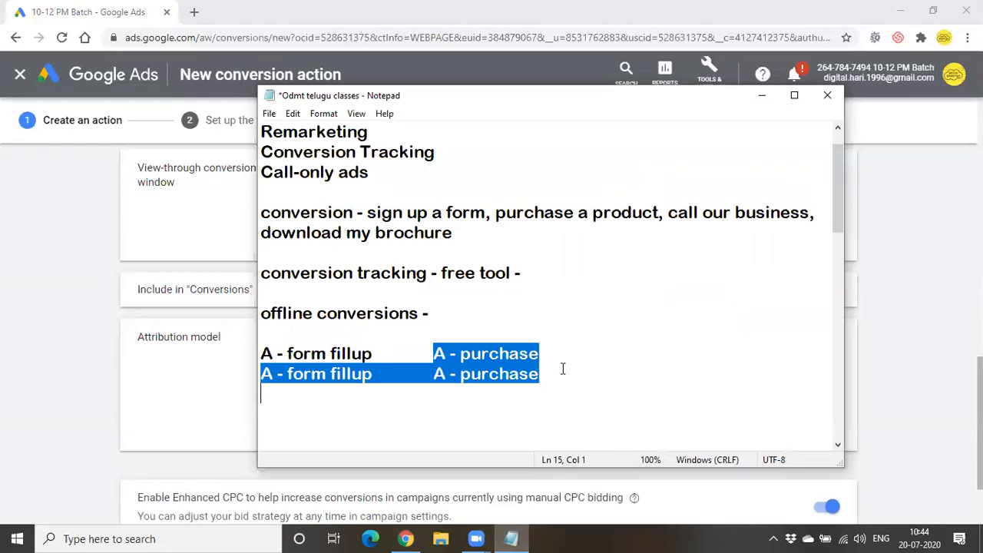
scroll(555, 387, "down", 2)
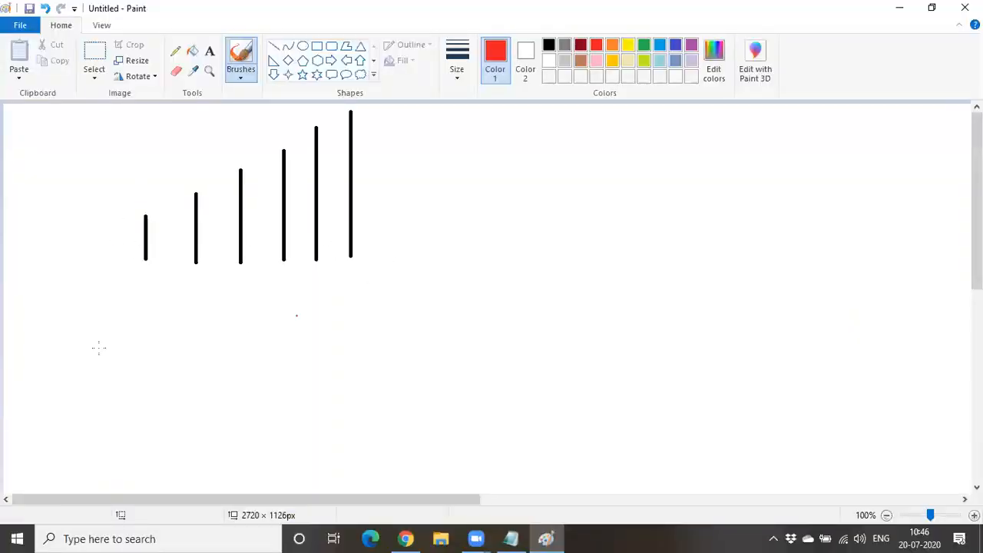
left_click_drag(143, 284, 143, 316)
mouse_move(181, 286)
left_mouse_down()
mouse_move(210, 311)
mouse_move(235, 303)
mouse_move(216, 323)
left_mouse_up()
mouse_move(277, 286)
left_mouse_down()
mouse_move(303, 328)
mouse_move(294, 359)
left_mouse_up()
mouse_move(315, 291)
left_mouse_down()
mouse_move(316, 317)
mouse_move(319, 290)
mouse_move(355, 289)
mouse_move(367, 313)
mouse_move(354, 315)
left_mouse_up()
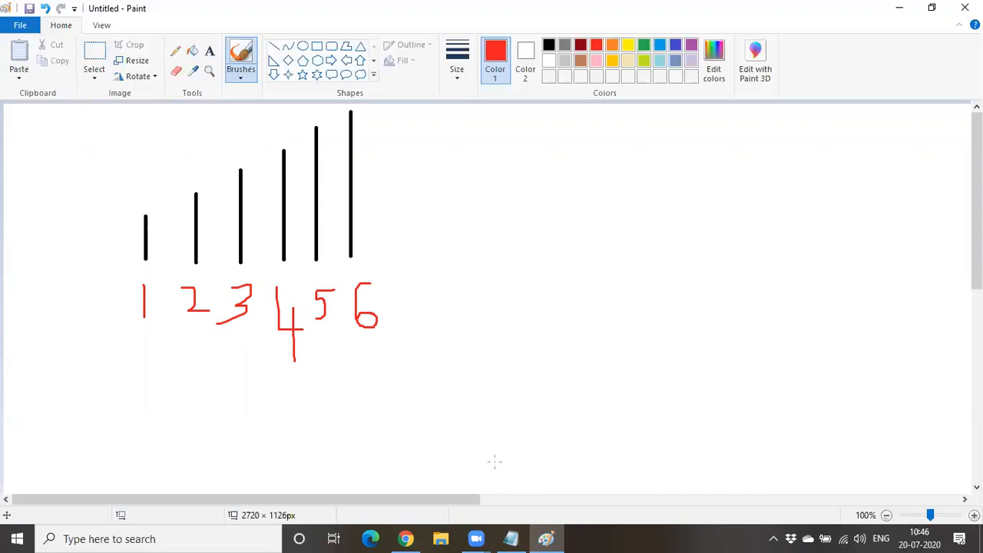
- Shrink the Chrome window beside Paint and draw a red checkmark atop bar 6
left_click(405, 538)
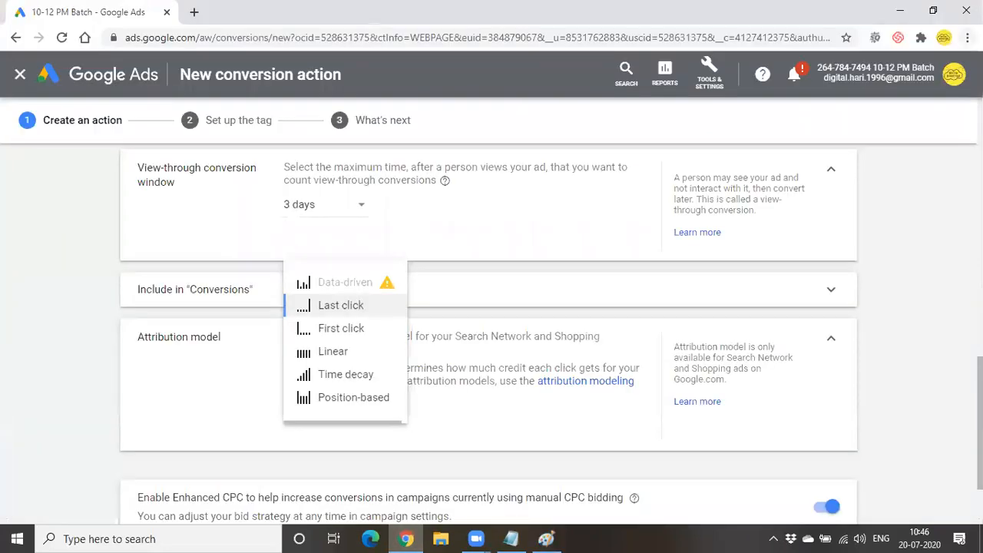
mouse_move(451, 10)
left_mouse_down()
mouse_move(459, 48)
mouse_move(771, 21)
left_mouse_up()
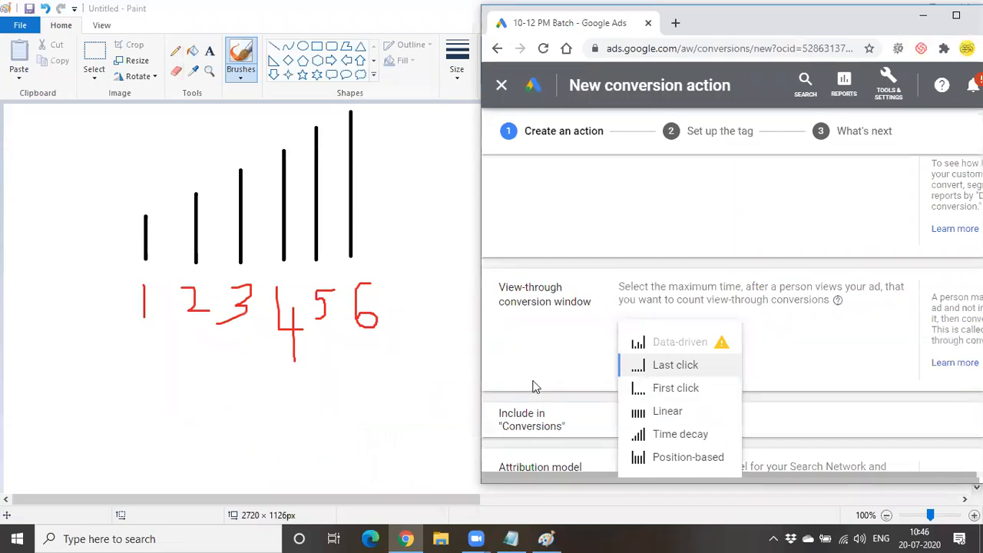
left_click(361, 390)
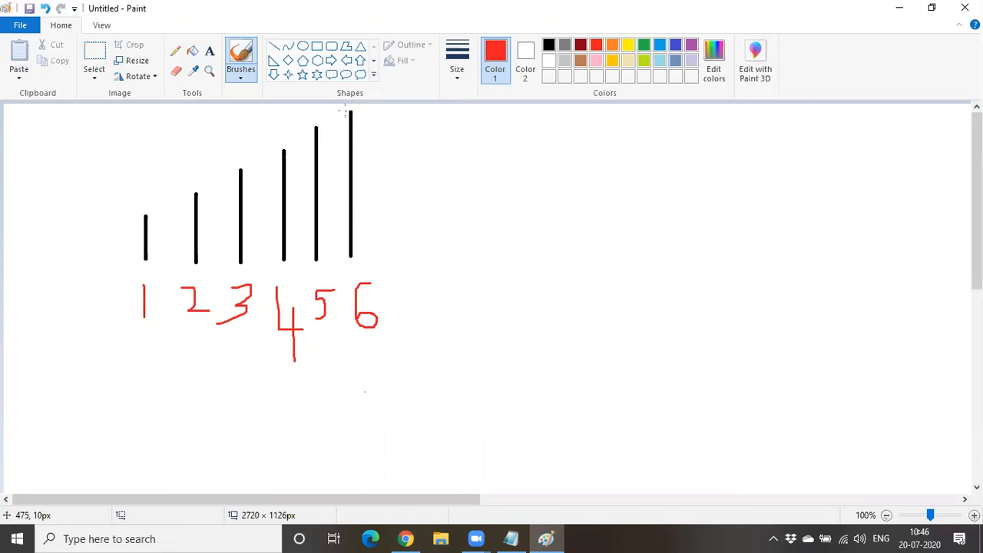
mouse_move(342, 112)
left_mouse_down()
mouse_move(361, 144)
mouse_move(404, 121)
left_mouse_up()
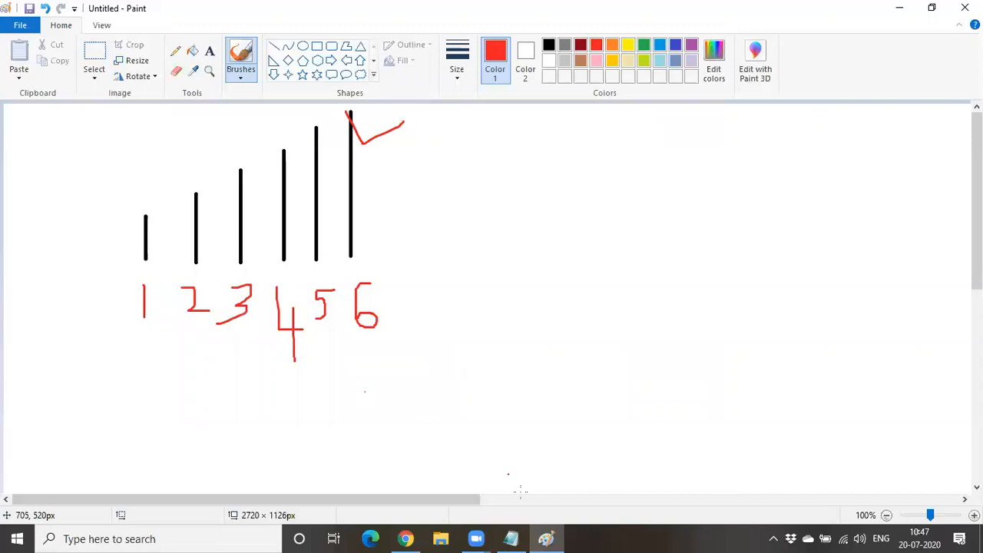
- Read the Last click and First click attribution model descriptions in Google Ads
key("alt+Tab")
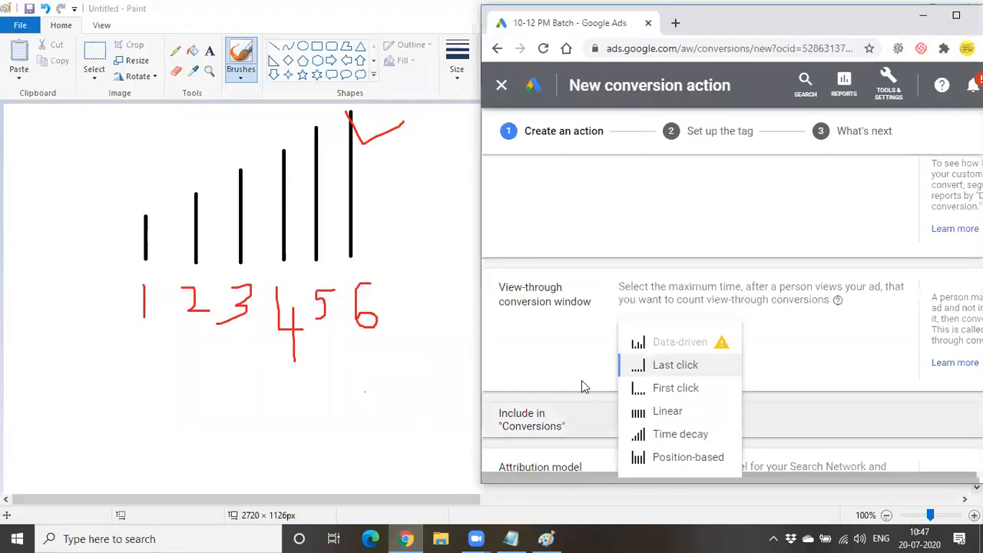
scroll(573, 337, "down", 2)
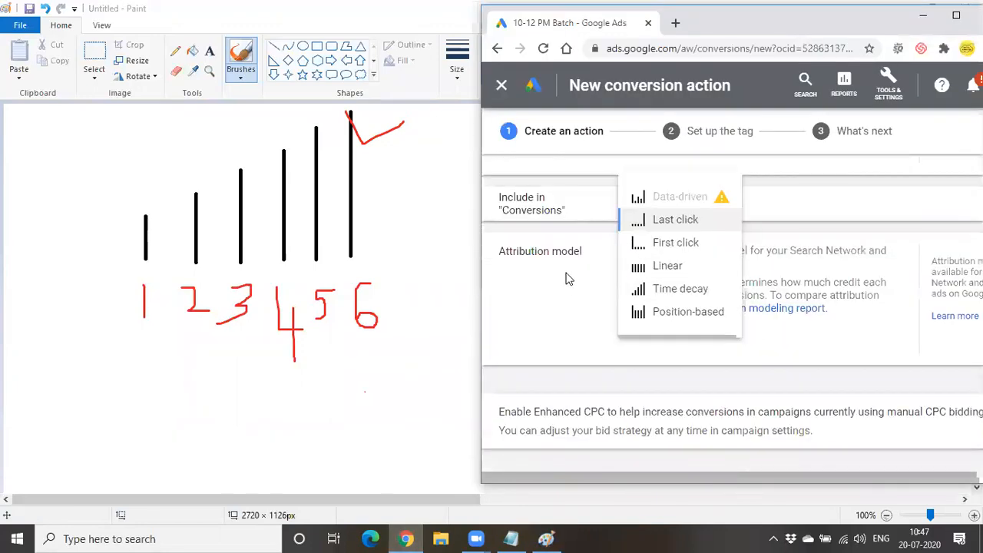
mouse_move(683, 229)
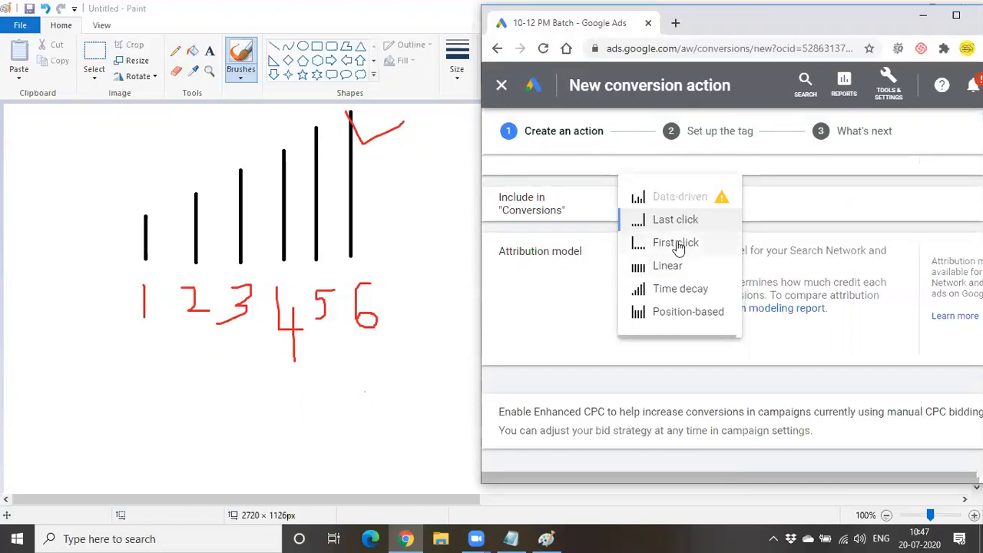
mouse_move(678, 248)
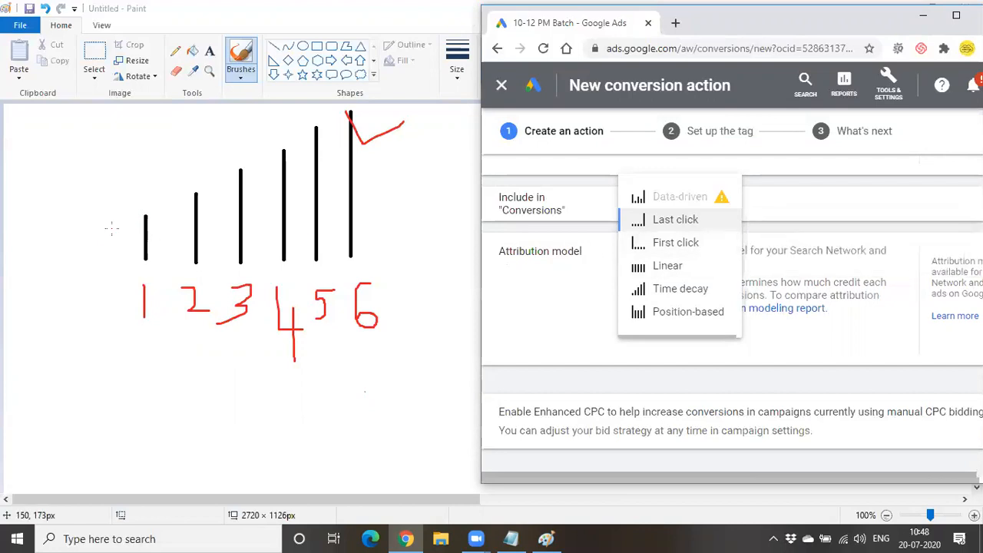
- Replace a long red stroke with a short red line over bar 1's top
left_click_drag(112, 226, 202, 199)
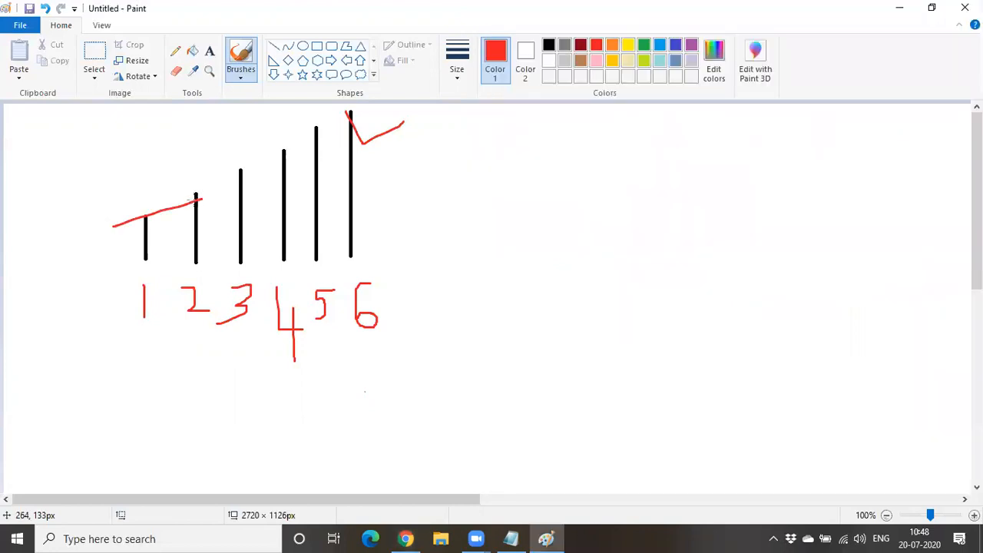
key("ctrl+z")
left_click_drag(117, 229, 159, 212)
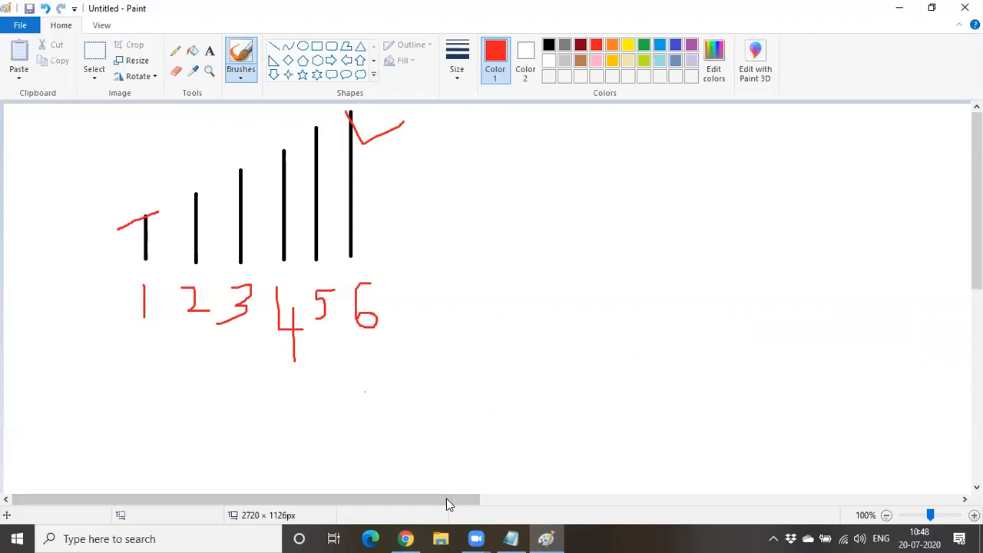
left_click(405, 538)
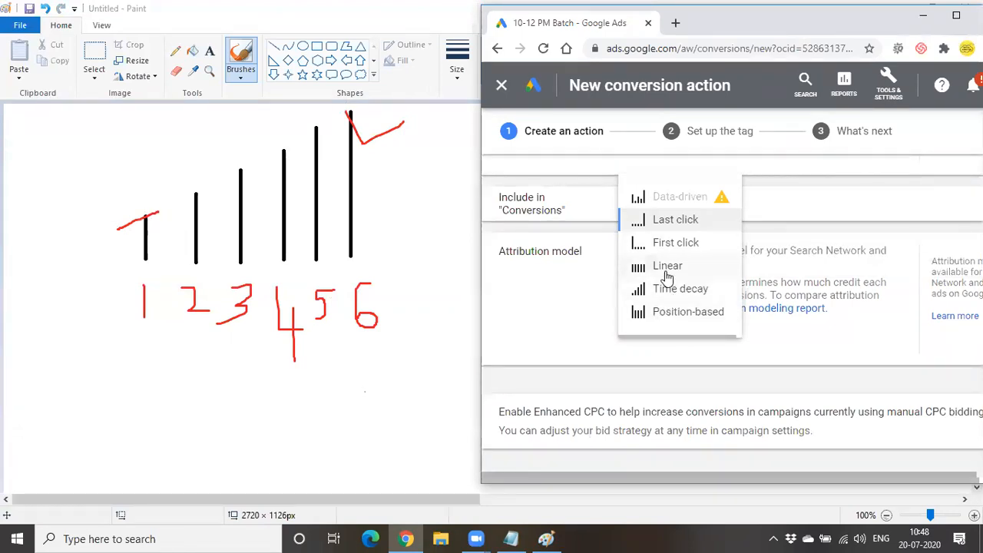
- Try red lines across the bars in the Paint sketch, then undo them
mouse_move(666, 276)
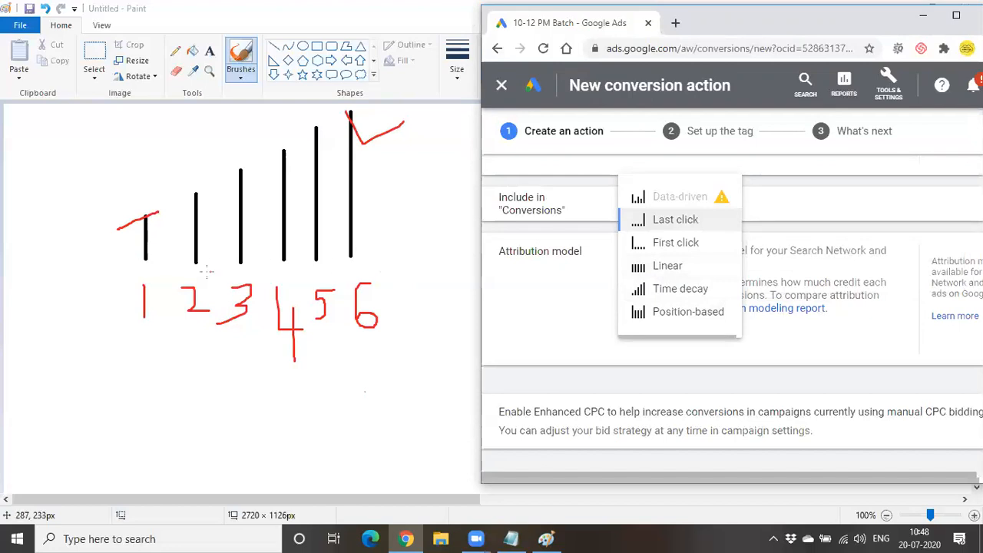
left_click(176, 225)
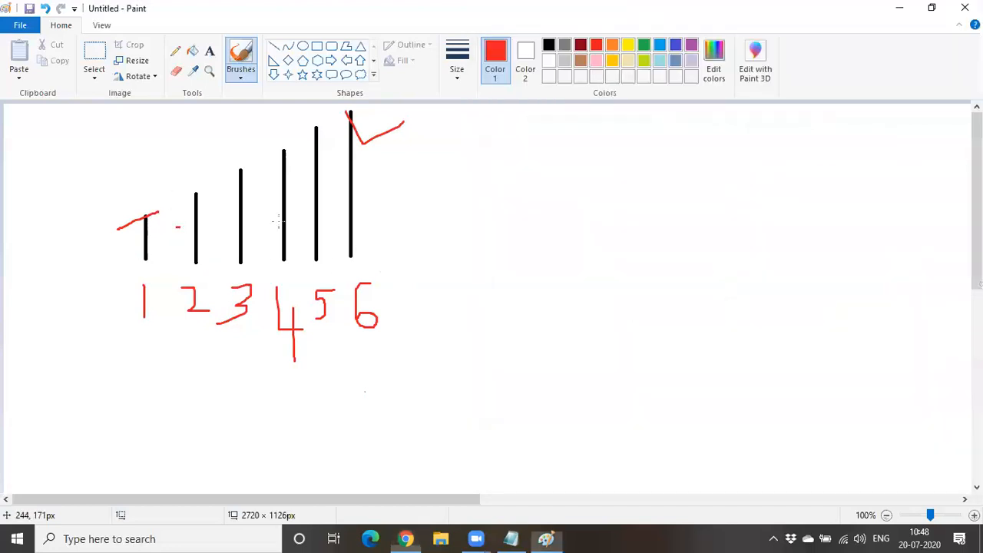
left_click_drag(177, 227, 374, 212)
left_click_drag(102, 233, 223, 225)
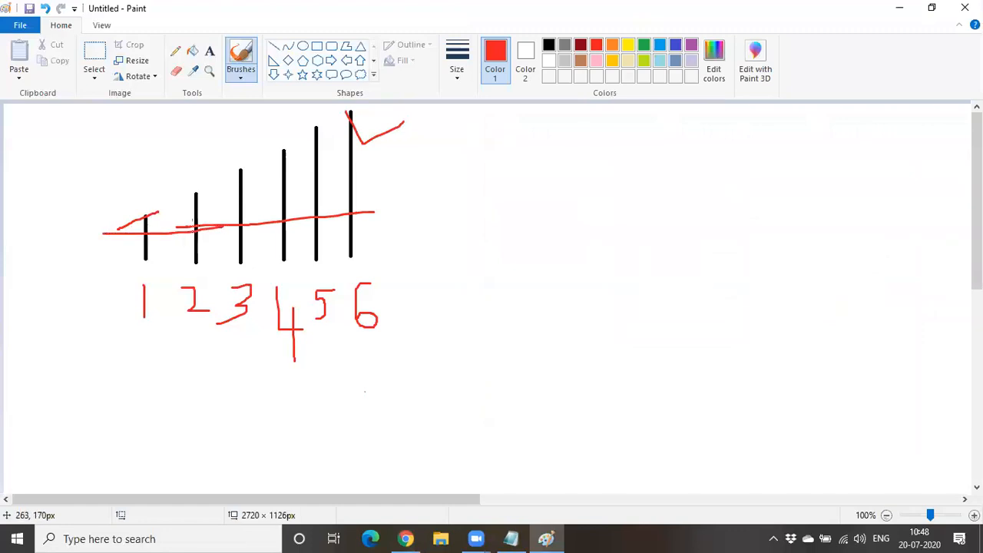
key("ctrl+z")
key("ctrl+z")
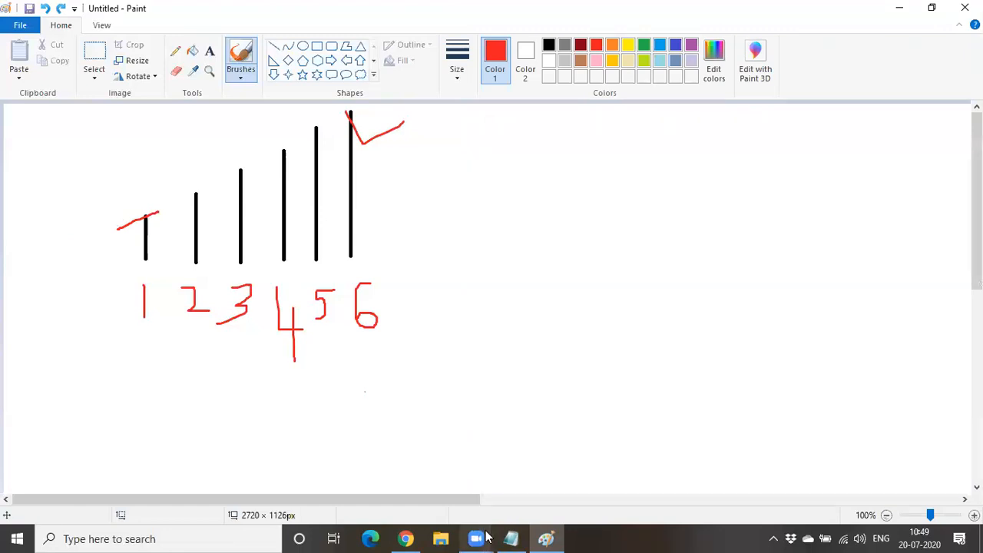
- Draw a red underline beneath bars 4–5 and a short red stroke above bar 1
left_click(408, 538)
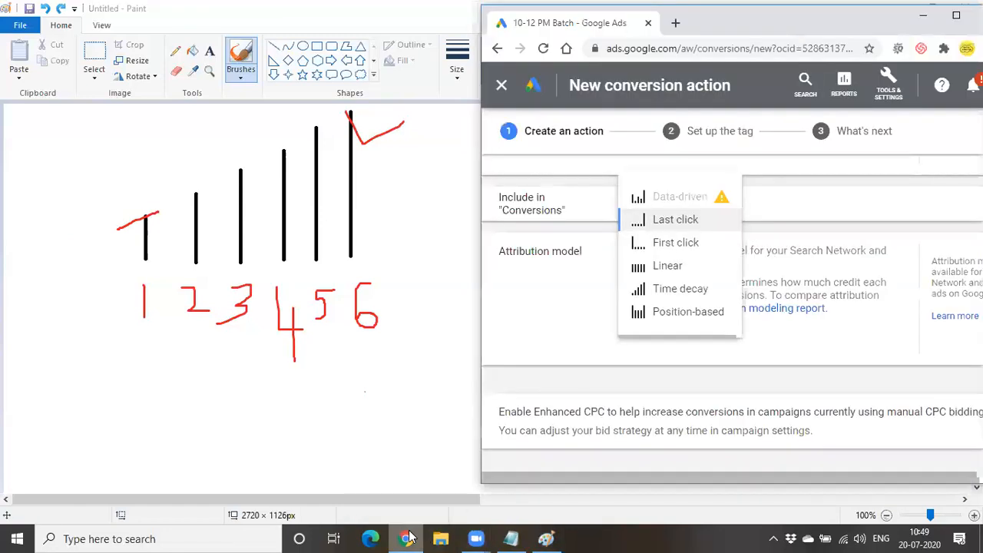
mouse_move(673, 273)
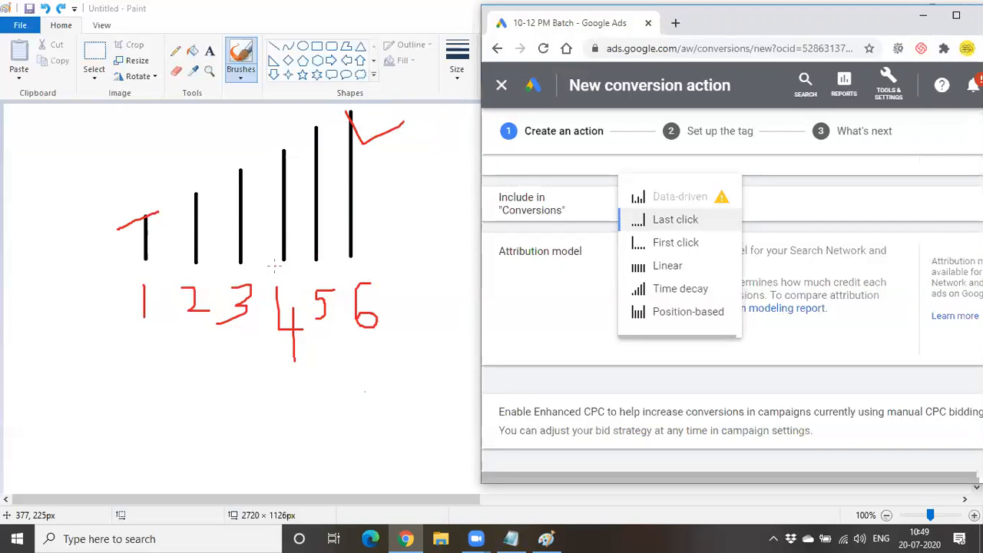
left_click_drag(274, 267, 330, 267)
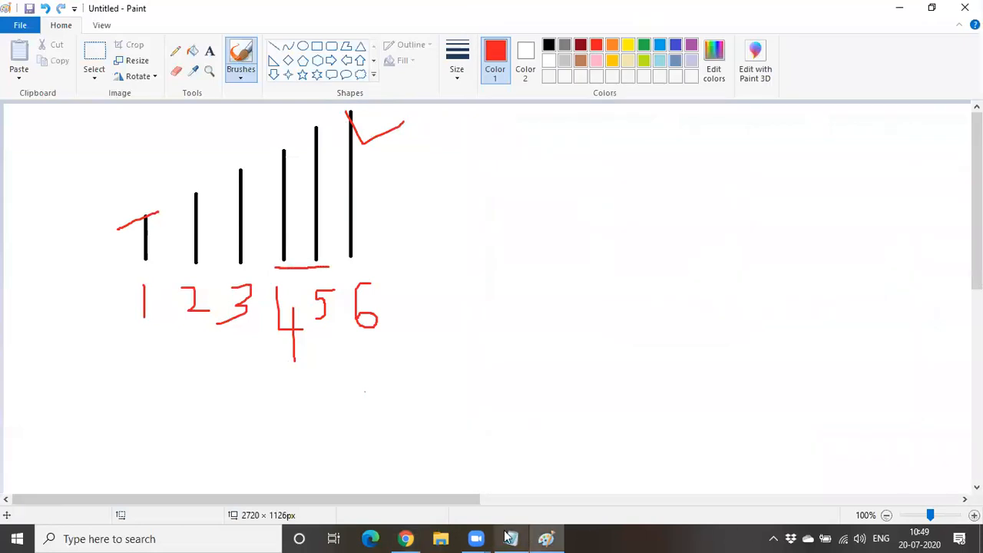
left_click(406, 538)
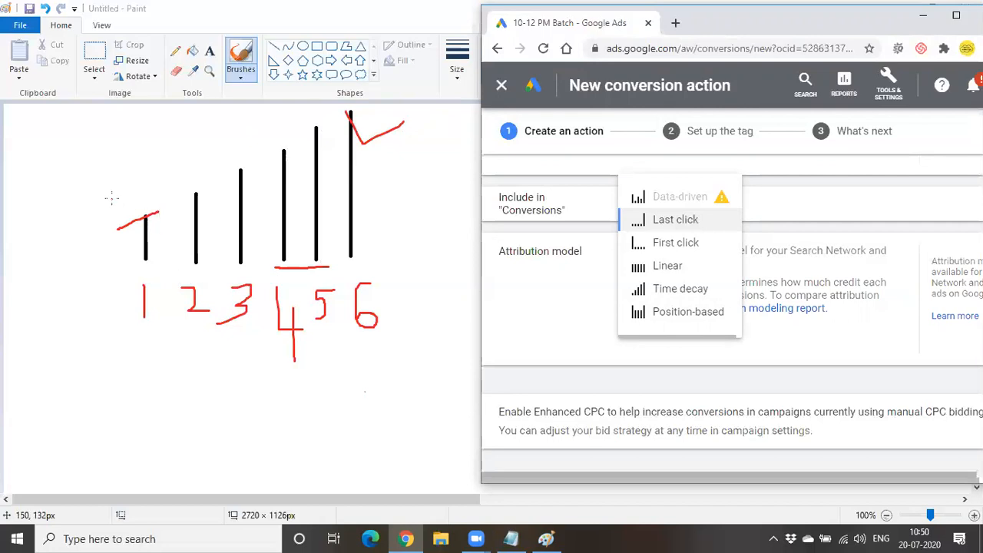
left_click_drag(112, 199, 117, 206)
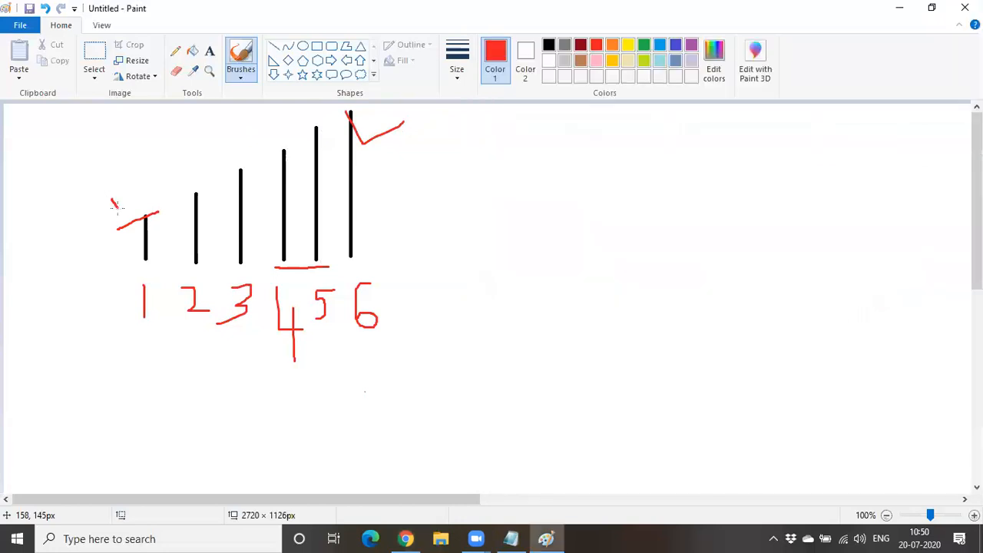
- Add red 40 text labels above bar 1 and beside bar 6
left_click(209, 51)
left_click_drag(105, 163, 162, 215)
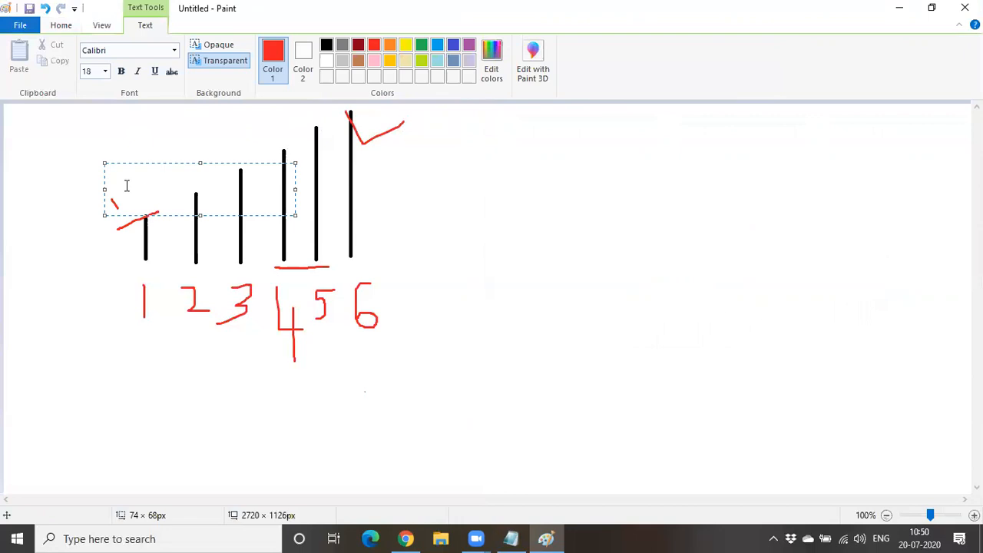
type("40")
left_click_drag(366, 116, 474, 180)
type("40")
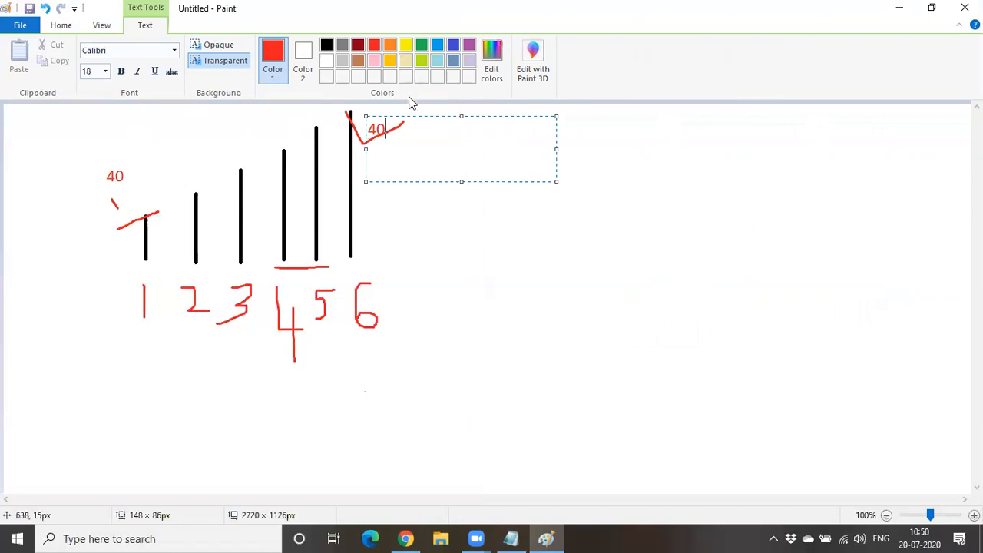
left_click_drag(405, 117, 410, 145)
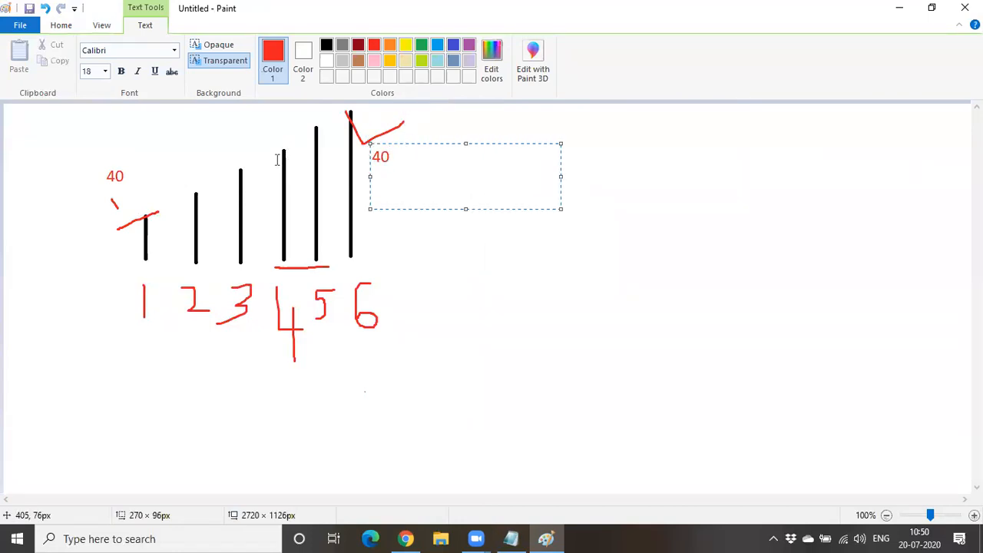
- Type a red 20 label above bar 2, checking Google Ads before finishing it
left_click_drag(175, 151, 361, 180)
type("20")
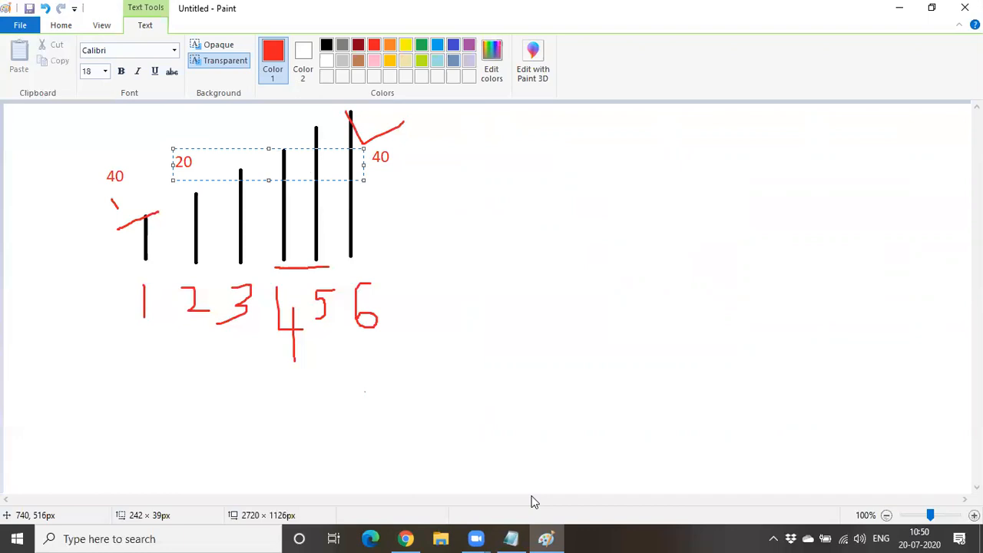
left_click(405, 539)
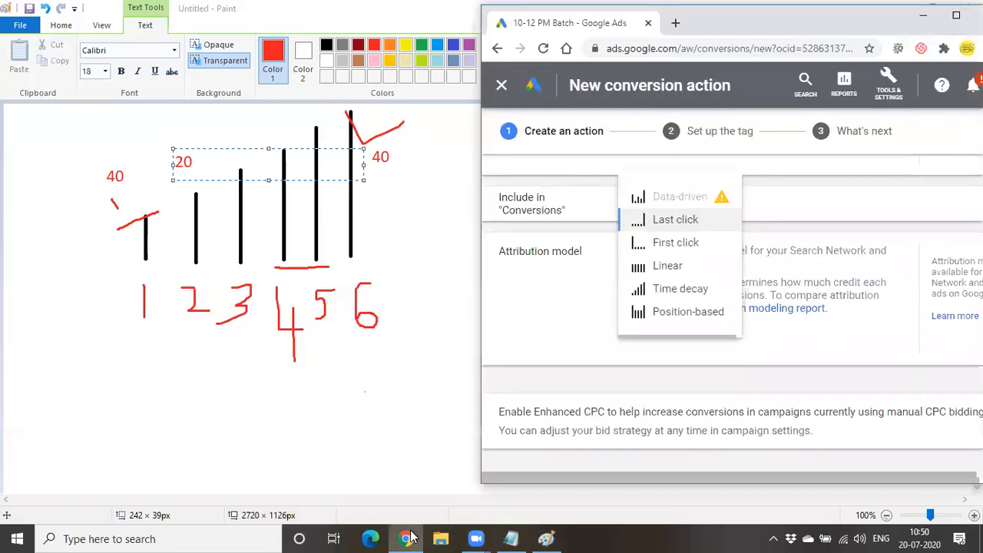
mouse_move(720, 204)
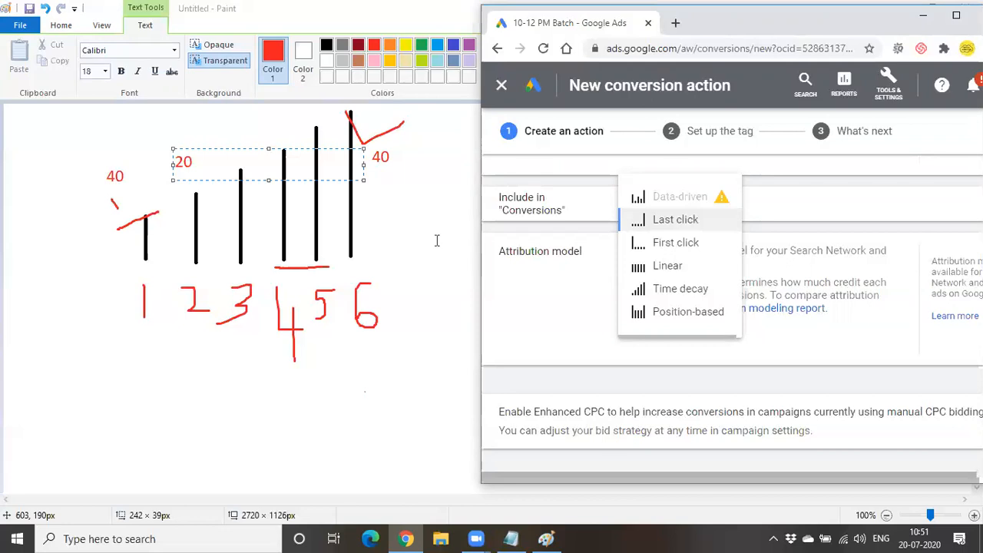
left_click(436, 240)
- Add a text box right of the bars reading '15000 clicks', '600 conversions' and '30 days' on separate lines
left_click_drag(434, 190, 674, 315)
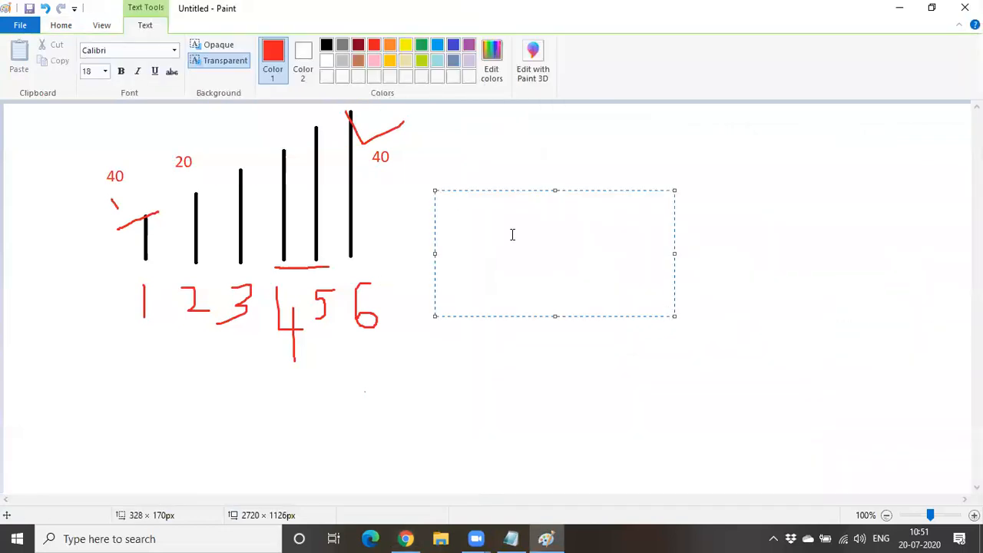
type("15000 clicks")
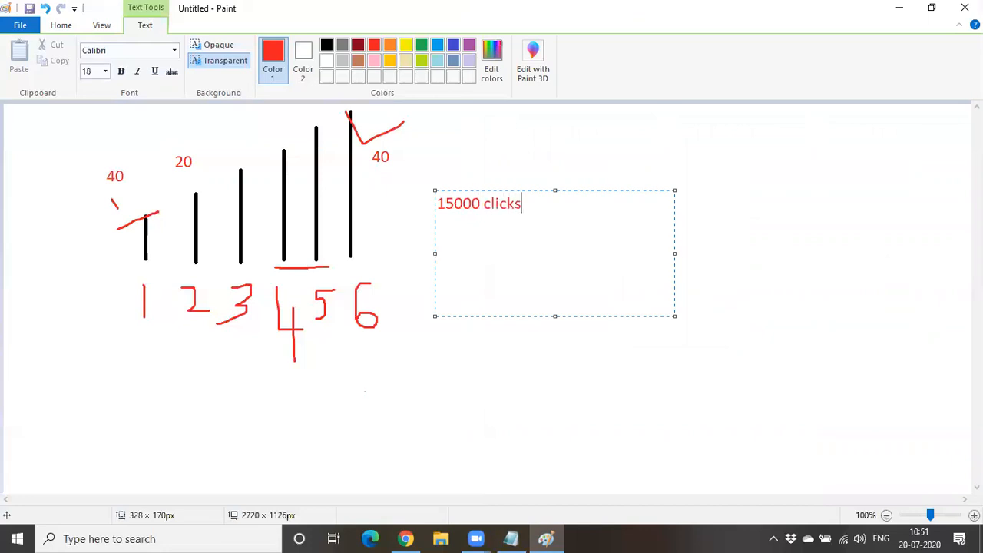
key("Return")
type("600 ")
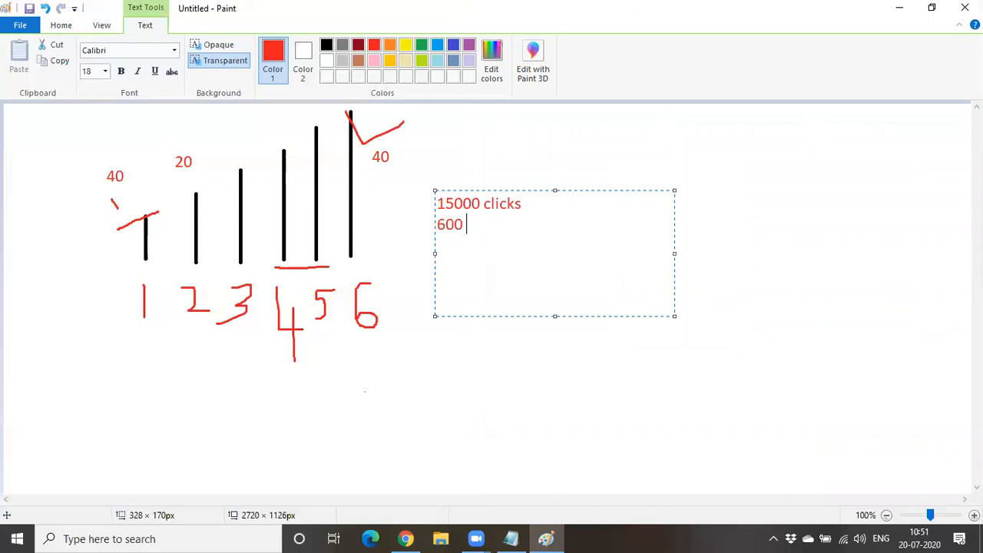
type("conversions")
key("Return")
type("3")
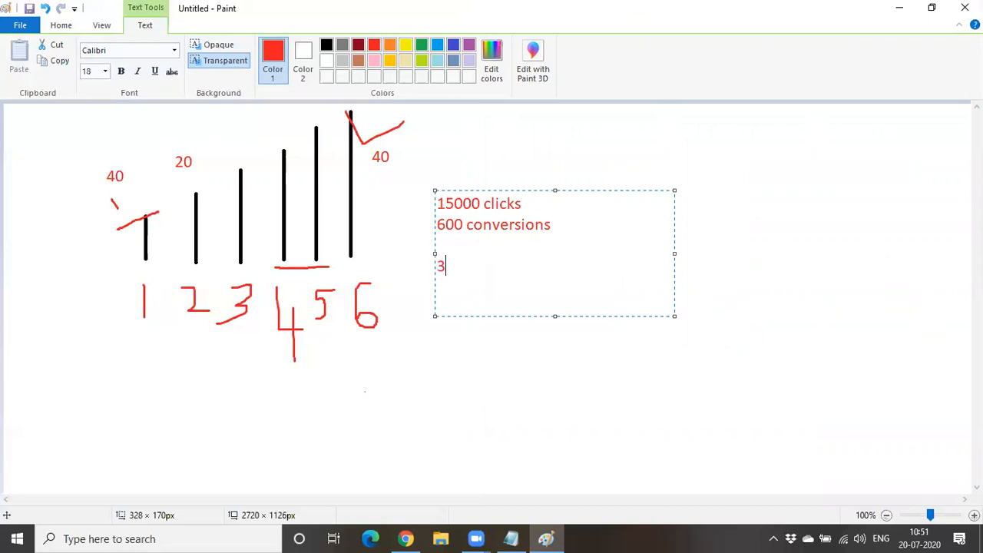
type("0 days")
- Highlight the '15000 clicks' and '30 days' figures in the note
left_click(567, 234)
left_click_drag(436, 204, 596, 231)
left_click_drag(515, 272, 440, 273)
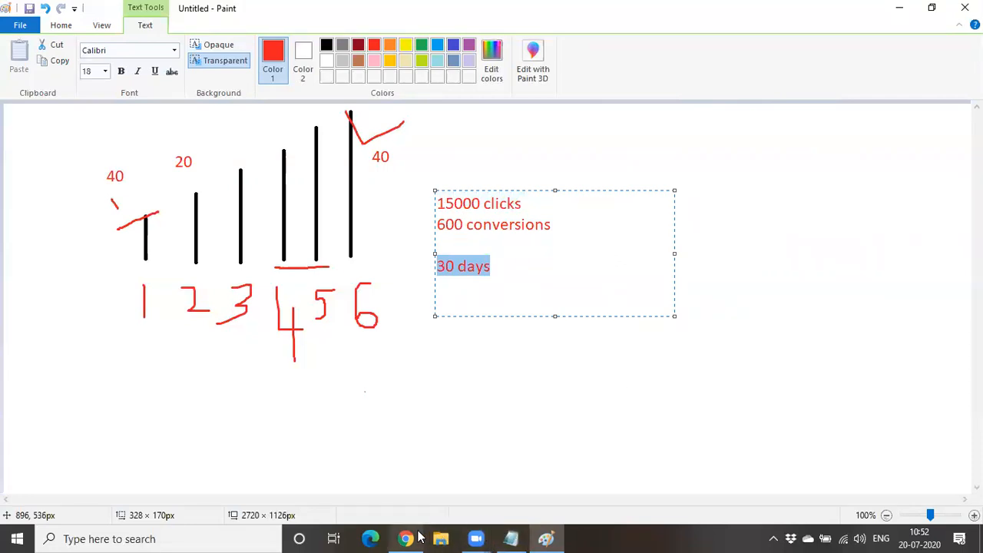
mouse_move(526, 538)
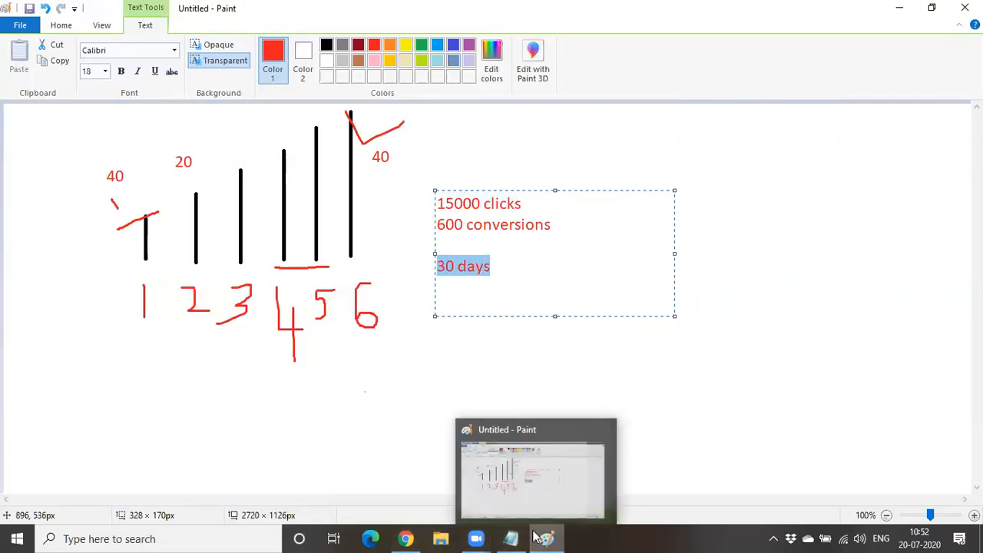
- Bring the Google Ads conversion form back maximized, leaving the attribution model at Last click
mouse_move(410, 537)
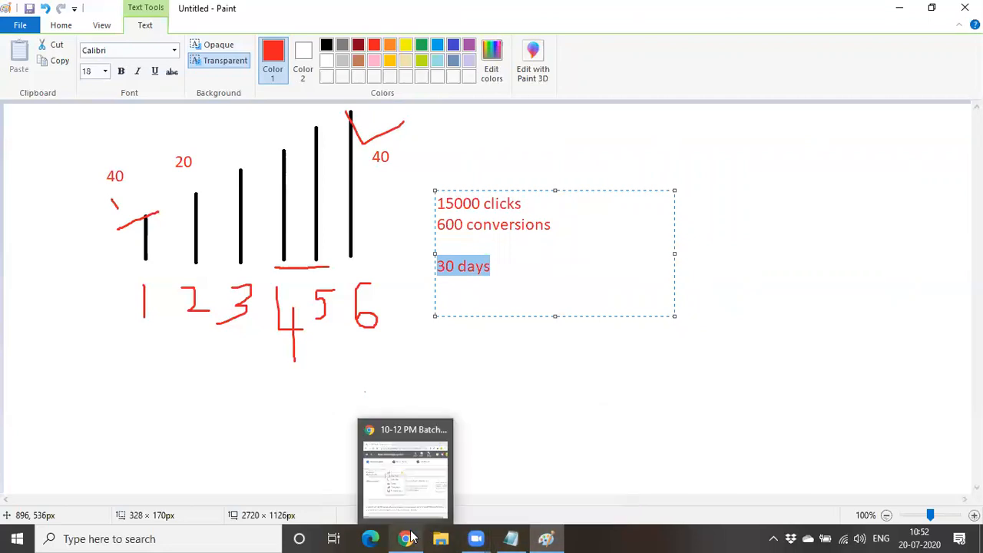
left_click(410, 492)
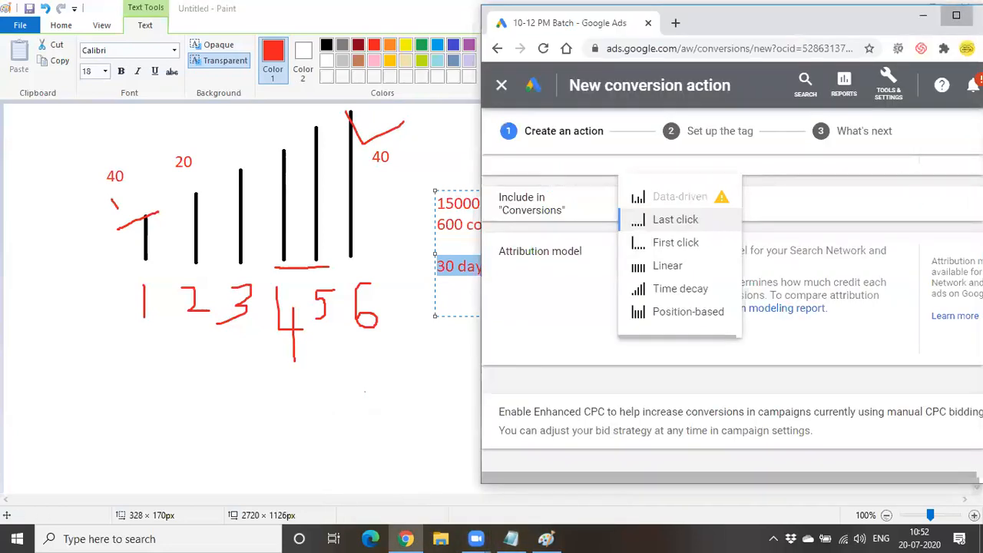
left_click(956, 15)
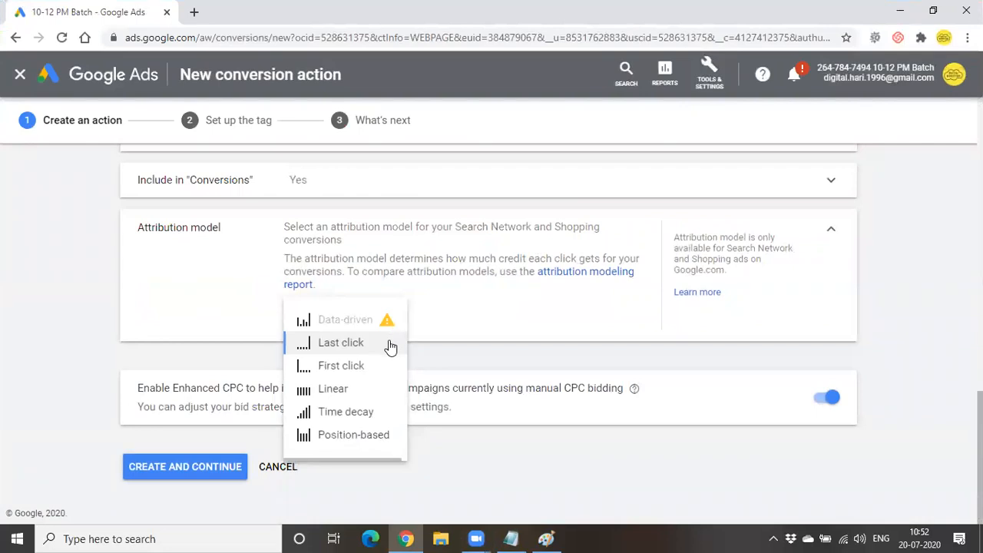
mouse_move(390, 346)
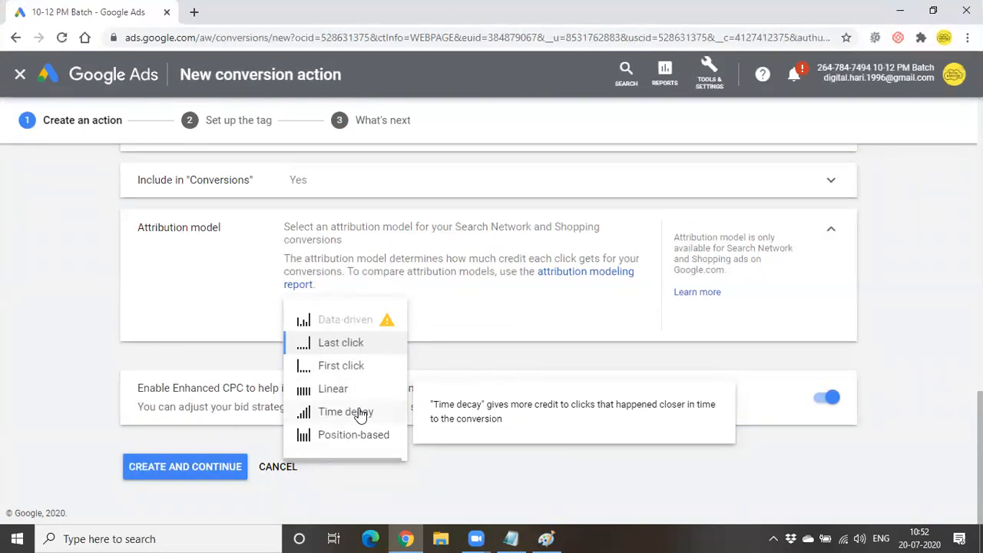
mouse_move(351, 444)
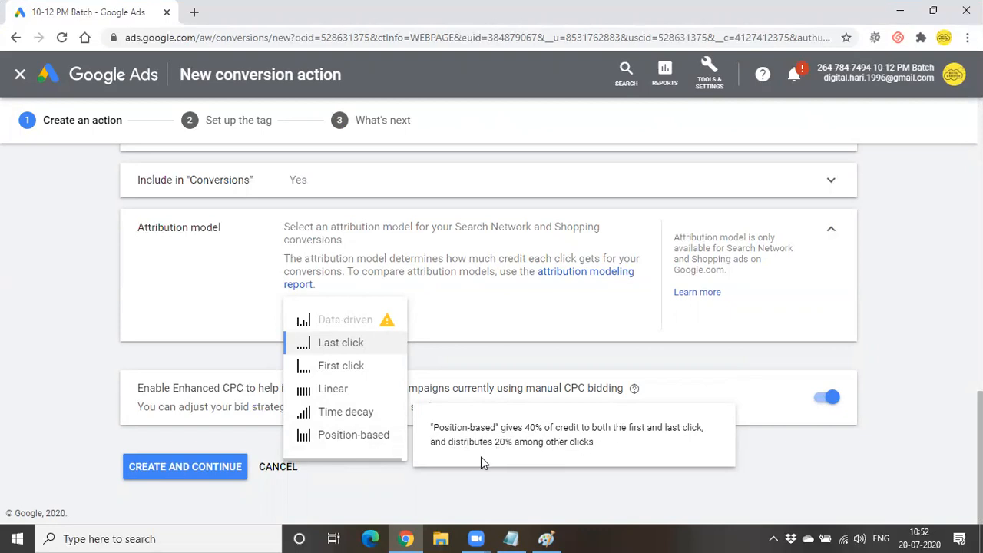
left_click(407, 503)
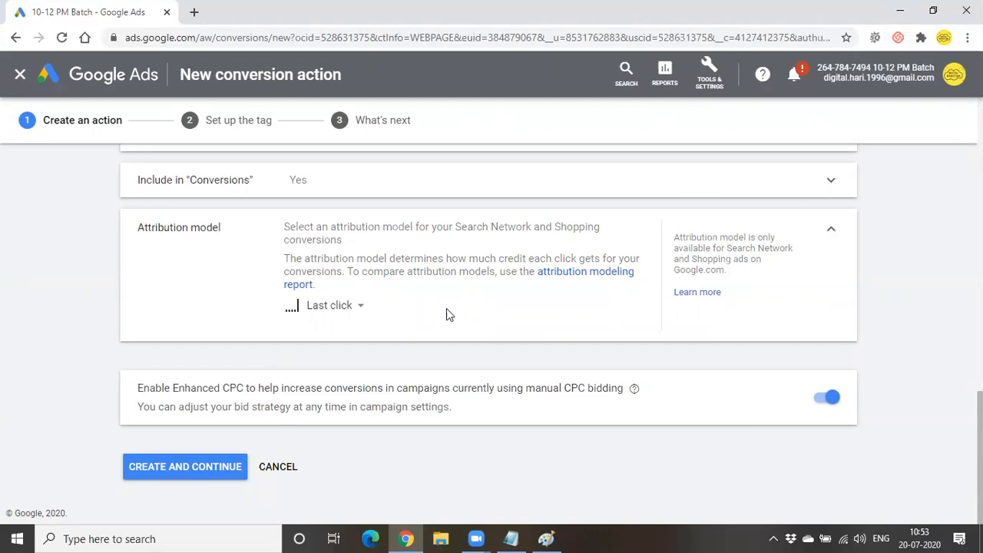
- Review the attribution model explanation, then create the Submit lead form conversion action
left_click_drag(304, 258, 653, 252)
left_click(331, 273)
mouse_move(312, 313)
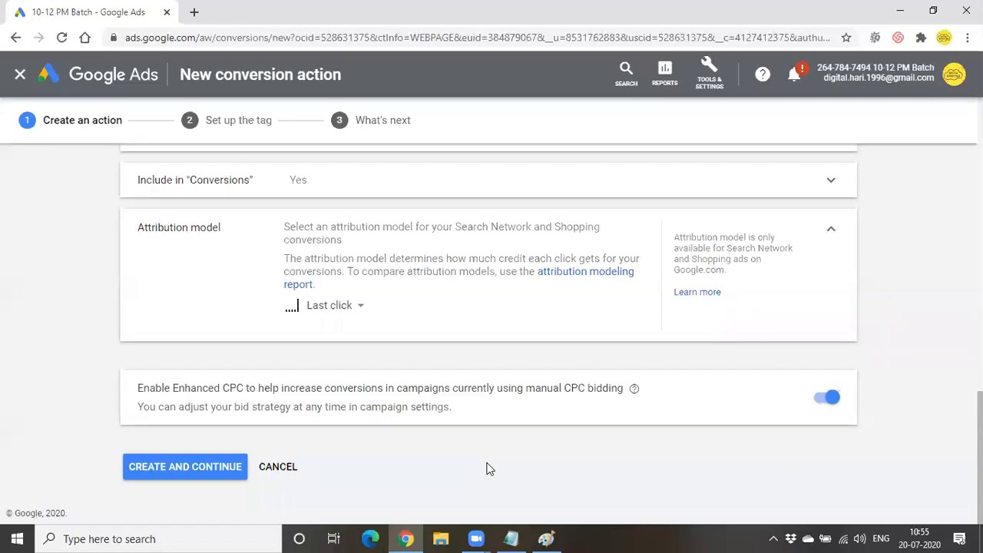
left_click(232, 473)
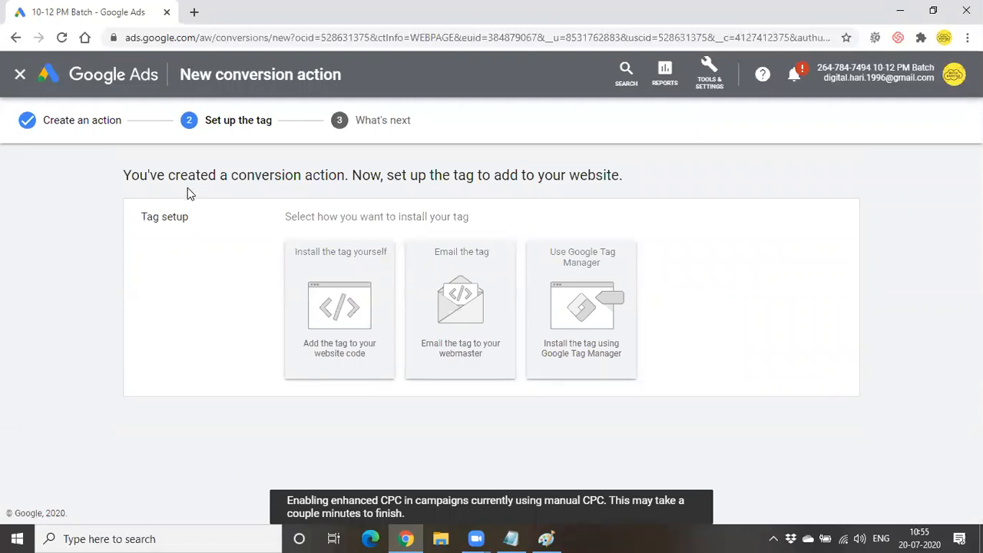
left_click_drag(246, 176, 255, 175)
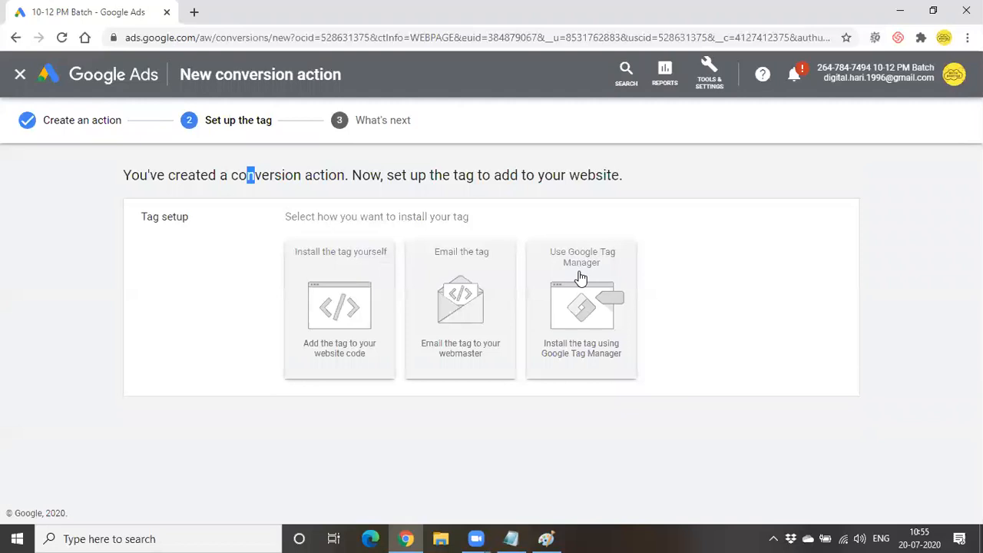
- Choose to install the tag yourself and bring the global site tag code into view
left_click(349, 299)
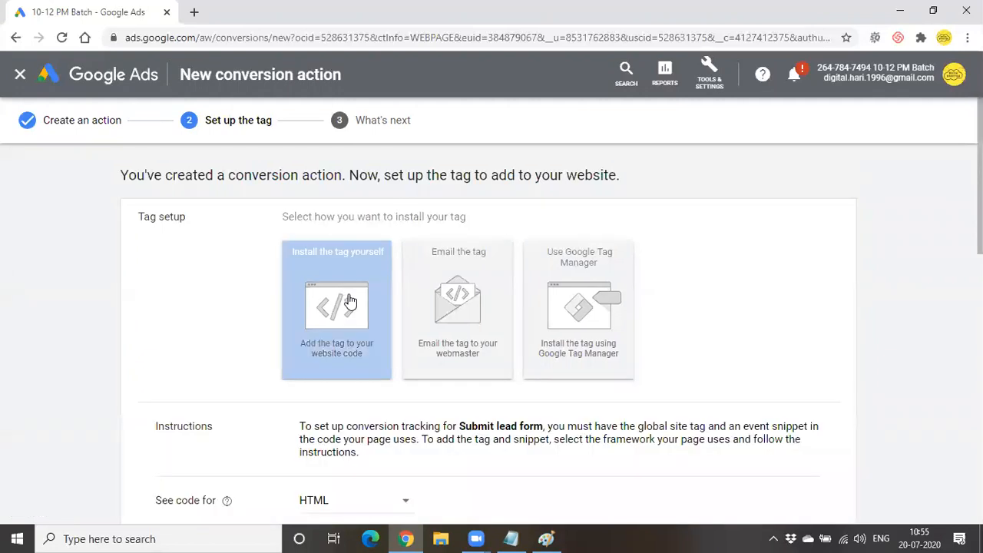
scroll(438, 285, "down", 2)
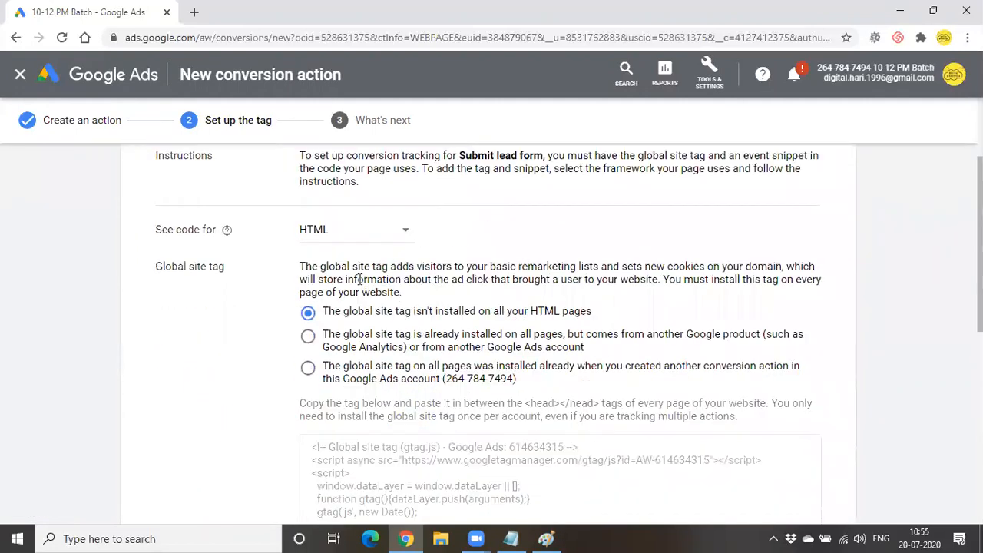
scroll(360, 279, "down", 2)
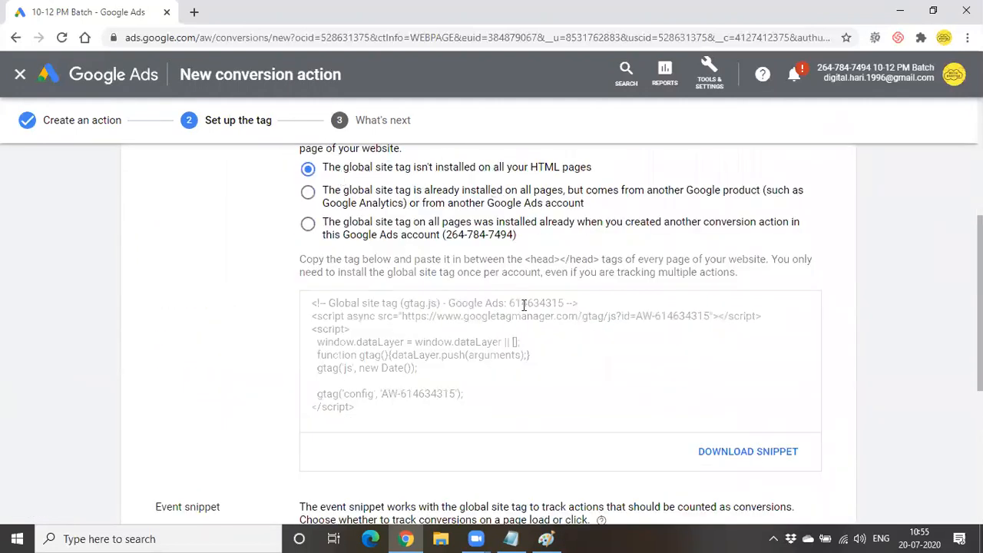
scroll(520, 305, "down", 2)
scroll(491, 285, "up", 1)
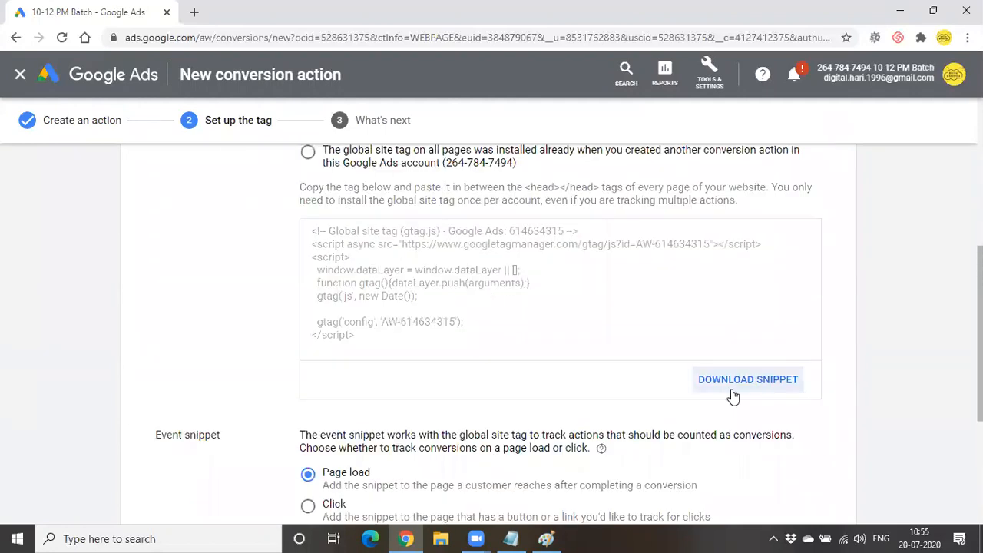
- Select the complete global site tag gtag snippet
left_click_drag(304, 236, 424, 348)
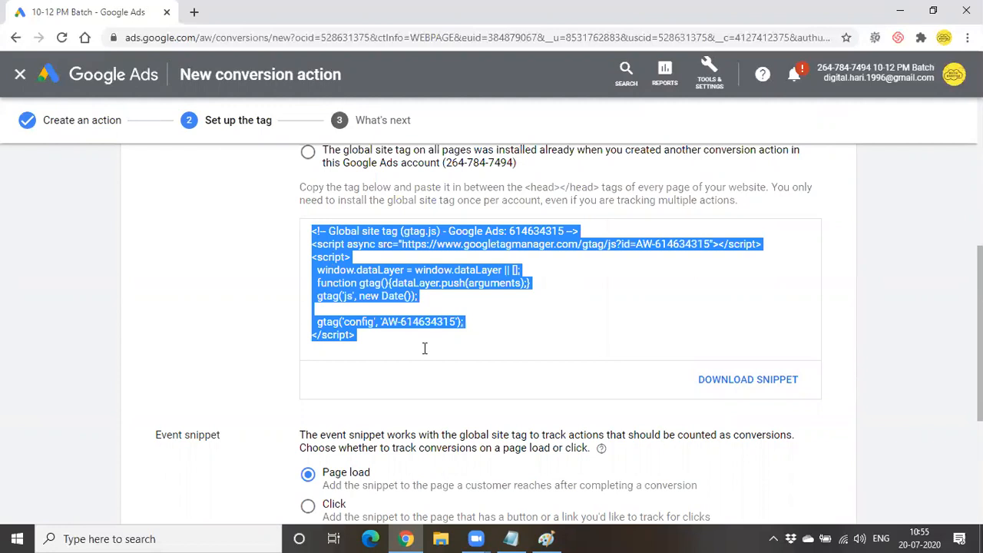
scroll(424, 349, "down", 1)
scroll(423, 348, "down", 2)
scroll(423, 349, "up", 2)
scroll(424, 349, "up", 4)
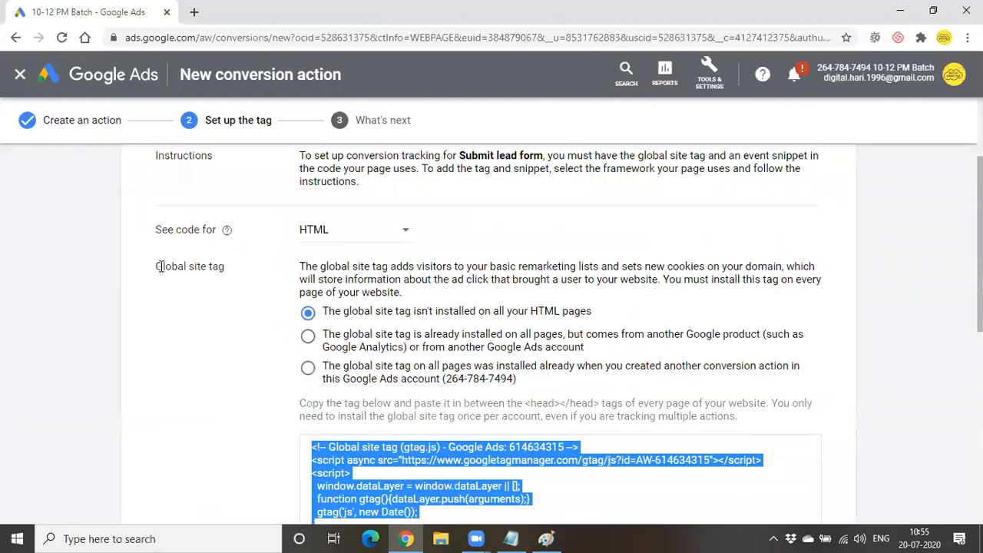
scroll(407, 357, "down", 3)
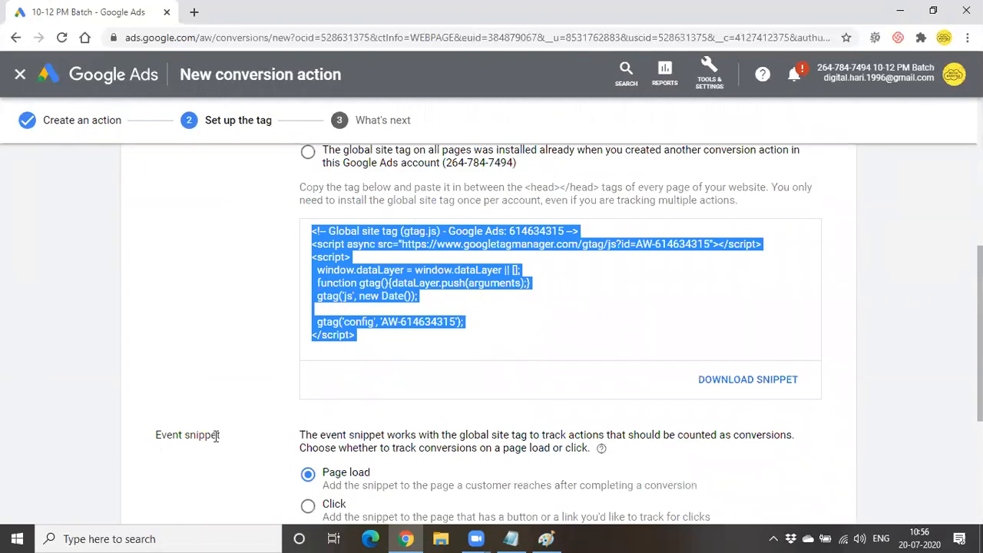
scroll(248, 438, "up", 2)
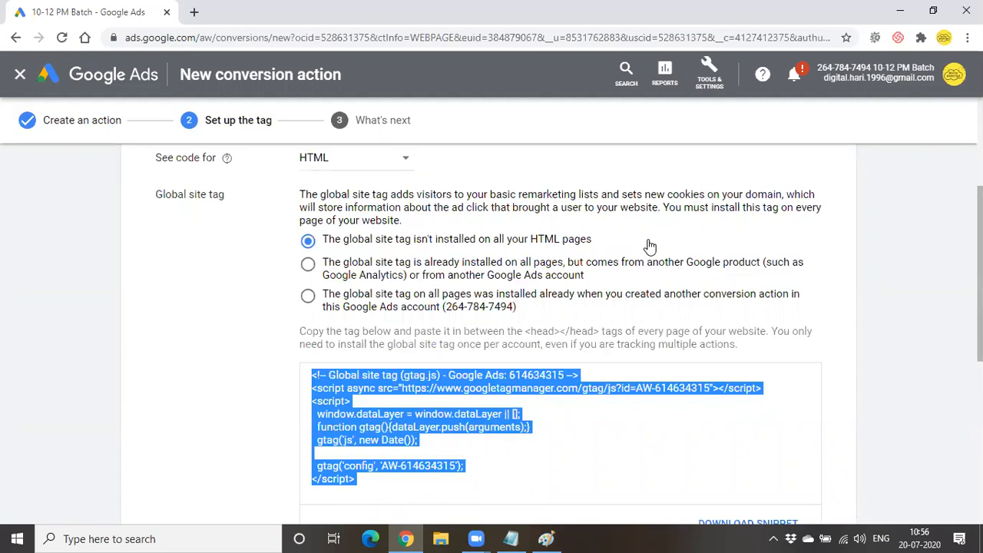
scroll(650, 248, "down", 3)
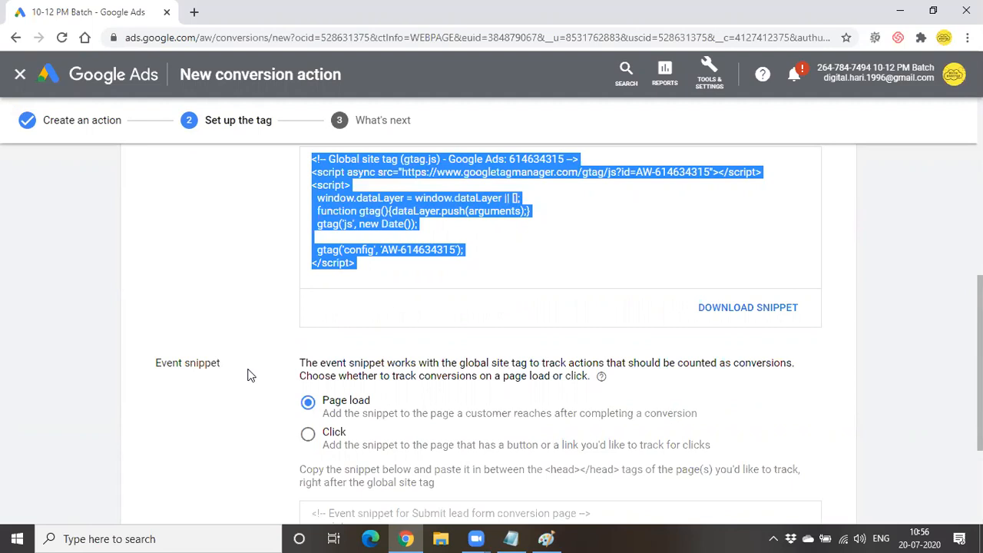
scroll(413, 424, "down", 2)
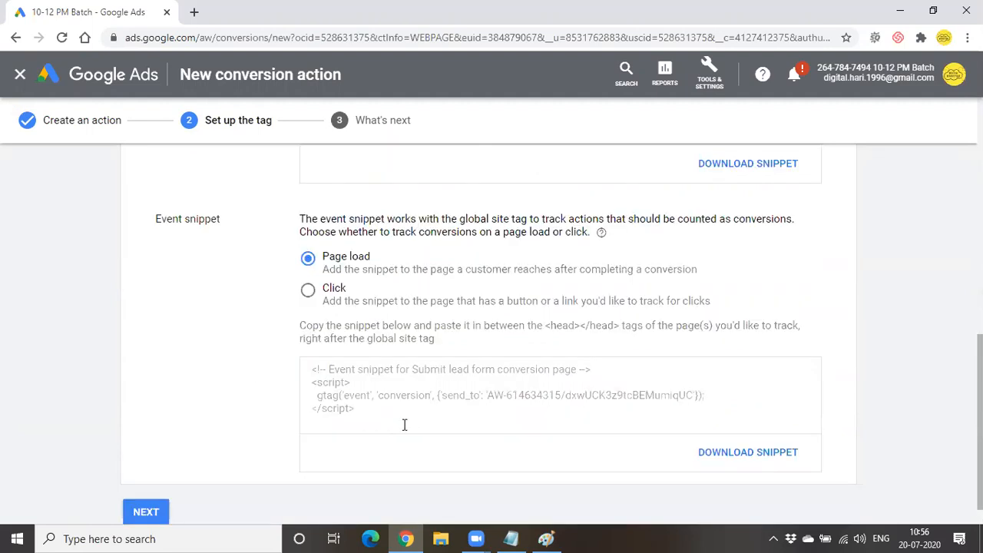
left_click_drag(310, 366, 397, 415)
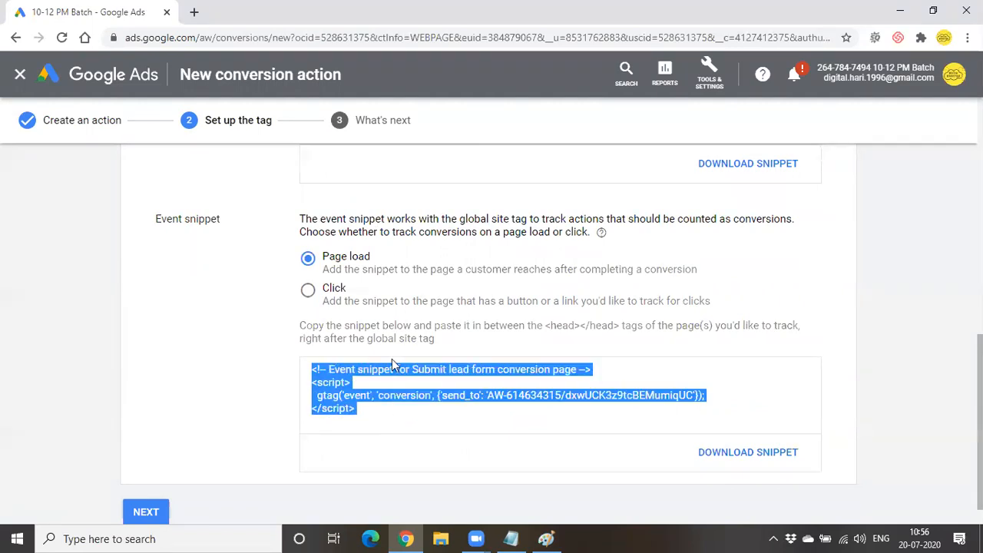
left_click_drag(382, 325, 682, 326)
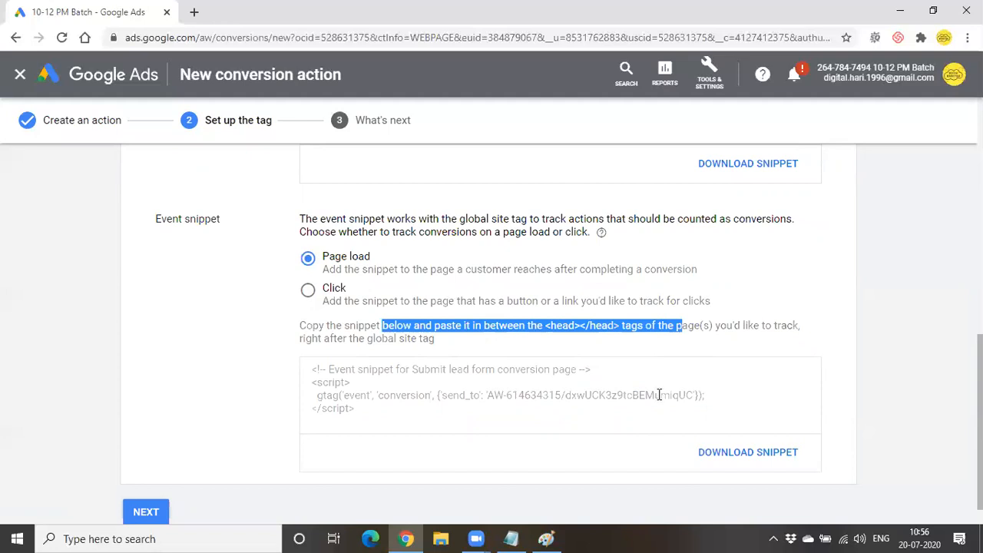
scroll(659, 394, "up", 4)
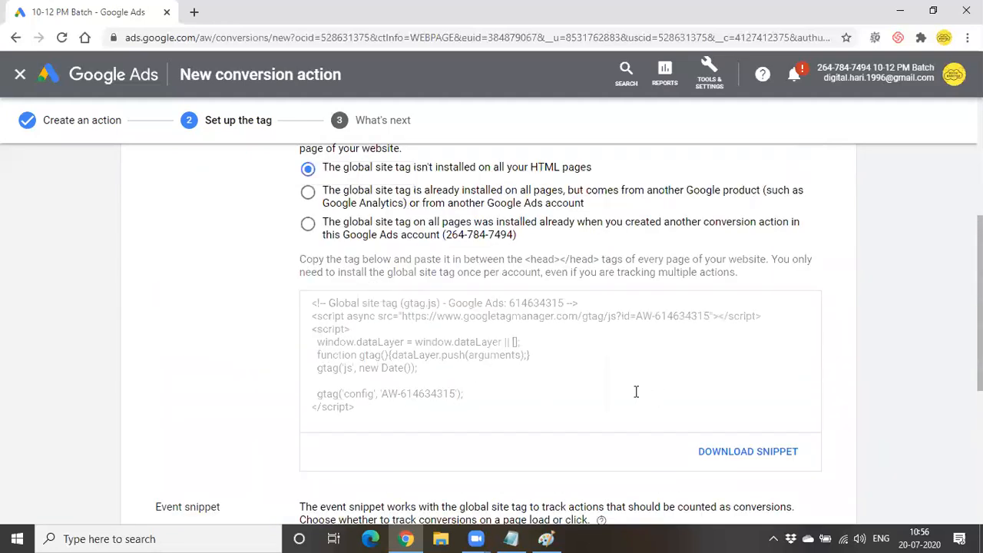
scroll(636, 392, "up", 1)
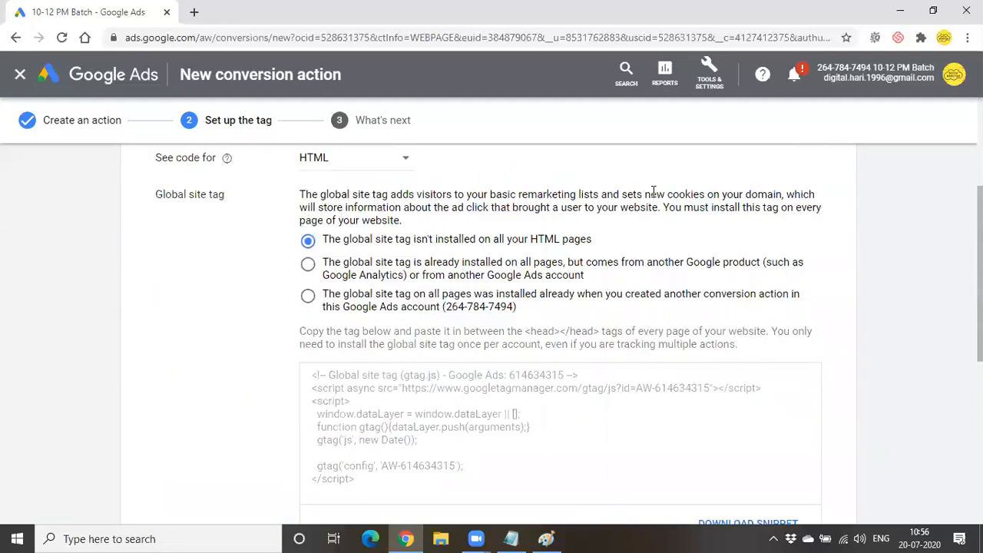
left_click_drag(652, 207, 658, 236)
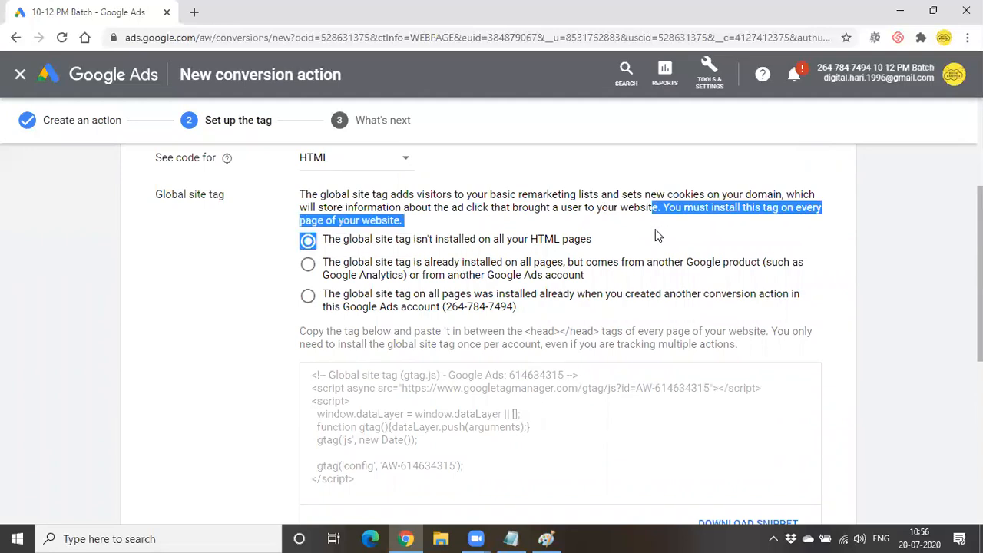
left_click(654, 247)
scroll(654, 248, "down", 1)
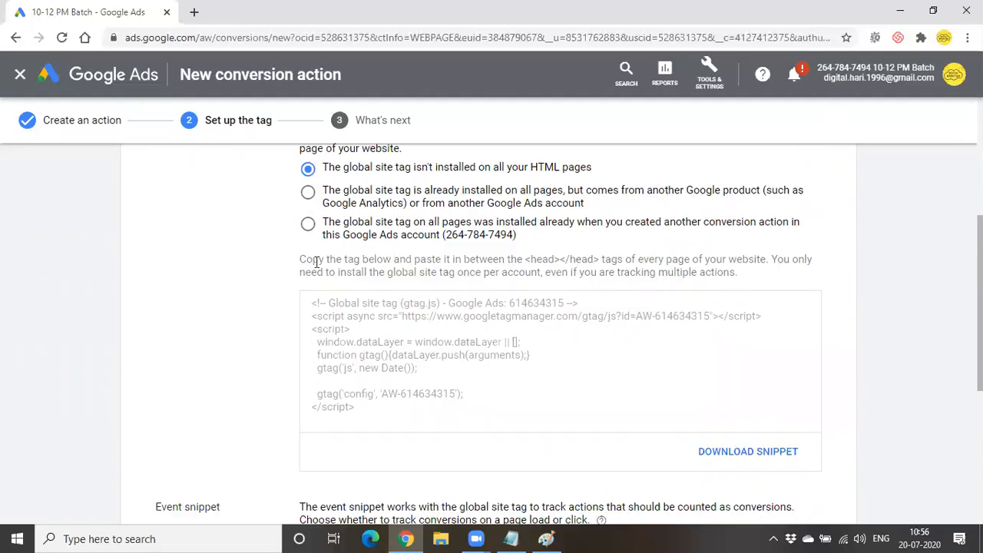
left_click_drag(306, 310, 437, 380)
key("ctrl+a")
scroll(445, 390, "down", 2)
left_click(408, 267)
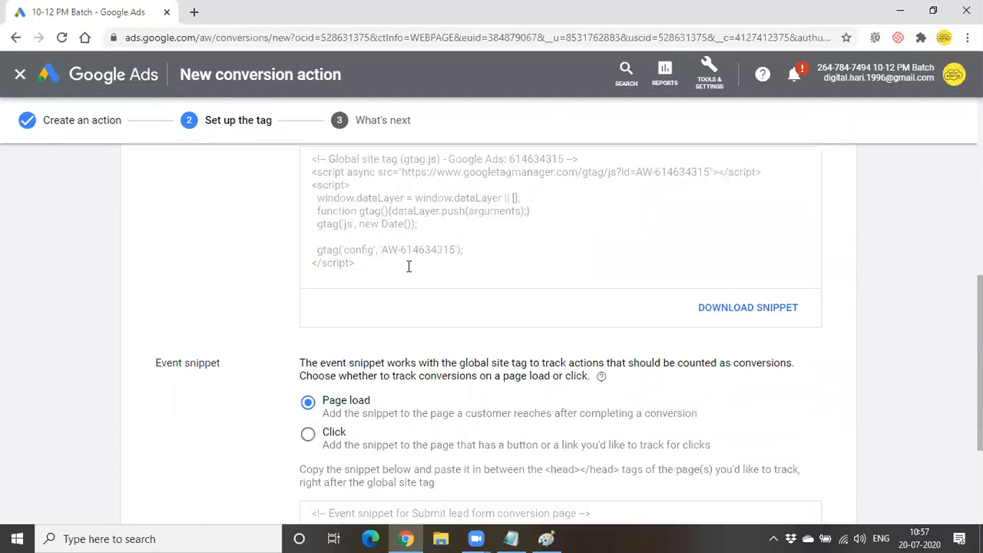
scroll(414, 299, "down", 2)
scroll(417, 304, "down", 1)
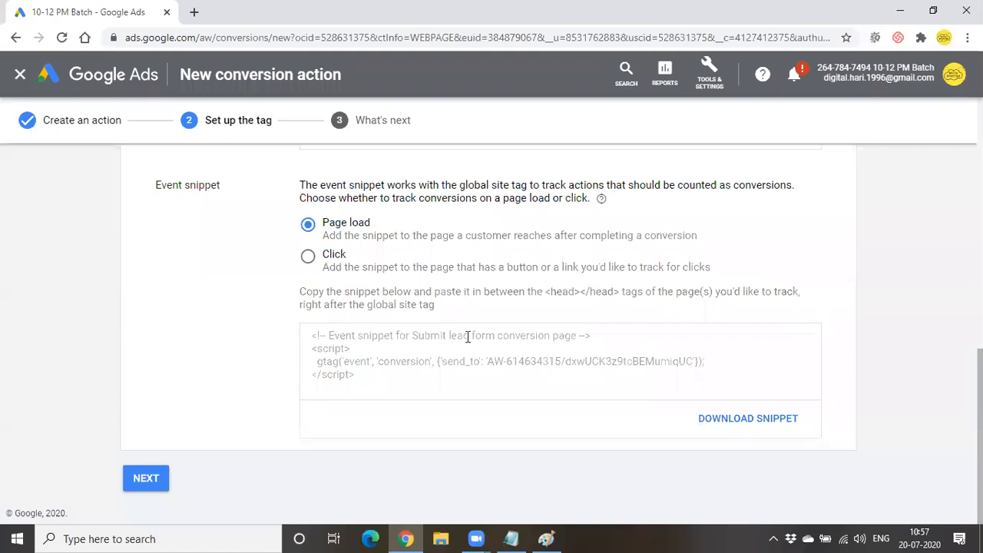
- Advance to What's next and highlight the confirmation that Submit lead form is set up
left_click(143, 481)
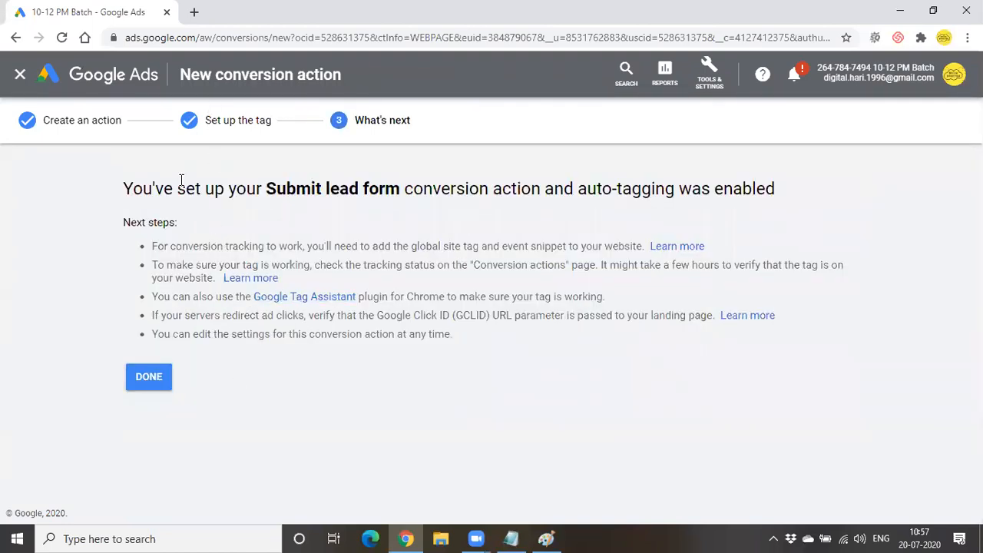
left_click_drag(180, 189, 560, 191)
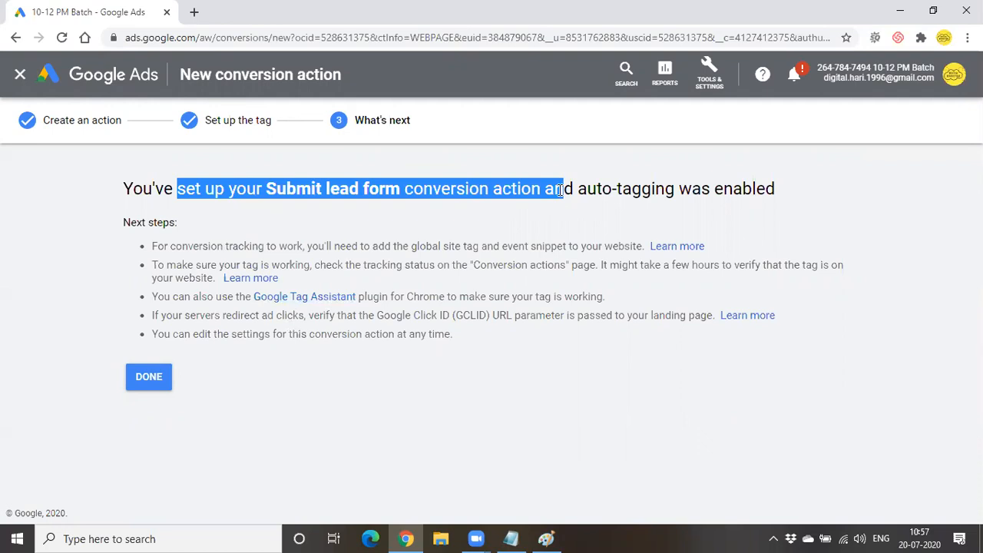
- Finish setup, tick the Submit lead form row in Conversion actions, and check its Edit options unchanged
left_click(150, 376)
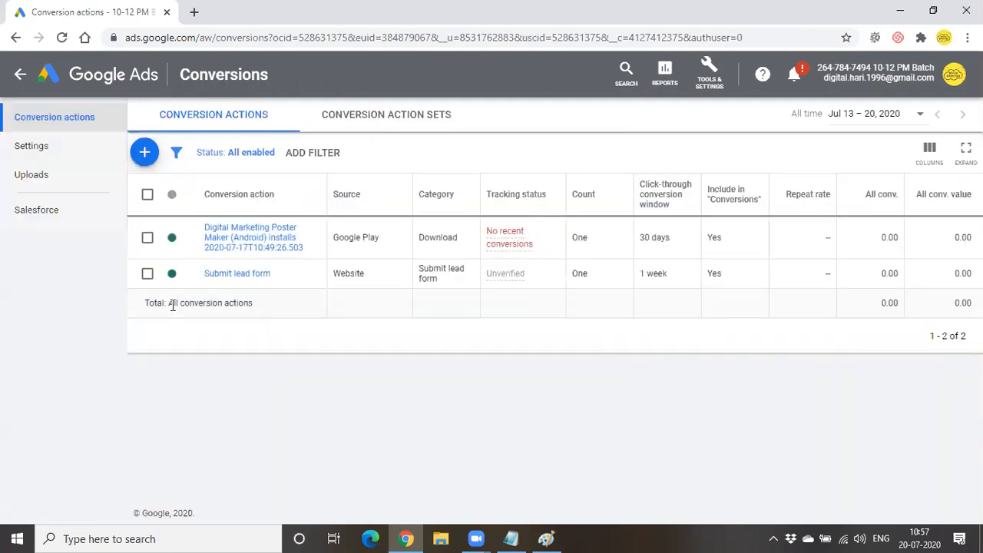
left_click(147, 274)
left_click(240, 152)
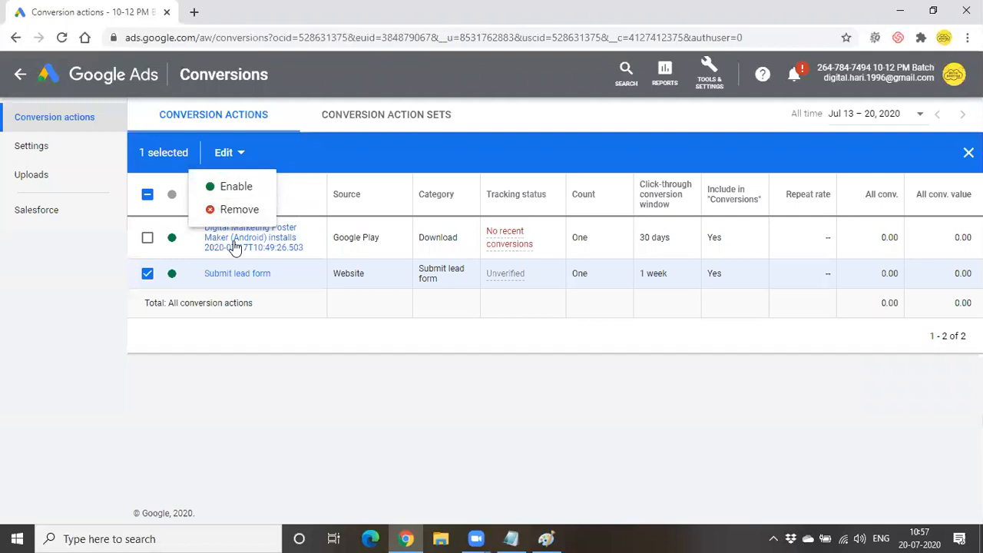
left_click(222, 357)
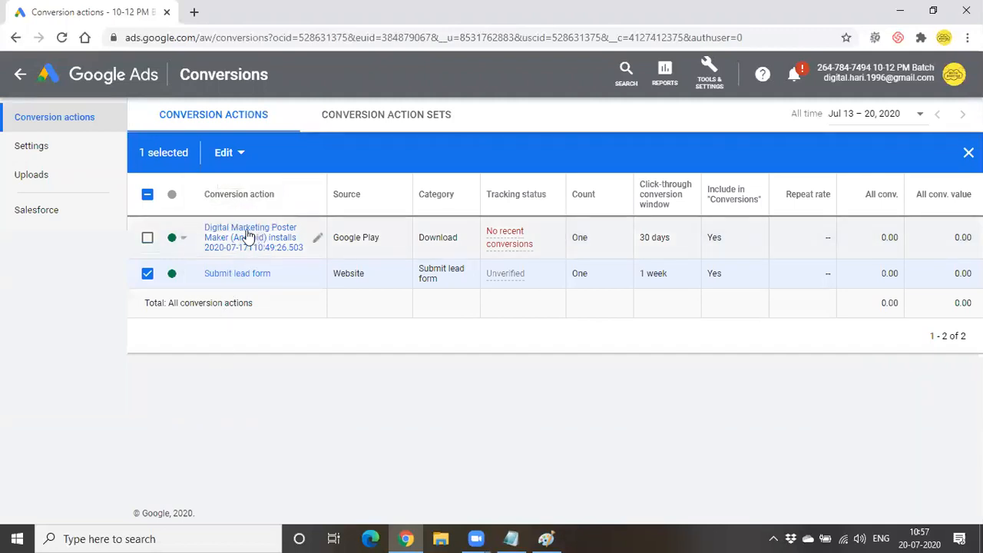
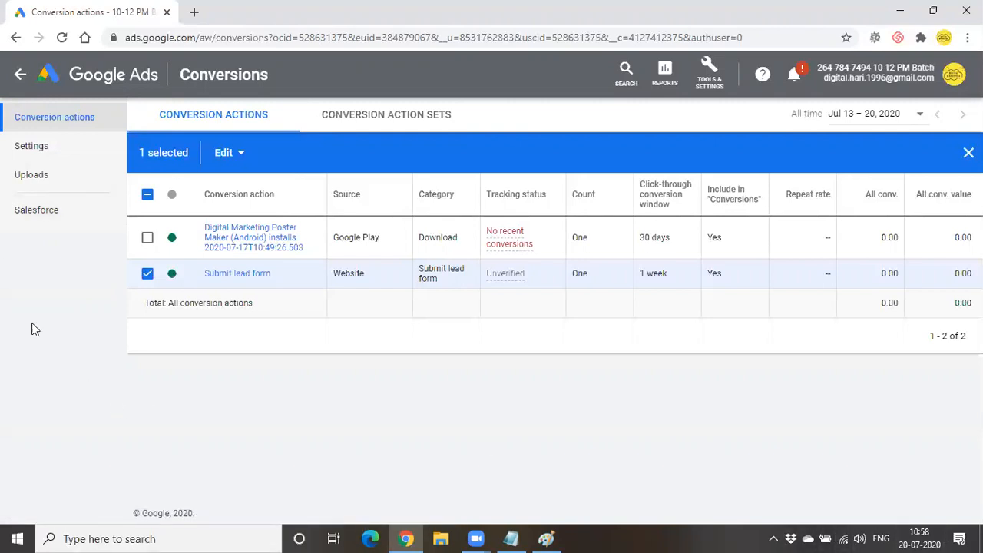
- Go back from the Conversions page to the All campaigns overview
left_click(22, 75)
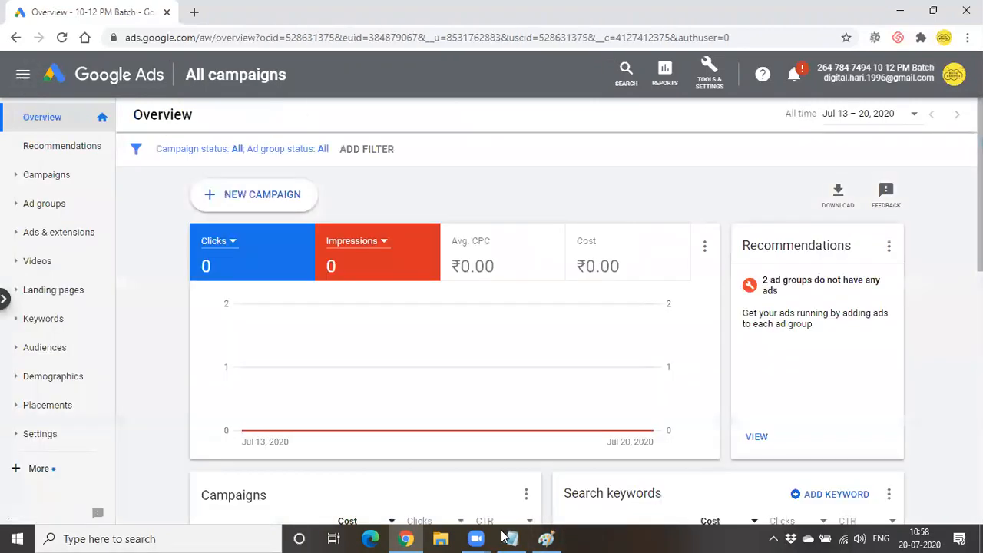
- Delete the conversion notes block under the topic list and write 'mobile devices' instead
left_click(507, 537)
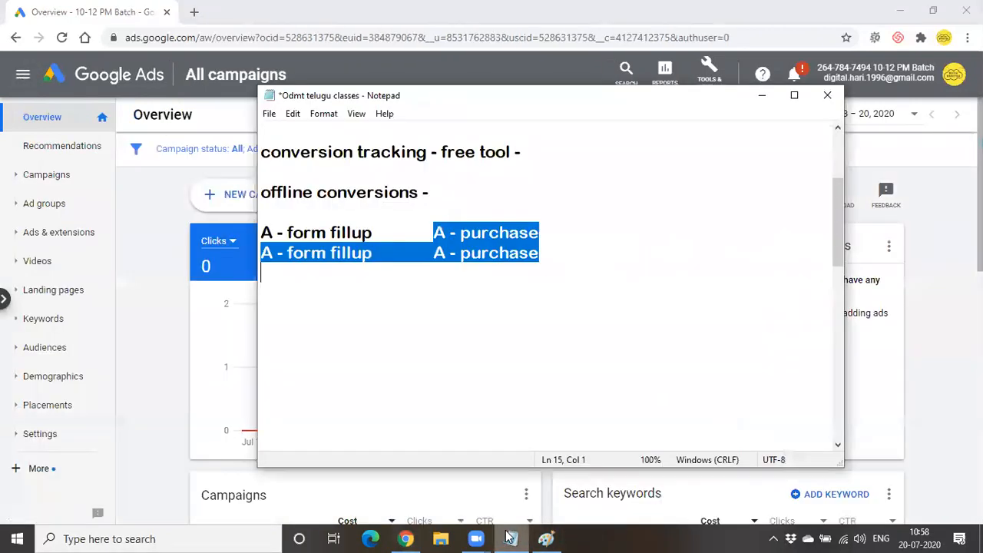
scroll(272, 256, "up", 3)
left_click_drag(262, 254, 585, 424)
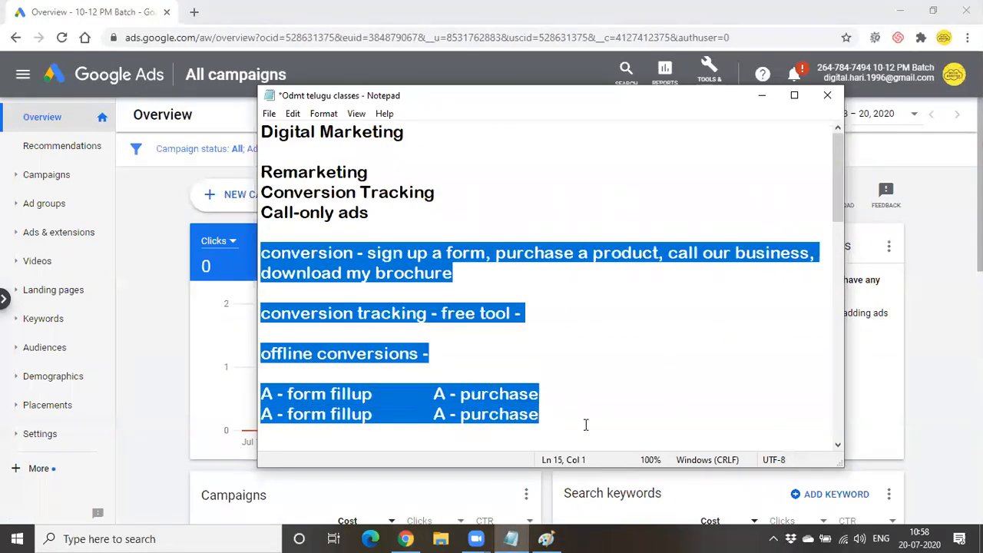
key("Delete")
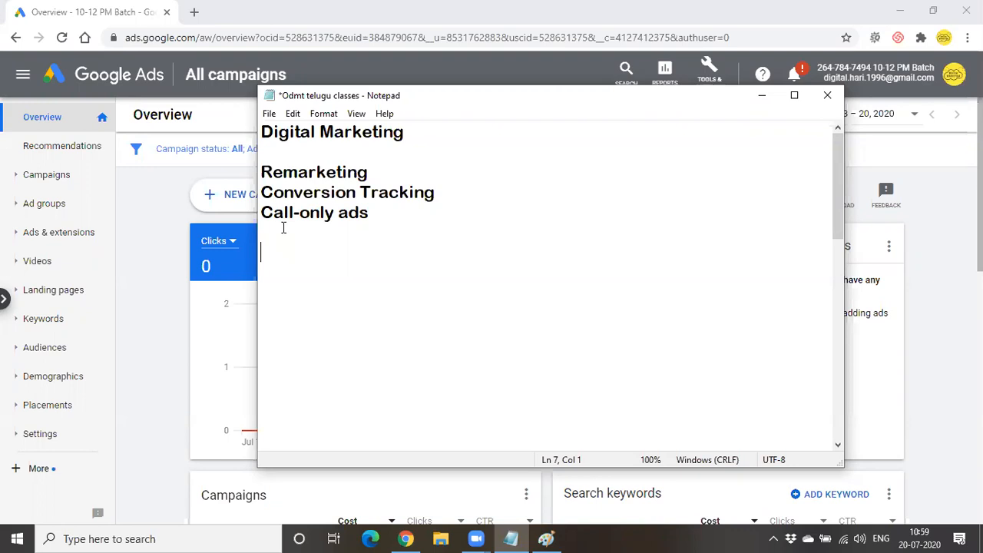
type("mobil")
type("r")
key("BackSpace")
key("BackSpace")
type("e devices")
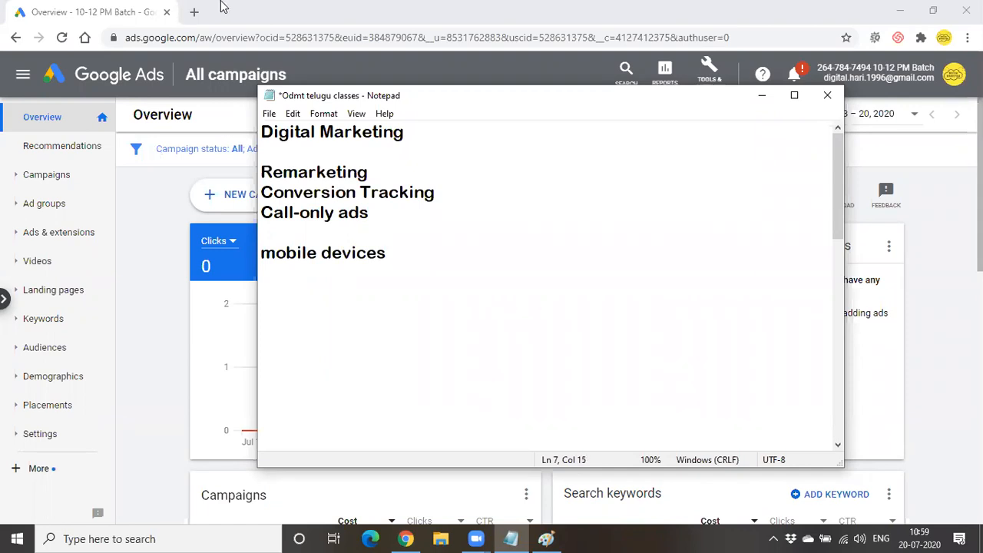
- Add 'cpc' below 'mobile devices', then 'search network' after a blank line
left_click(195, 12)
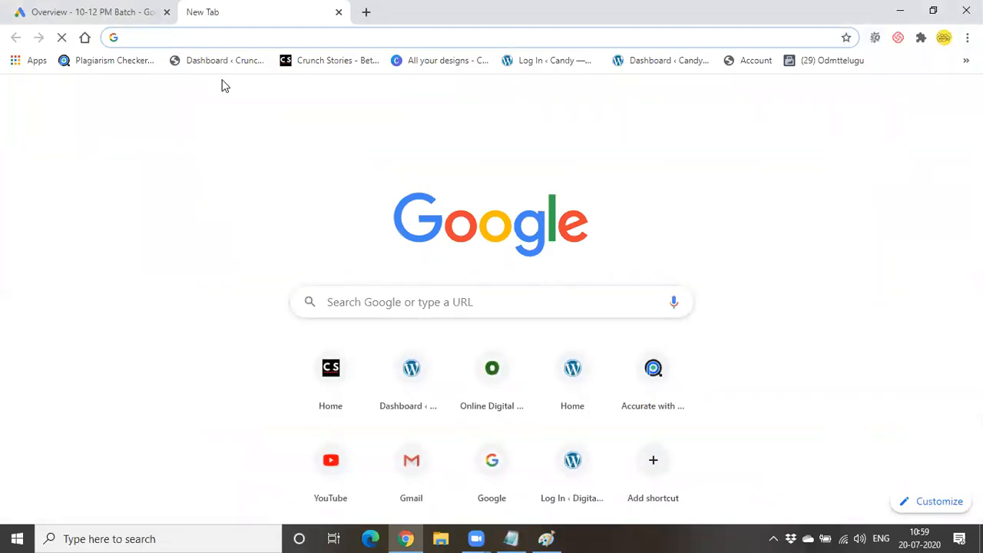
left_click(134, 9)
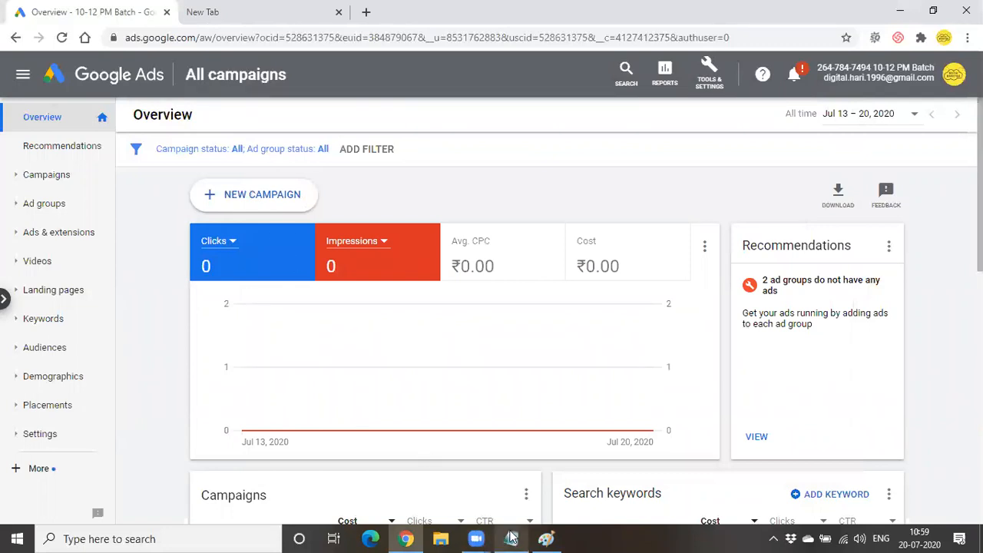
mouse_move(510, 538)
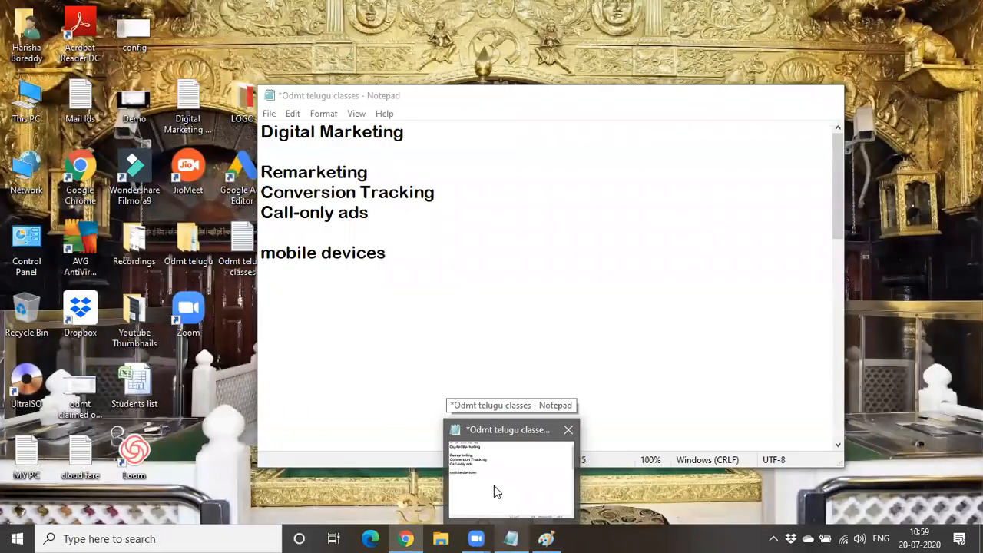
left_click(497, 487)
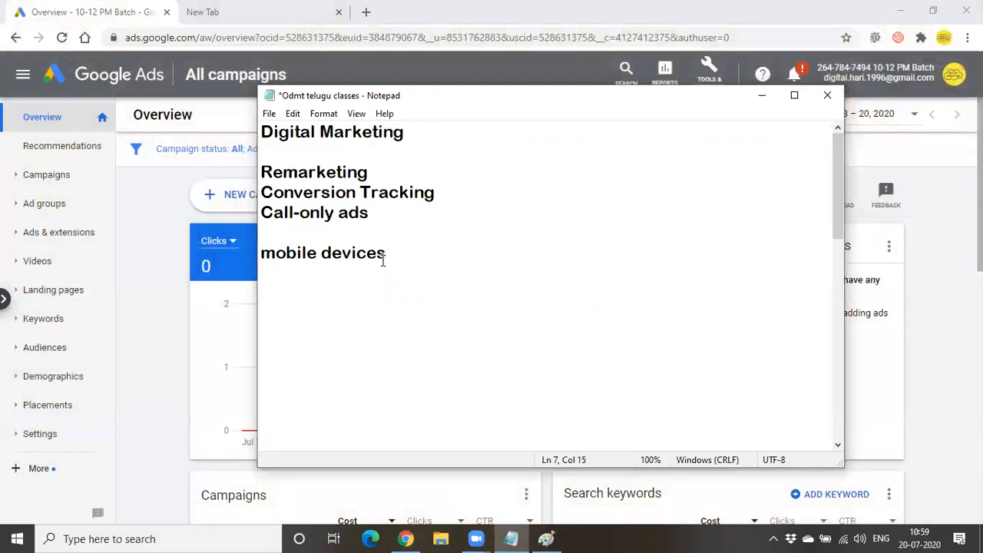
key("Return")
type("cpv")
key("BackSpace")
type("c")
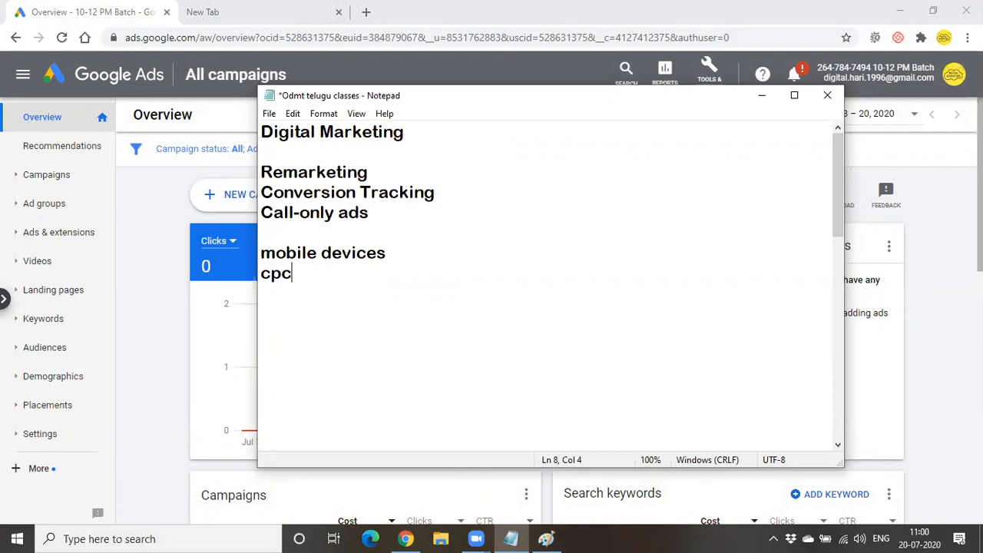
key("Return")
key("Return")
type("search networ")
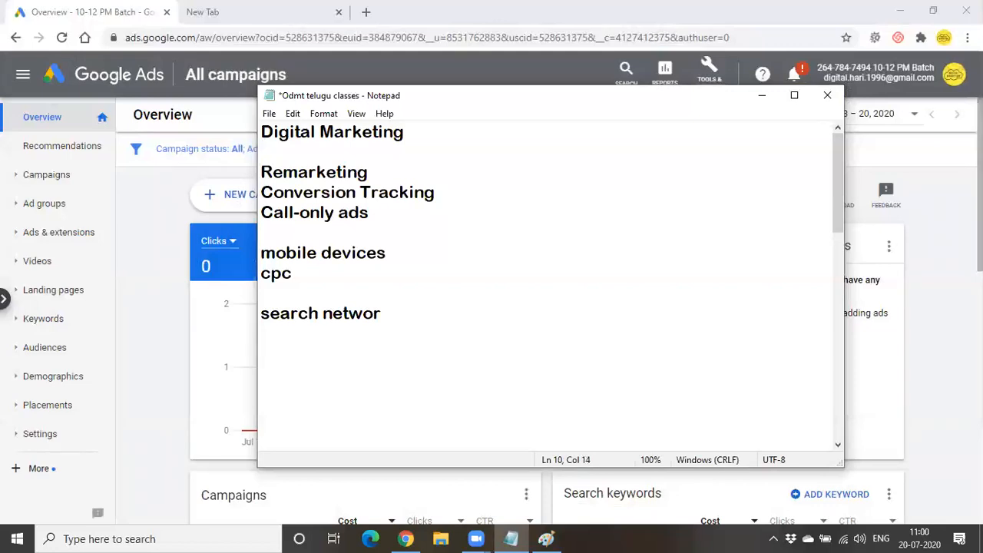
type("k")
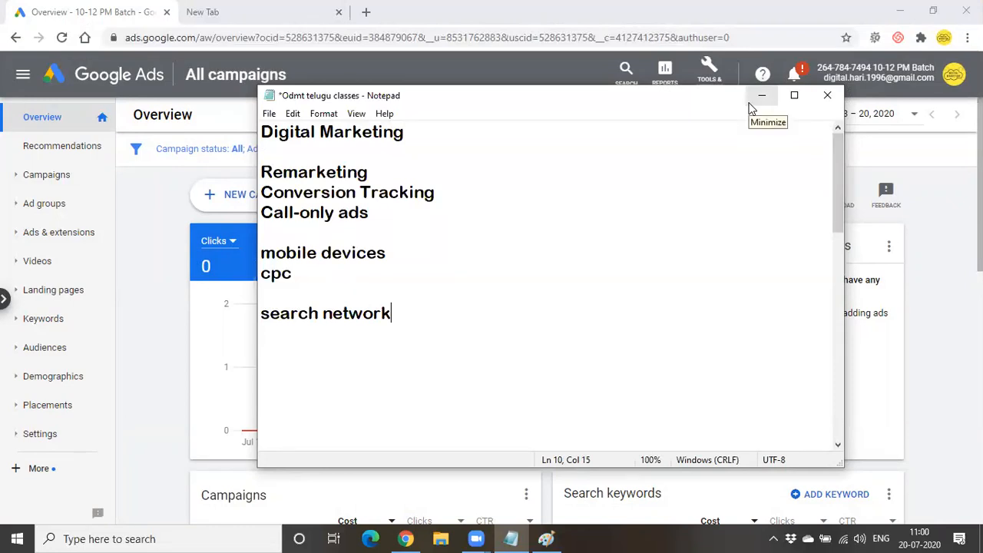
- Start a new Search campaign without a goal
left_click(751, 97)
left_click(256, 197)
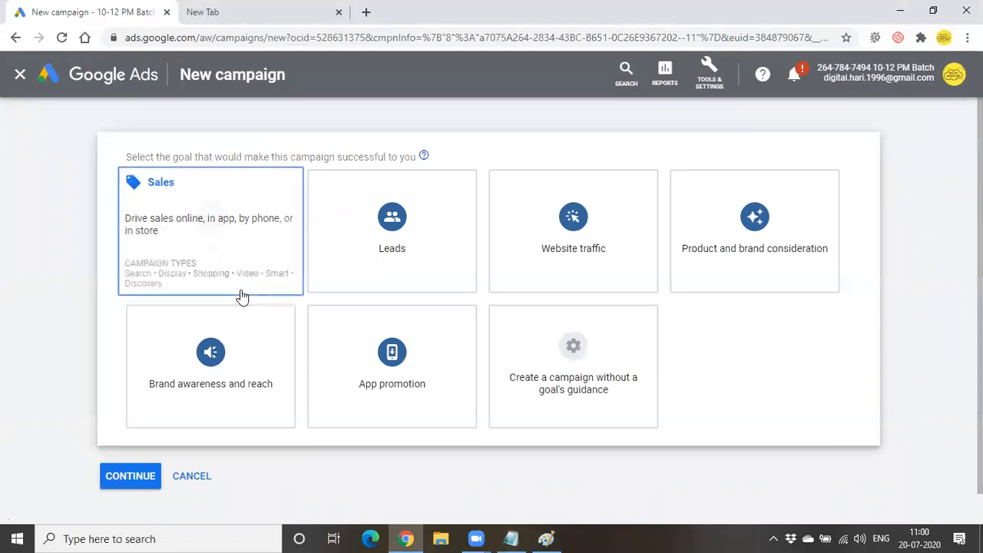
left_click(556, 384)
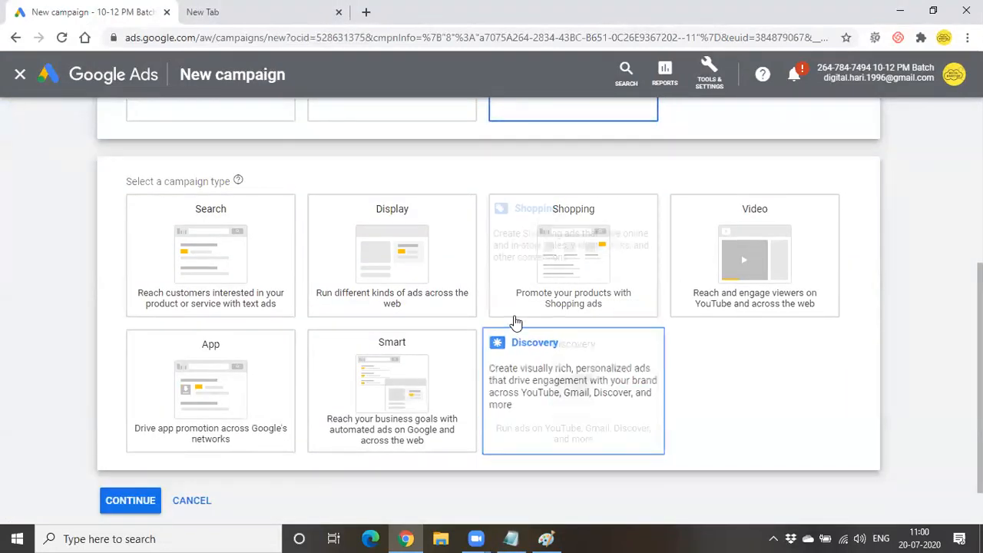
left_click(212, 255)
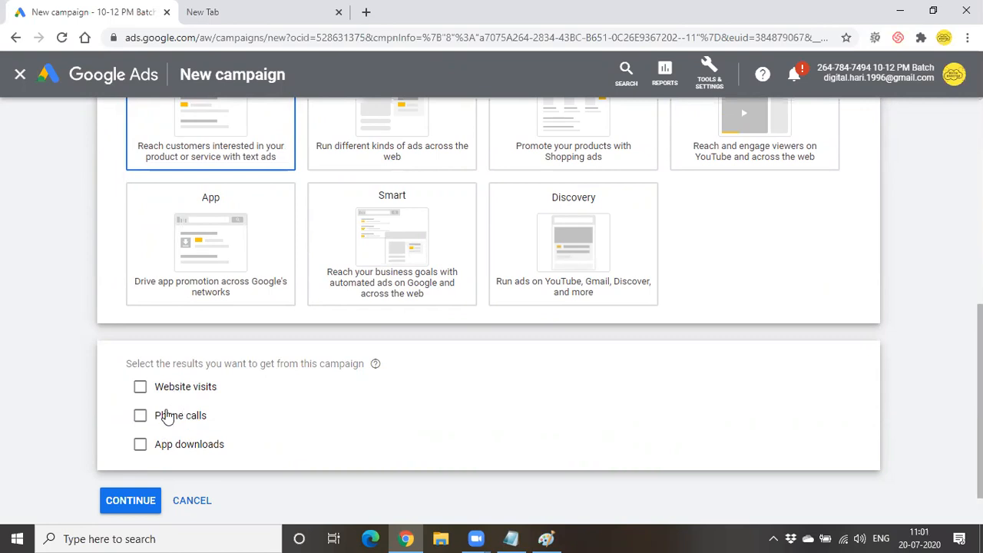
- Aim the campaign at phone calls with the business number set to India
left_click(167, 422)
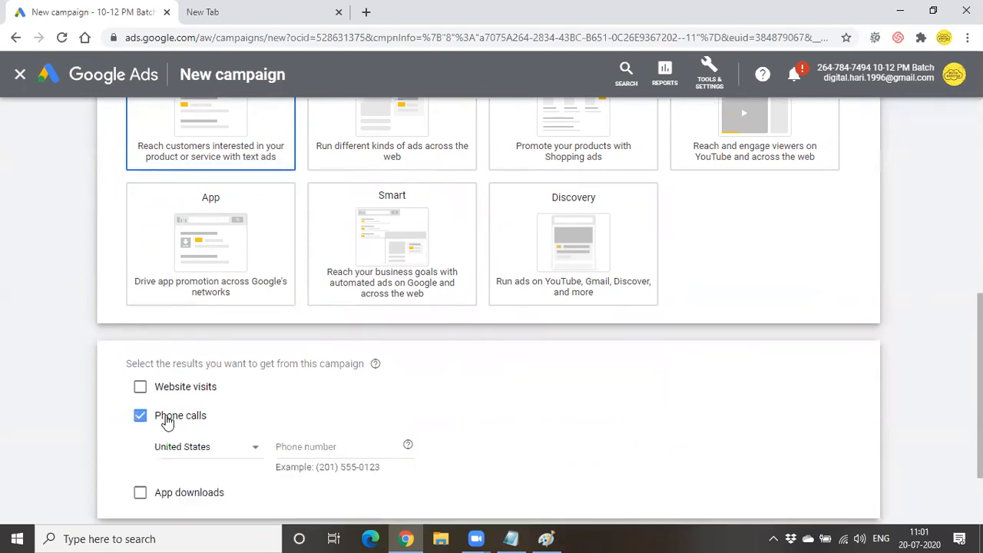
left_click(308, 449)
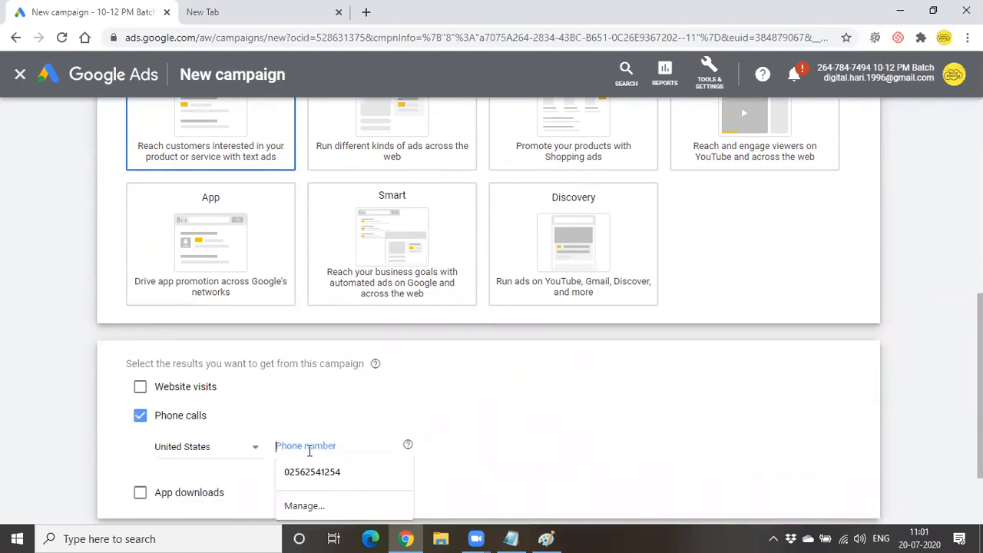
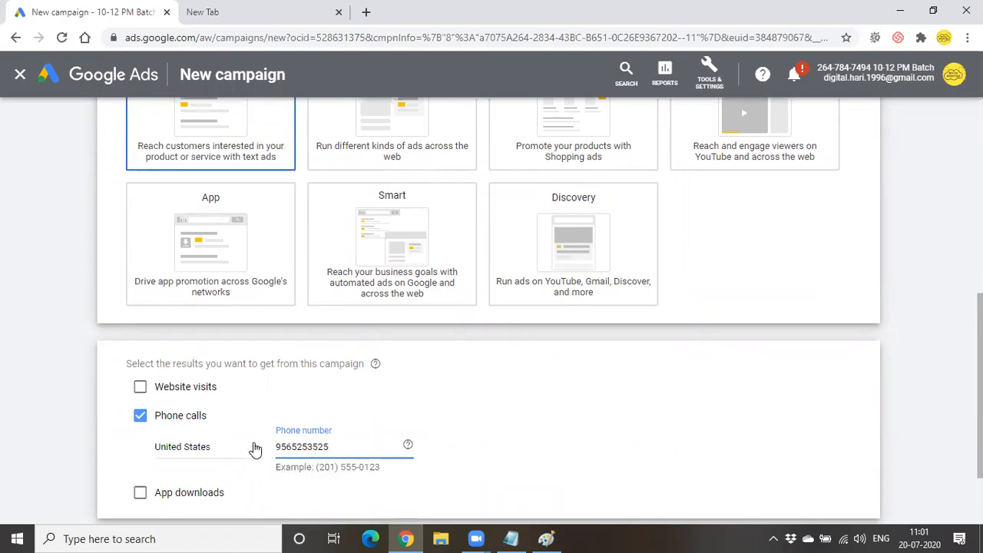
left_click(254, 448)
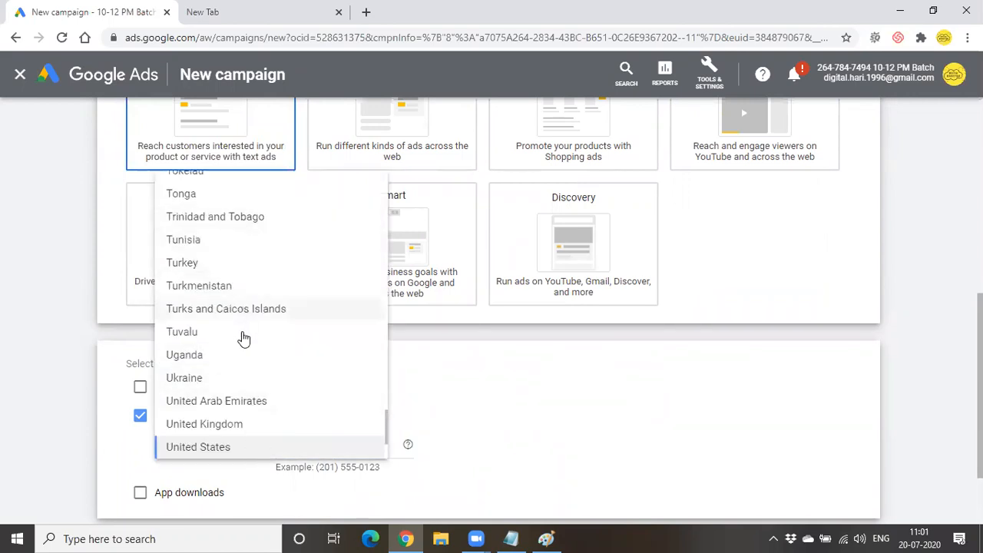
scroll(243, 338, "up", 6)
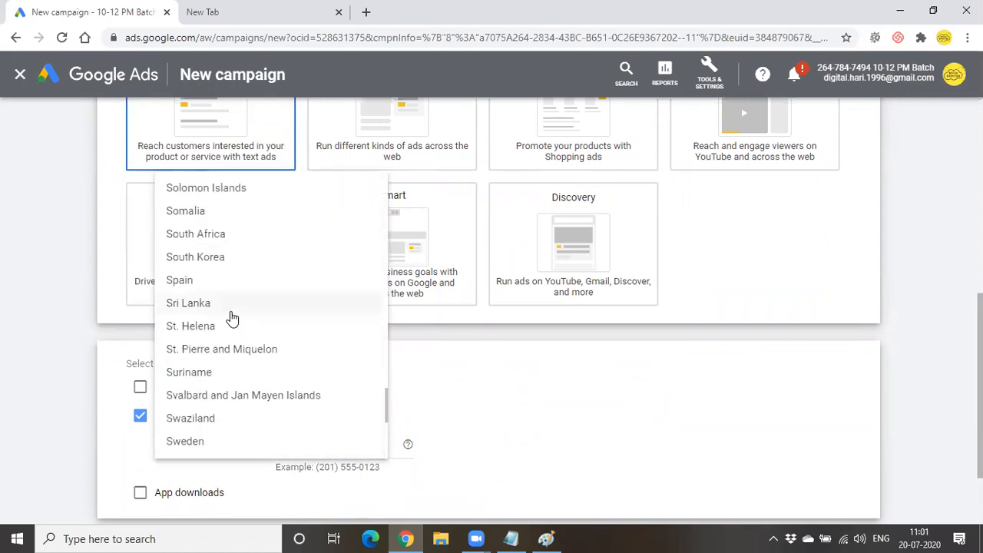
scroll(232, 319, "up", 20)
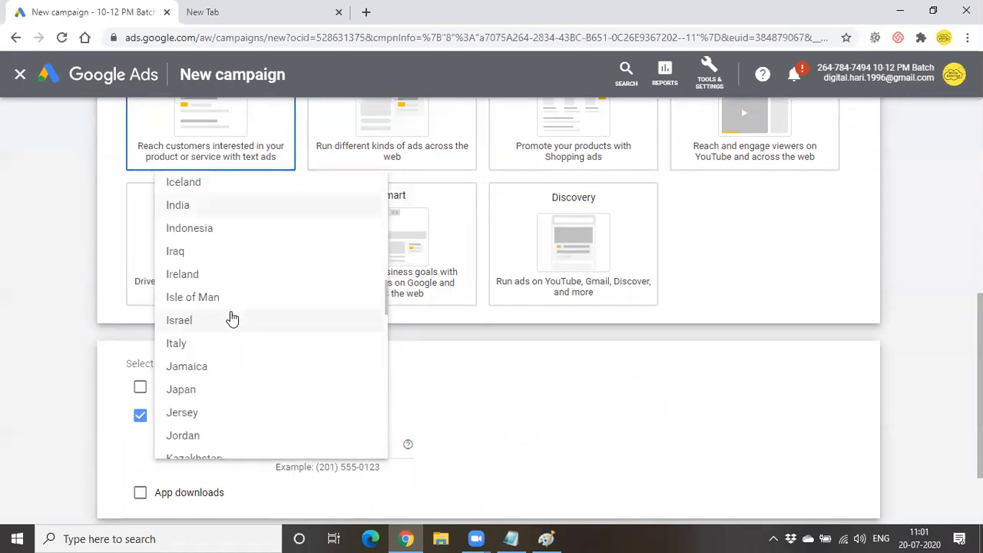
left_click(242, 210)
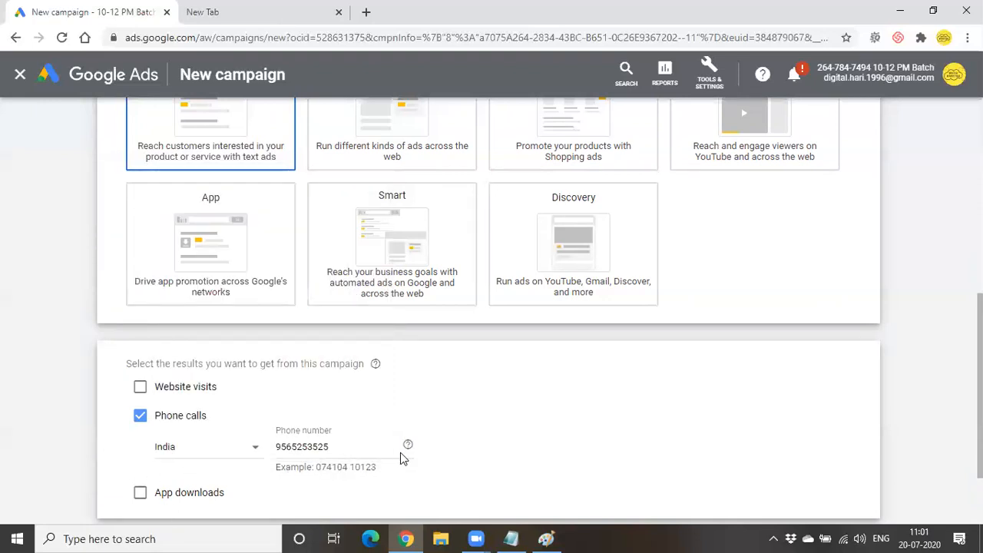
scroll(356, 452, "down", 2)
left_click(151, 447)
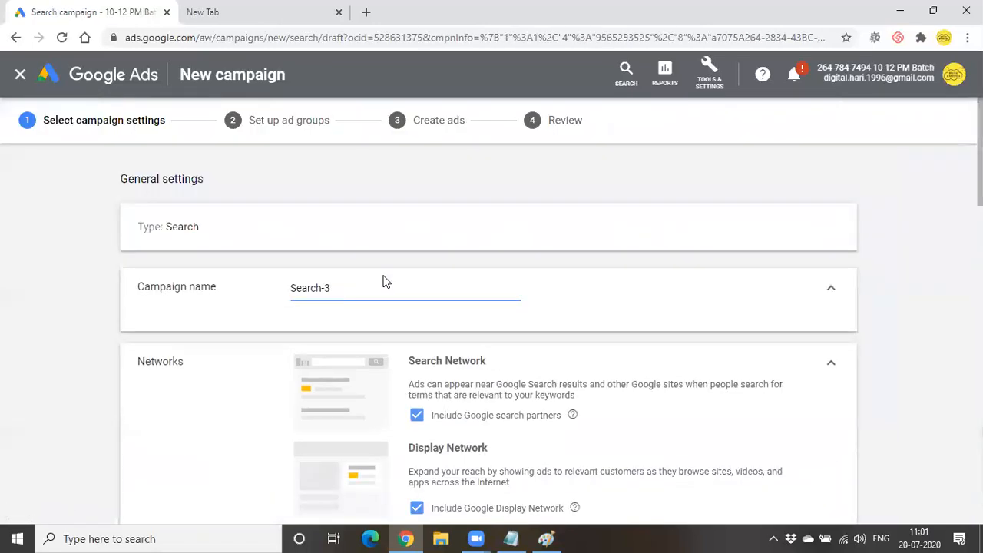
- Name the campaign 'Call only ads', drop the Display Network, and target India only
key("BackSpace")
key("BackSpace")
key("BackSpace")
key("BackSpace")
key("BackSpace")
key("BackSpace")
key("BackSpace")
key("BackSpace")
type("Call only ads")
scroll(385, 285, "down", 2)
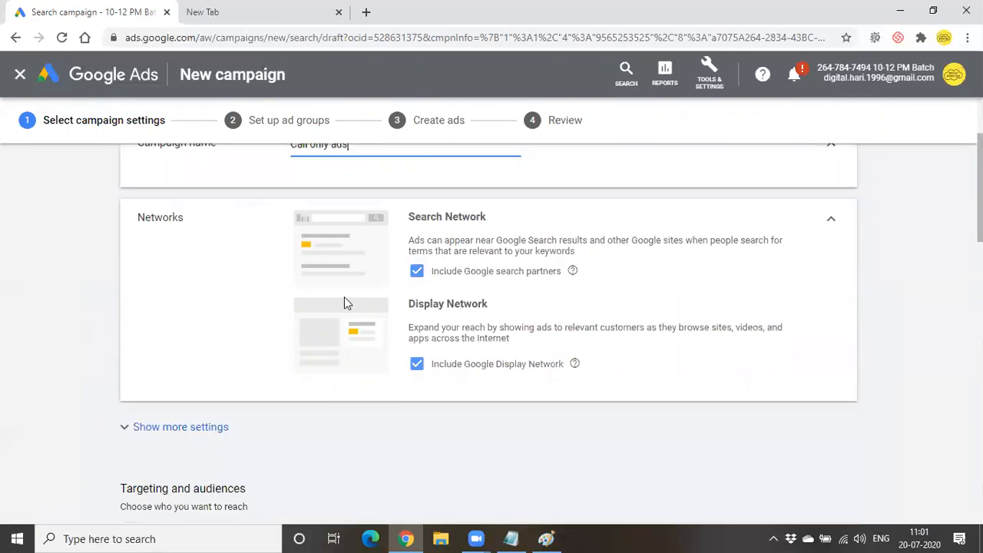
left_click(416, 364)
scroll(421, 376, "down", 4)
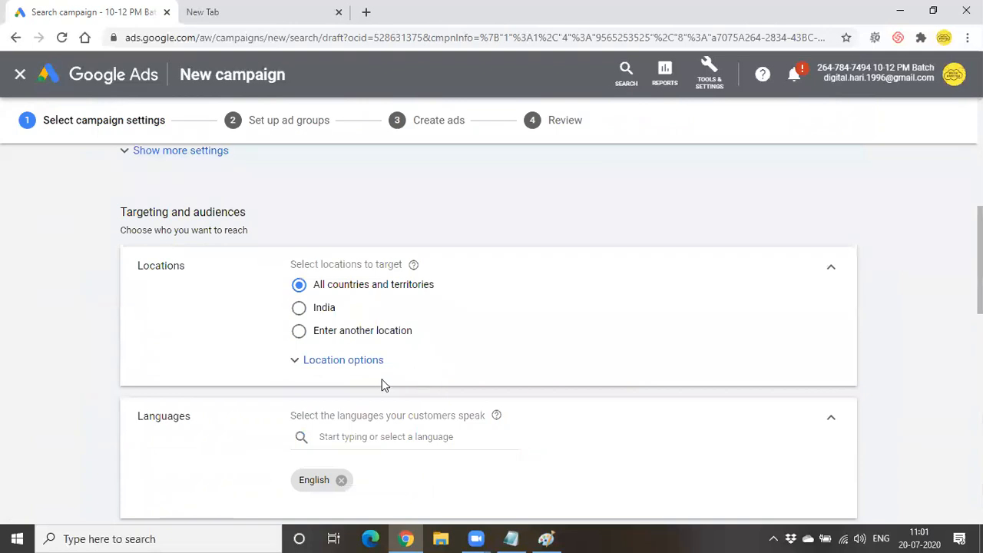
left_click(300, 313)
- Set the campaign's daily budget to 200
scroll(300, 318, "up", 3)
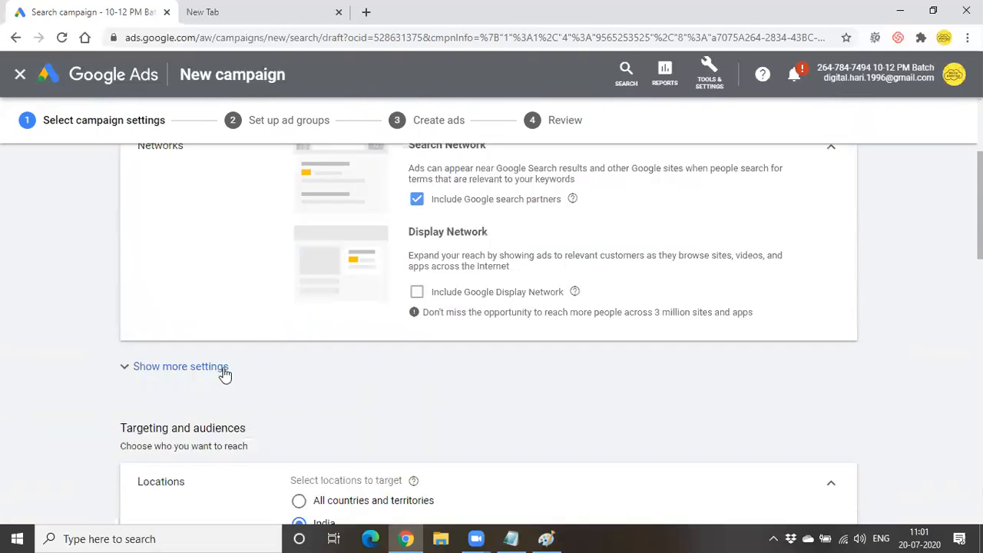
left_click(187, 376)
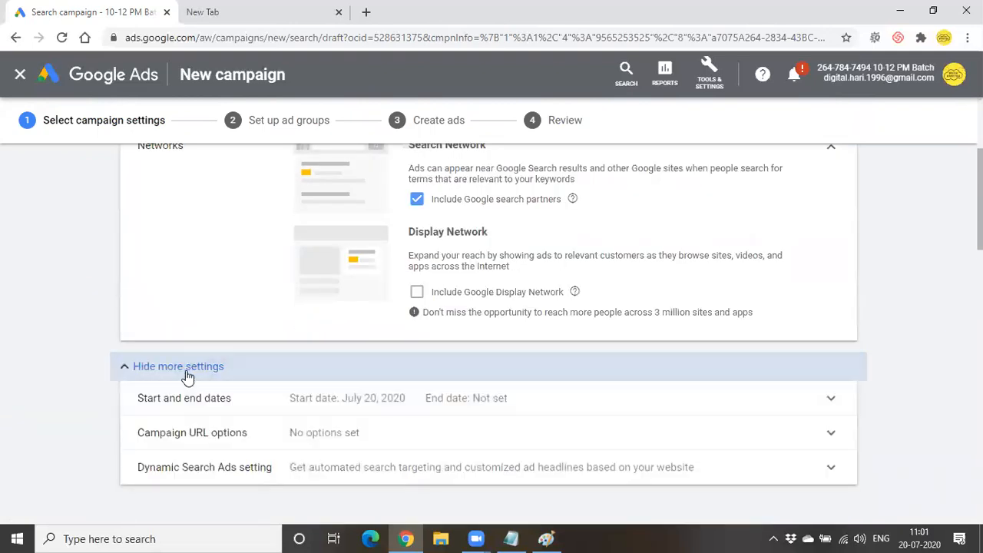
left_click(187, 376)
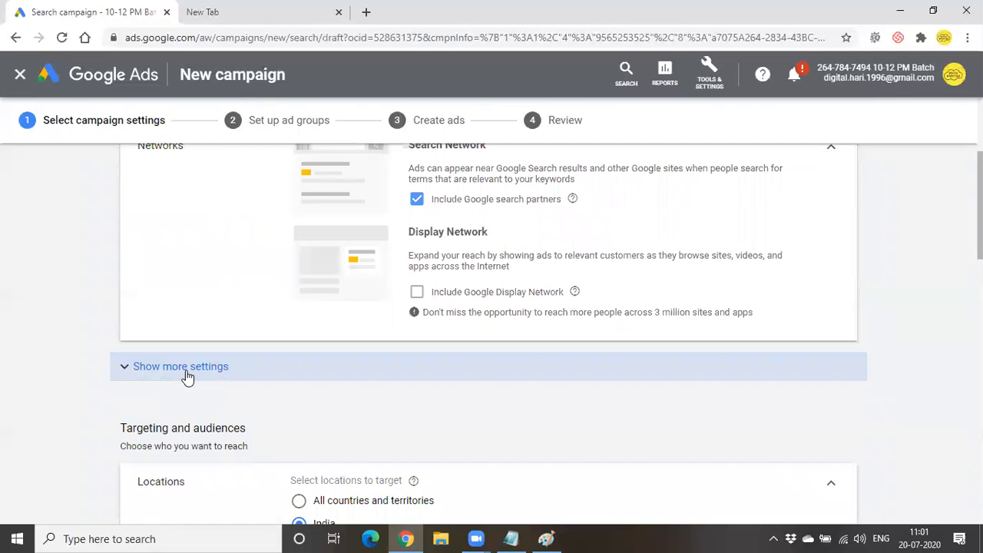
scroll(329, 453, "down", 5)
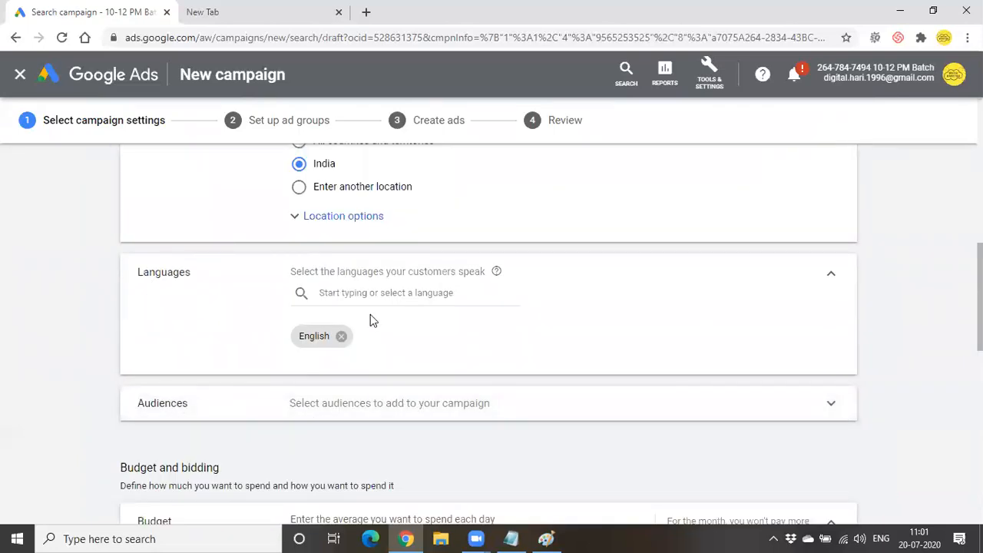
scroll(400, 391, "down", 3)
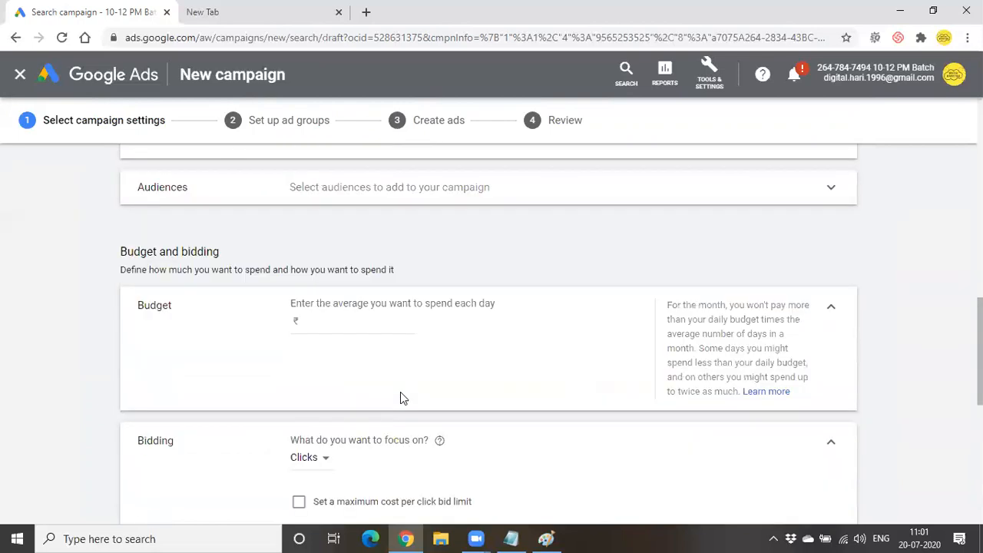
left_click(364, 325)
type("200")
- Switch bidding to selecting a bid strategy directly and reveal more settings
scroll(321, 341, "down", 3)
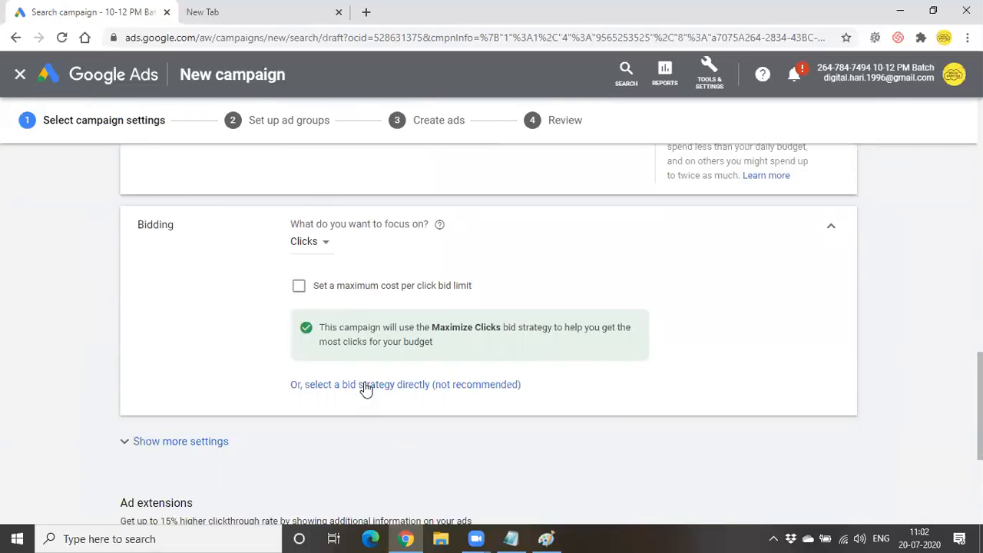
left_click(362, 384)
scroll(392, 369, "down", 4)
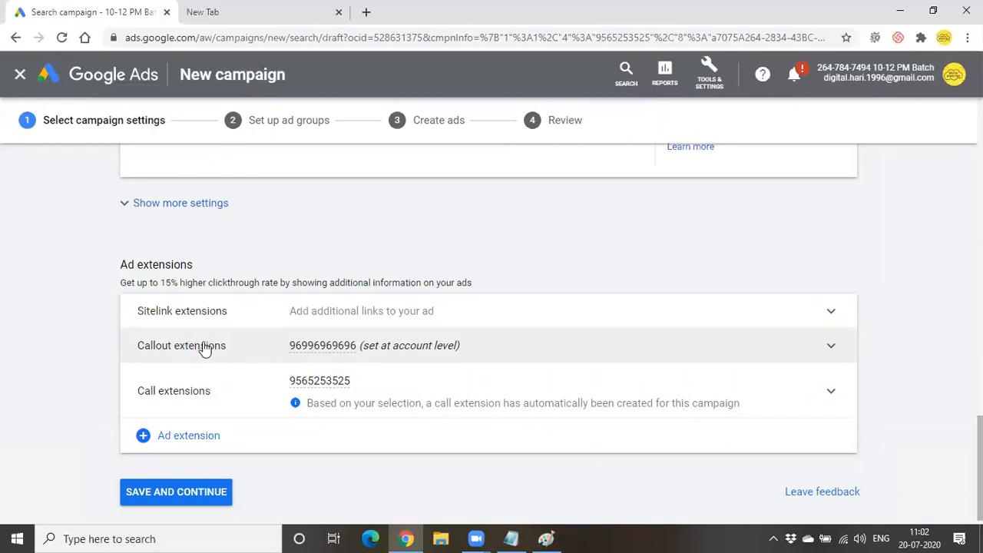
left_click(172, 198)
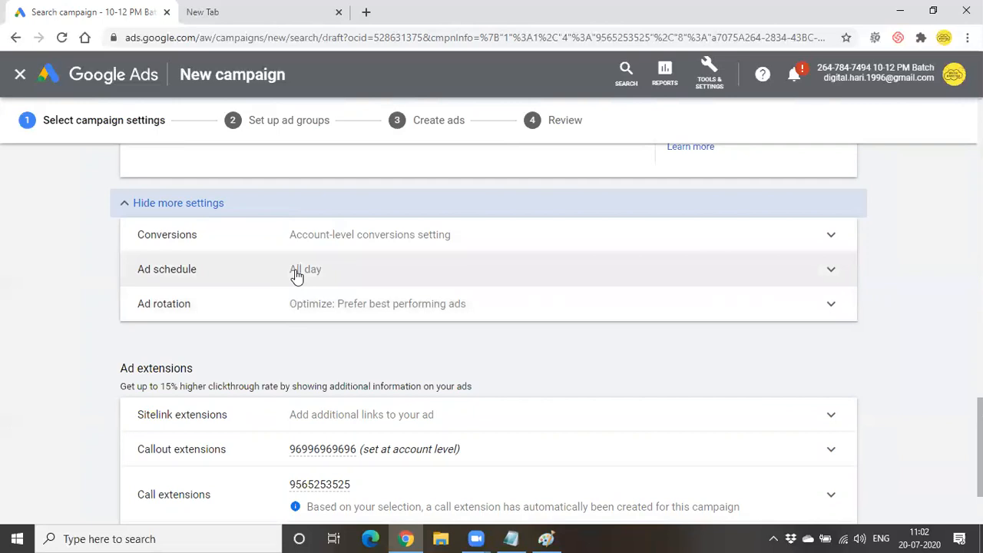
- Review the ad schedule options, then save the campaign settings and continue
left_click(296, 274)
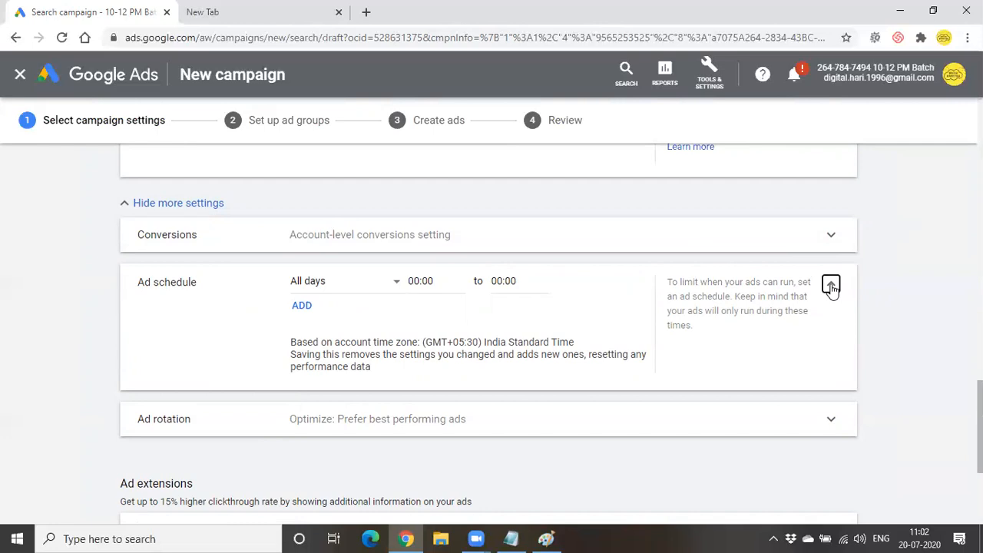
left_click(830, 285)
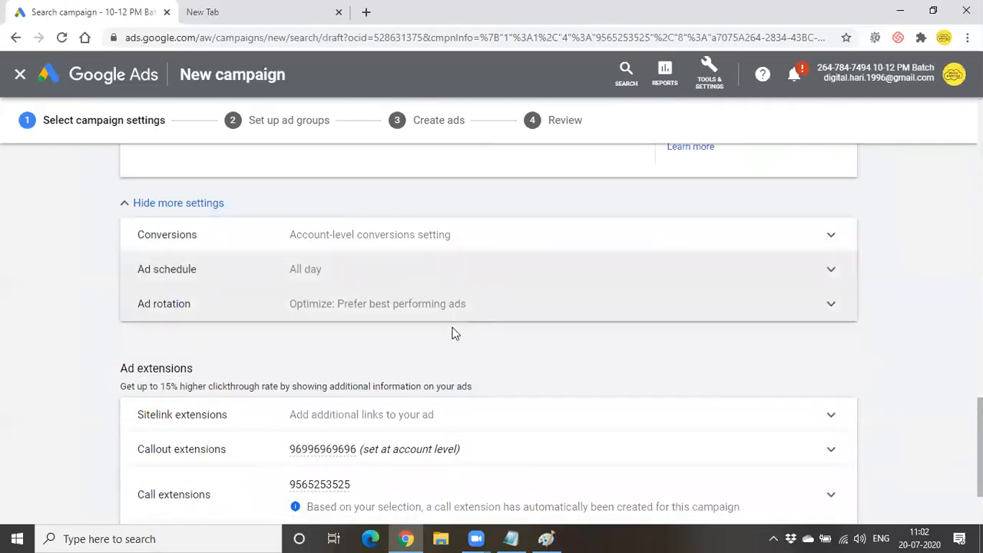
scroll(366, 273, "down", 2)
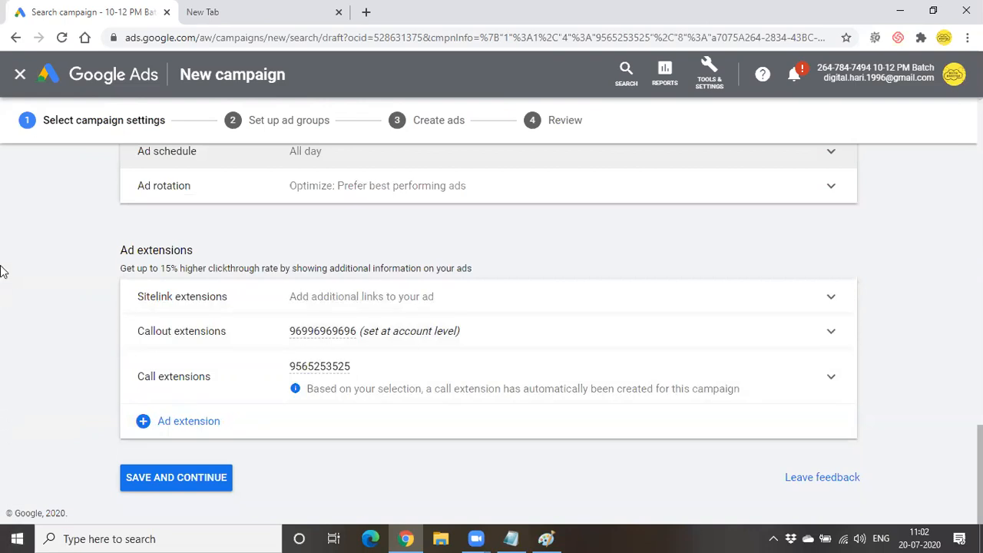
left_click(192, 478)
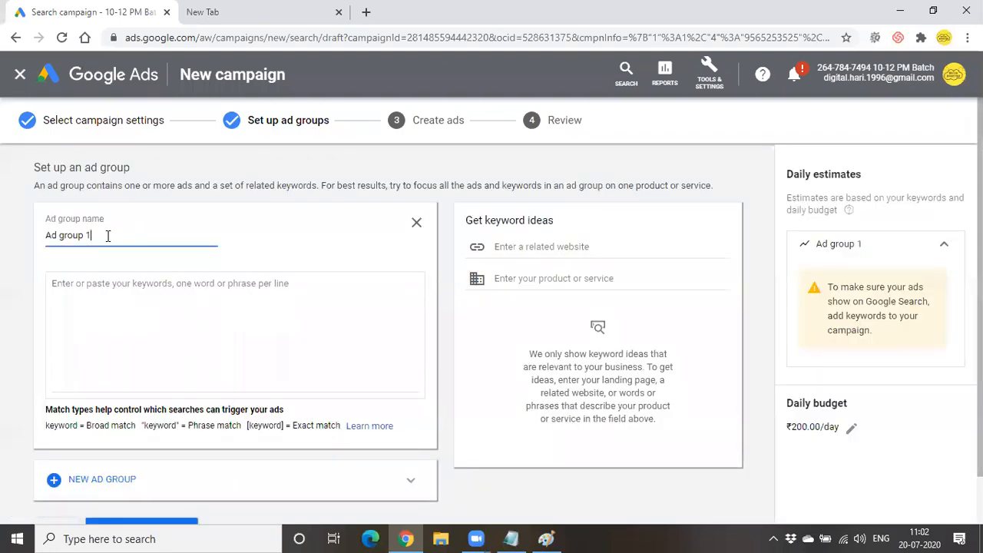
- Rename the ad group to 'Call' and skip keywords and ads to reach Review
key("BackSpace")
key("BackSpace")
key("BackSpace")
key("BackSpace")
key("BackSpace")
key("BackSpace")
key("BackSpace")
key("BackSpace")
key("BackSpace")
type("Call")
left_click(123, 292)
scroll(175, 307, "down", 1)
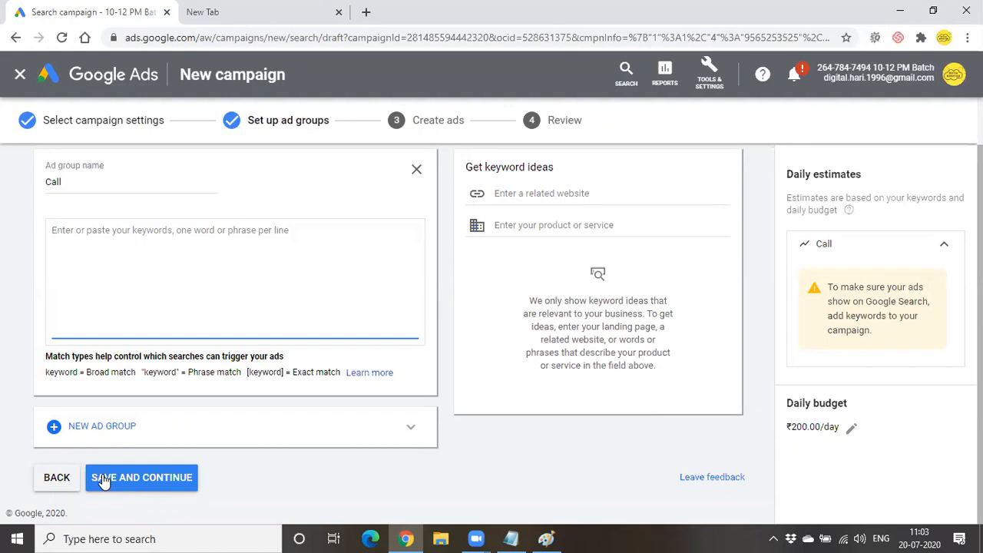
left_click(104, 478)
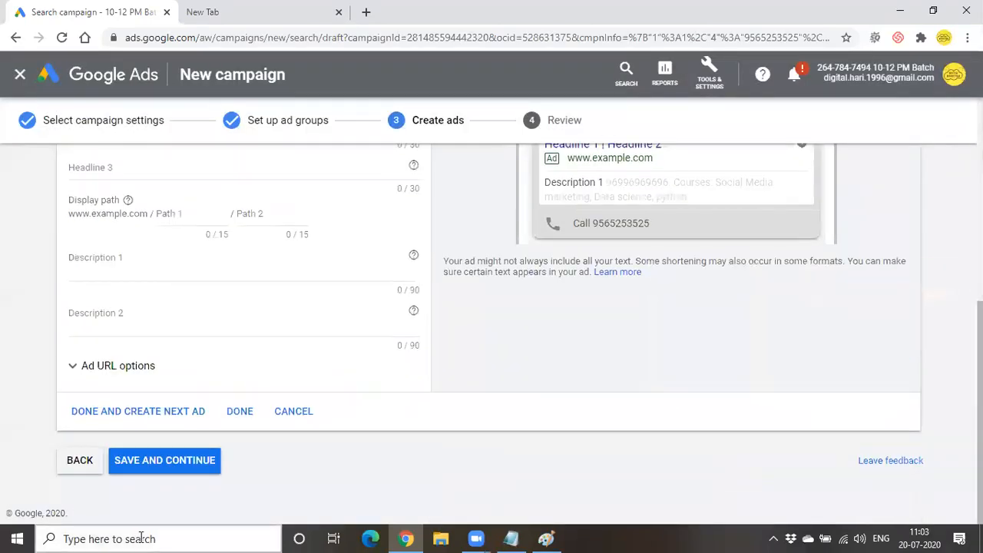
left_click(174, 464)
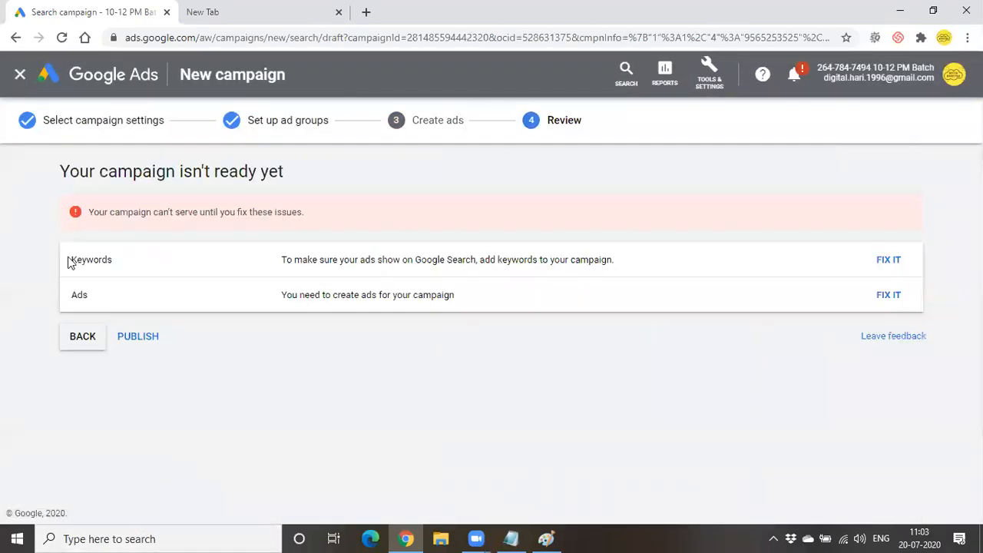
- Exit the unfinished 'Call only ads' draft back to the All campaigns list
left_click(91, 344)
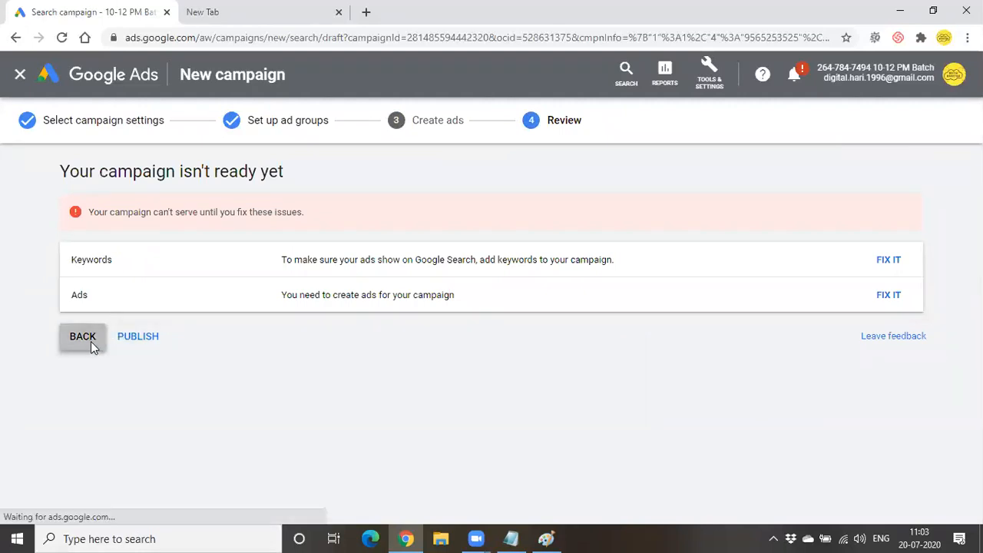
left_click(215, 393)
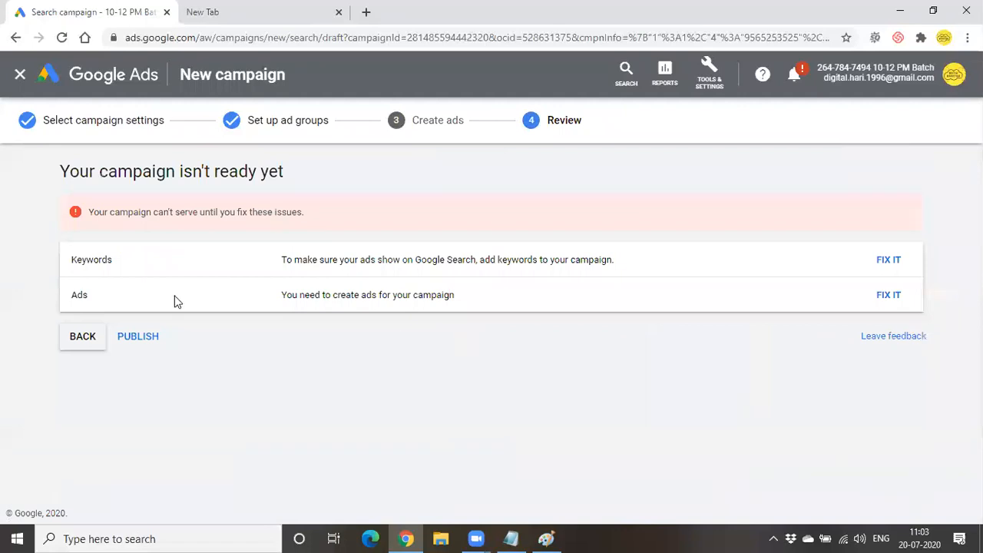
left_click(25, 73)
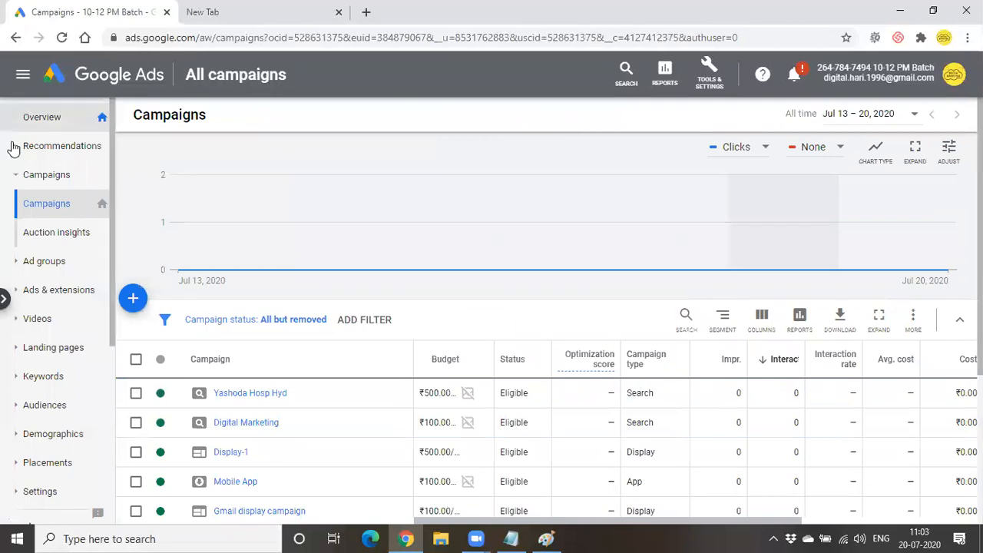
- Start a new Call extension from Ads & extensions > Extensions, checking desktop and mobile previews
left_click(43, 288)
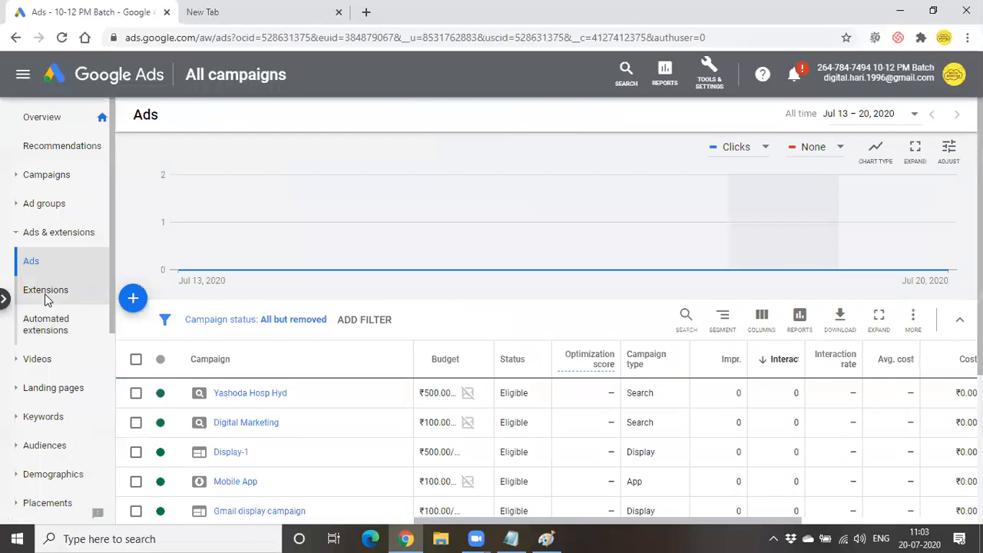
left_click(44, 298)
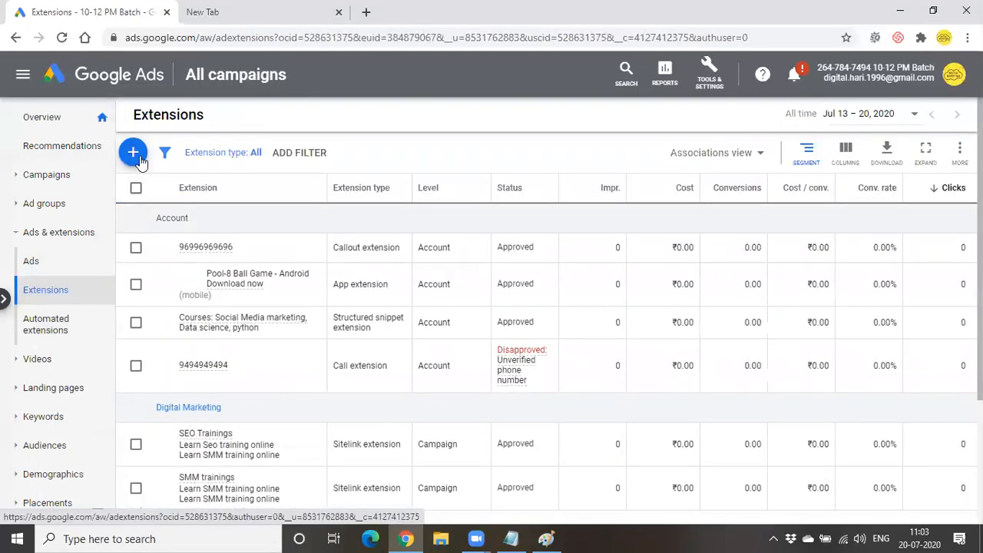
left_click(132, 154)
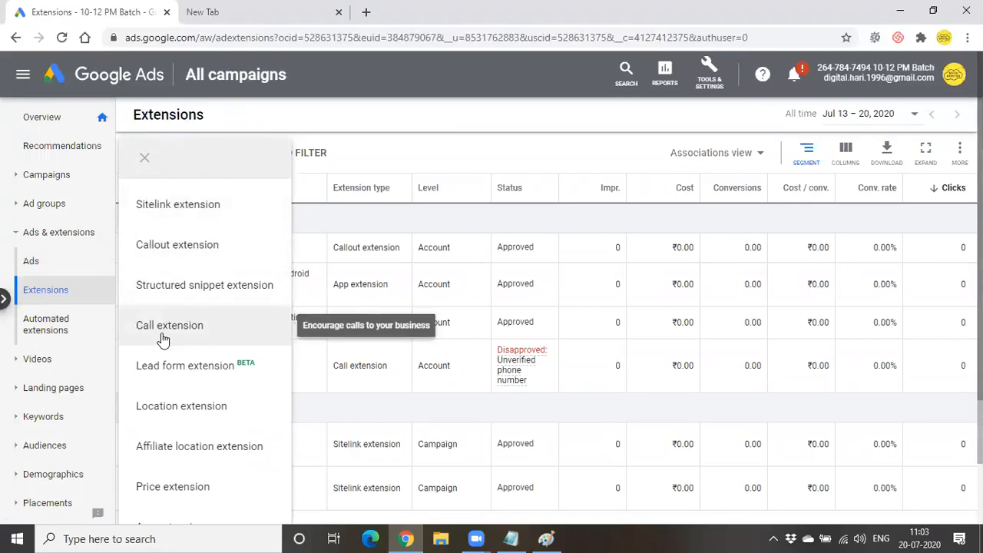
left_click(162, 335)
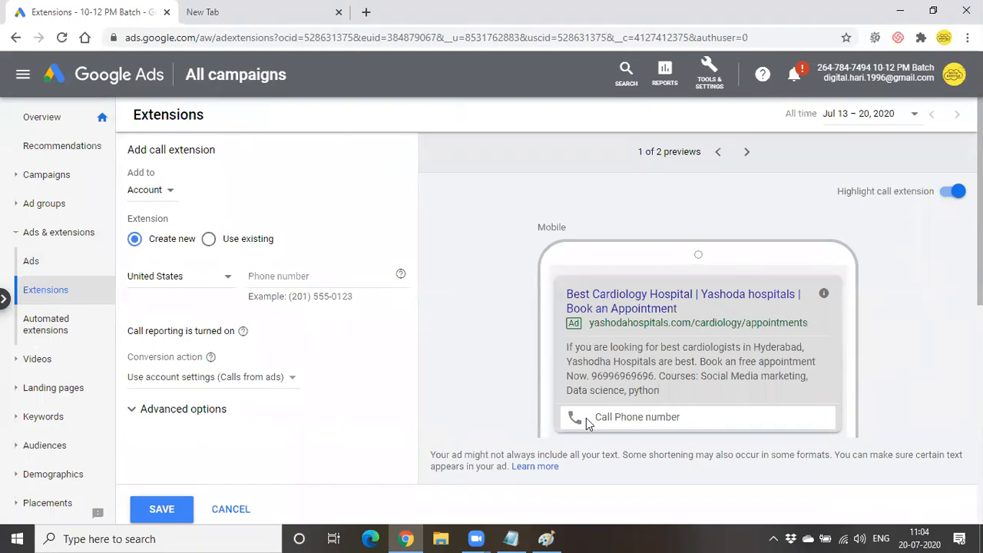
left_click(746, 151)
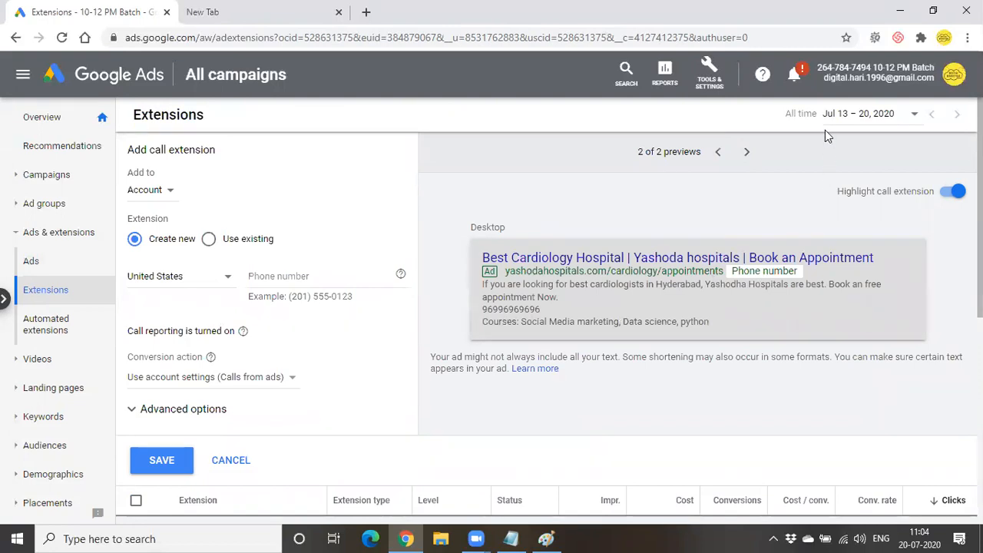
left_click(720, 152)
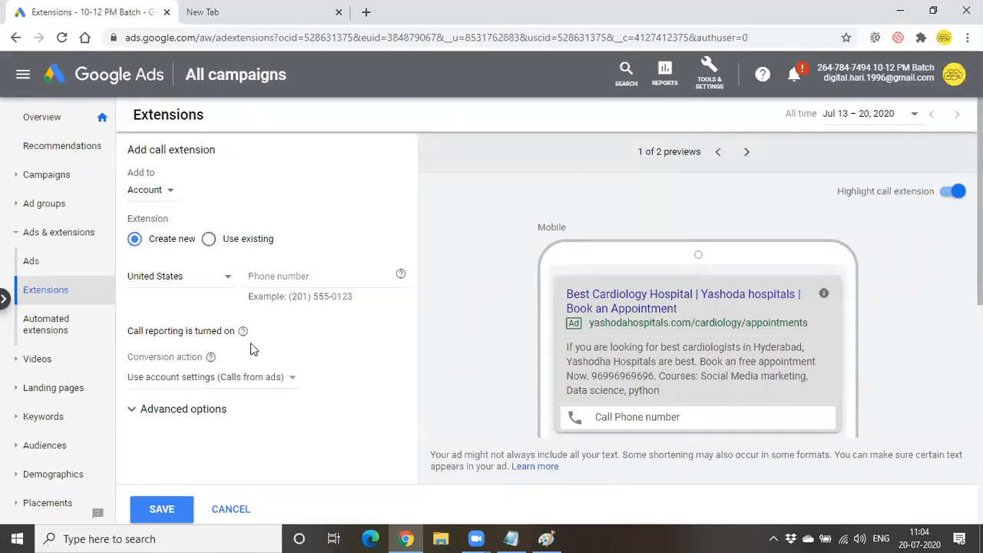
left_click(151, 192)
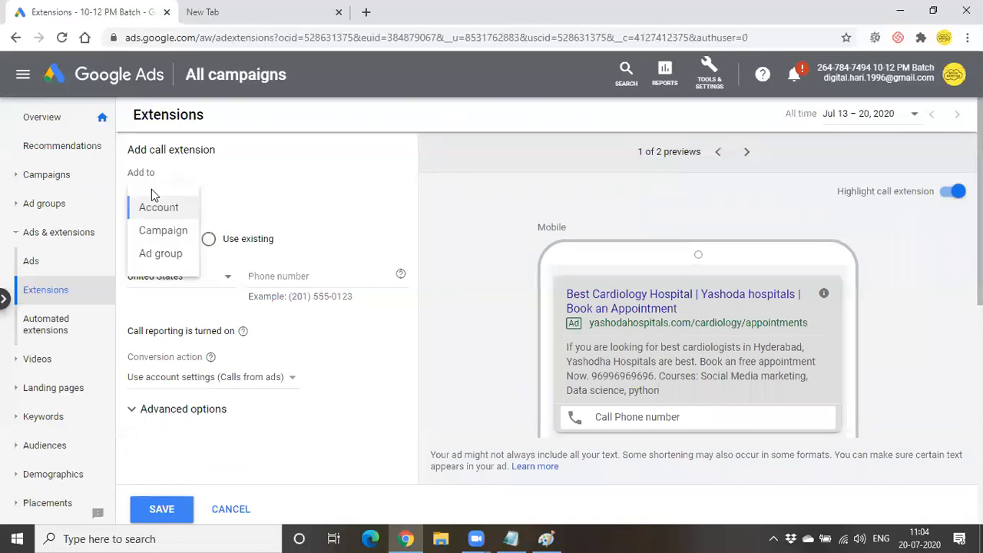
- Attach the call extension to the Digital Marketing campaign and enter the business phone number
left_click(161, 232)
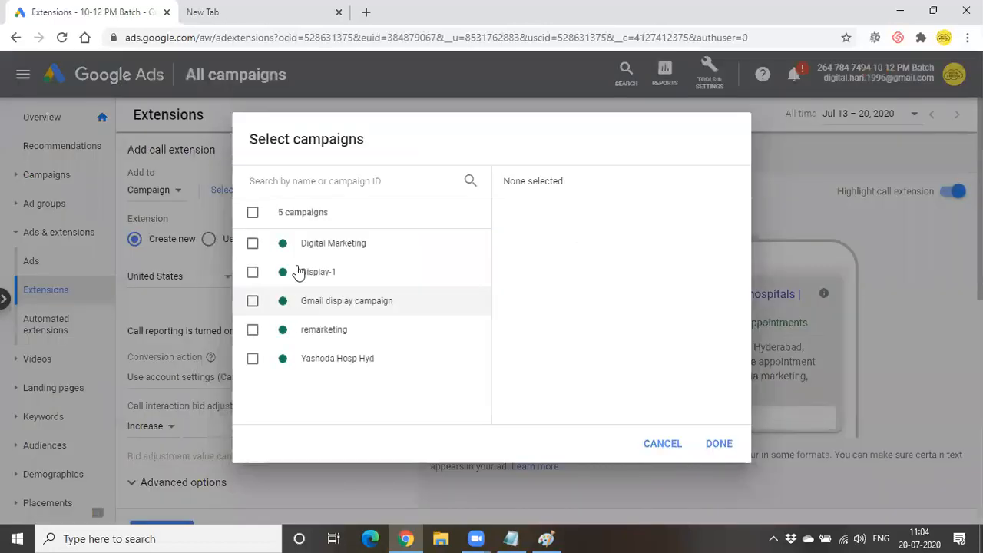
left_click(295, 330)
left_click(294, 330)
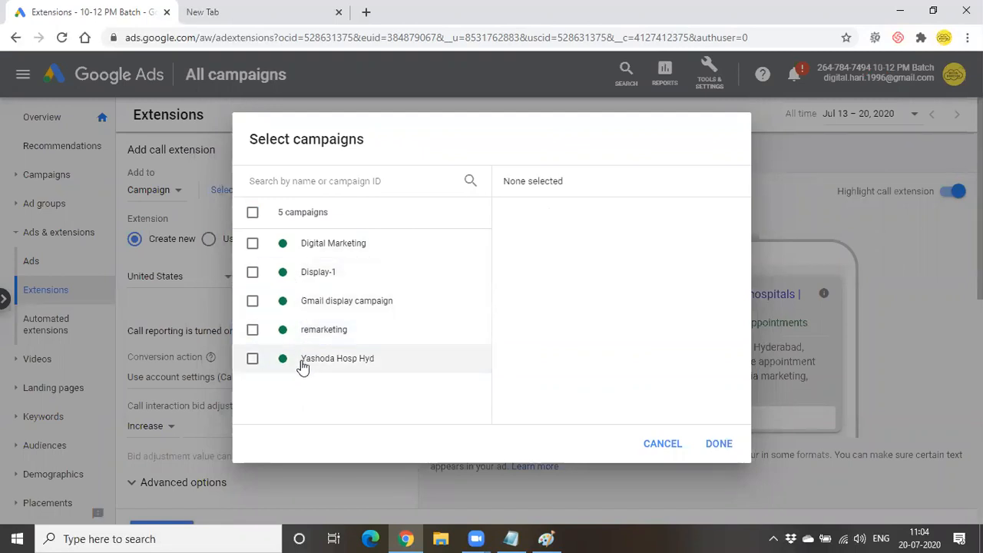
left_click(314, 252)
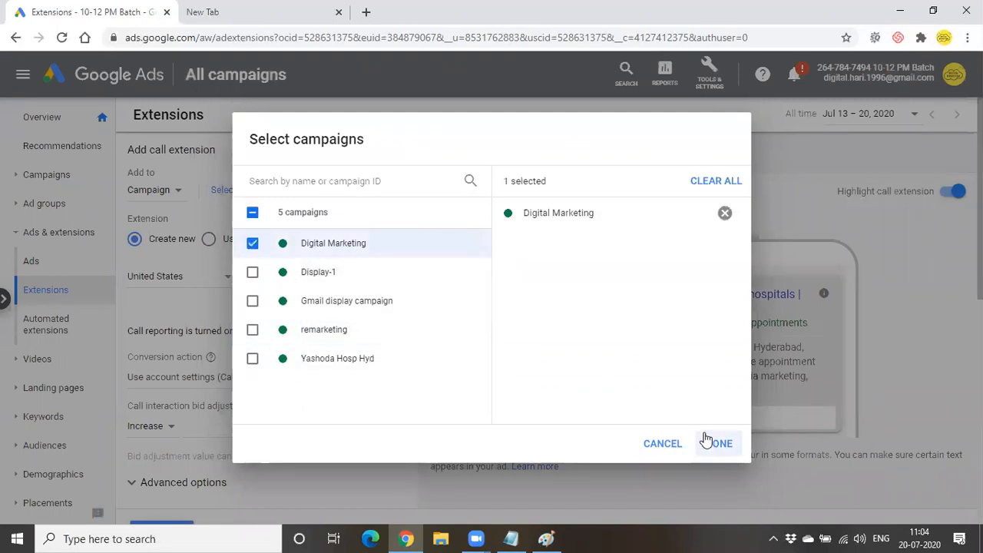
left_click(717, 443)
left_click(377, 274)
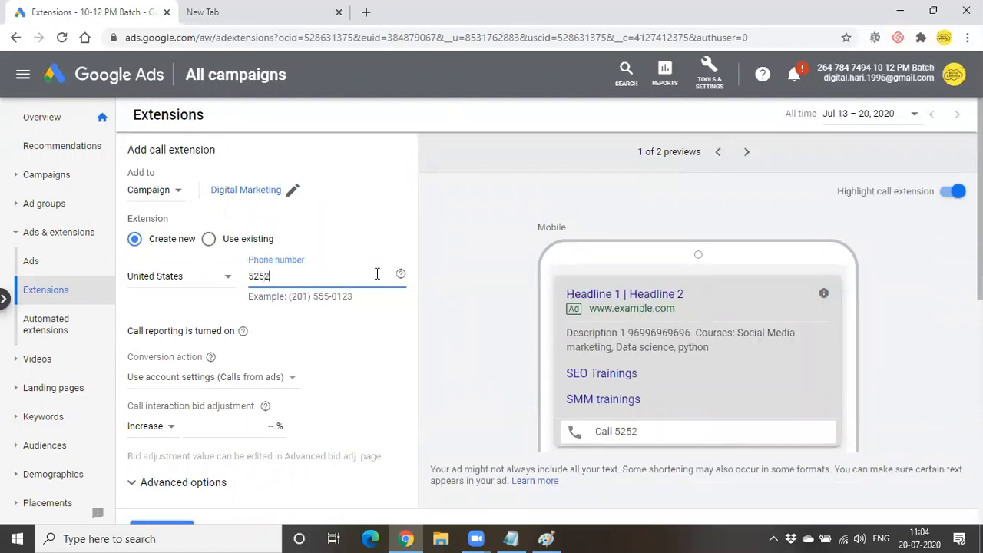
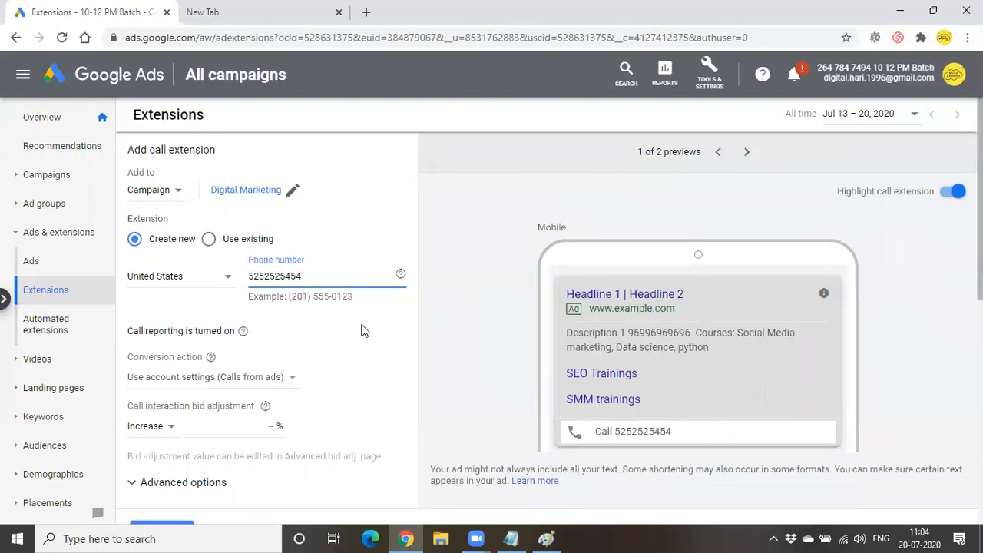
left_click(192, 269)
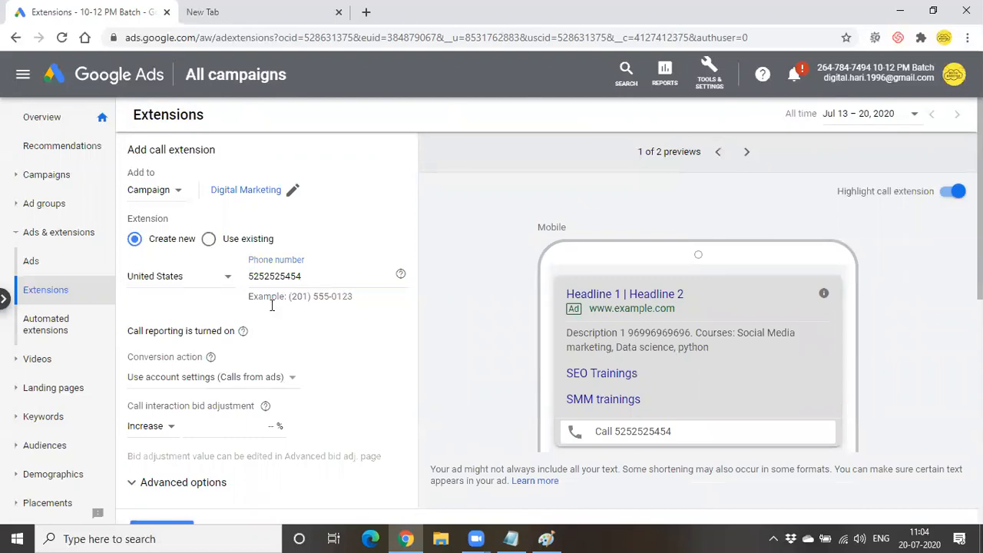
- Restrict the extension to mobile devices, set the number's country to India, and save
scroll(290, 324, "down", 1)
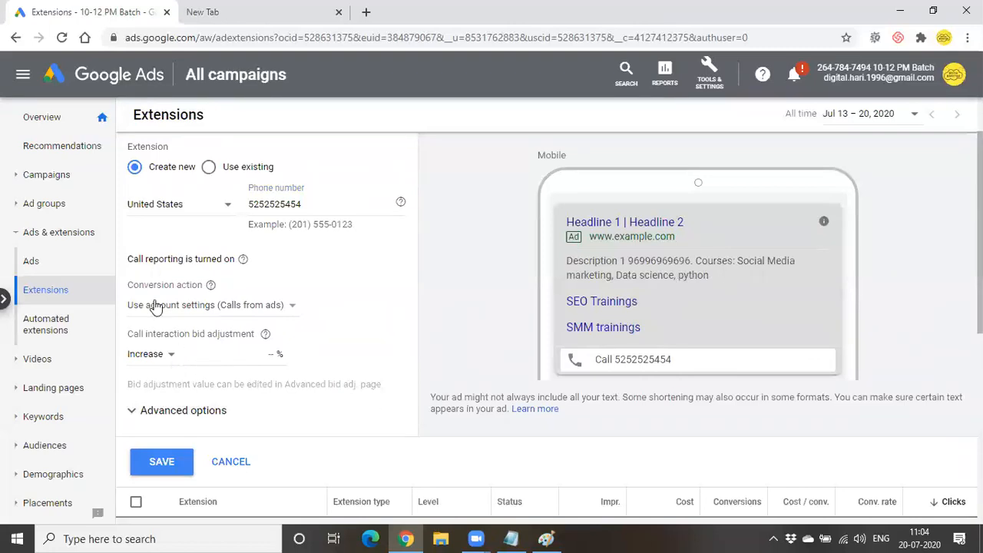
scroll(202, 314, "down", 2)
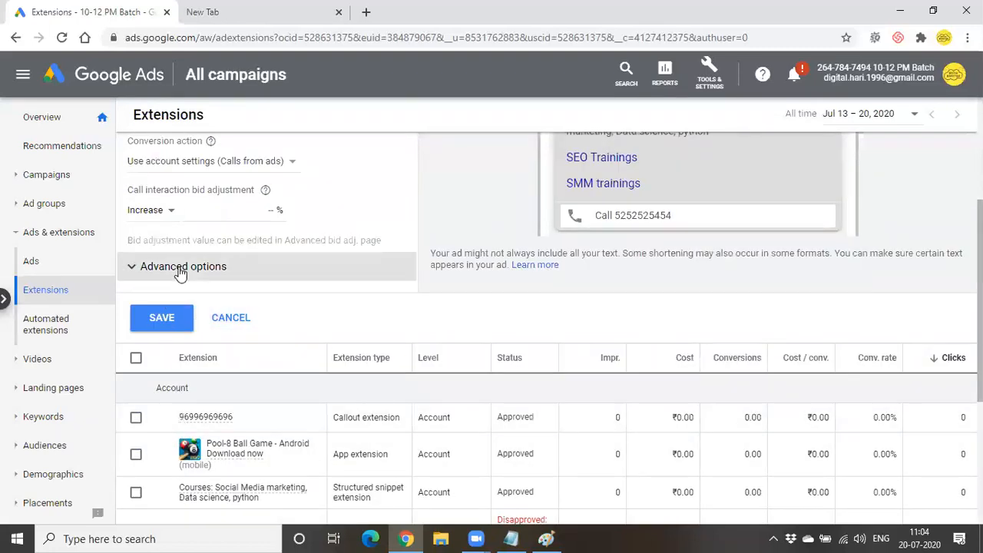
left_click(180, 269)
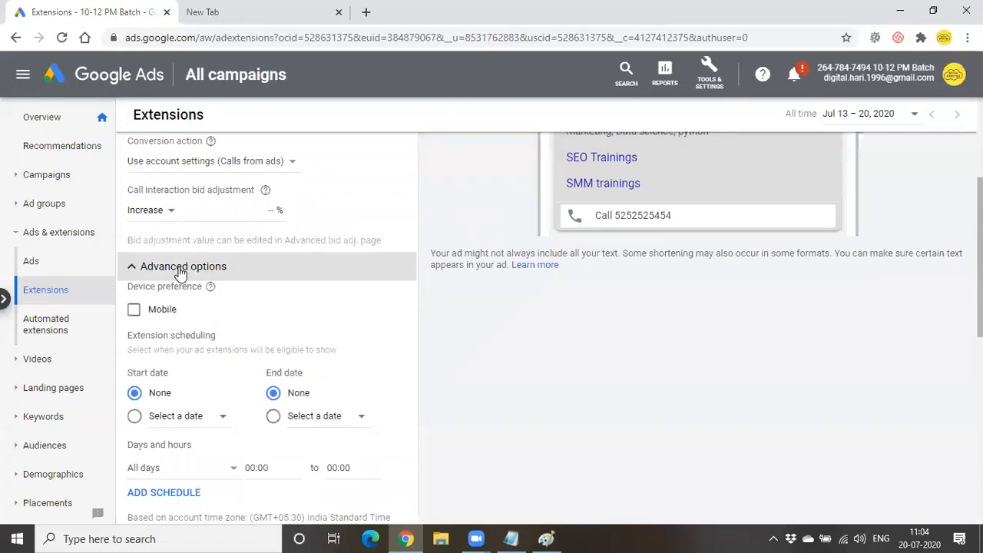
left_click(145, 313)
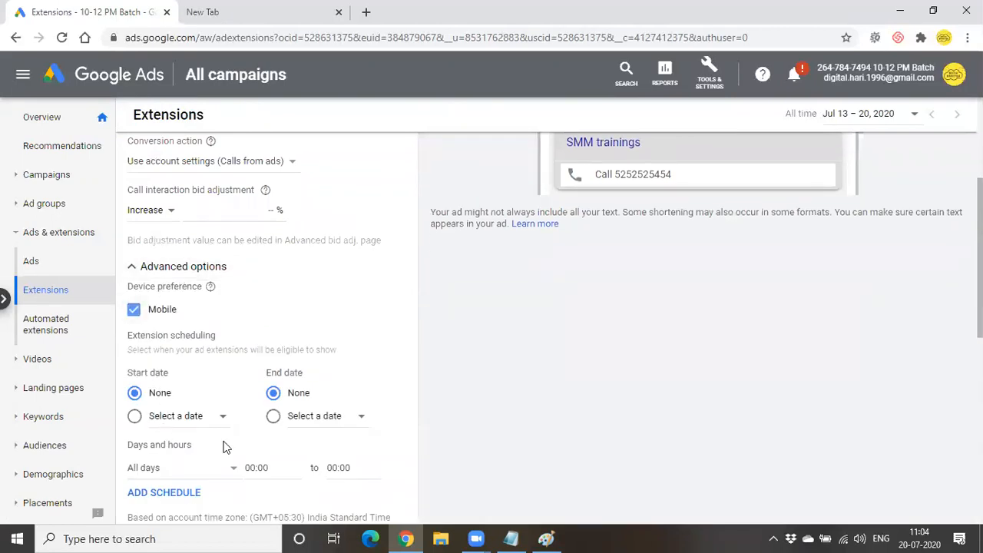
scroll(295, 445, "down", 1)
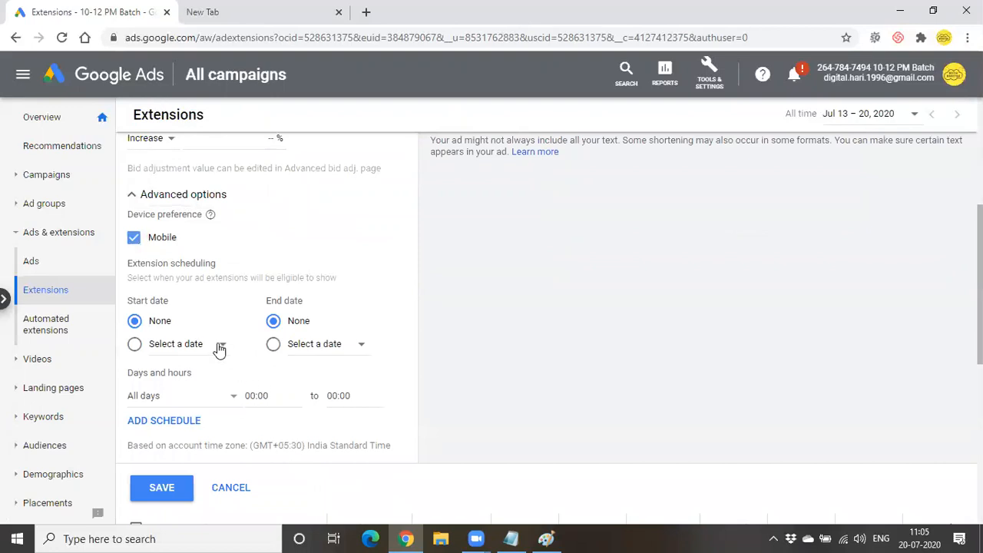
scroll(220, 349, "down", 1)
left_click(161, 415)
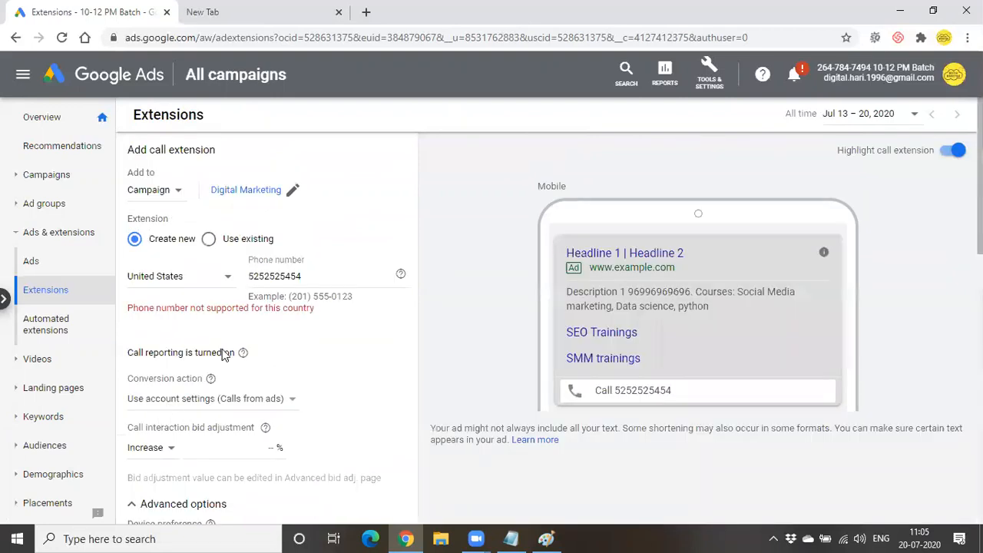
left_click(223, 287)
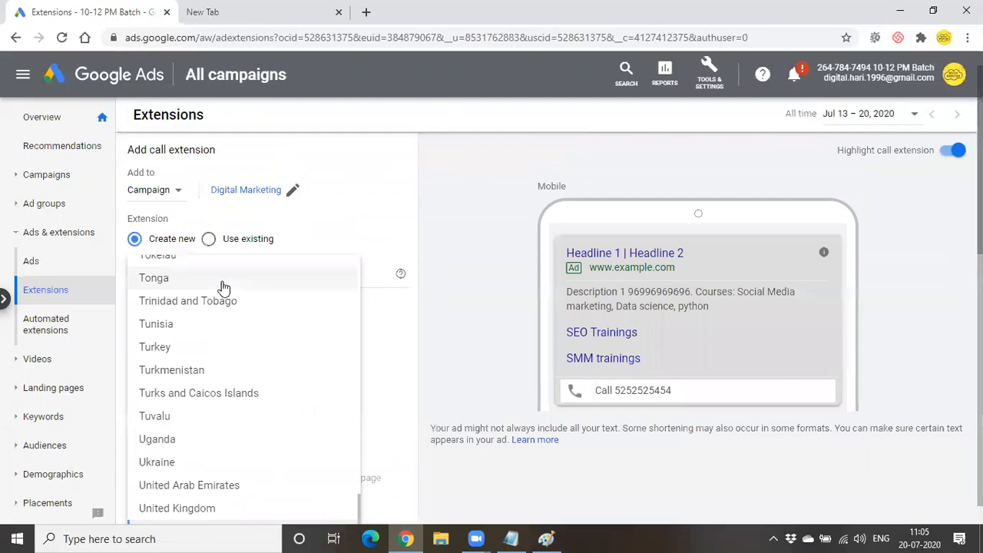
scroll(223, 287, "up", 20)
left_click(223, 287)
scroll(241, 362, "down", 3)
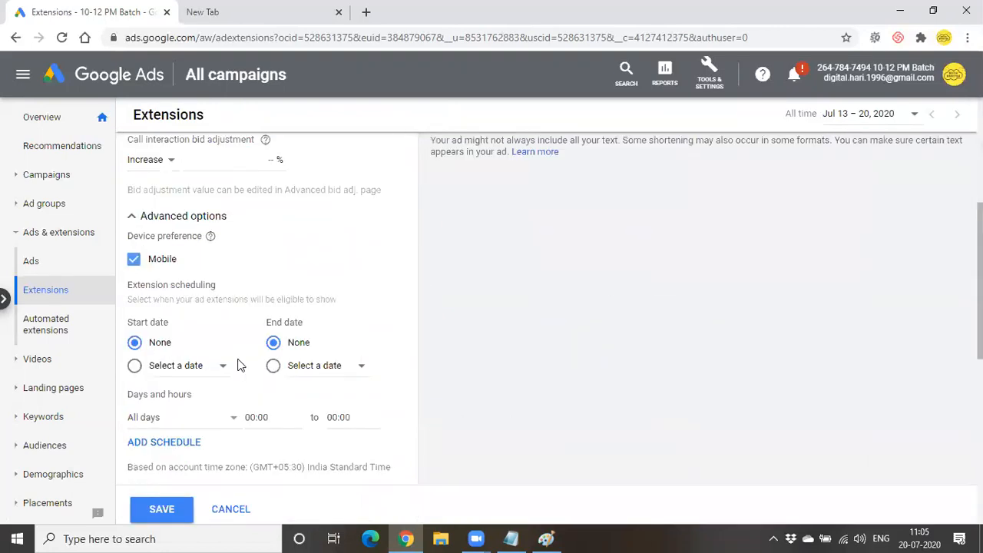
left_click(163, 508)
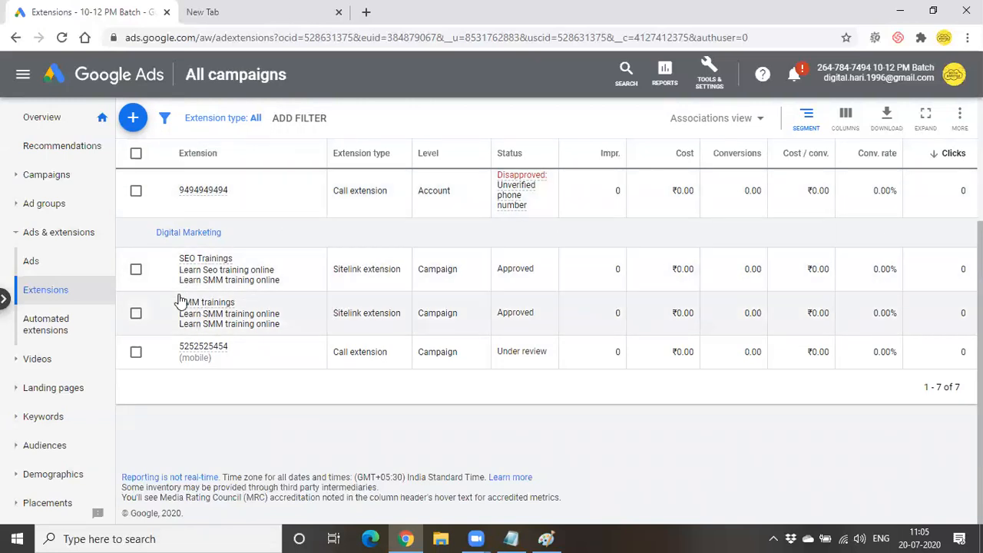
- Bring the Odmt telugu classes notes in Notepad to the front
left_click(510, 538)
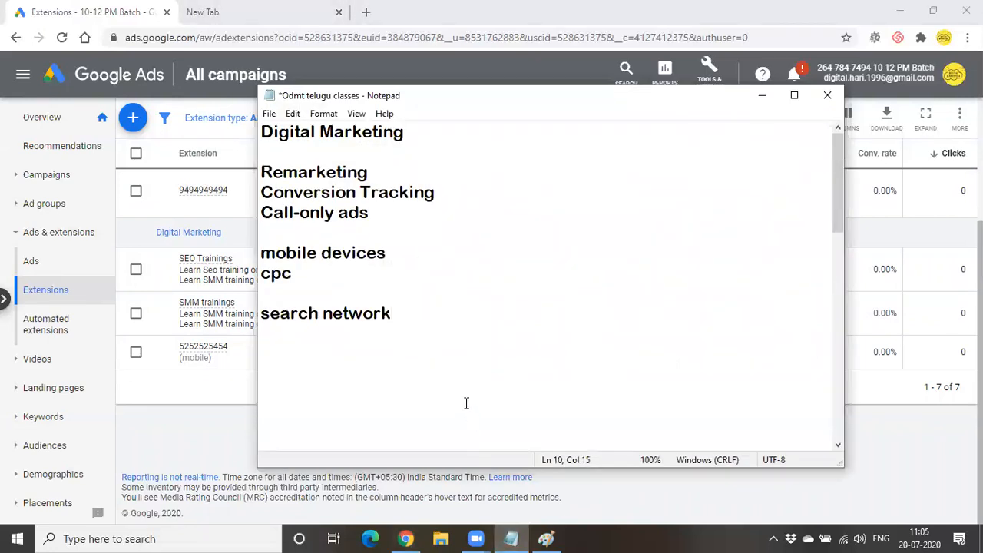
- Add 'tracks' and 'call reporting -- GFN - google Forwarding num' lines below search network
key("Return")
type("tracks")
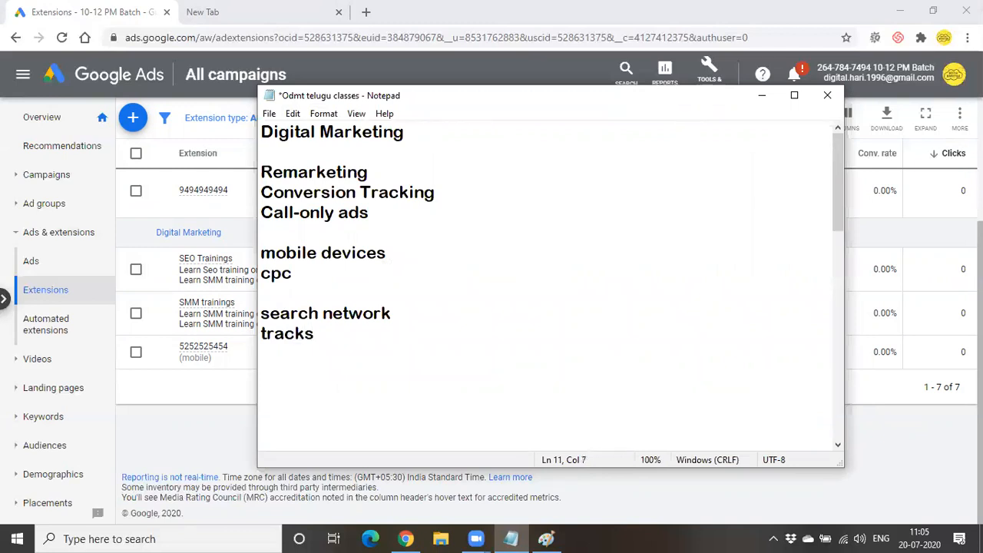
key("Return")
key("Return")
type("call rep")
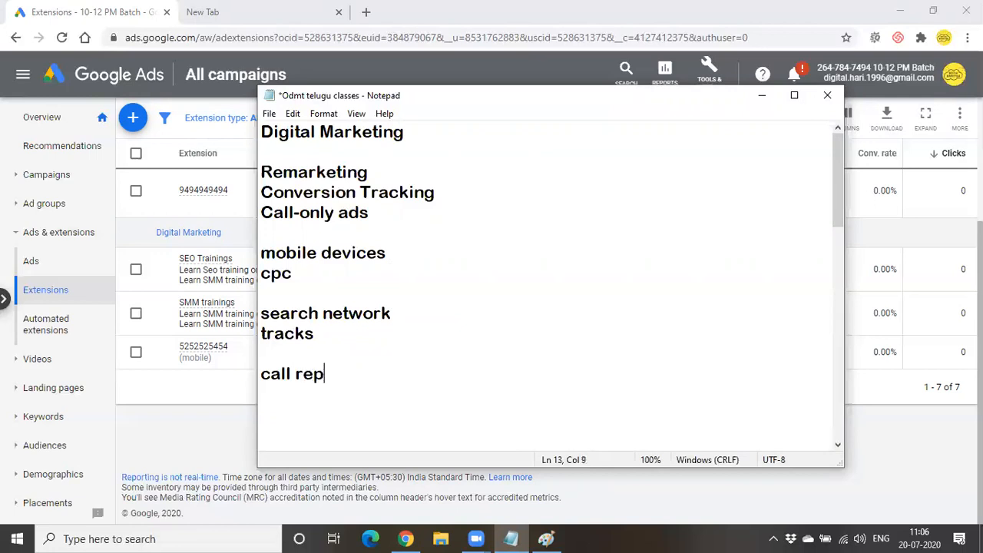
type("orting ")
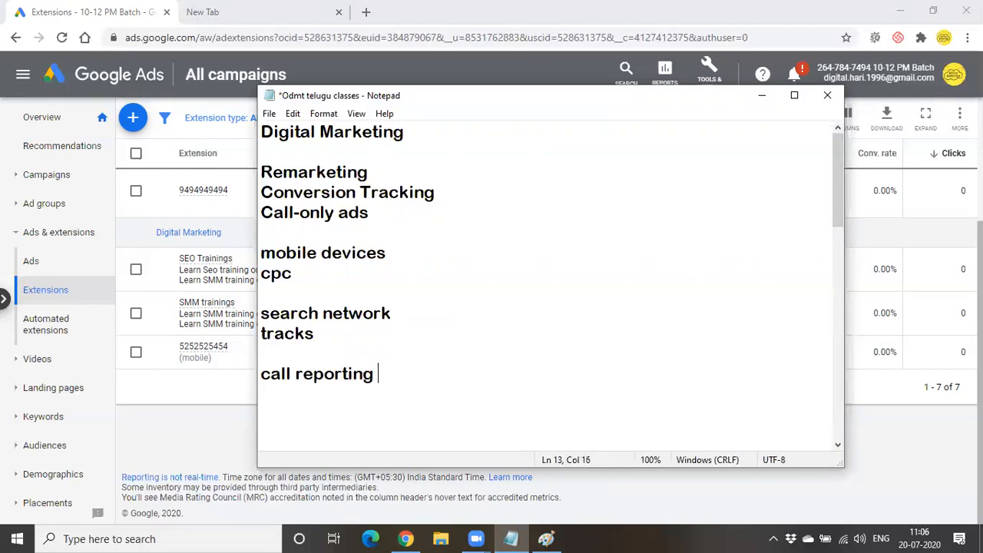
type("-- GFN - goo")
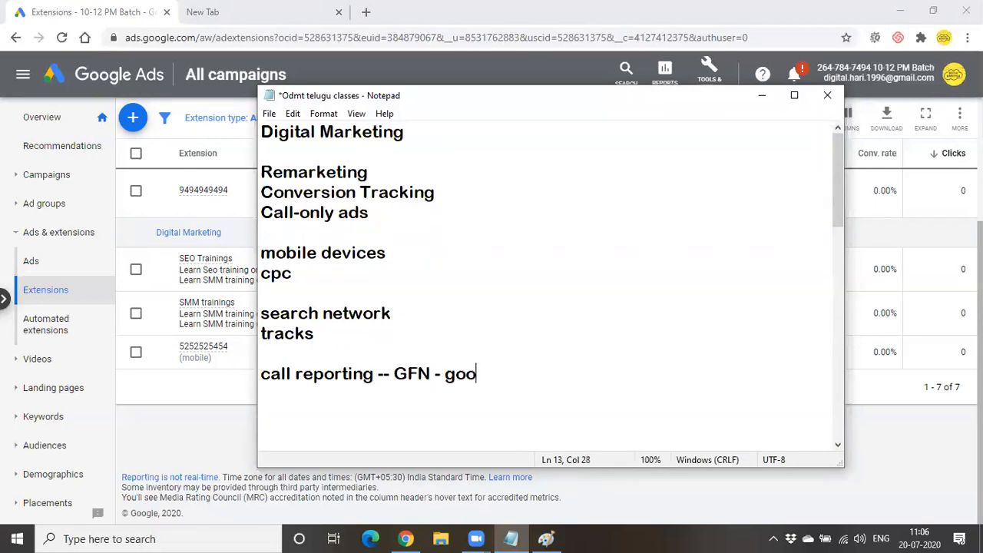
type("gle Forw")
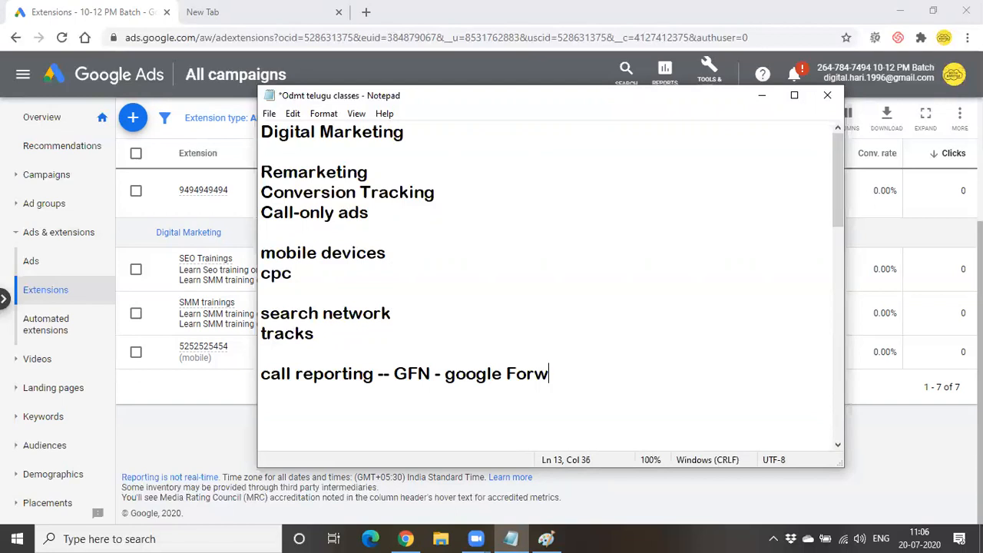
type("arding num")
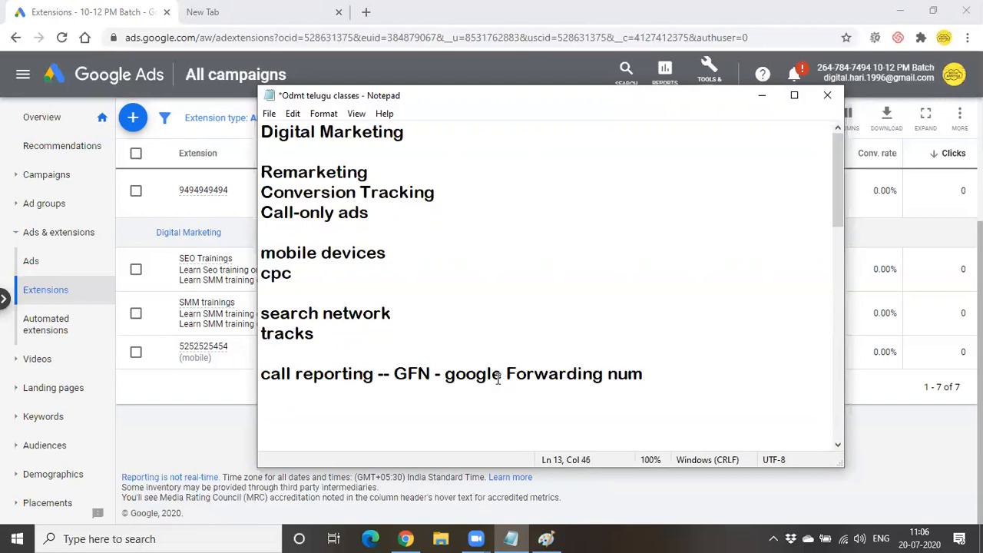
- Capitalise 'Google' in the call reporting note and highlight its key phrases
left_click(463, 373)
key("Left")
key("BackSpace")
type("G")
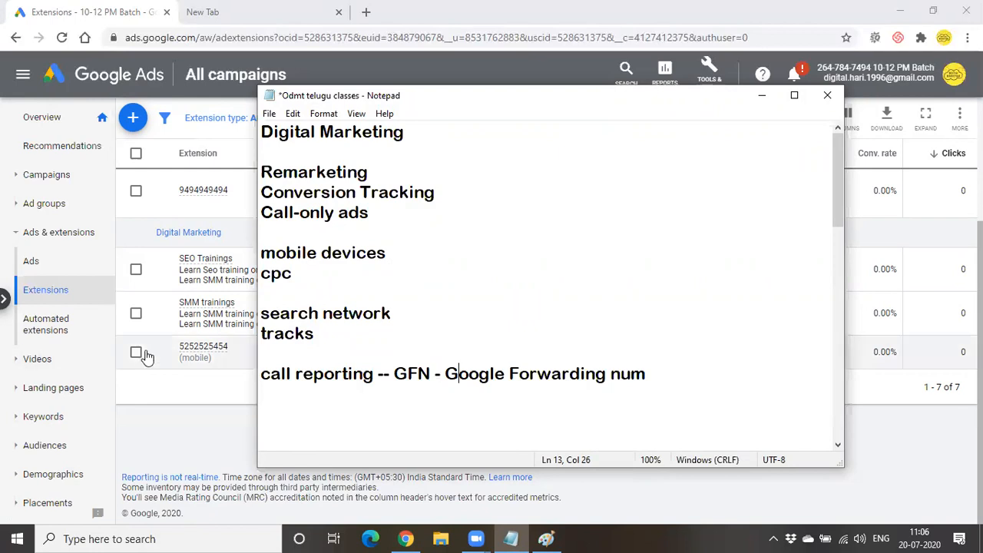
left_click_drag(261, 374, 389, 377)
left_click(389, 377)
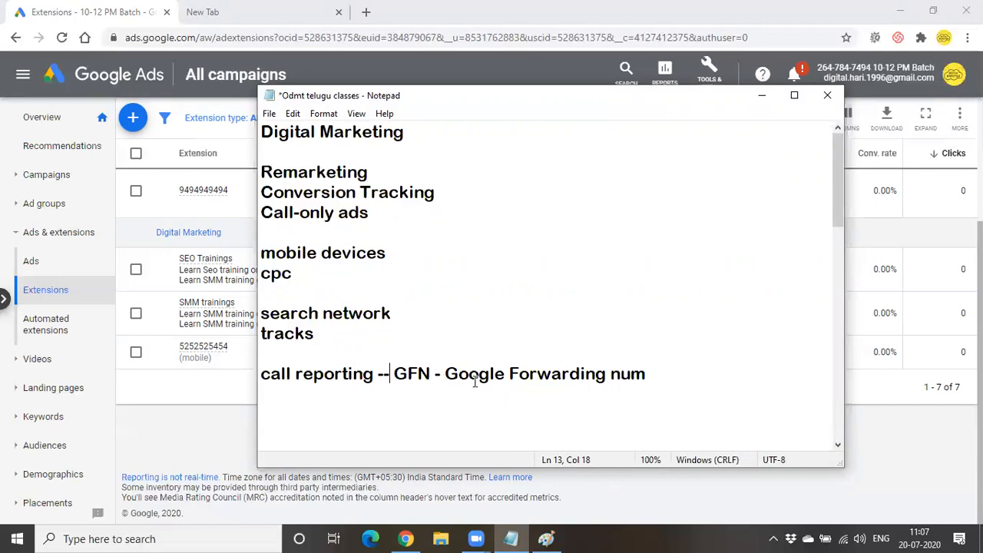
left_click_drag(446, 374, 656, 382)
left_click(656, 382)
left_click_drag(442, 374, 678, 382)
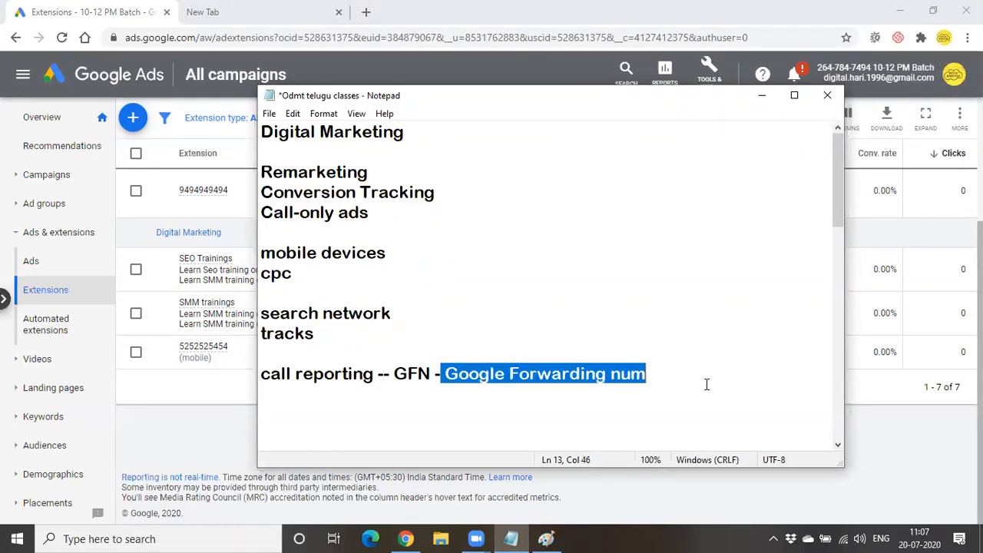
left_click_drag(387, 375, 423, 374)
- Extend the call reporting note with '-- unique ---5254754' and start an indented line
left_click(706, 382)
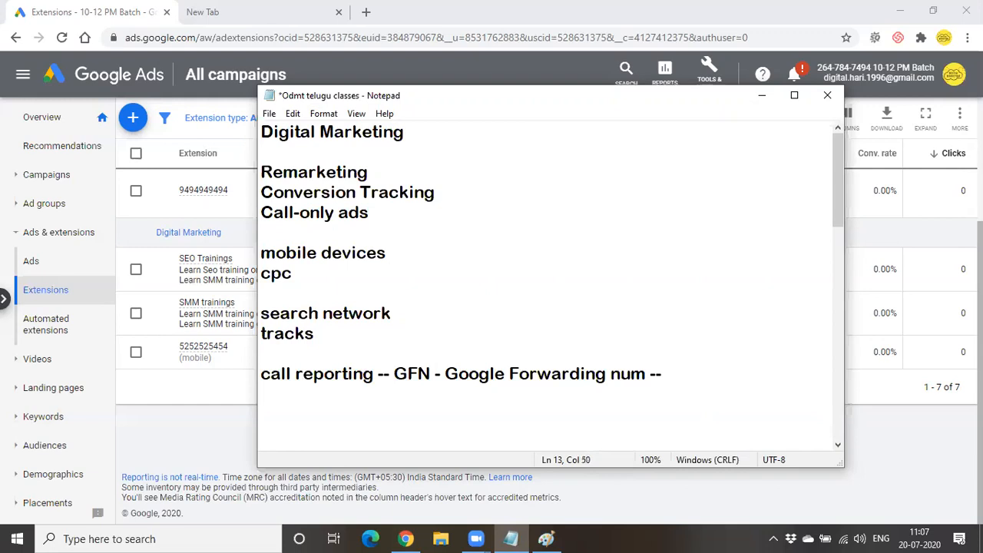
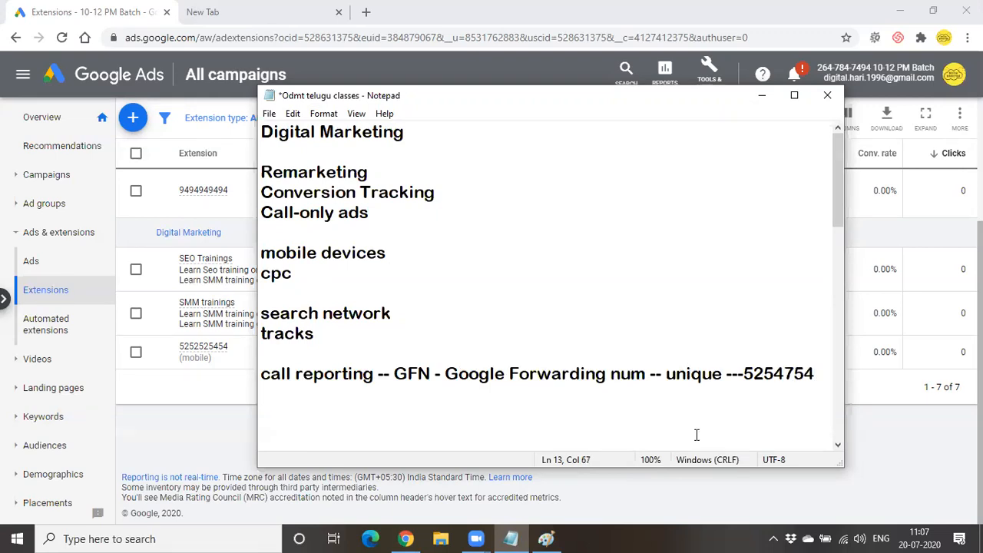
key("Return")
key("Tab")
key("Tab")
key("Tab")
key("Tab")
key("Tab")
key("Tab")
- Continue the example forwarding number with '545418' on the next line
left_click_drag(453, 374, 582, 374)
left_click(628, 374)
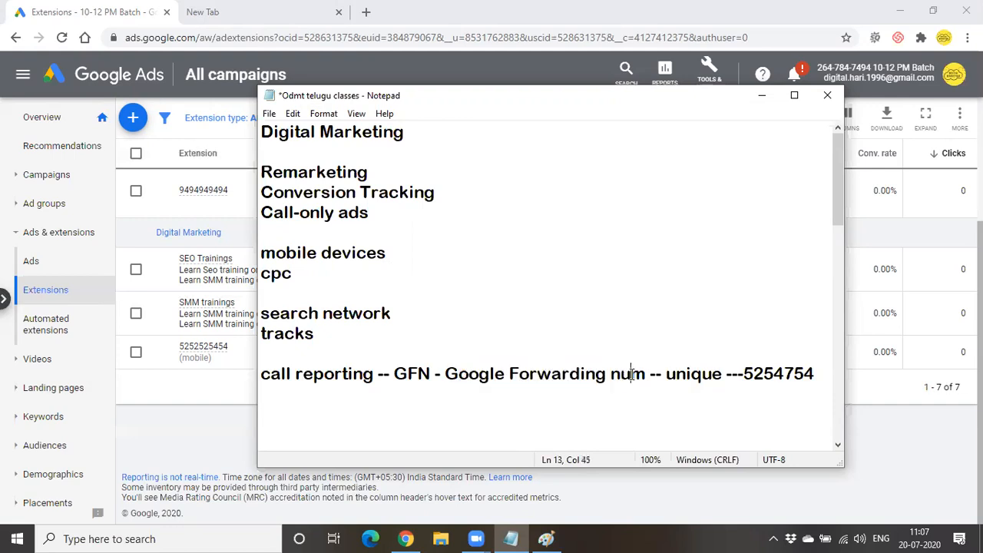
left_click(750, 397)
type("545418")
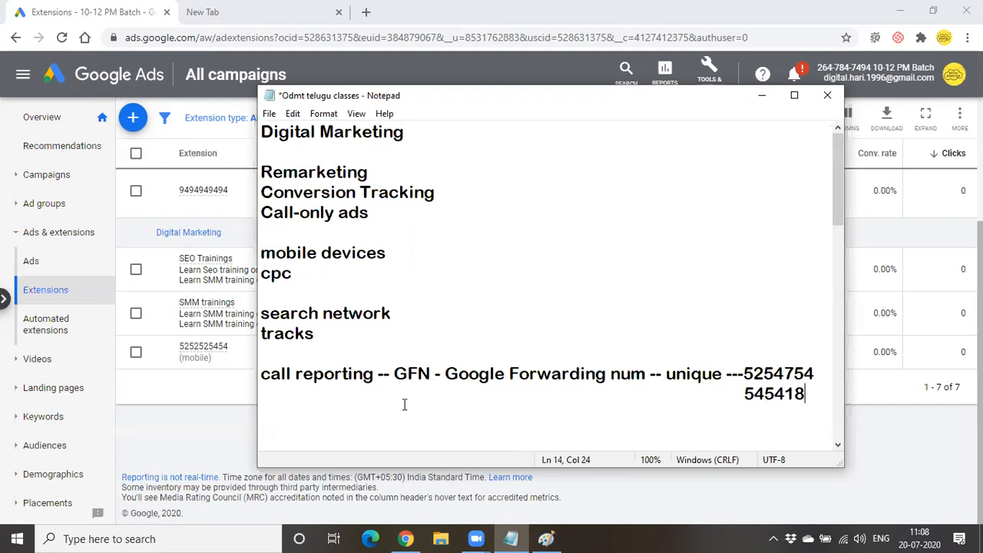
left_click_drag(814, 395, 709, 393)
left_click(454, 373)
left_click_drag(454, 373, 651, 378)
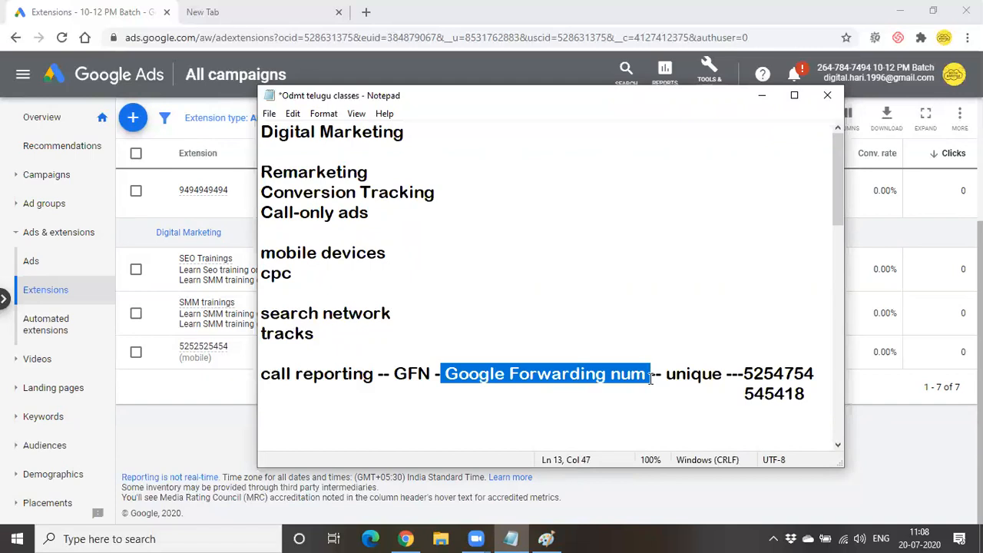
left_click(818, 393)
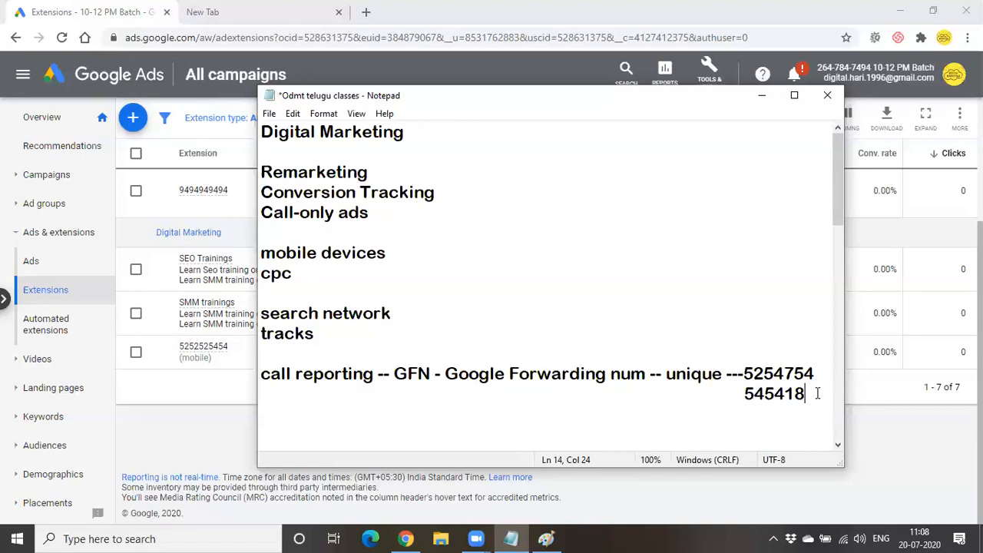
- Add a line: 'call duration,call start and end,caller area code,whether connected or not.'
key("Return")
type("call")
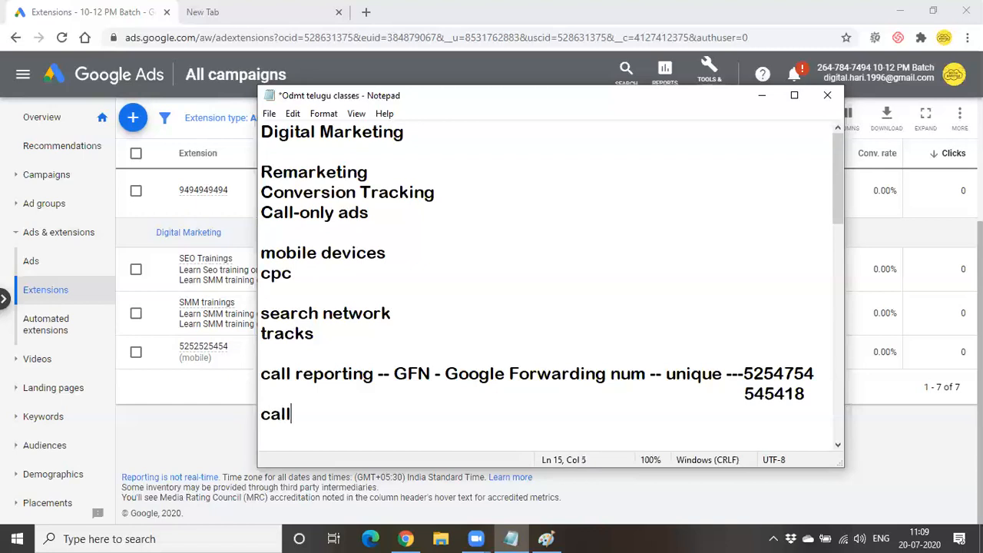
type(" durati")
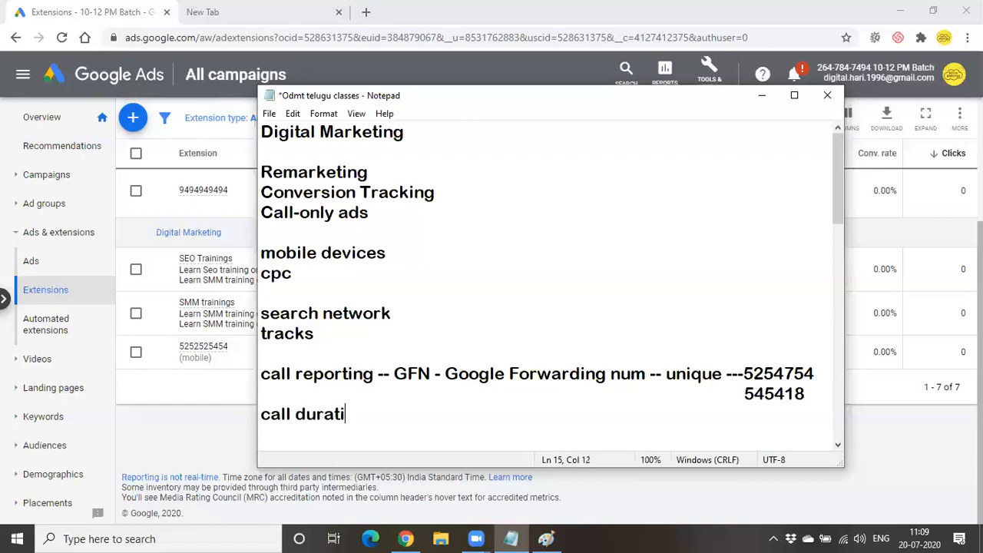
type("on,")
type("call start and end,")
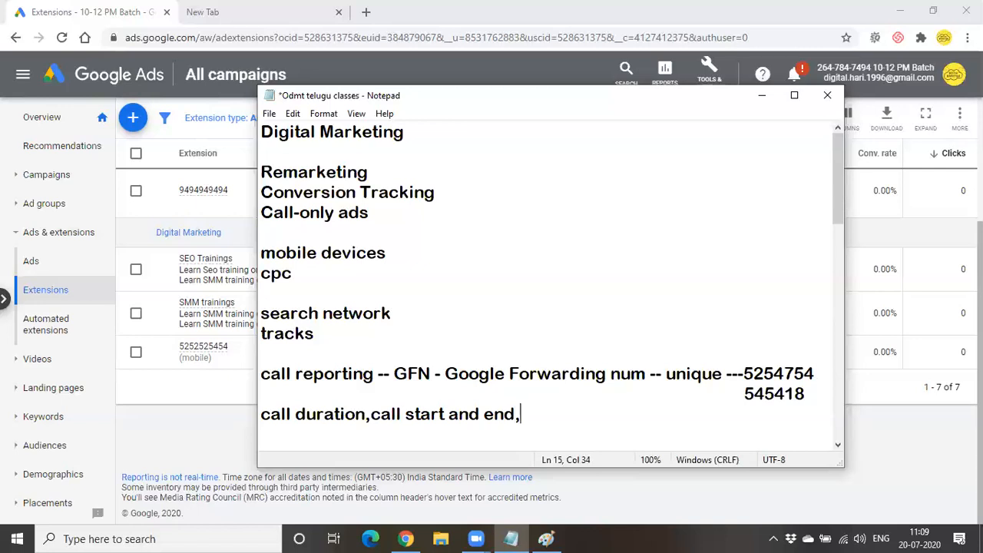
type("caller area ")
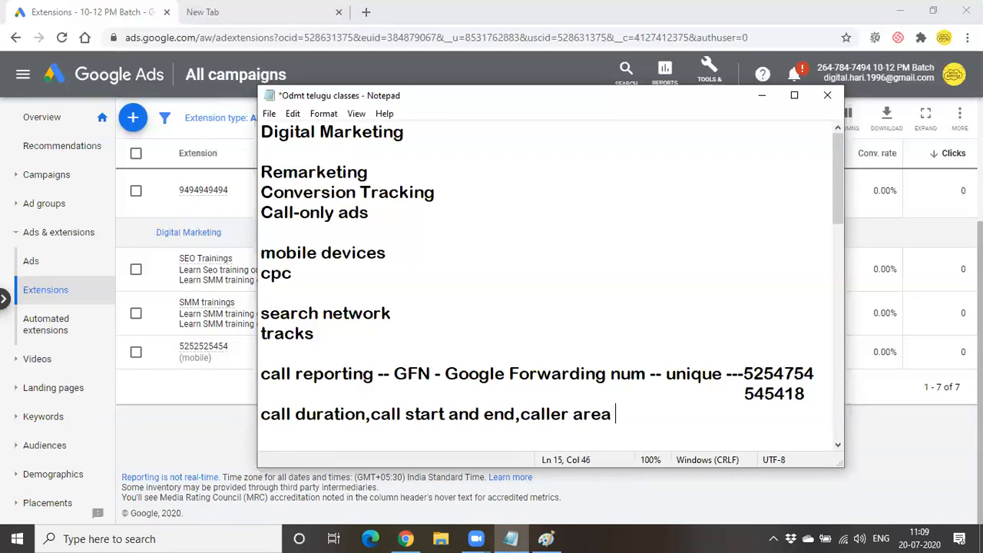
type("code")
type(",")
type("wheth")
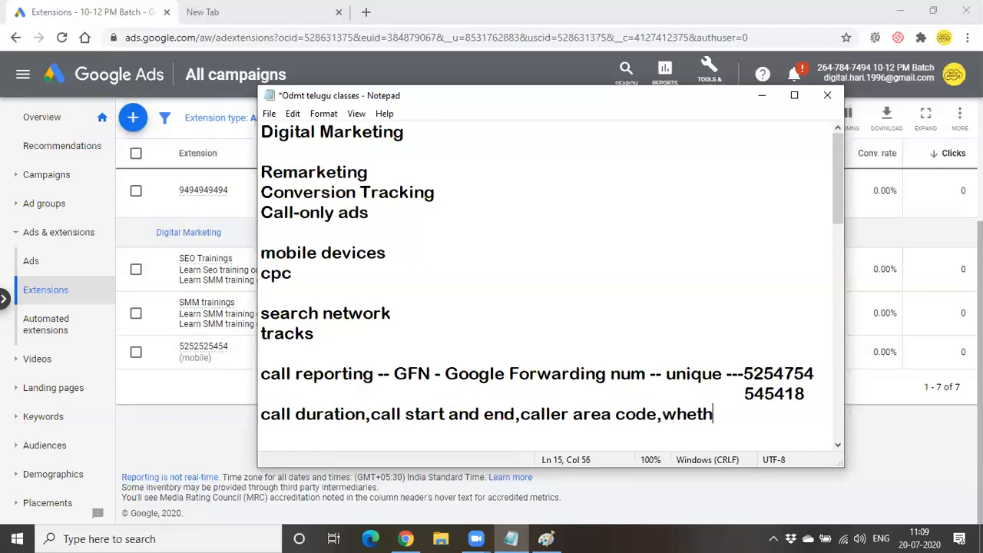
type("er connect")
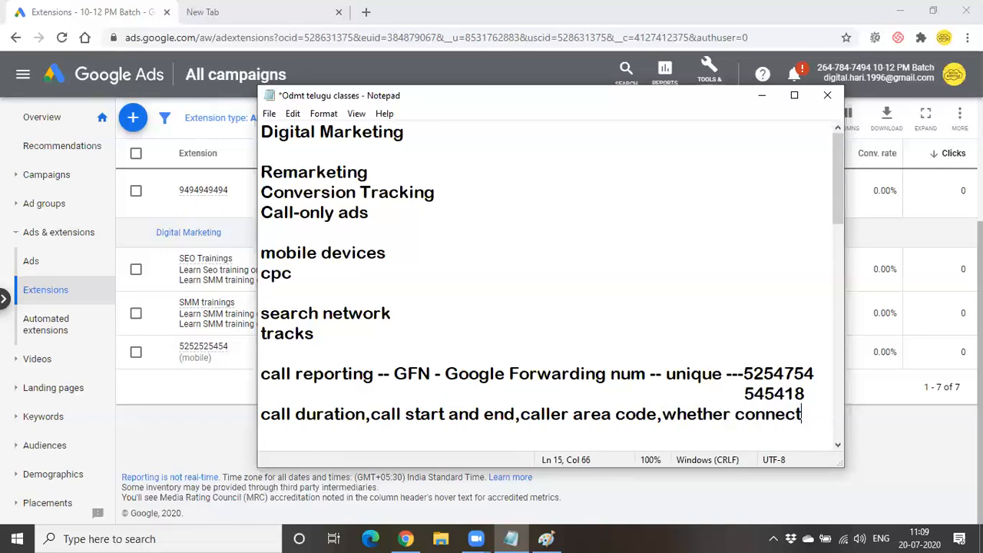
type("ed or not")
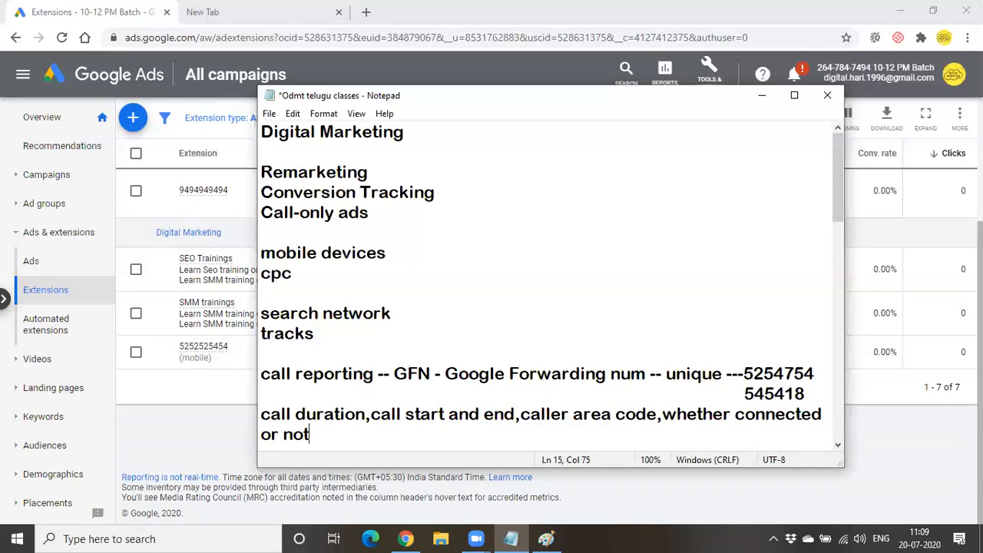
type(".")
- Add three short lines 'phonr num', 'business' and 'call' below the call details
key("Return")
key("Return")
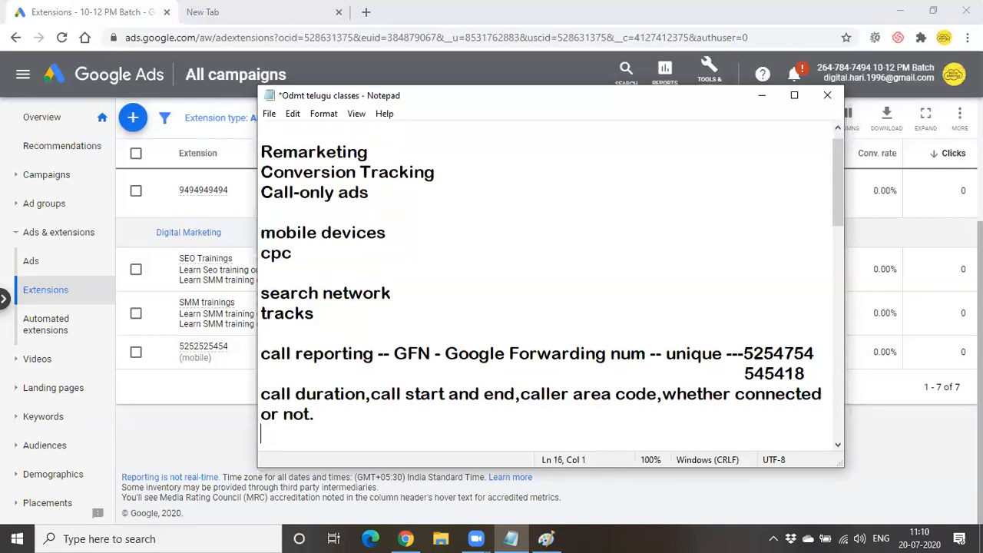
type("ph")
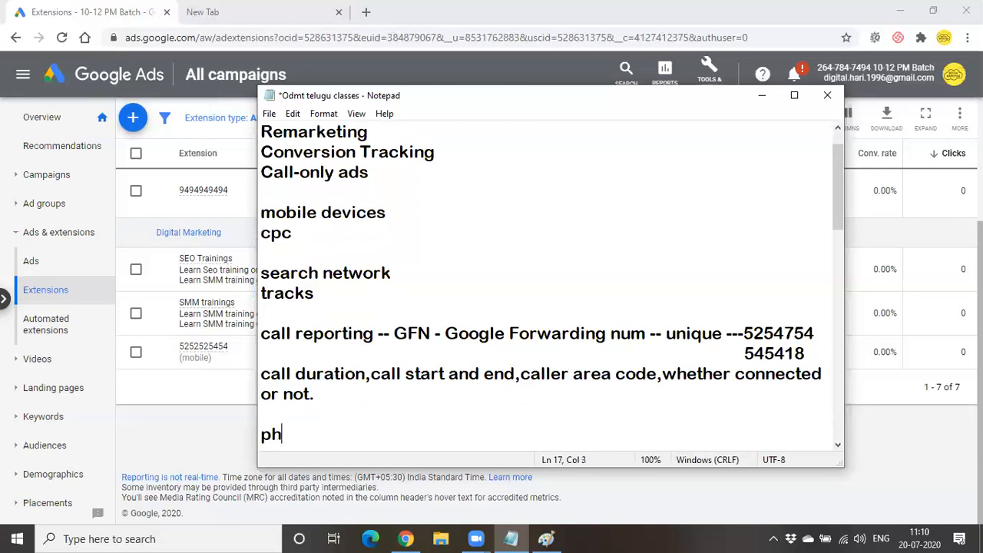
type("onr num")
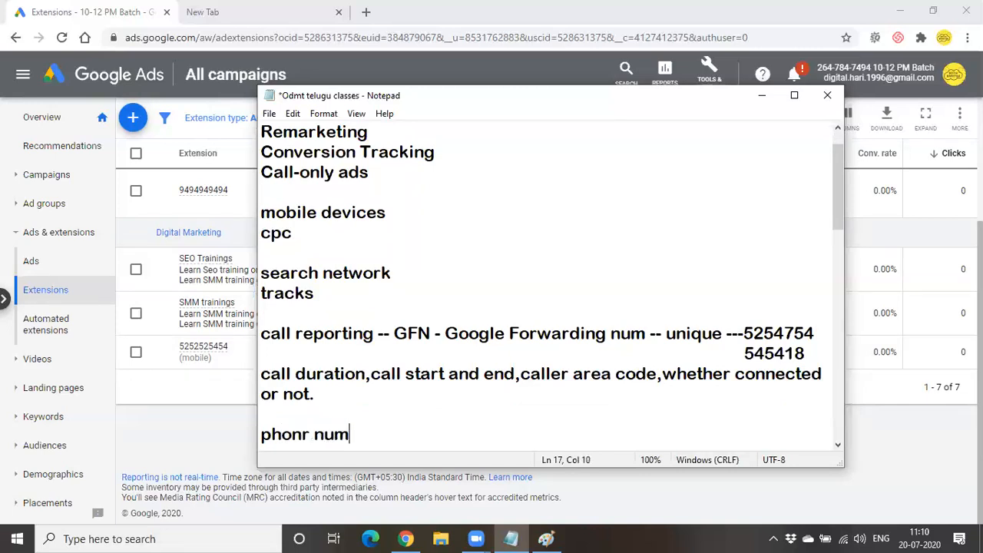
key("Return")
type("bus")
type("iness")
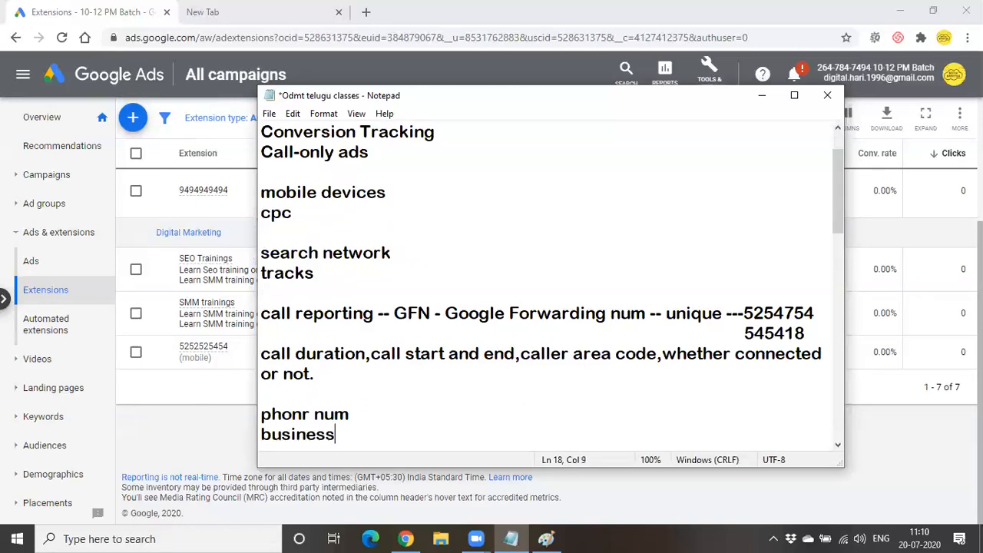
key("Return")
type("call")
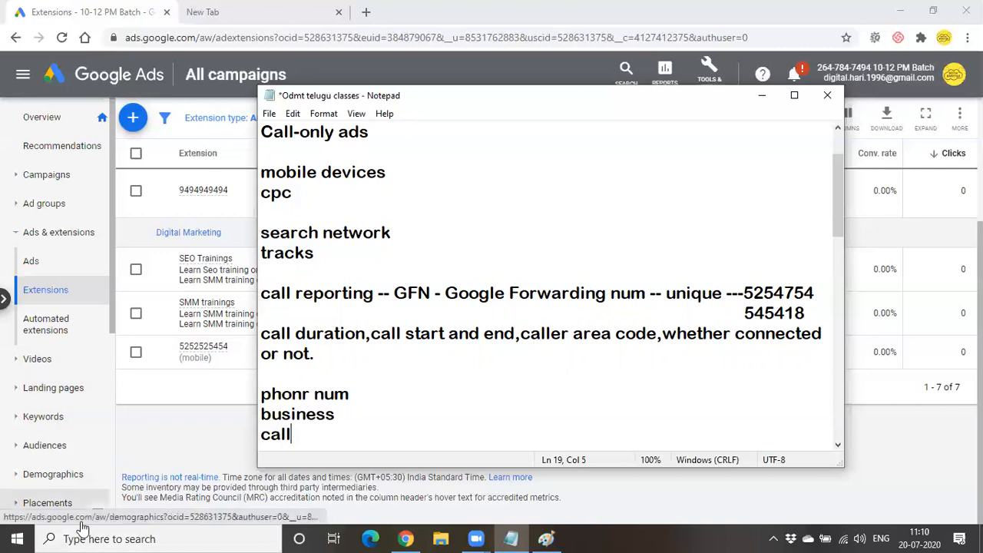
- Cancel closing the unsaved notes and minimize Notepad
left_click(826, 96)
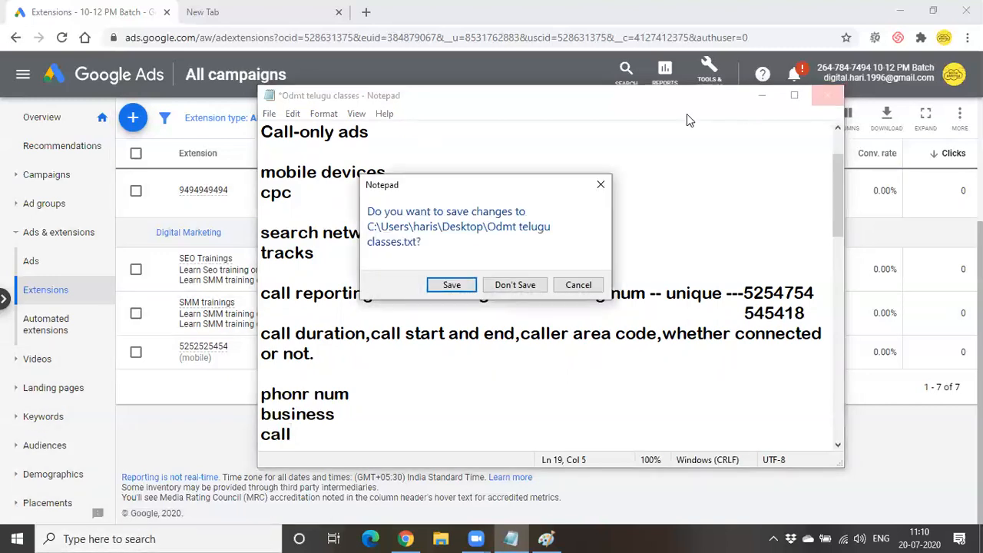
left_click(596, 287)
left_click(761, 95)
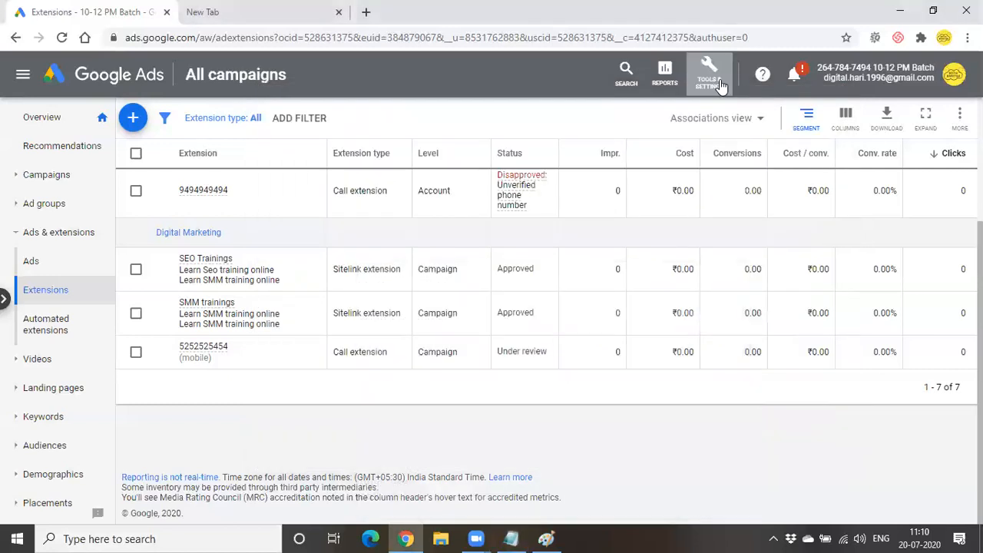
- Start a new conversion action from Tools & Settings > Measurement > Conversions
left_click(709, 85)
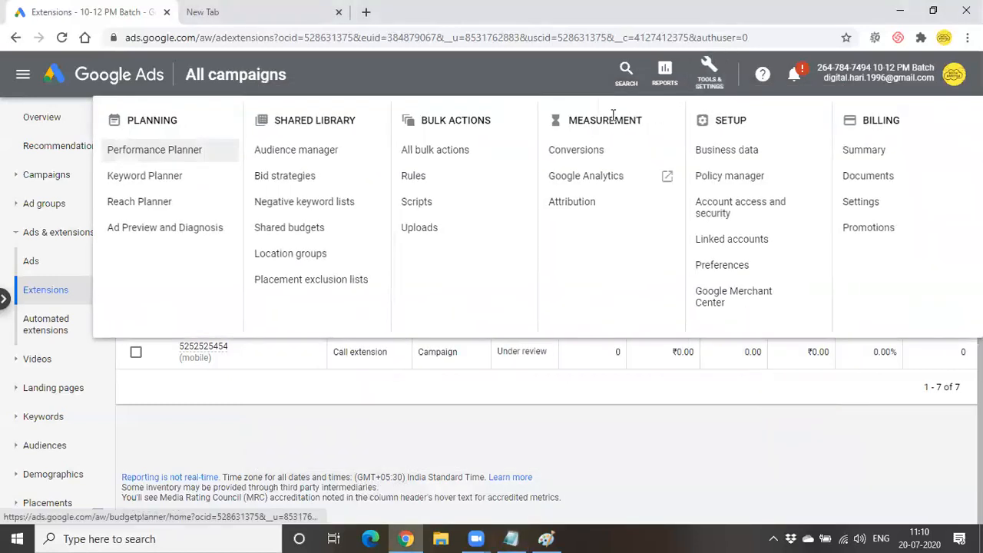
left_click(564, 161)
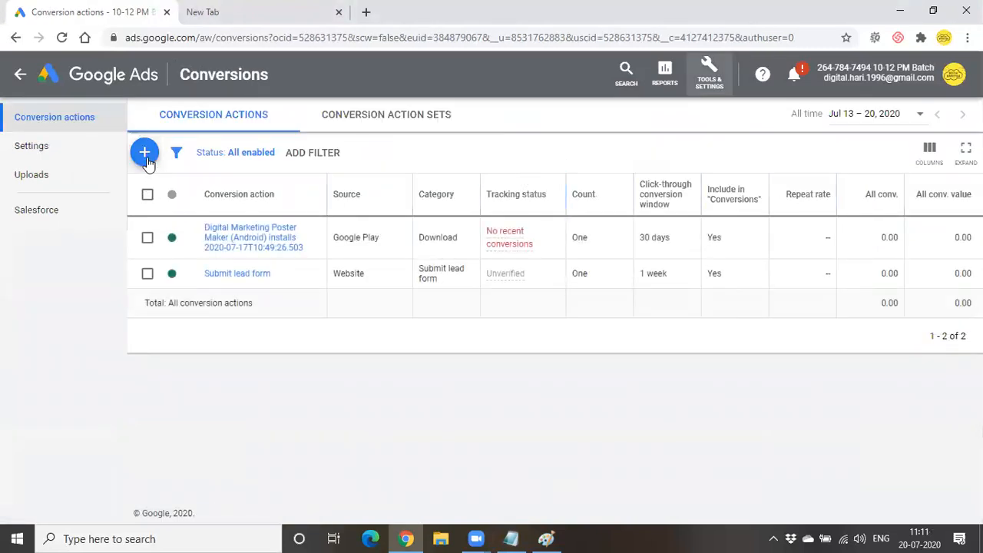
left_click(145, 155)
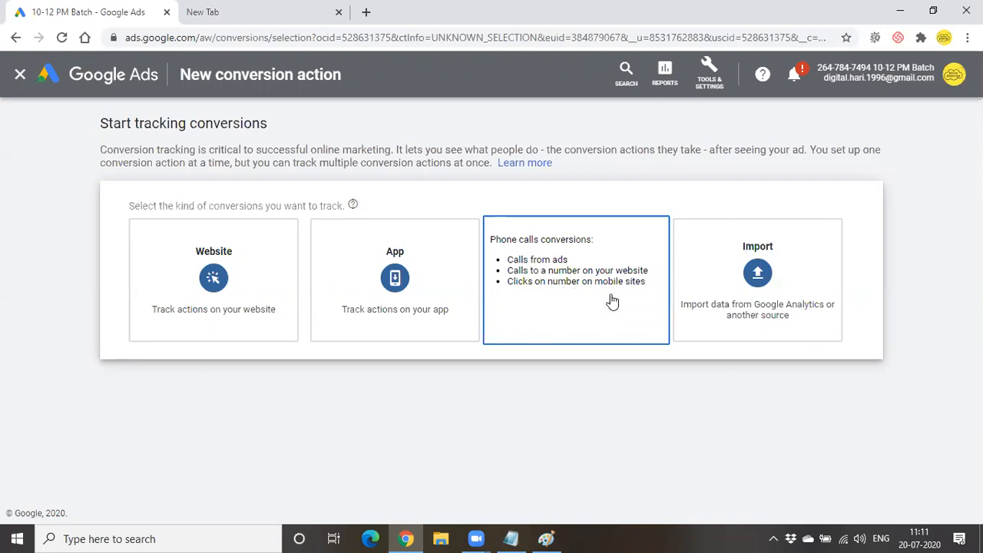
- Choose Phone calls, tracking calls from ads using call extensions or call-only ads, and continue
left_click(611, 301)
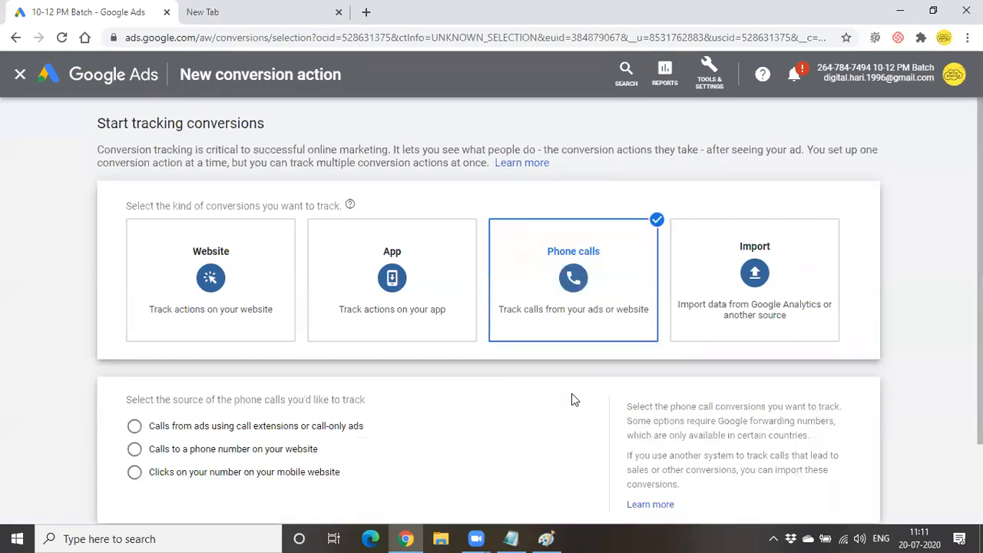
scroll(571, 399, "down", 2)
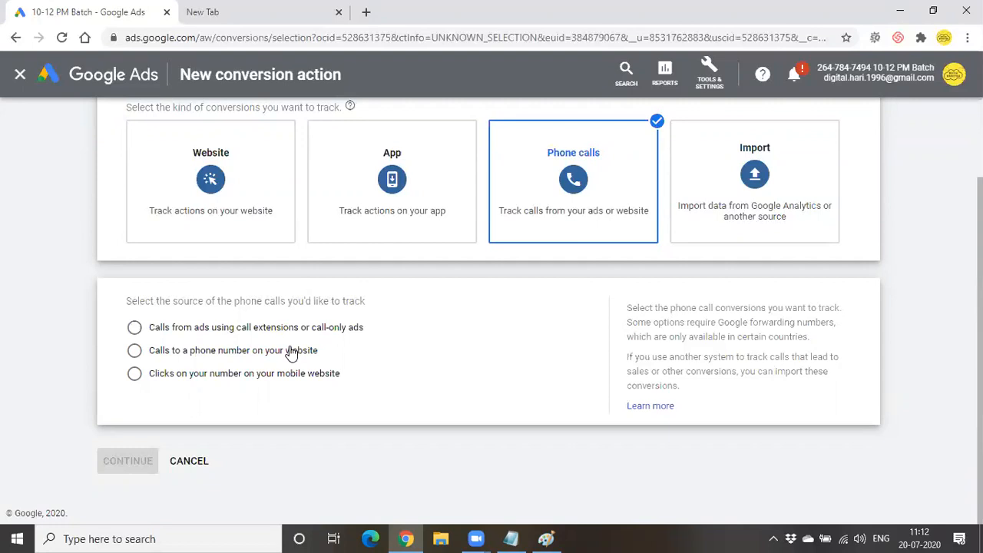
left_click(267, 331)
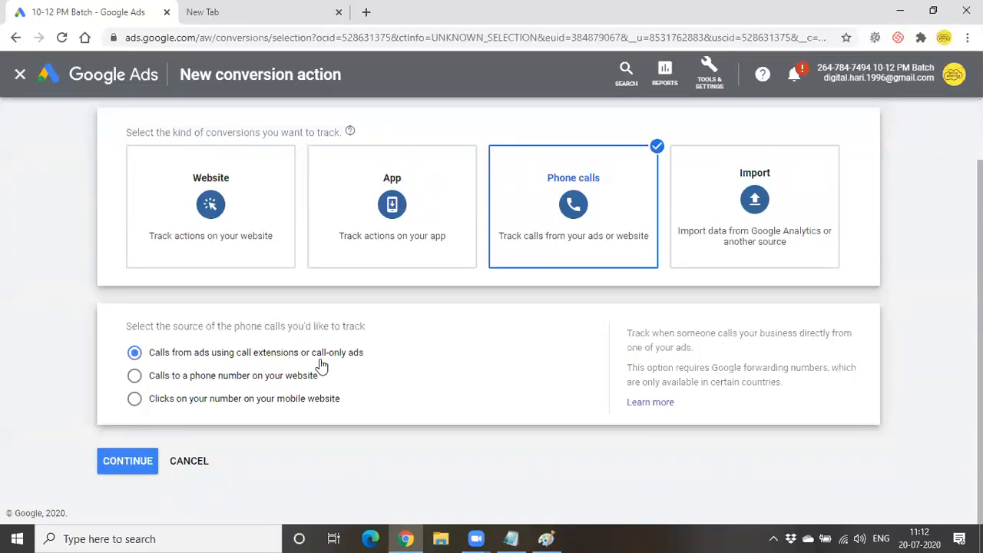
left_click(122, 466)
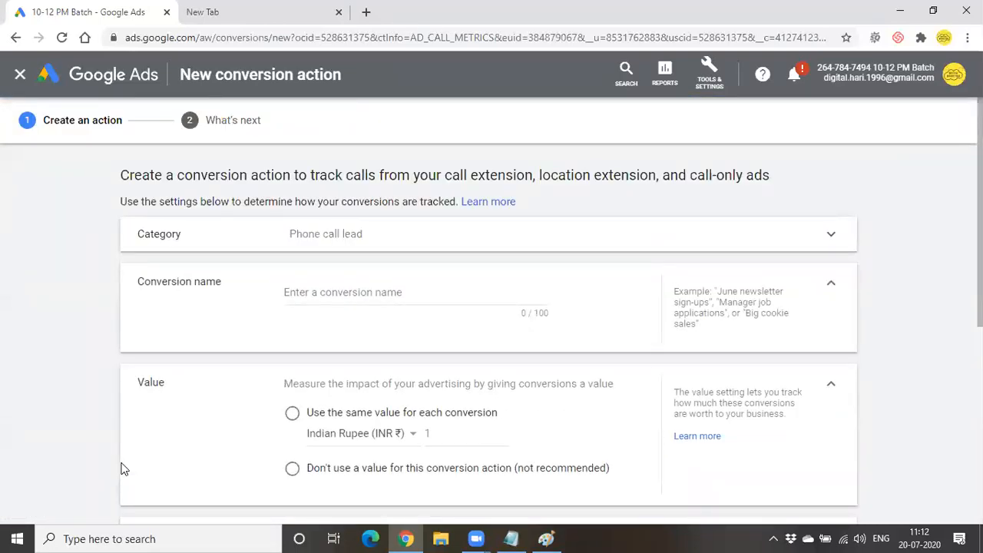
- Name the phone call conversion 'call ads'
left_click(401, 291)
type("c")
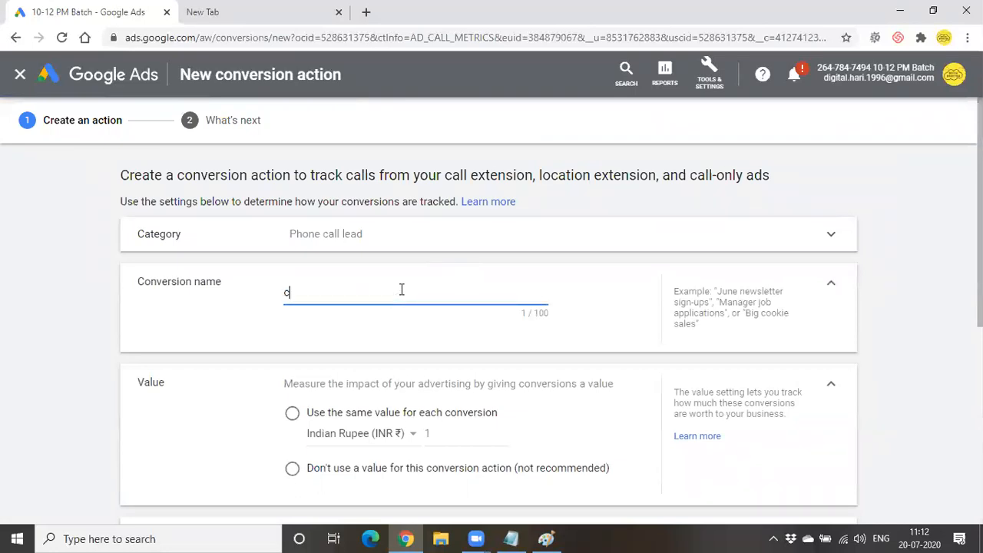
type("all ads")
scroll(476, 353, "down", 2)
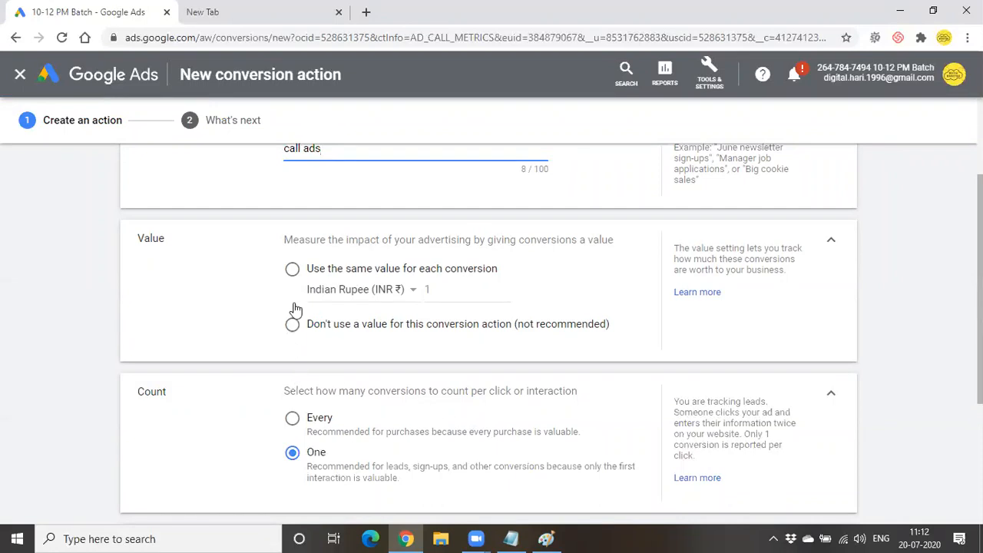
- Use the same value of 10 INR for each conversion
left_click(309, 275)
left_click(467, 319)
type("0")
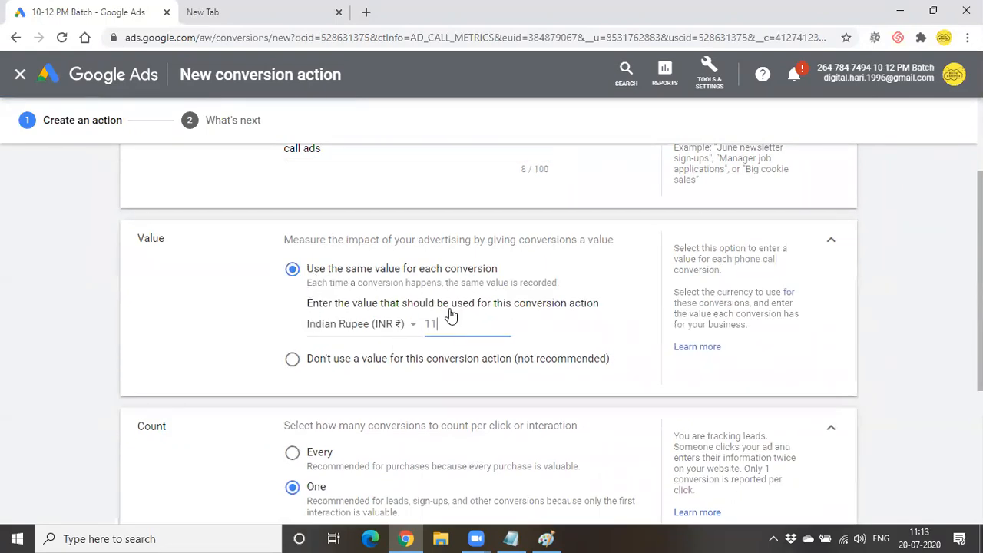
scroll(413, 398, "down", 3)
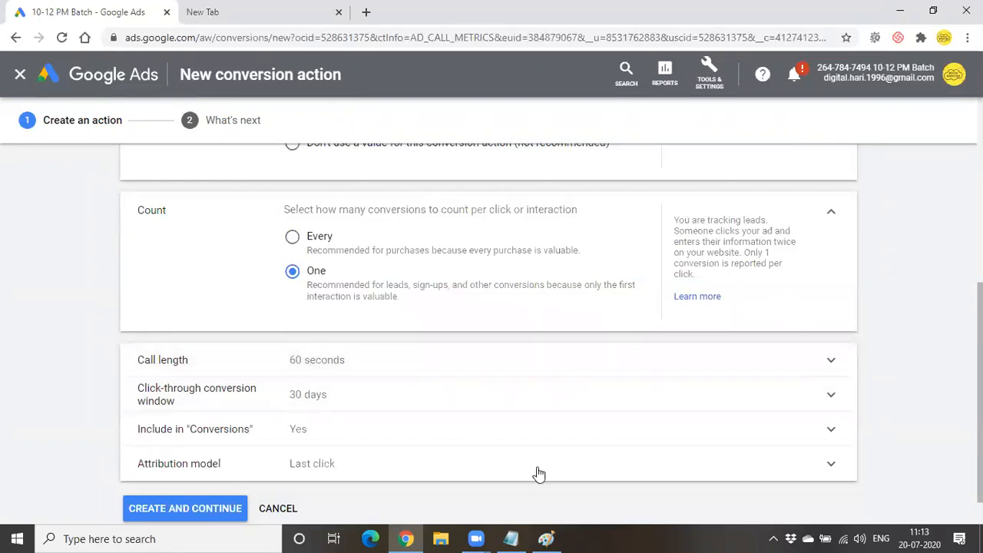
- Replace the phonr num, business and call lines in Notepad with '30 sec' and '60 sec'
key("alt+Tab")
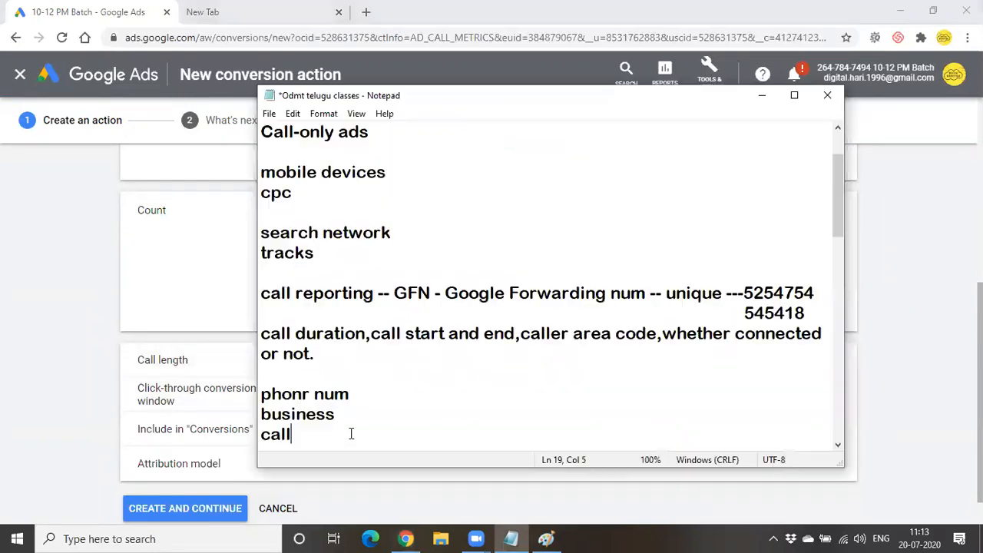
left_click_drag(295, 431, 255, 399)
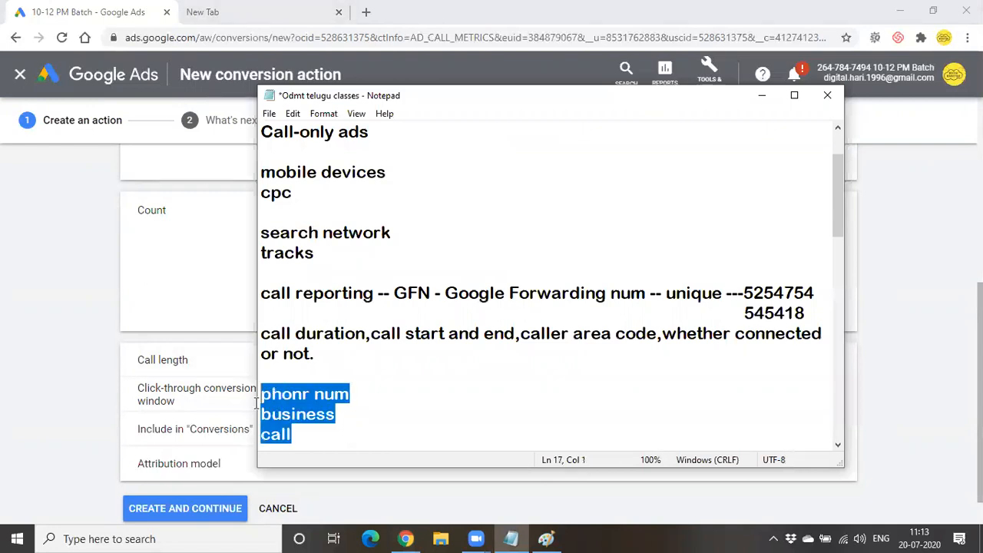
key("BackSpace")
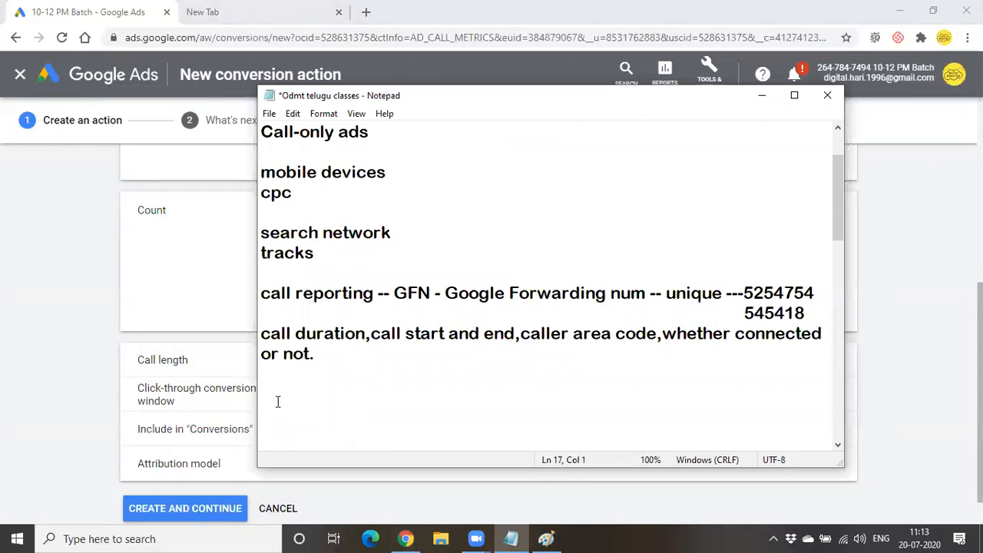
type("30 sec")
key("Return")
type("60 sec")
- Change the conversion's Call length field from 60 to 20 seconds
left_click(761, 96)
left_click(386, 369)
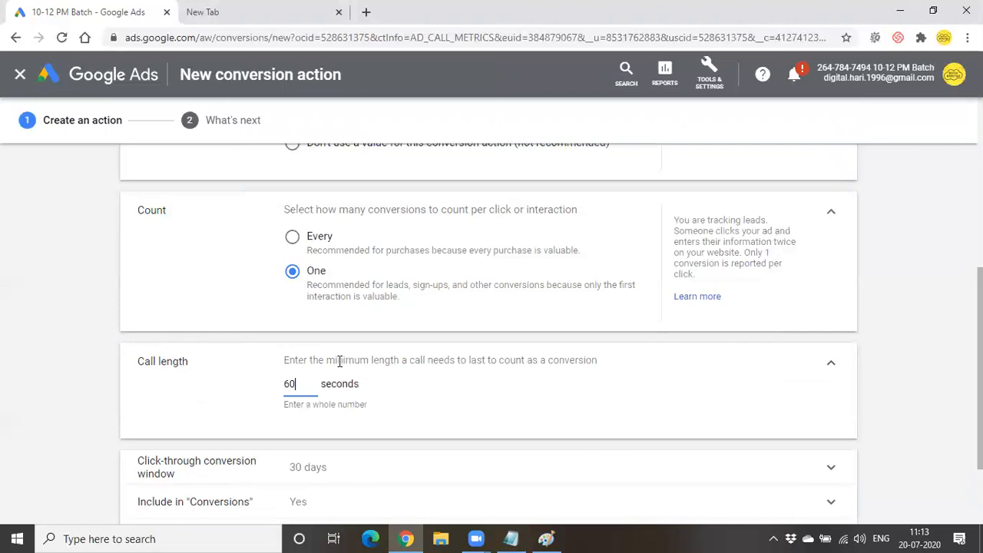
left_click_drag(482, 360, 593, 388)
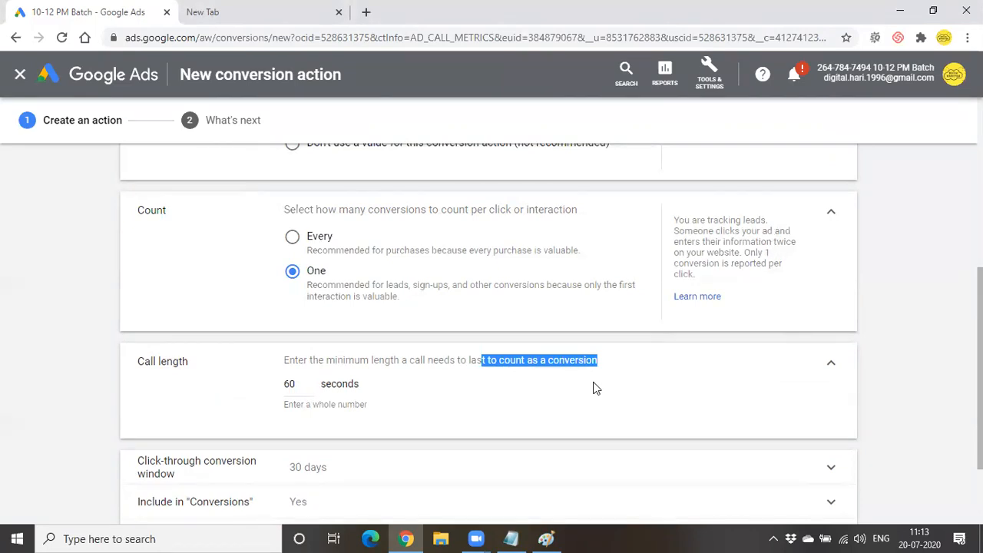
left_click(297, 384)
key("BackSpace")
key("BackSpace")
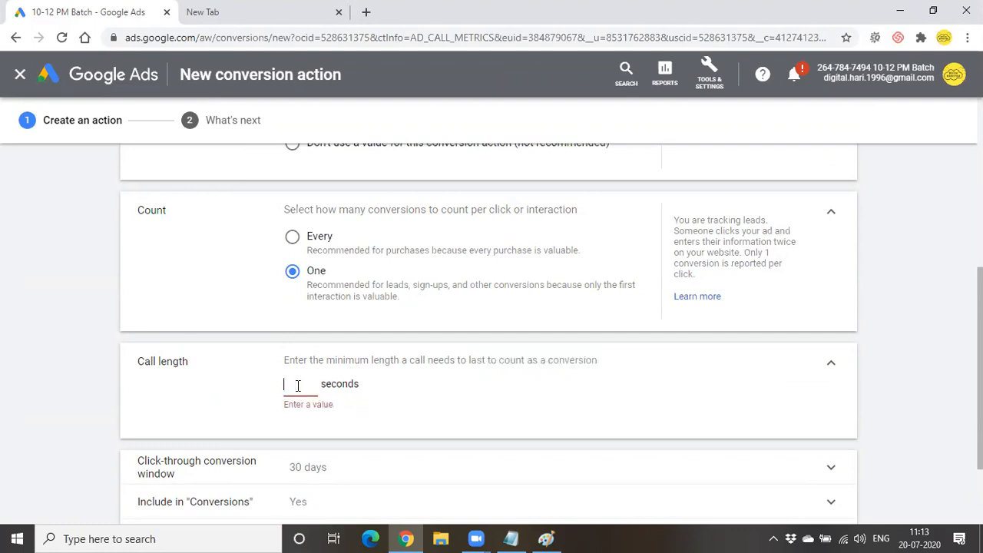
type("0")
key("BackSpace")
type("20")
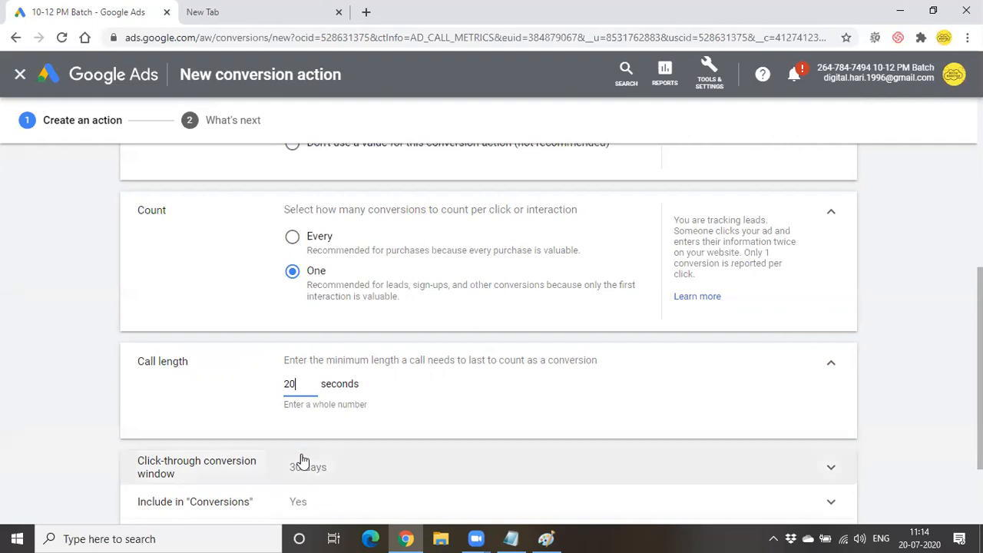
scroll(307, 461, "down", 2)
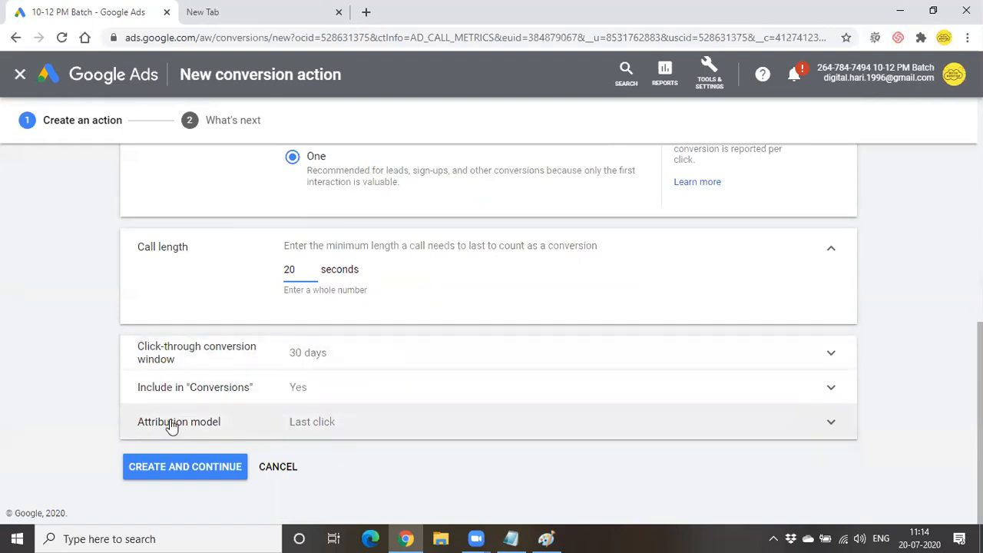
- Create the 'call ads' phone call conversion action and finish back on the Conversion actions list
left_click(219, 469)
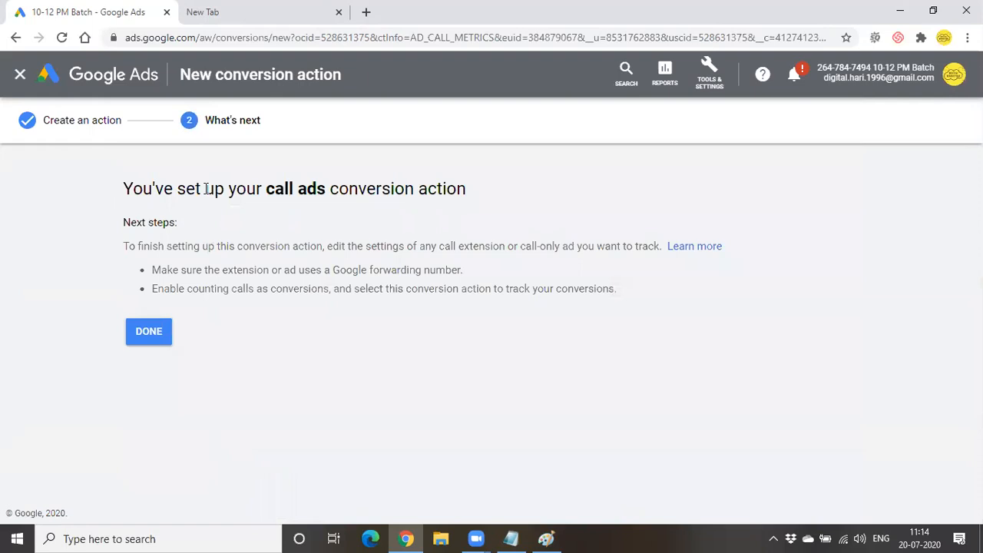
left_click_drag(206, 188, 476, 190)
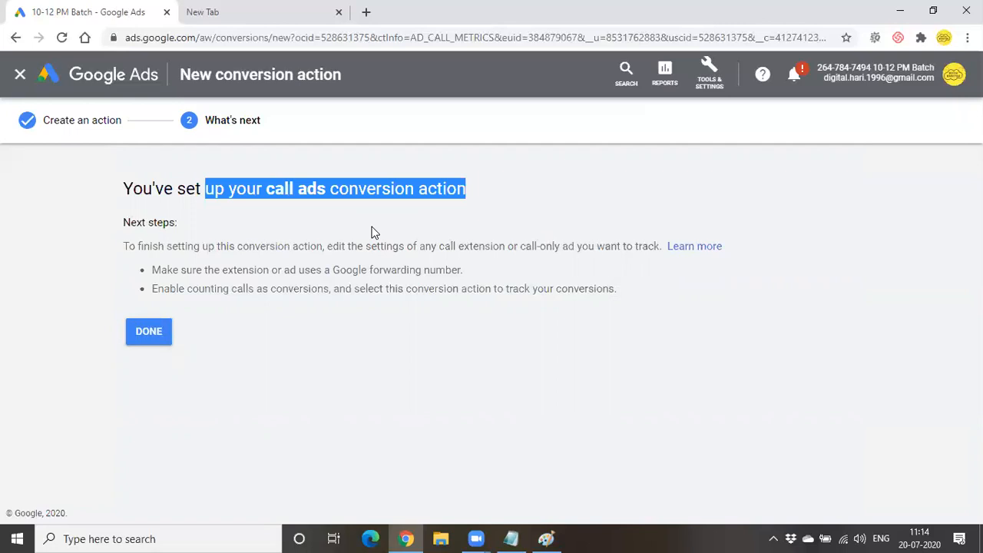
left_click(149, 341)
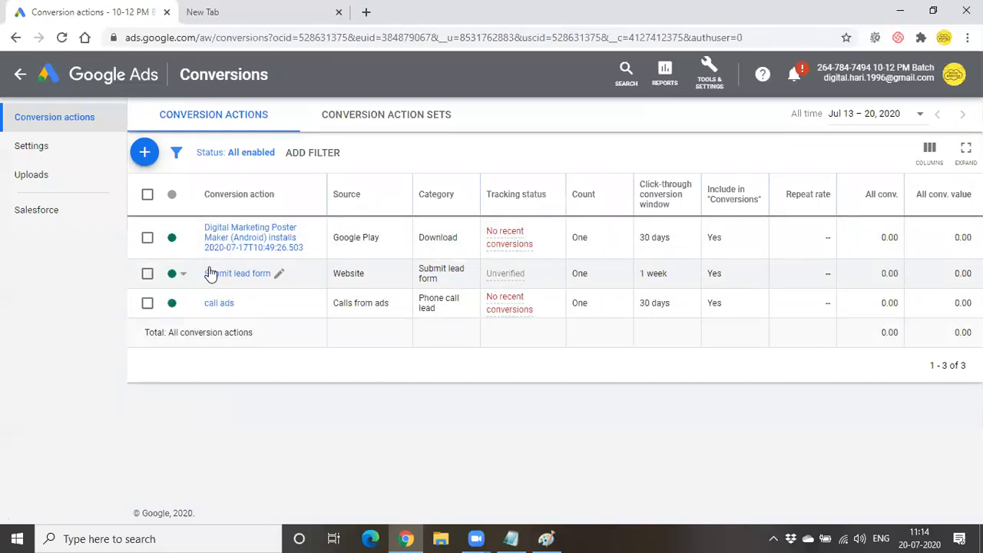
- Start a new Phone calls conversion action for calls to a phone number on your website
left_click(144, 152)
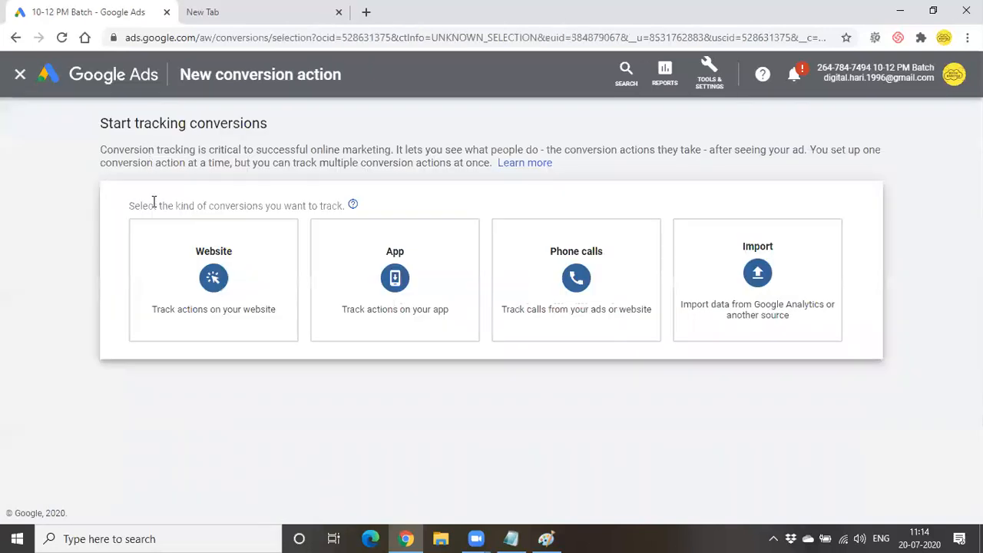
left_click(607, 266)
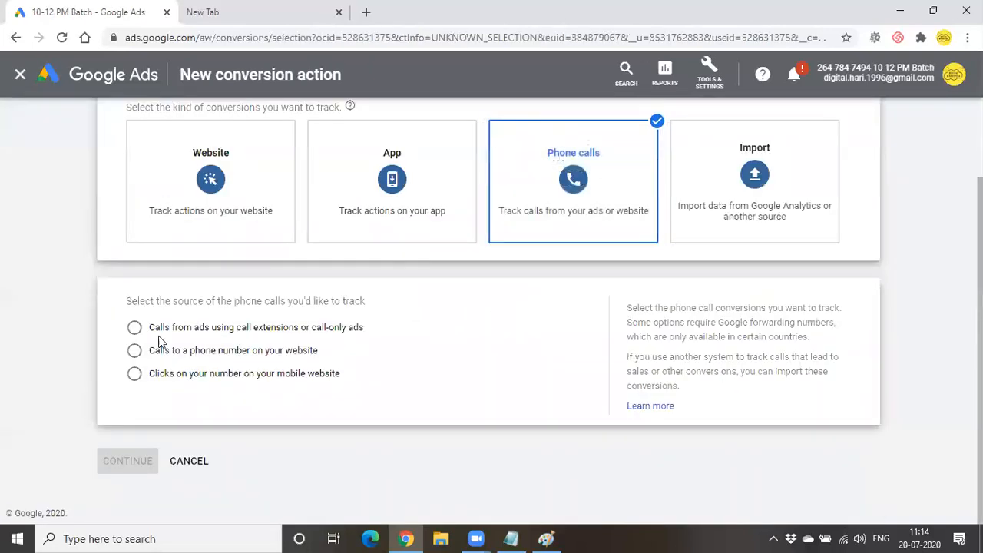
left_click(184, 355)
left_click(115, 468)
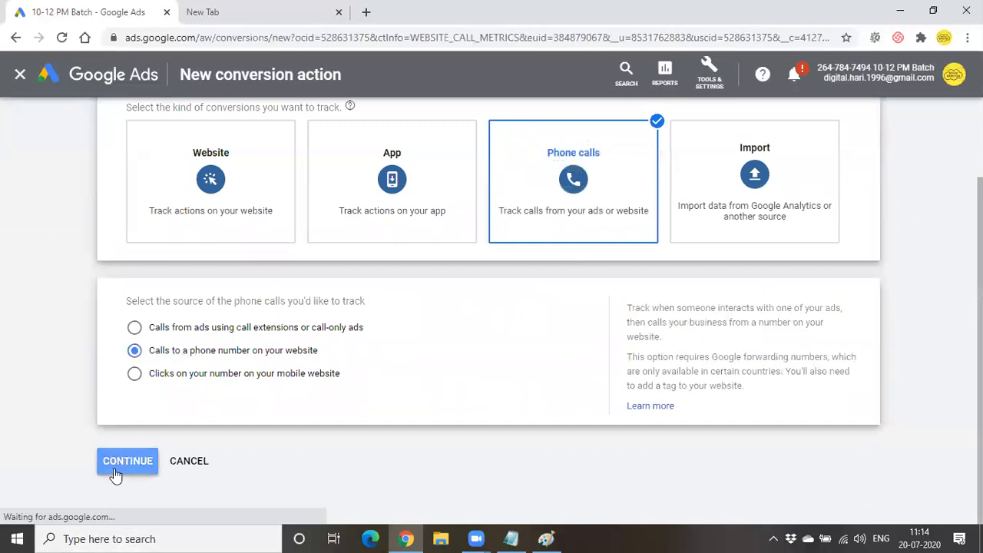
scroll(377, 356, "down", 5)
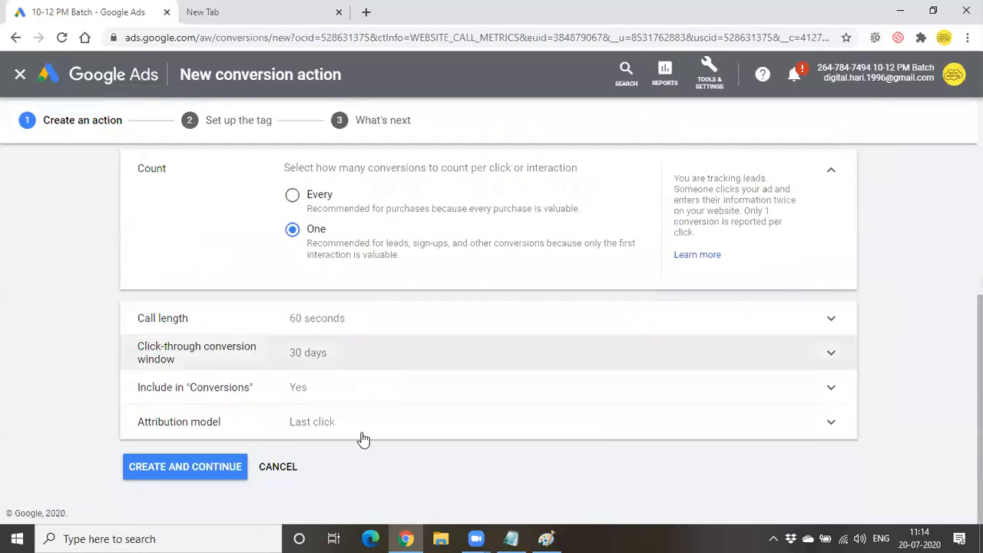
scroll(278, 437, "up", 10)
- Name it 'calls from website', use the same value for each conversion, and create it
left_click(322, 295)
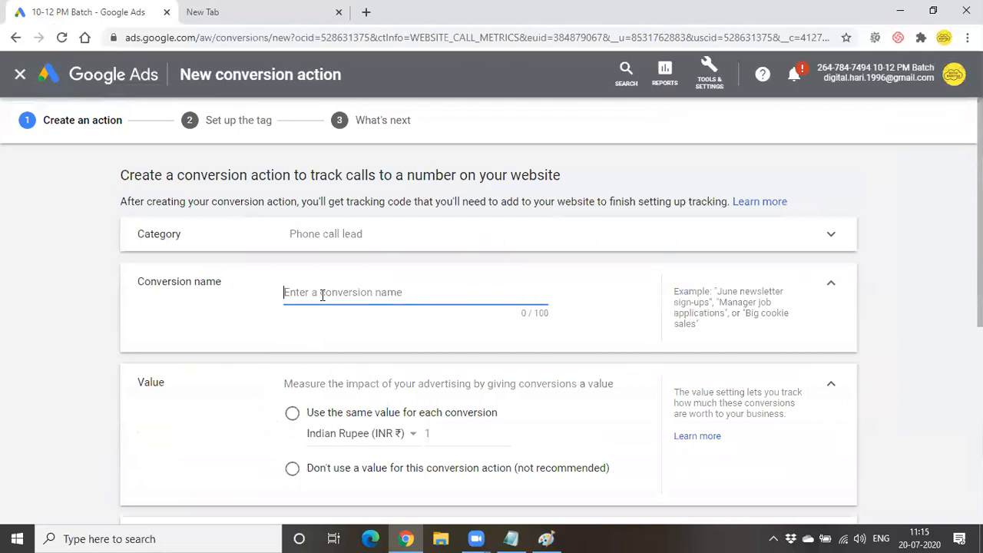
type("cal")
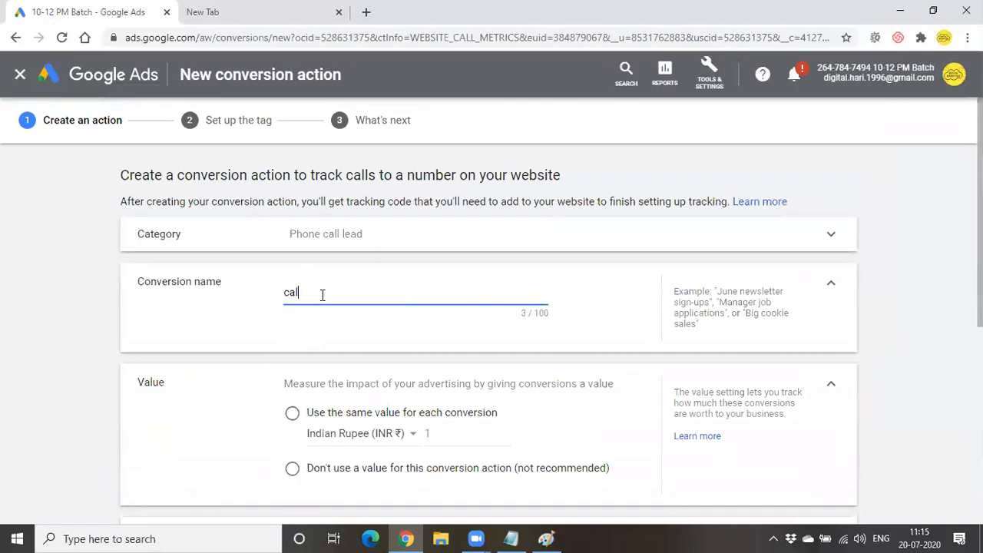
type("ls from website")
scroll(331, 318, "down", 4)
scroll(294, 201, "up", 2)
left_click(292, 268)
scroll(397, 339, "down", 3)
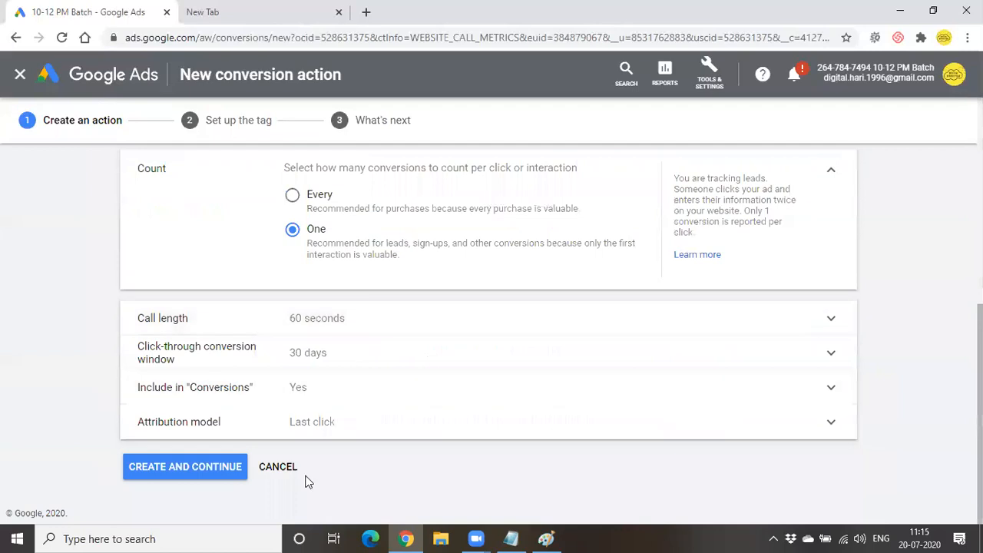
left_click(201, 470)
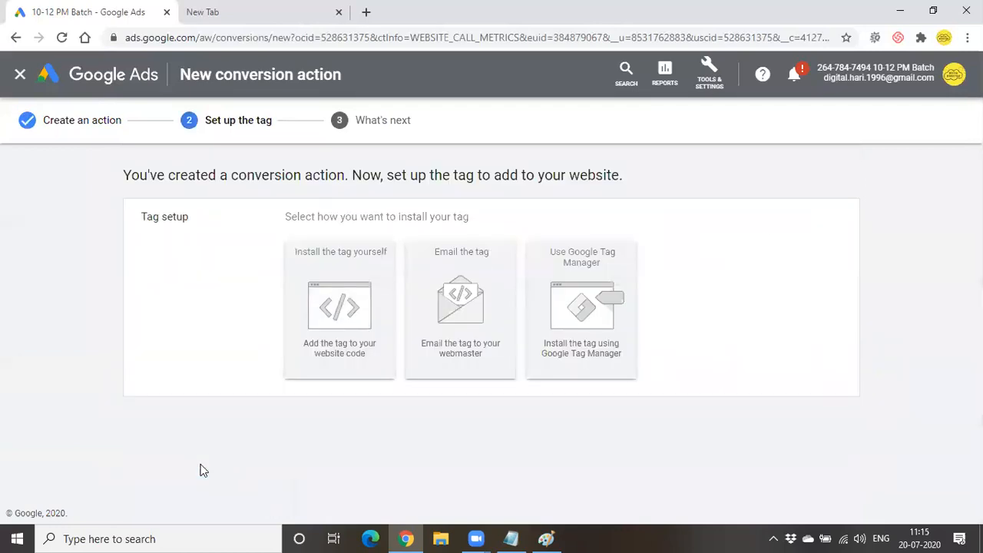
- Choose to install the tag yourself
left_click(327, 291)
scroll(325, 292, "down", 3)
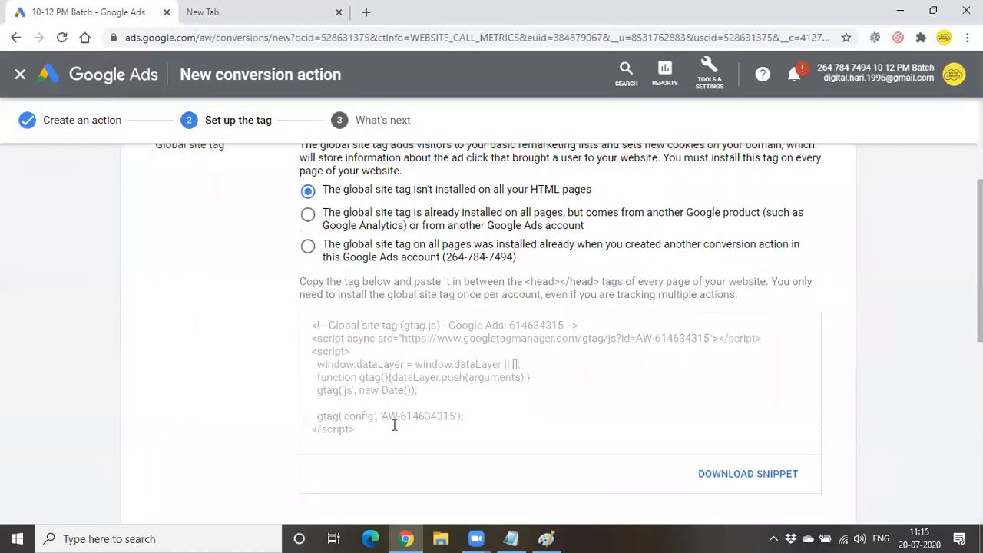
scroll(393, 424, "down", 1)
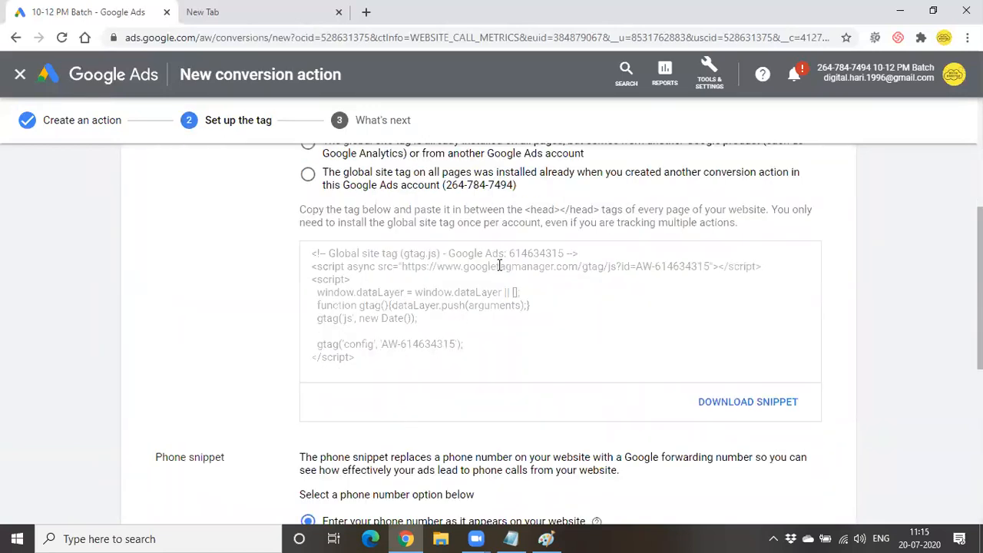
- Select the entire global site tag code for copying
left_click_drag(509, 253, 554, 253)
key("ctrl+a")
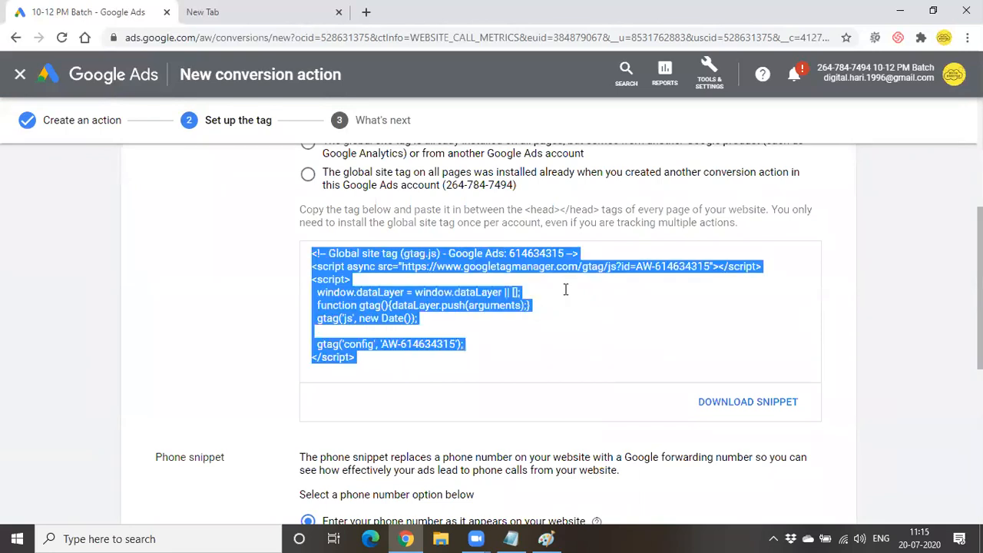
left_click(565, 289)
key("ctrl+a")
left_click(587, 407)
left_click_drag(368, 361, 314, 254)
scroll(361, 380, "down", 3)
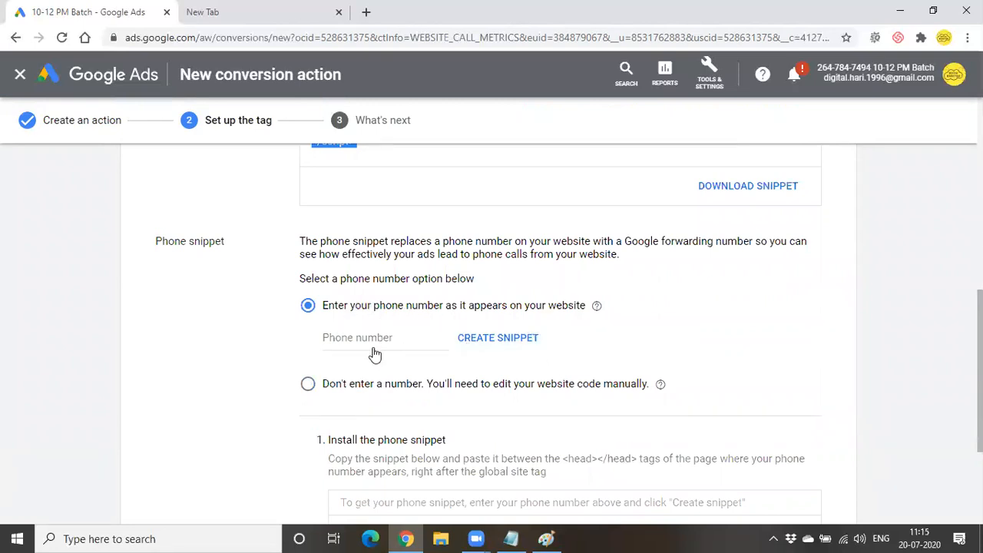
- Enter the phone number 245125 and generate the phone snippet
left_click(357, 341)
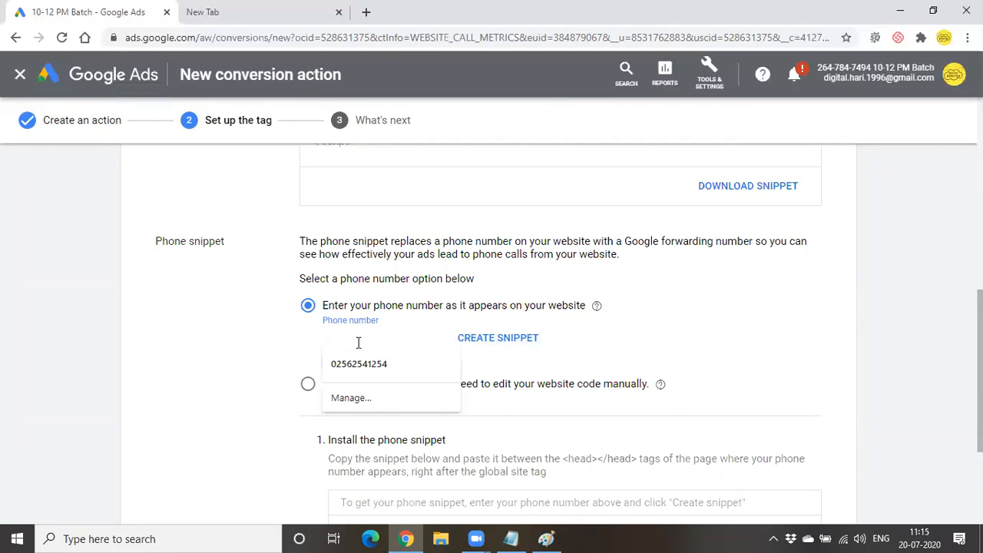
type("245125")
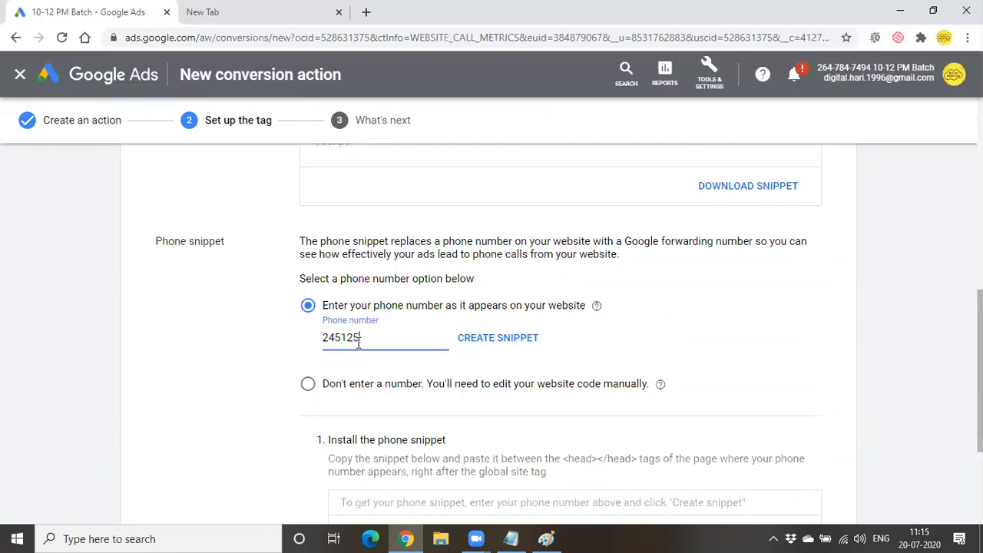
left_click(500, 345)
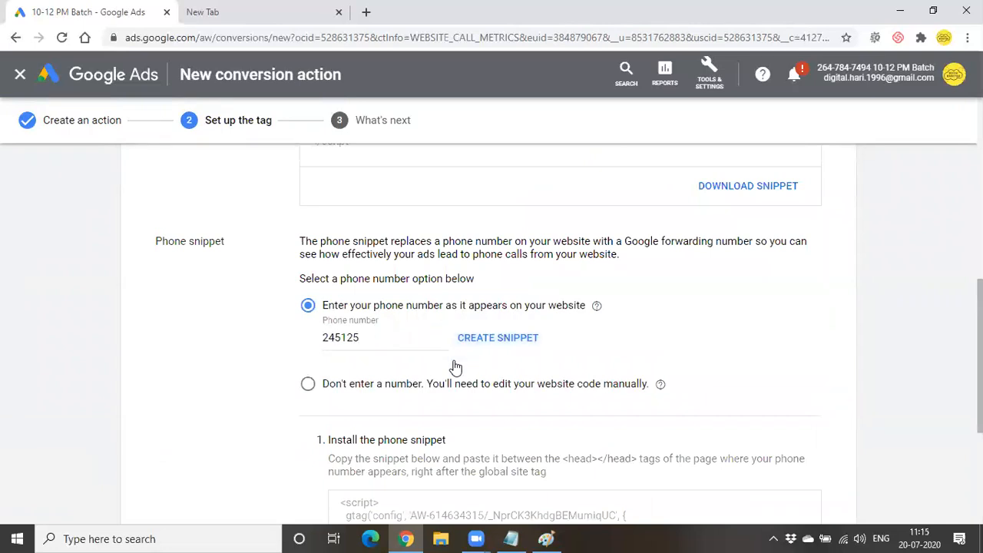
scroll(454, 358, "down", 2)
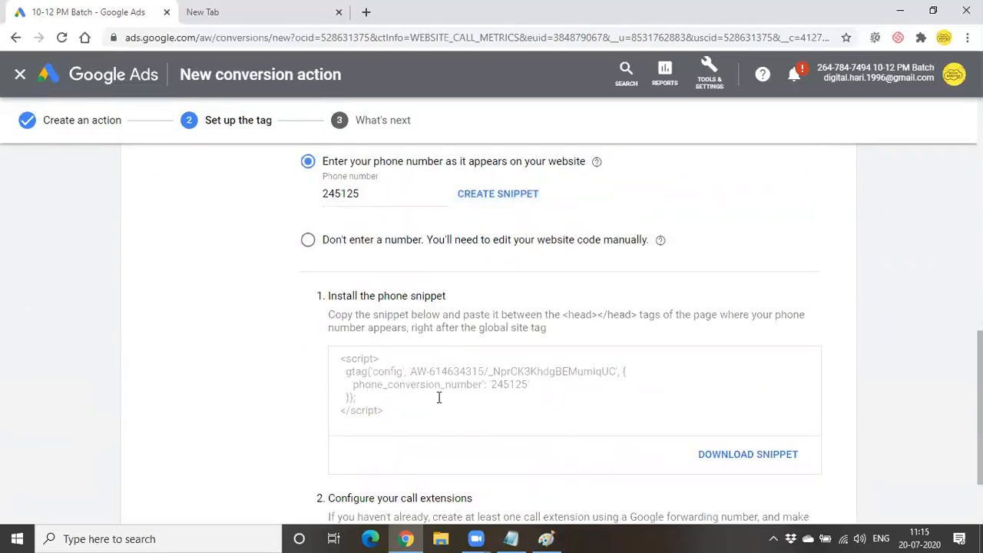
scroll(434, 399, "up", 4)
scroll(427, 403, "down", 2)
scroll(428, 403, "down", 1)
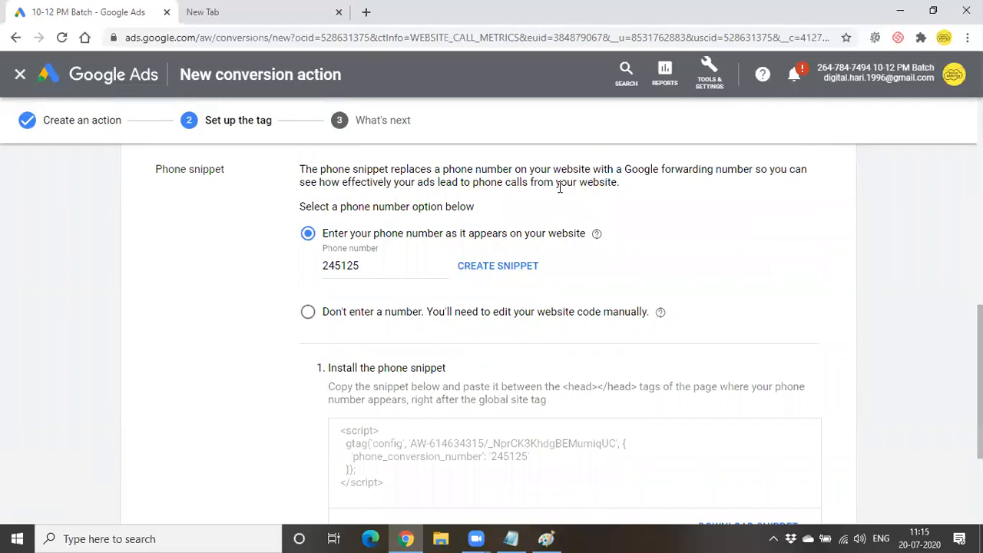
scroll(491, 280, "down", 2)
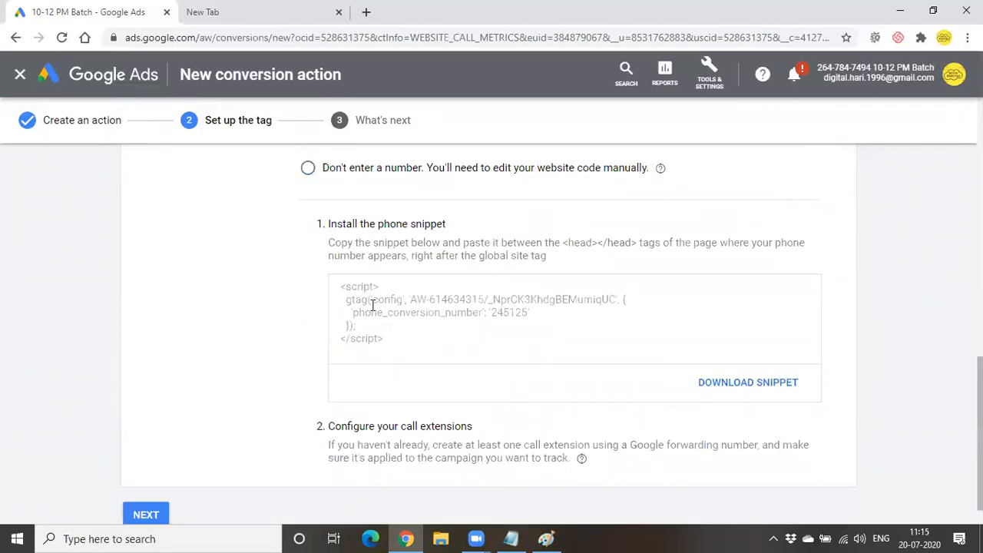
- Select the phone snippet code and regenerate the snippet
left_click_drag(337, 292, 395, 347)
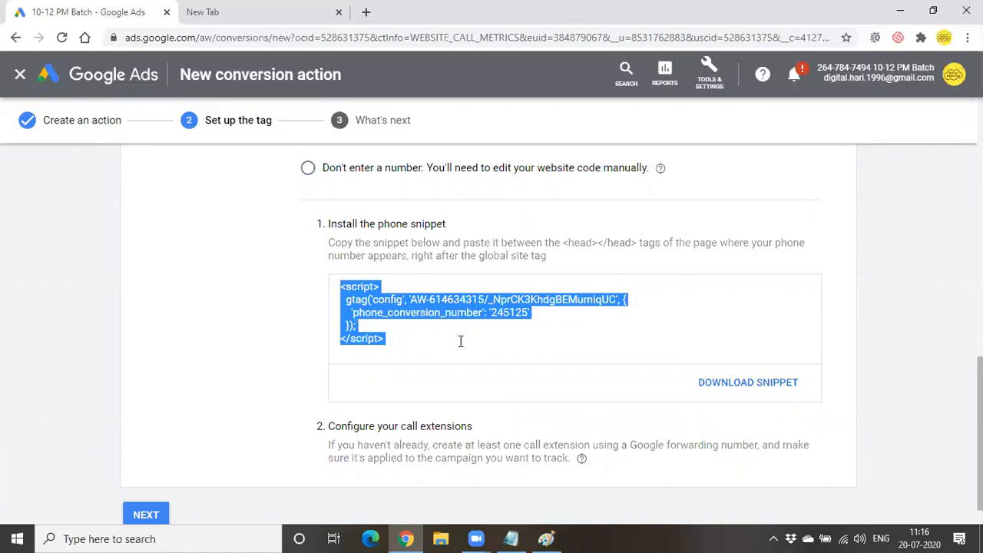
scroll(460, 341, "up", 3)
left_click(522, 336)
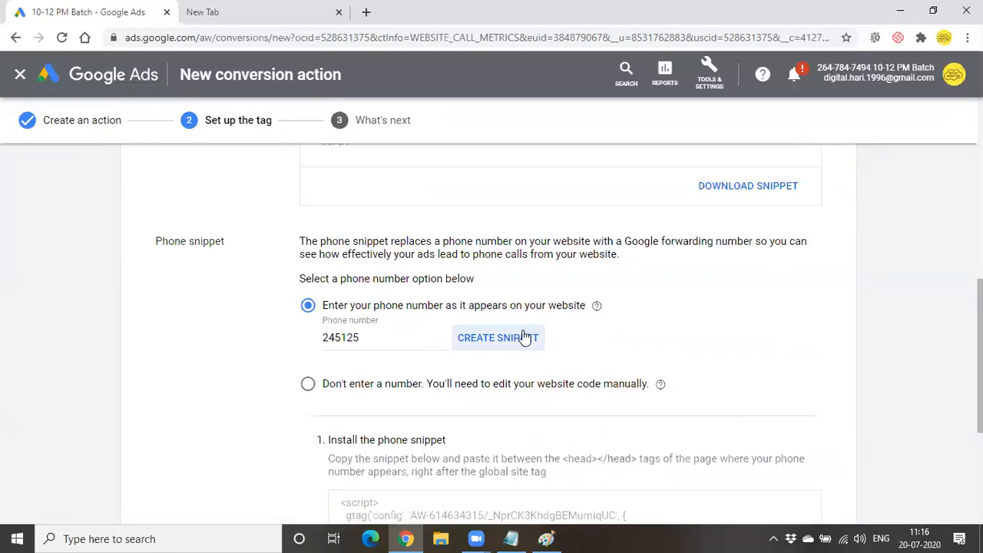
scroll(522, 338, "down", 3)
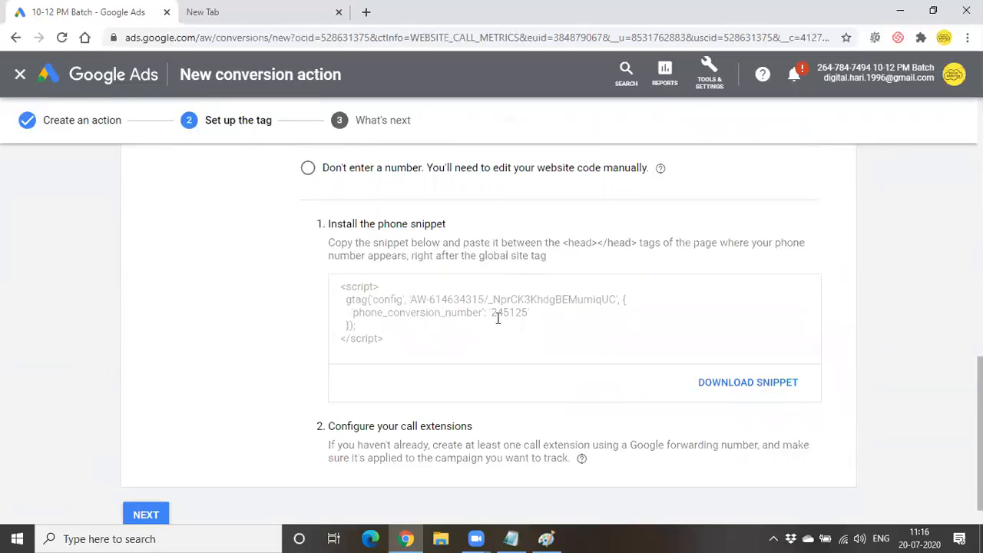
scroll(513, 315, "up", 1)
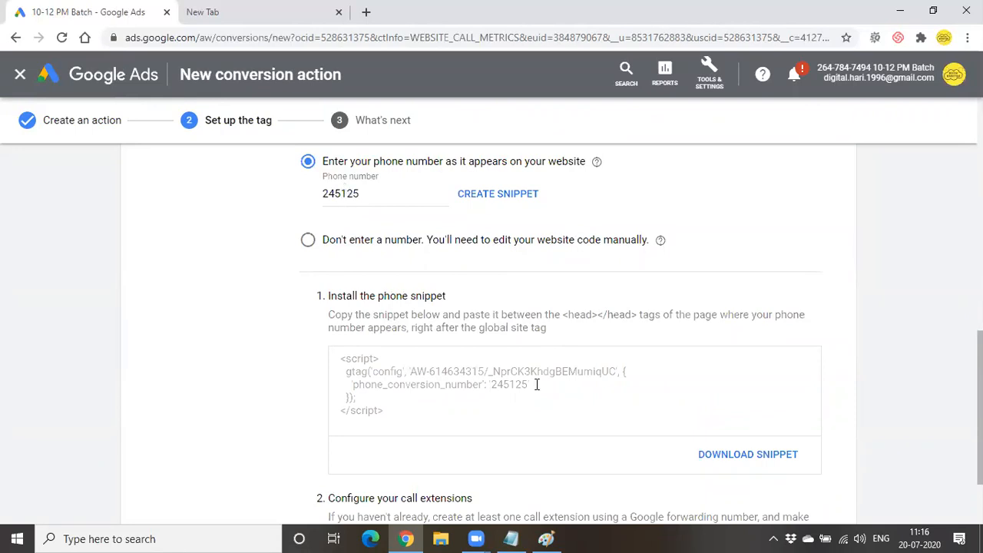
scroll(538, 387, "down", 1)
scroll(537, 391, "down", 1)
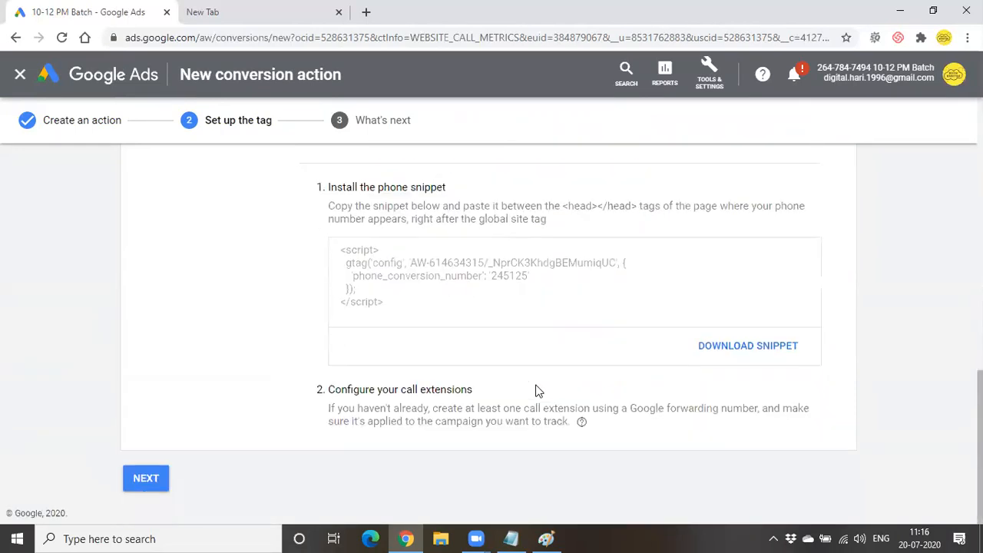
- Select the whole phone snippet code and advance to the What's next step
triple_click(422, 307)
left_click_drag(422, 308, 358, 270)
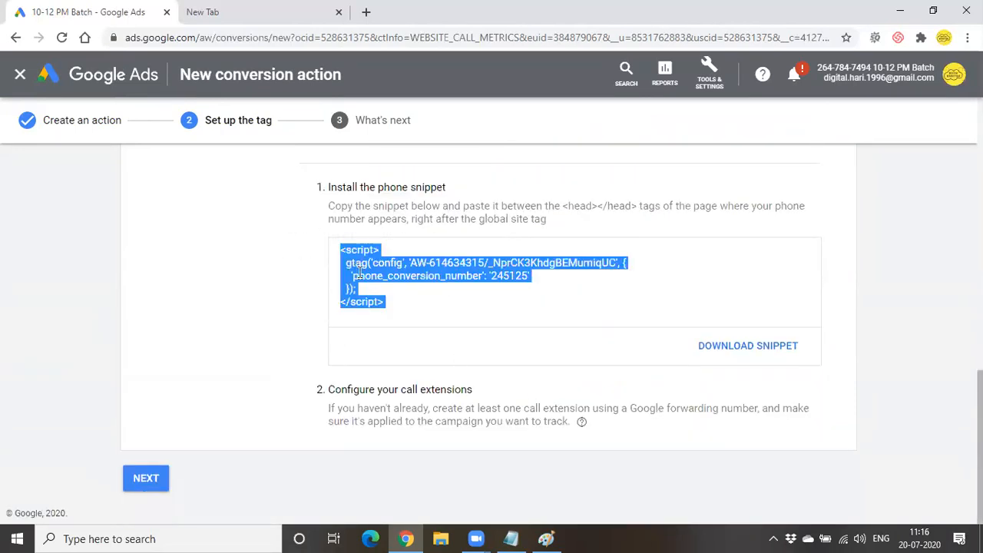
left_click(406, 310)
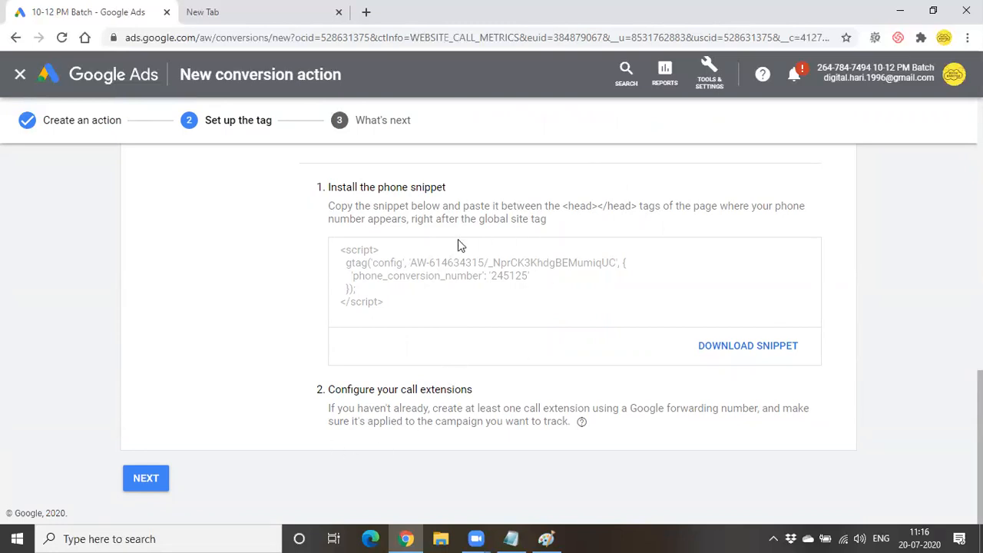
left_click_drag(339, 253, 413, 299)
scroll(412, 287, "up", 1)
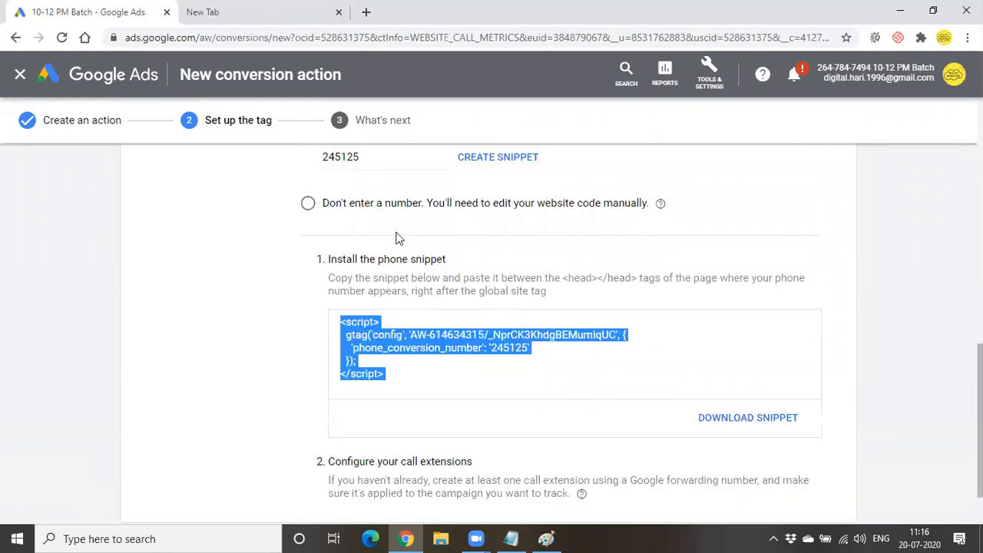
scroll(411, 287, "down", 1)
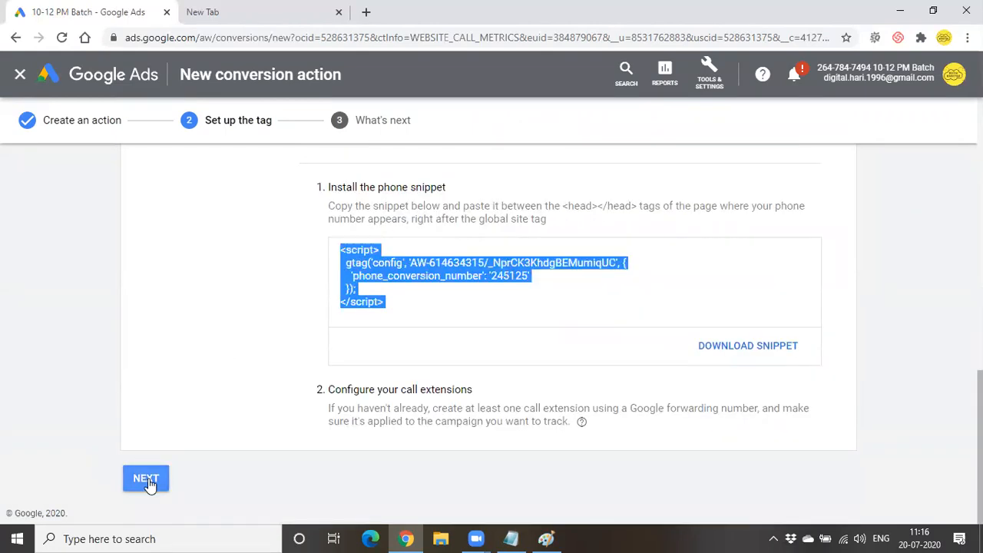
left_click(145, 477)
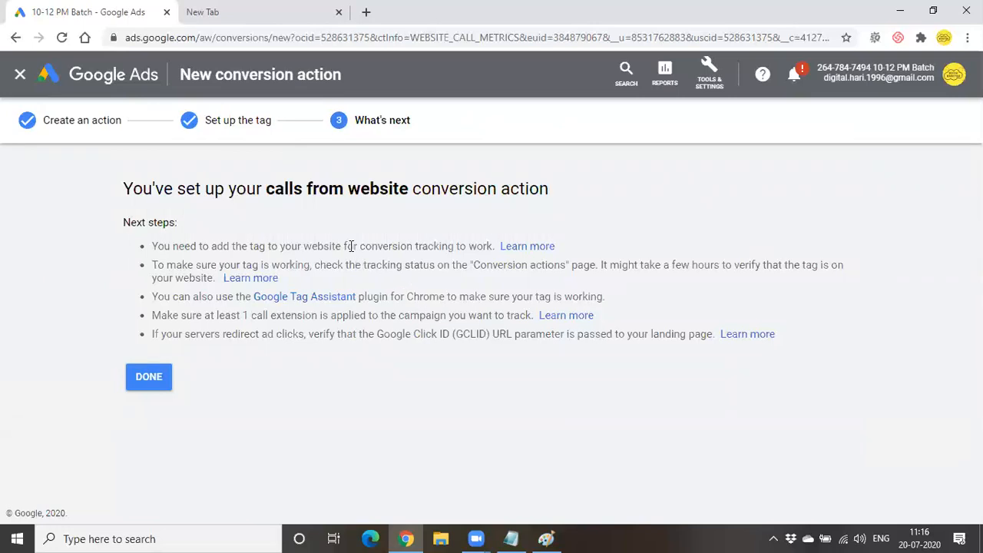
- Finish the 'calls from website' conversion action from the What's next page
left_click_drag(291, 251, 465, 246)
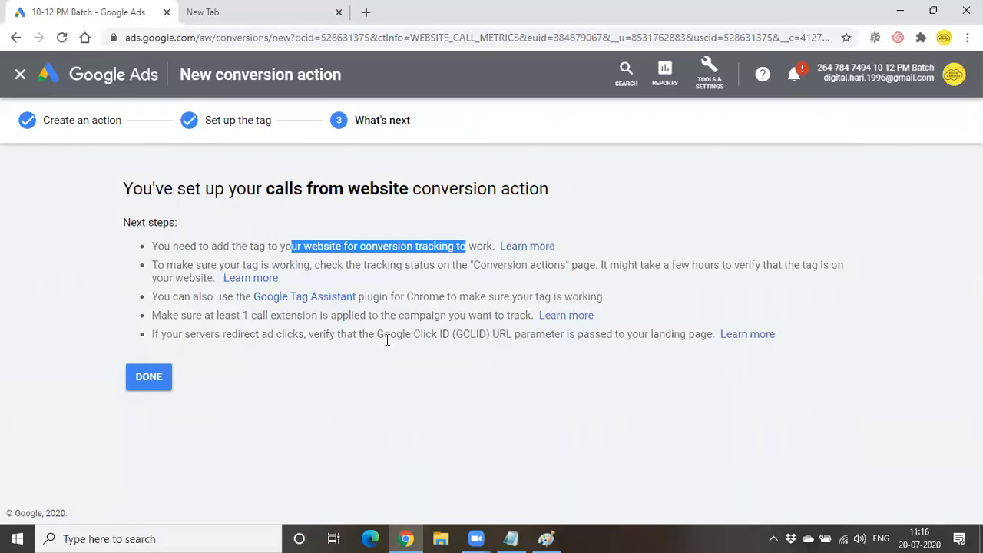
left_click(152, 375)
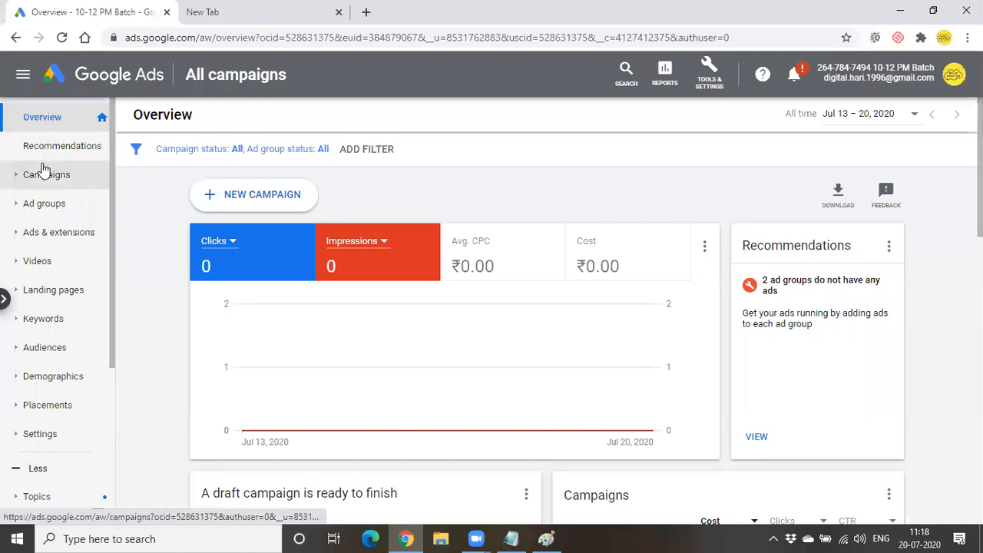
- Go from All campaigns to the account-level Settings page
left_click(190, 88)
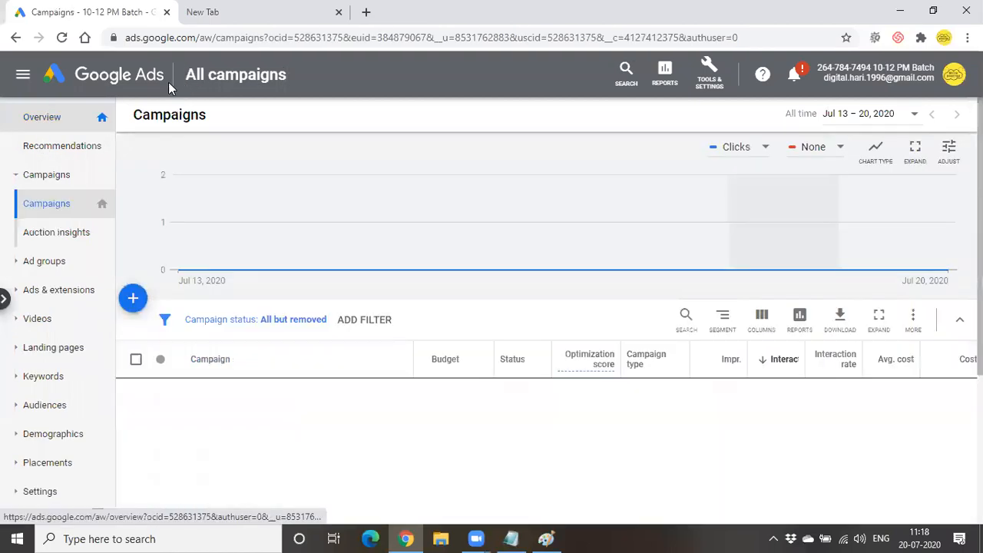
scroll(32, 413, "down", 2)
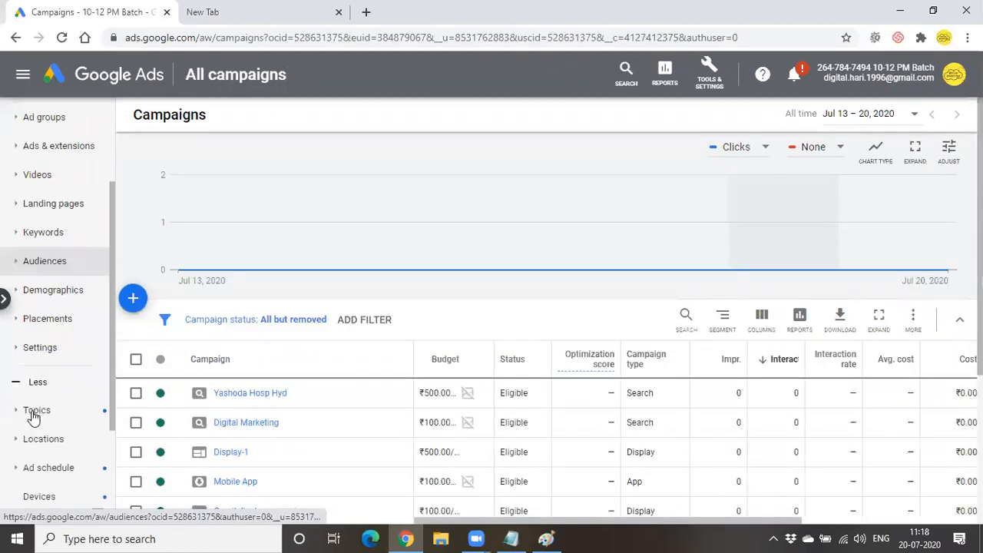
left_click(39, 347)
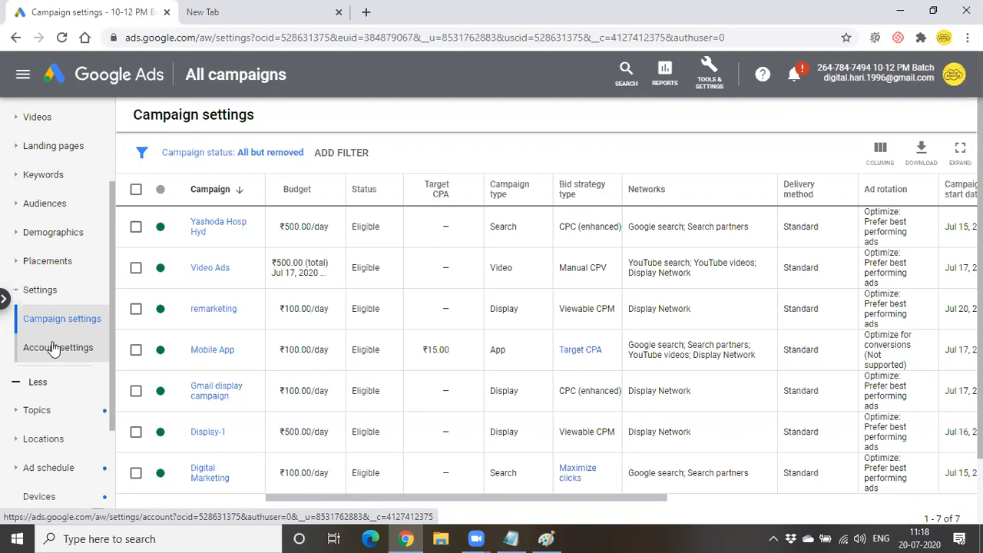
left_click(53, 348)
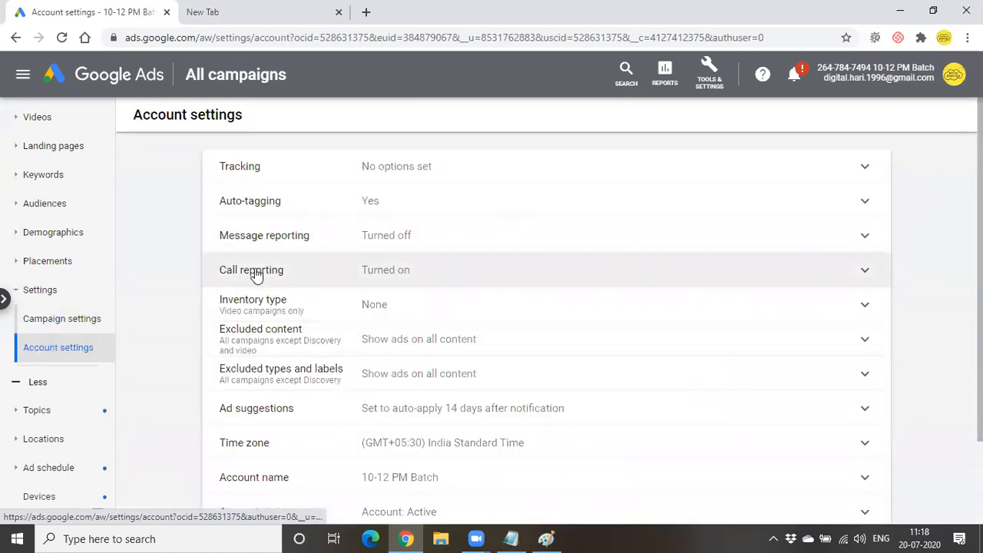
- Toggle call reporting off and back on, then open Manage conversion settings
left_click(860, 270)
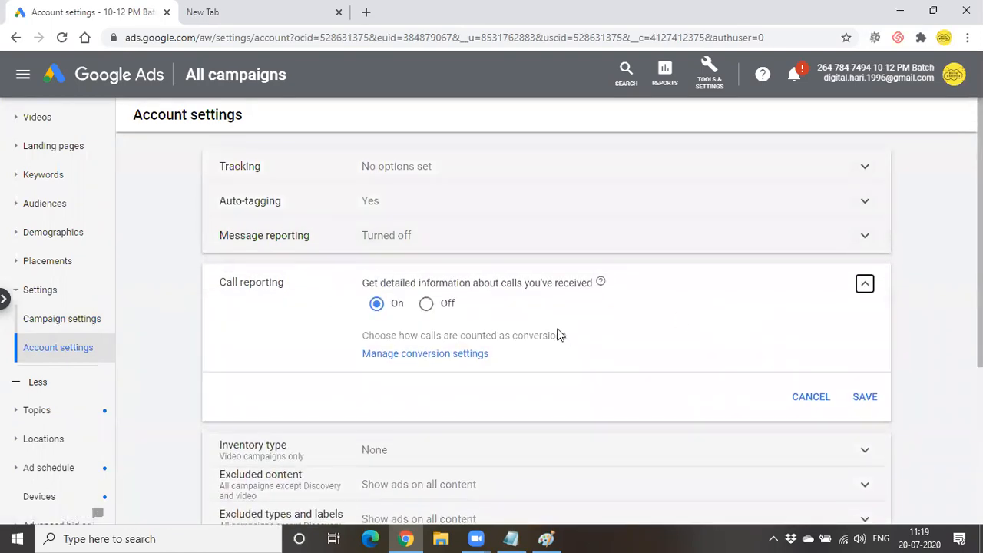
left_click(441, 309)
left_click_drag(383, 283, 577, 287)
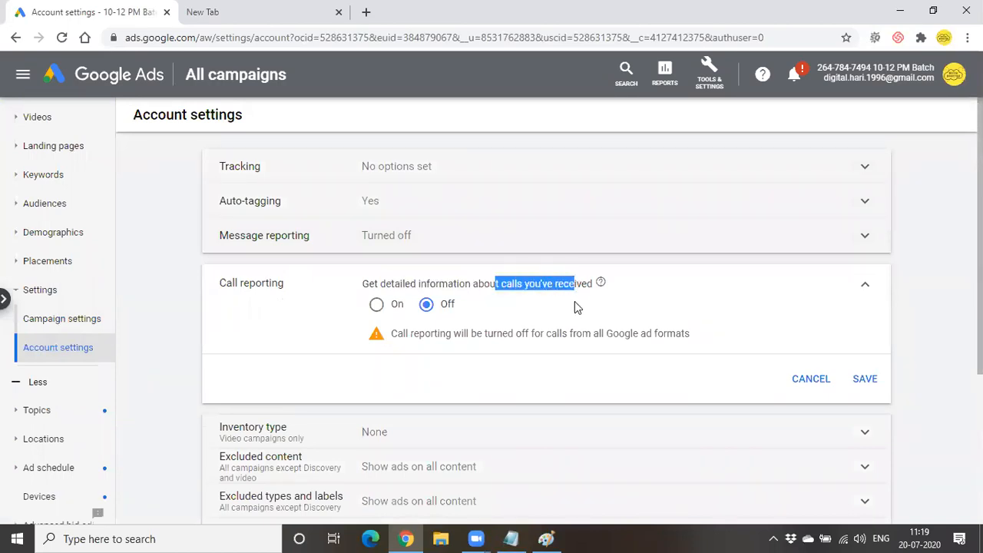
left_click_drag(412, 332, 588, 335)
left_click(511, 303)
left_click(377, 305)
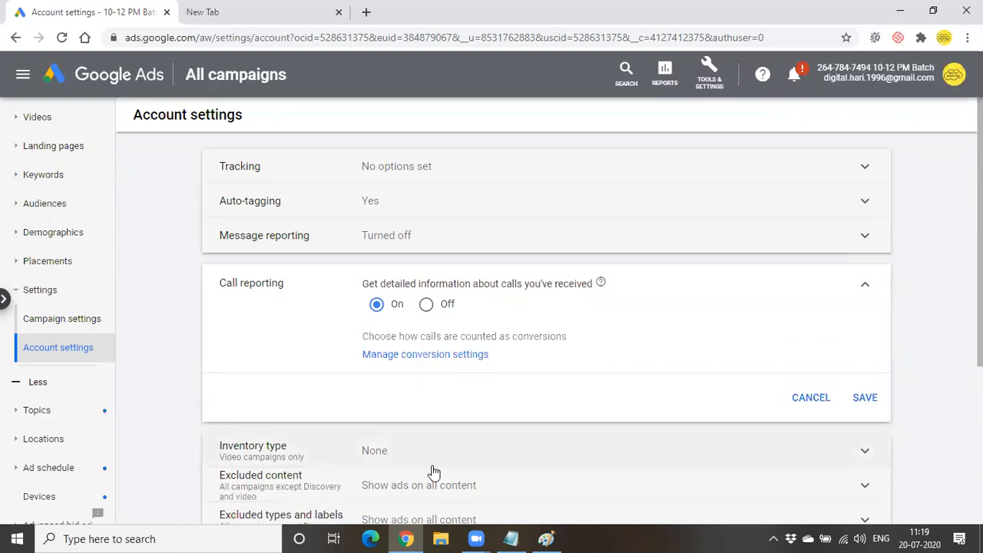
left_click(466, 358)
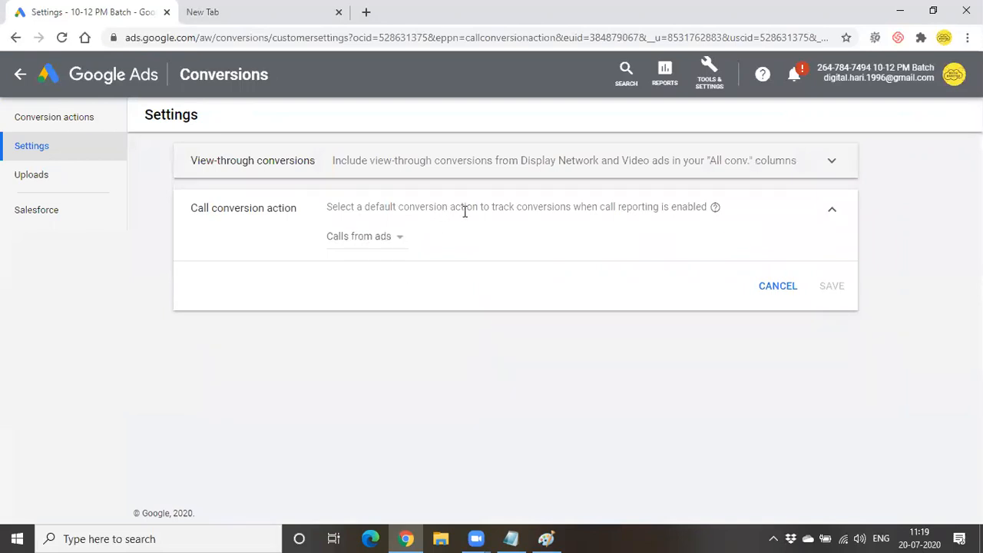
- Pick 'call ads' as the default call conversion action and save
left_click_drag(462, 206, 661, 207)
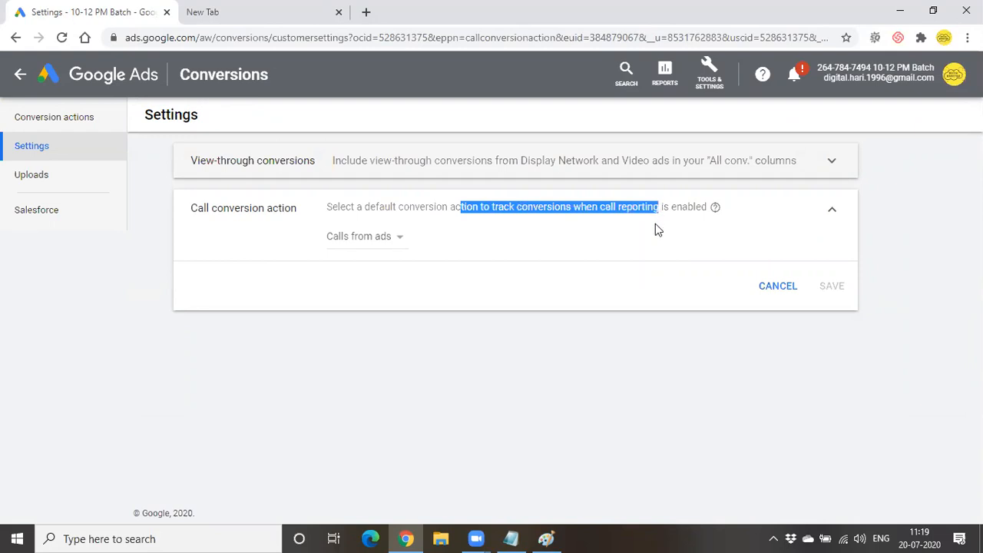
left_click(492, 247)
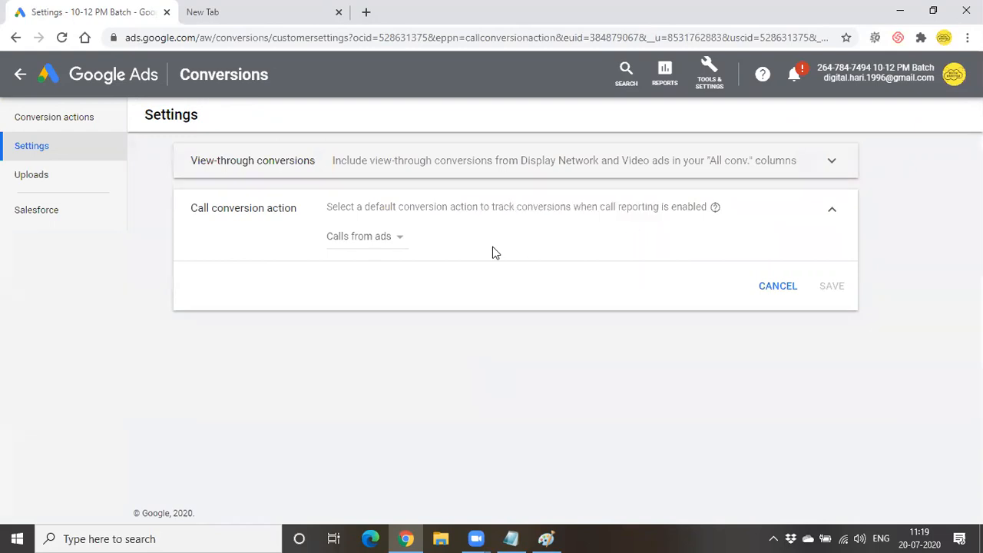
left_click(376, 241)
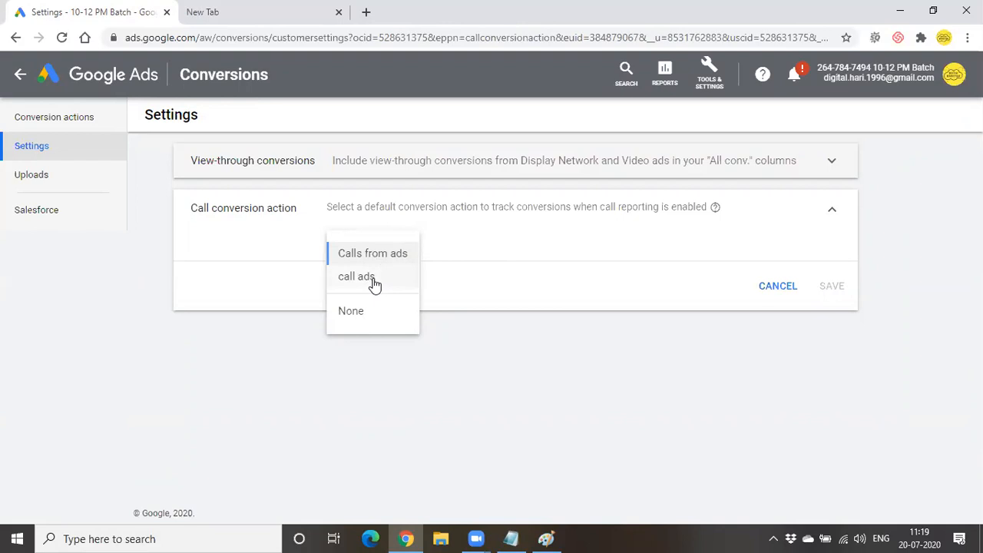
left_click(374, 284)
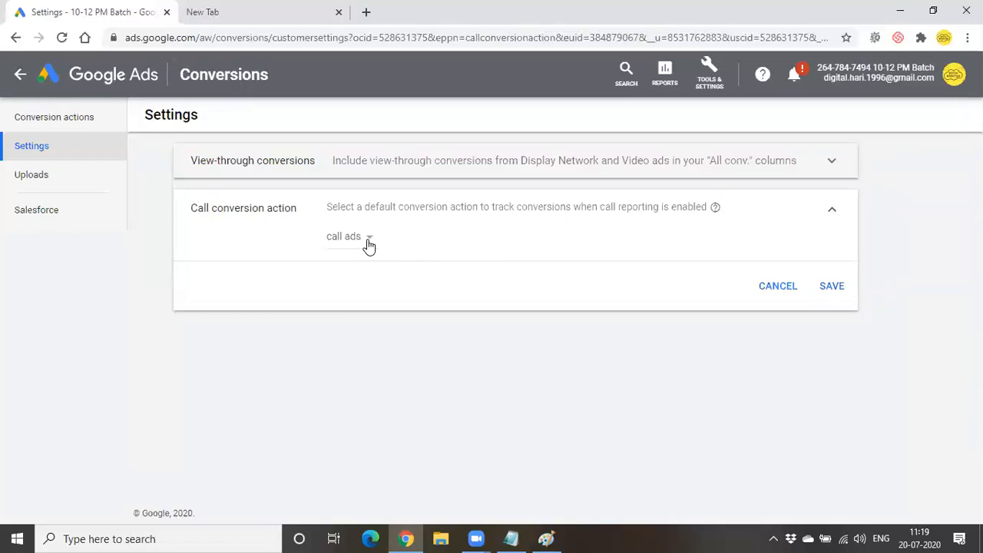
left_click(368, 242)
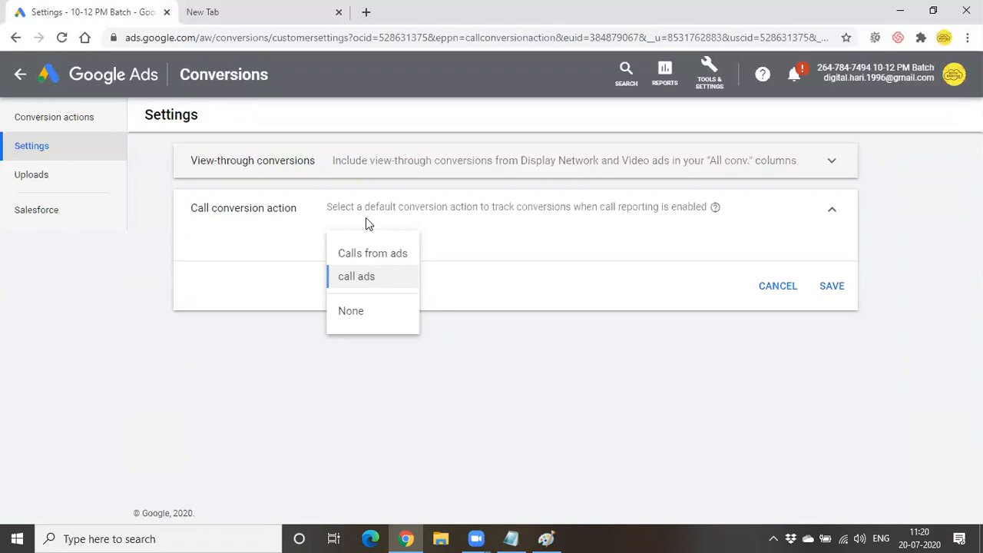
left_click(351, 278)
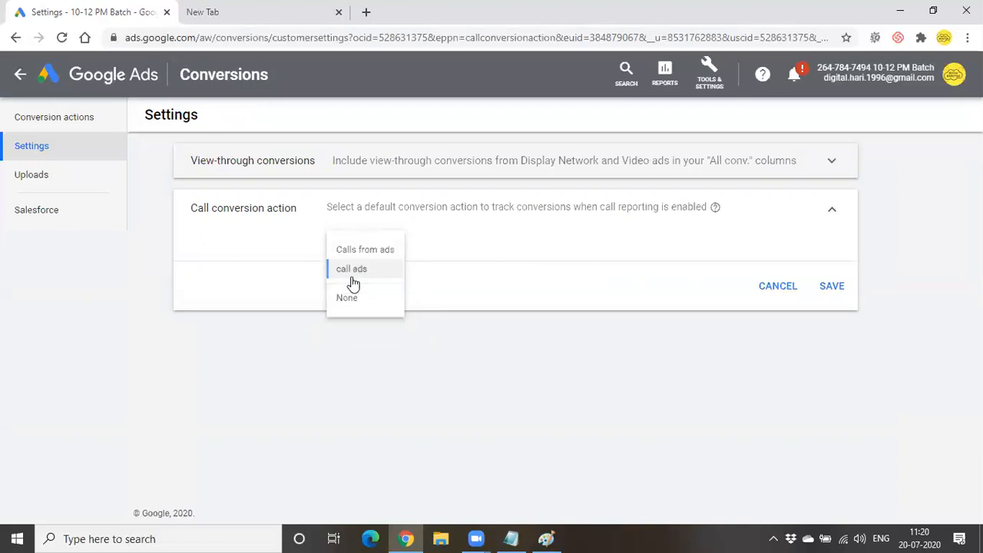
left_click(829, 287)
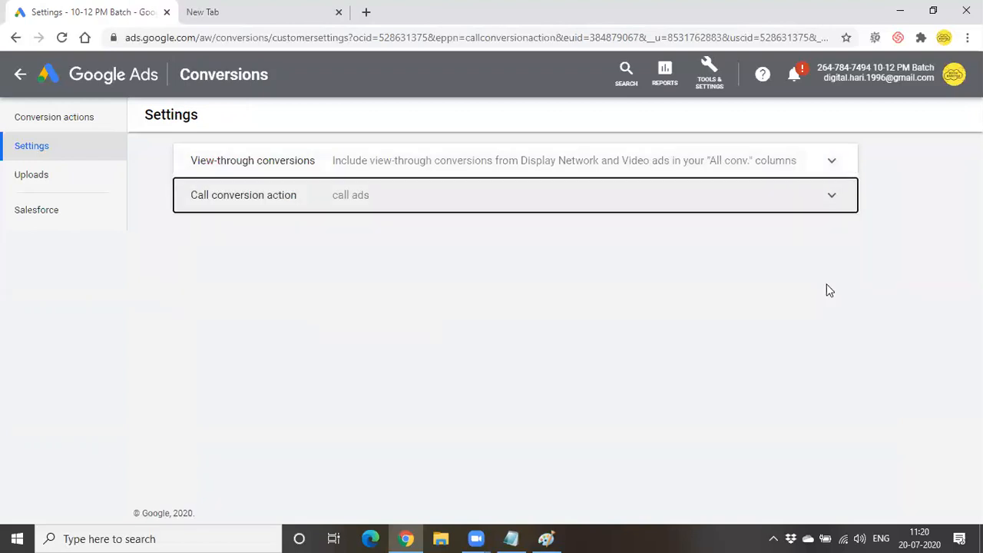